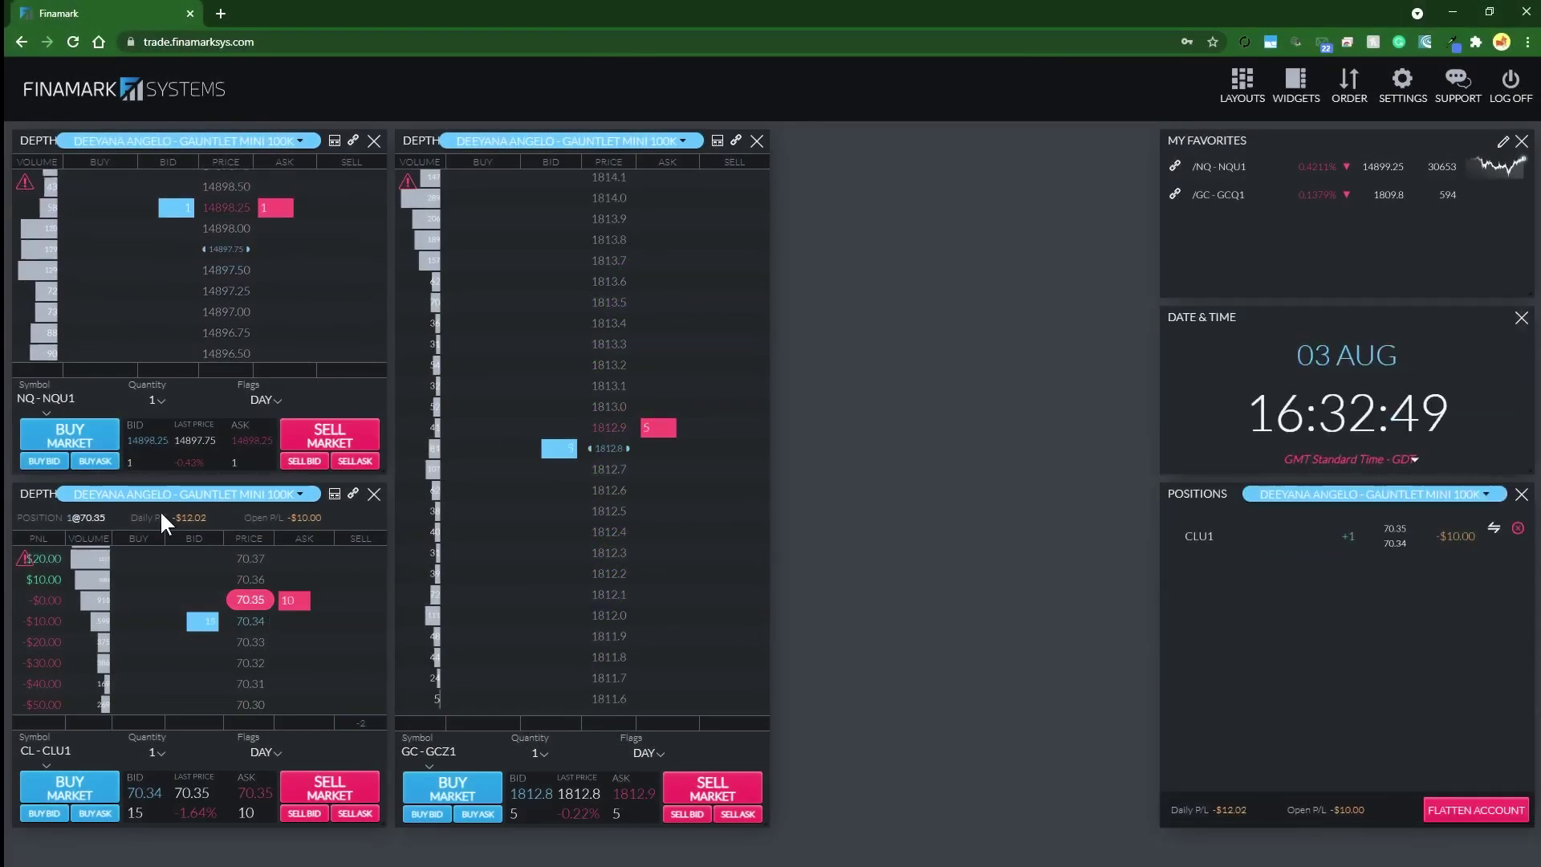
- Rearrange the depth widgets so the GC-GCZ1 ladder fills the third column and the NQ-NQU1 ladder the second
drag(529, 151, 899, 151)
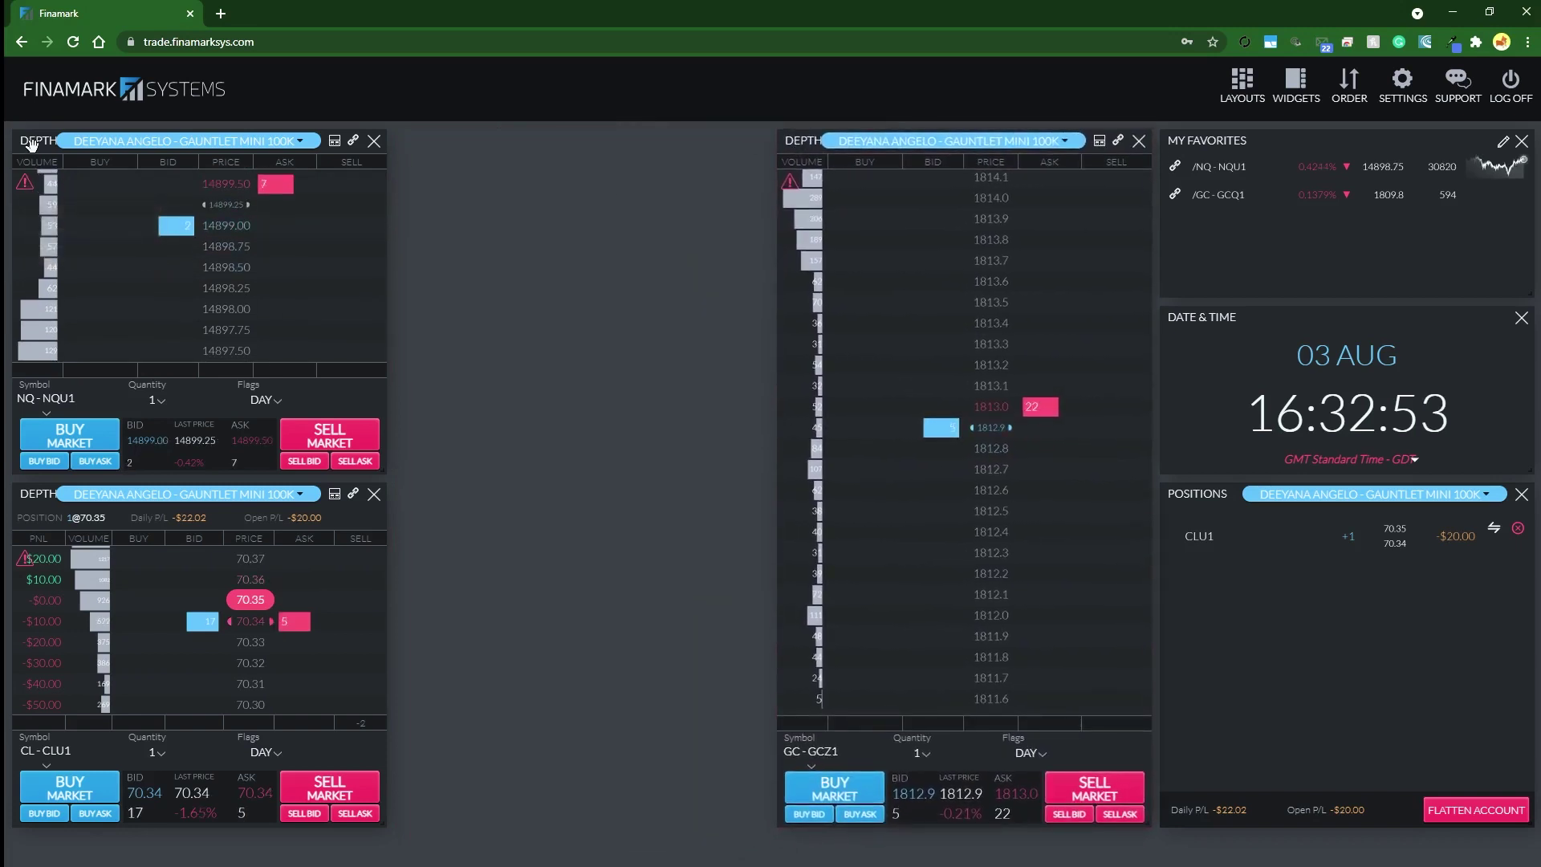
drag(30, 143, 413, 189)
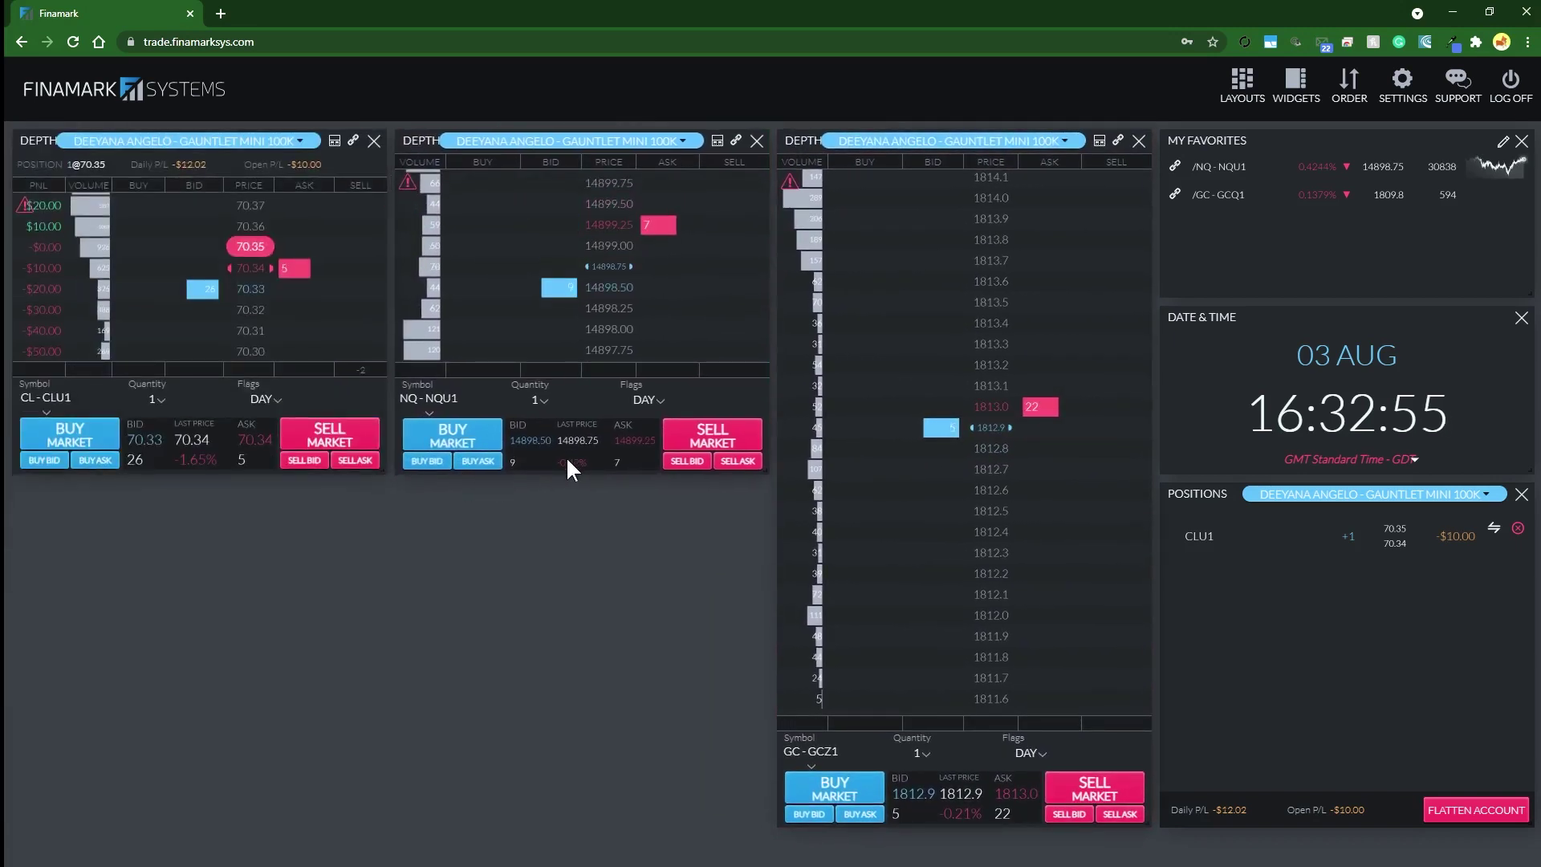
scroll(573, 305, down, 1)
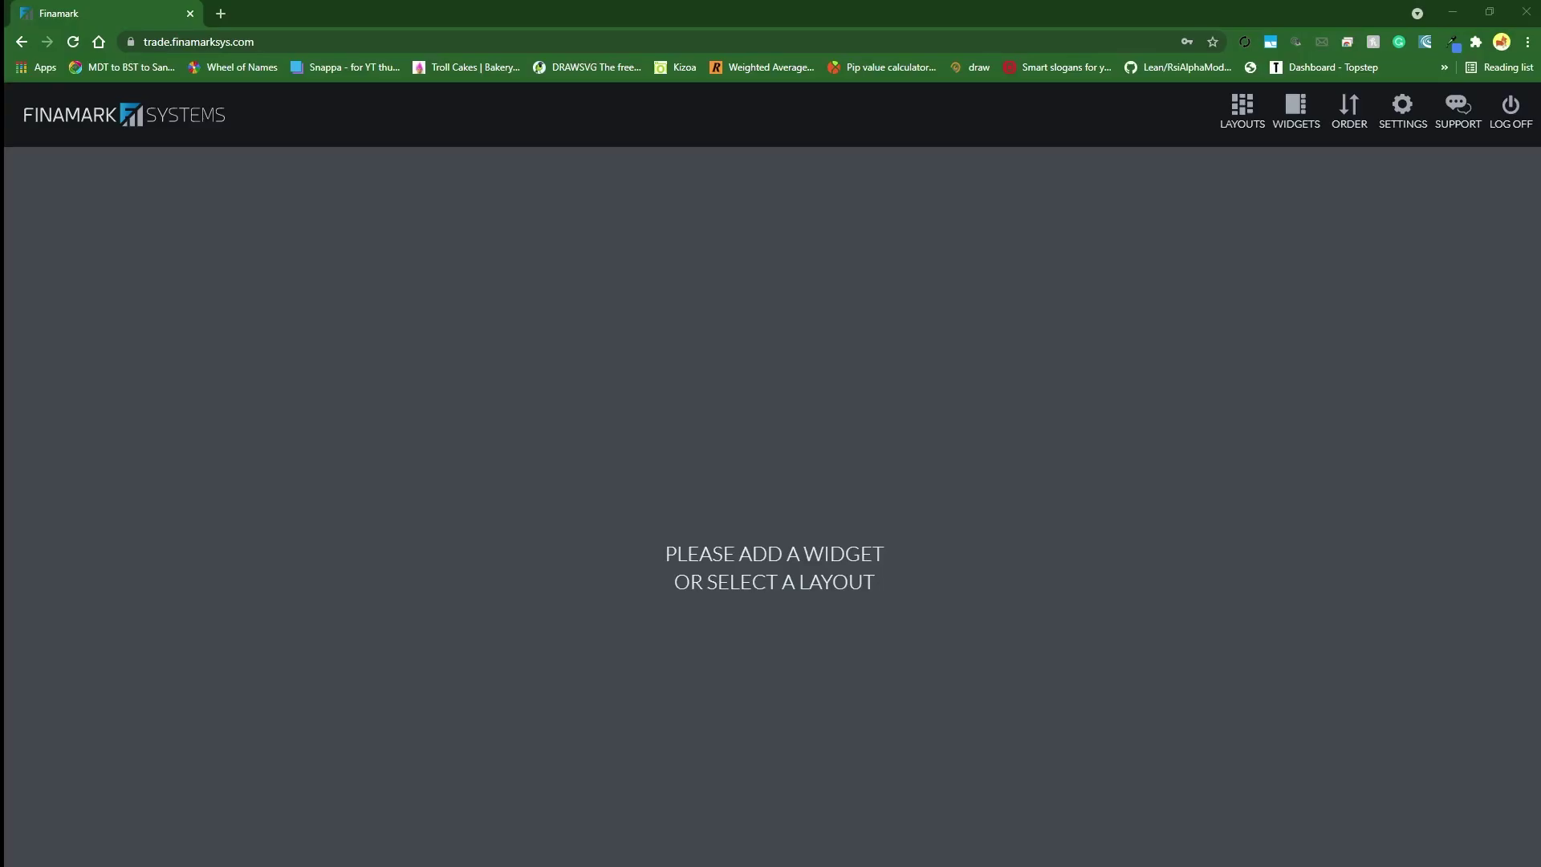
- Add a Chart widget to the empty workspace and assign a trading account to it
click(1298, 119)
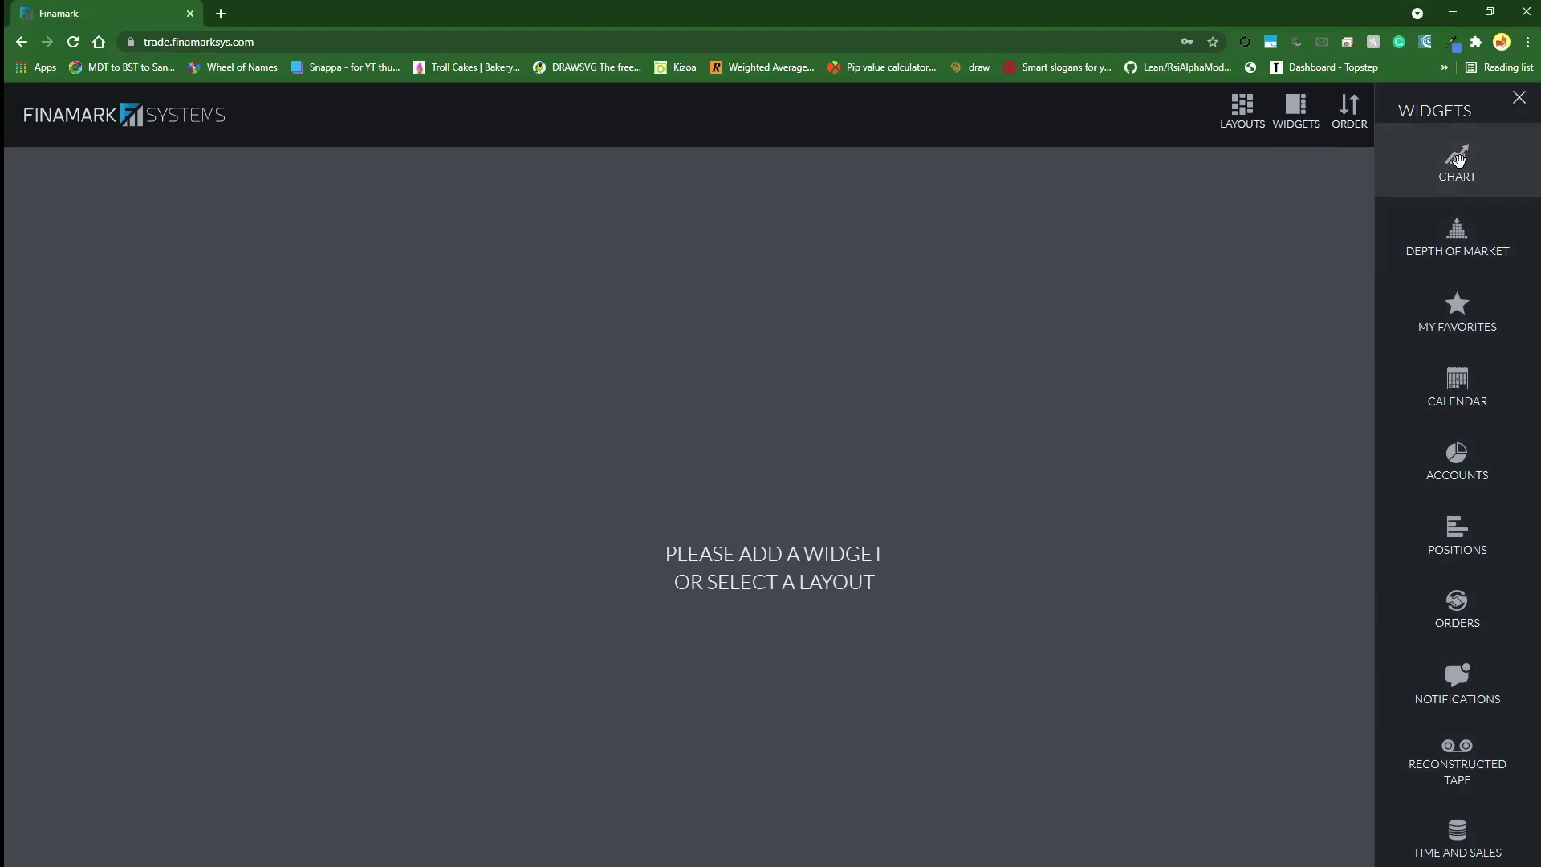
click(1458, 175)
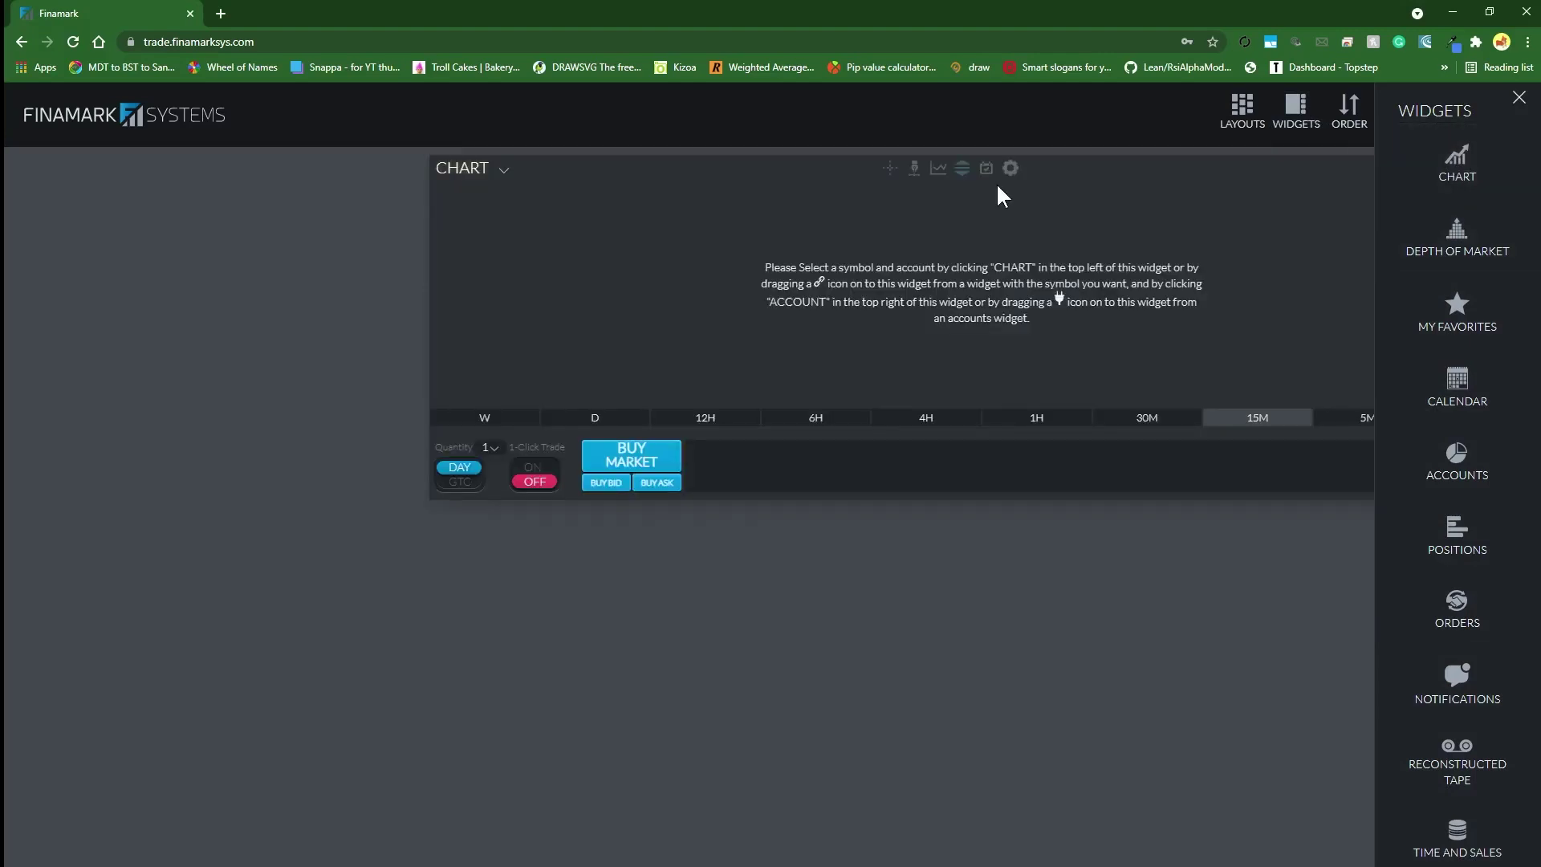
click(734, 172)
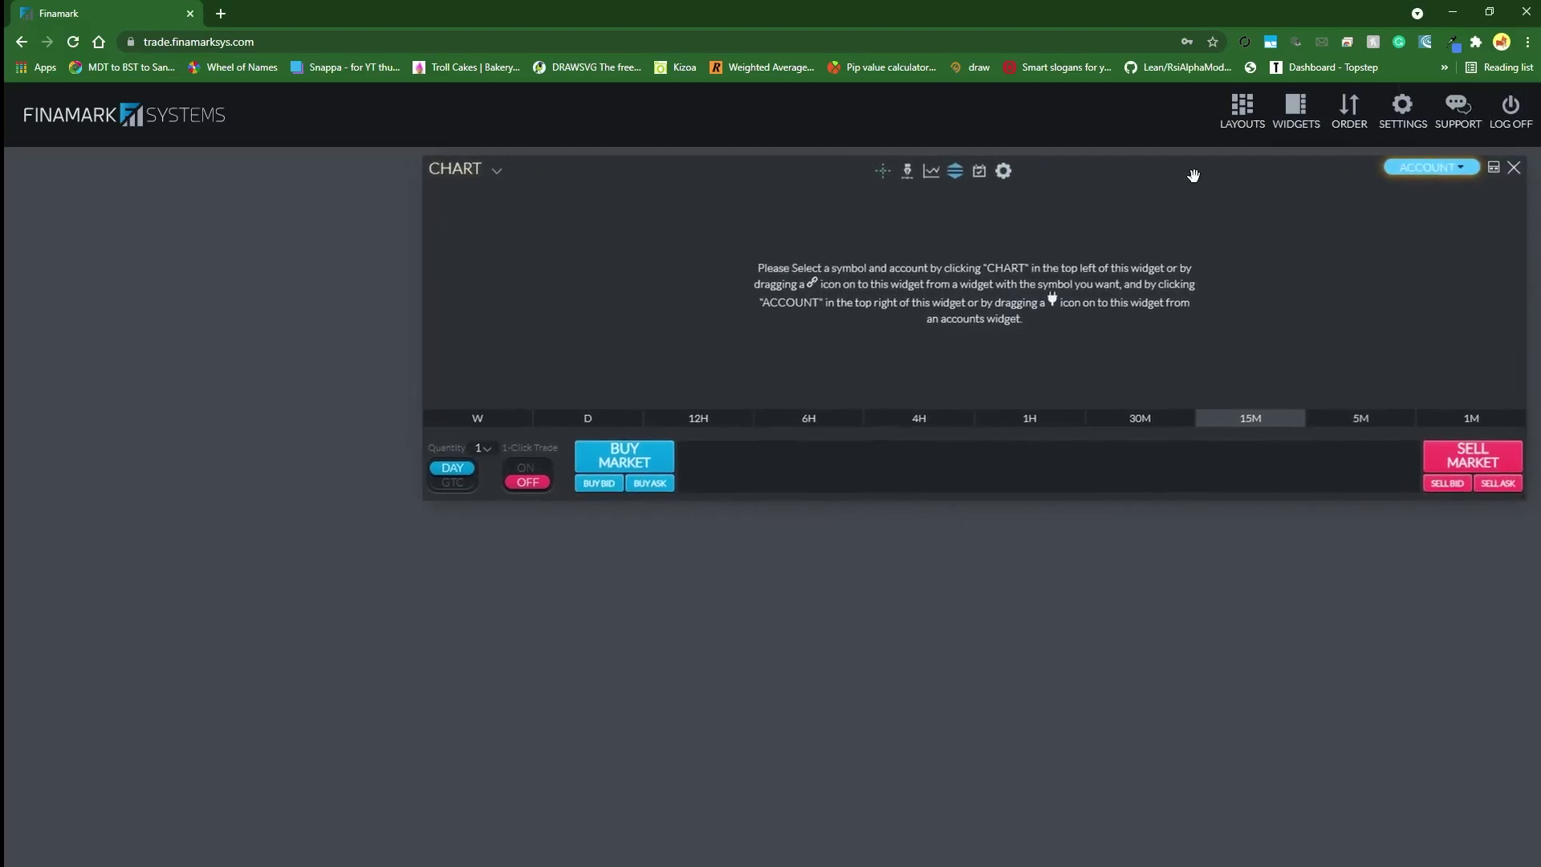
click(1445, 169)
click(1376, 214)
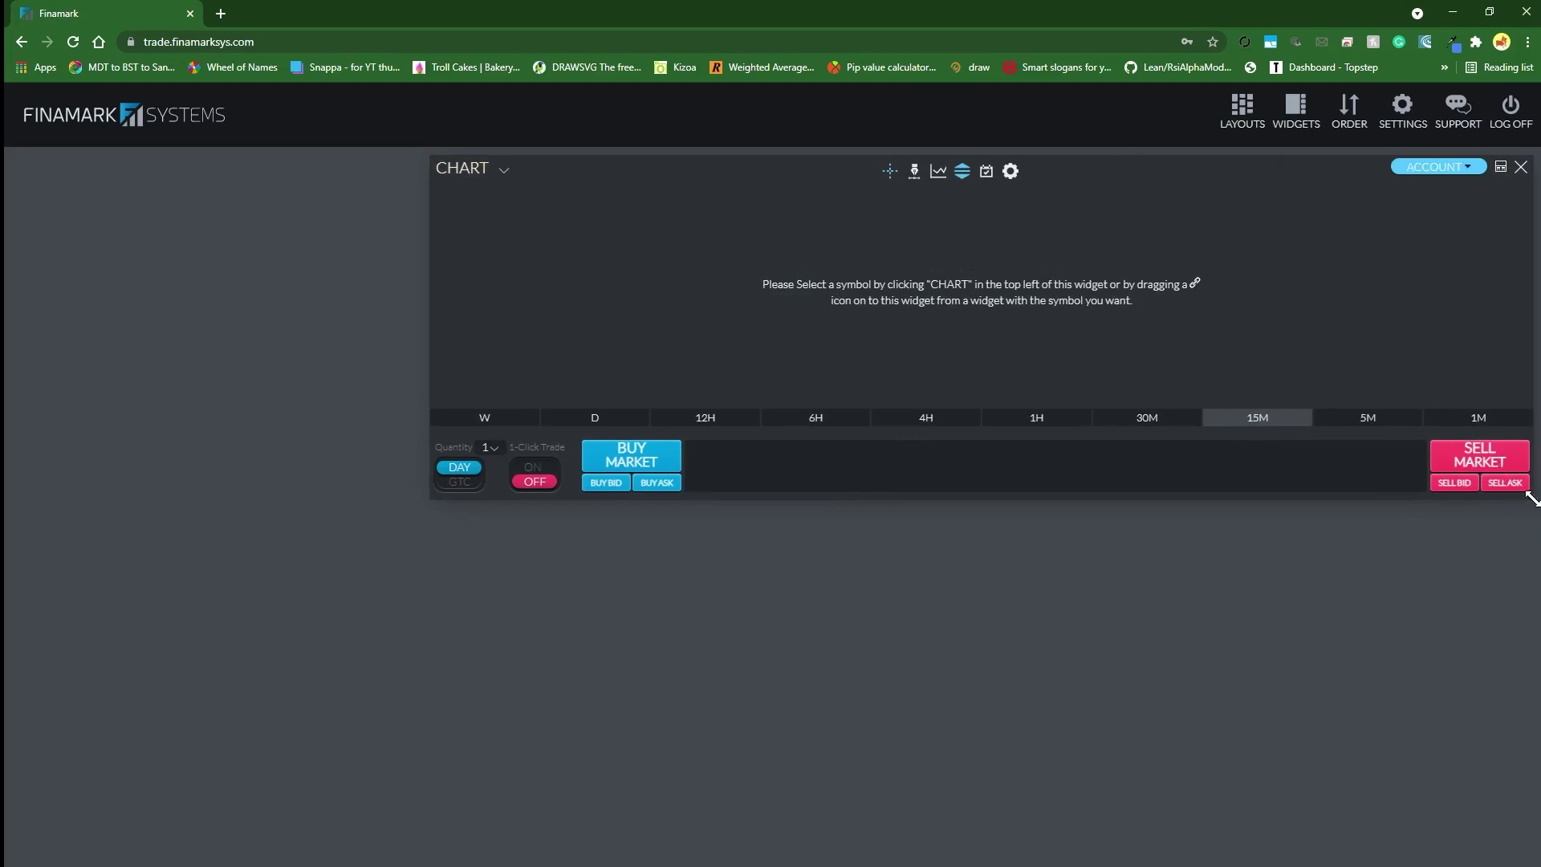
- Make the chart narrower and taller, and load the Light Sweet Crude Oil contract CLU1 - Future (Sep-21)
drag(1519, 489, 1117, 853)
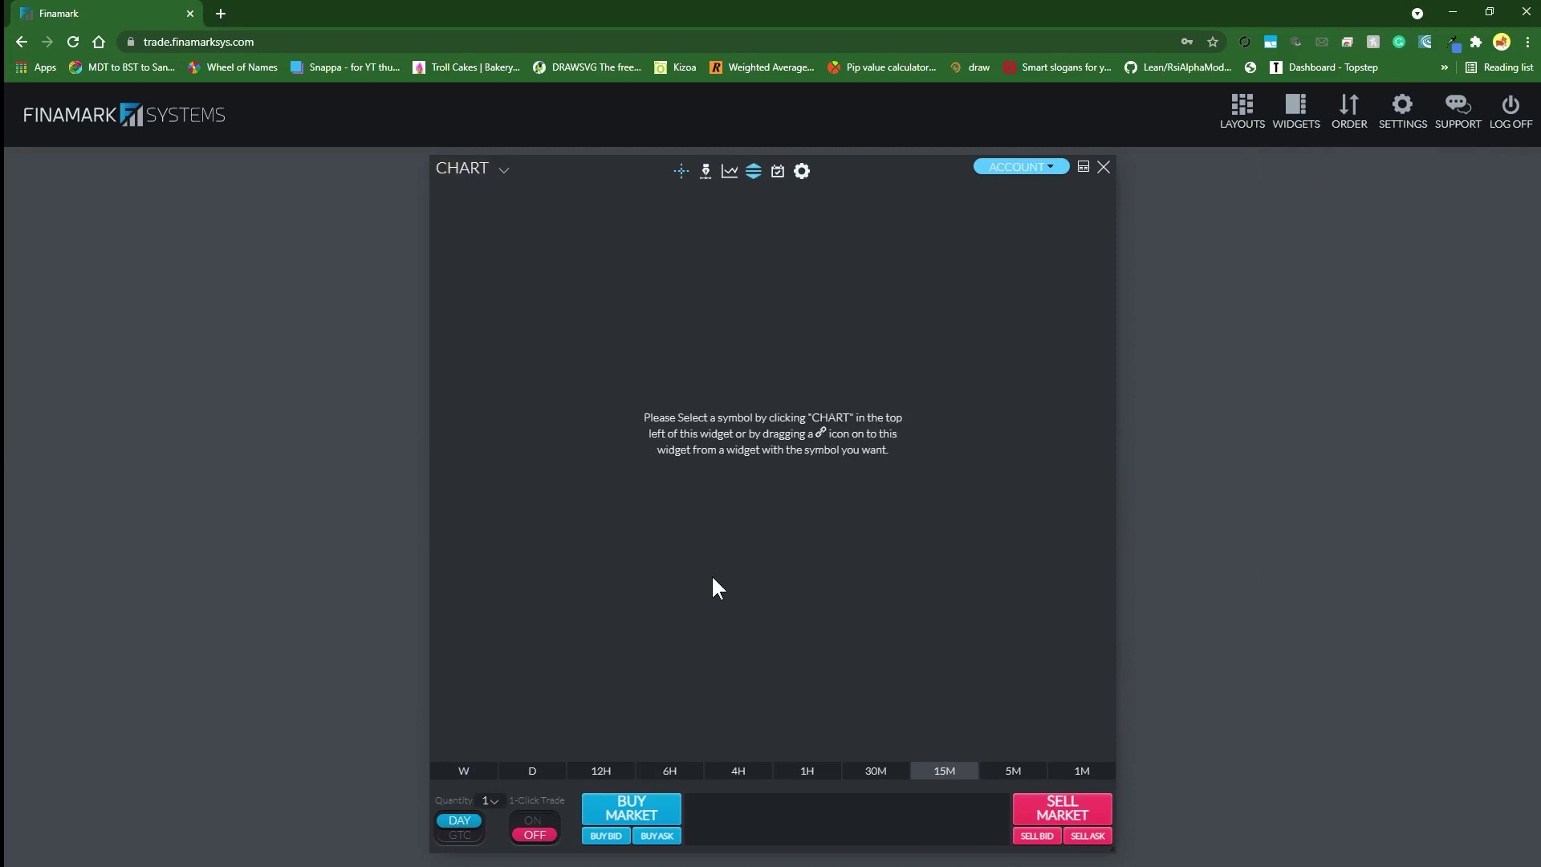
click(460, 175)
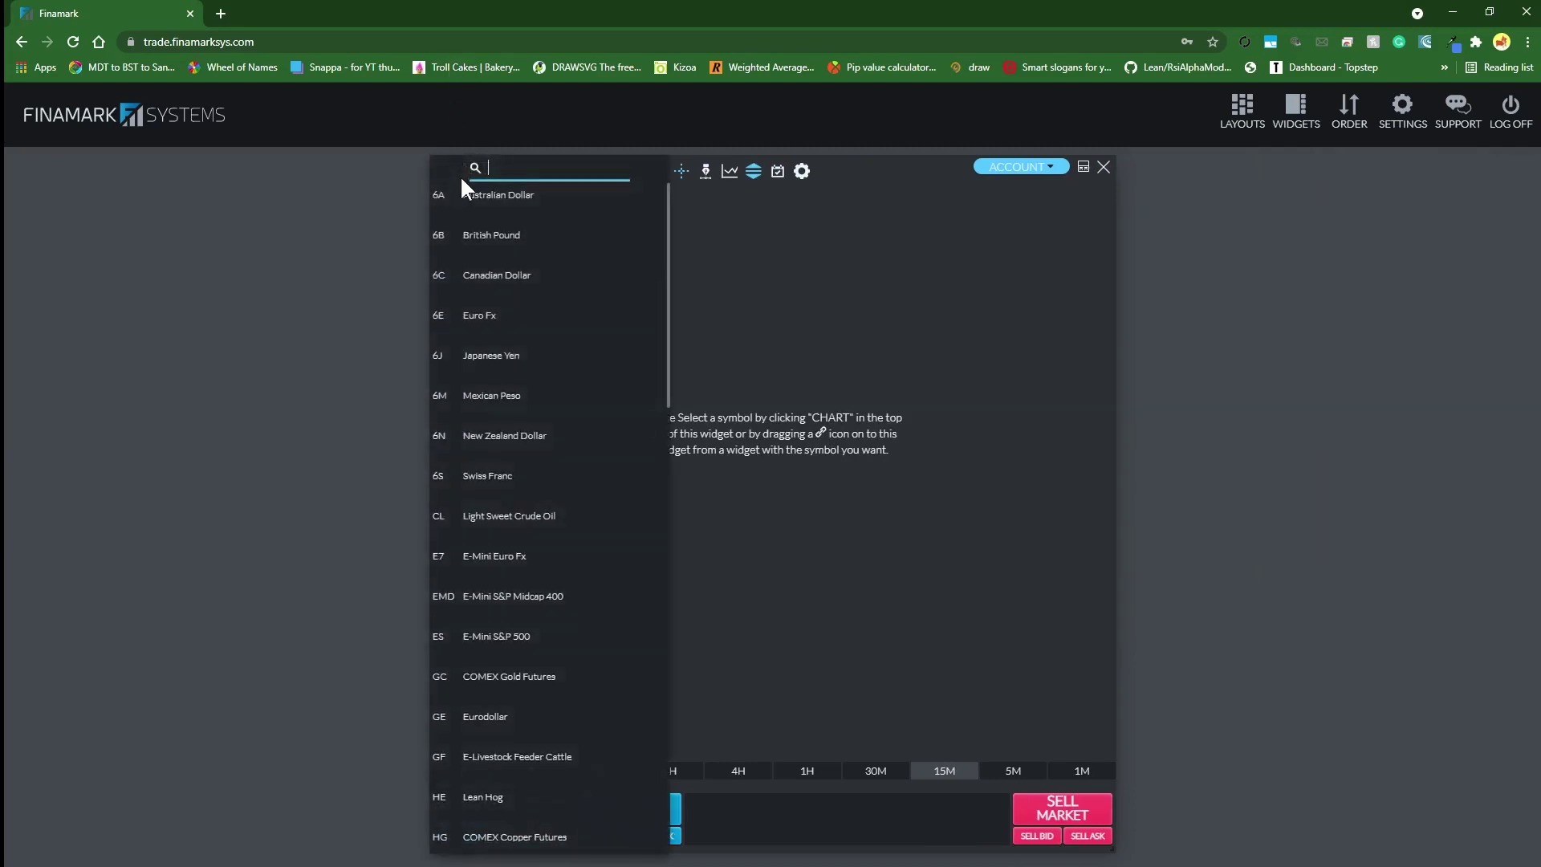
text(CL)
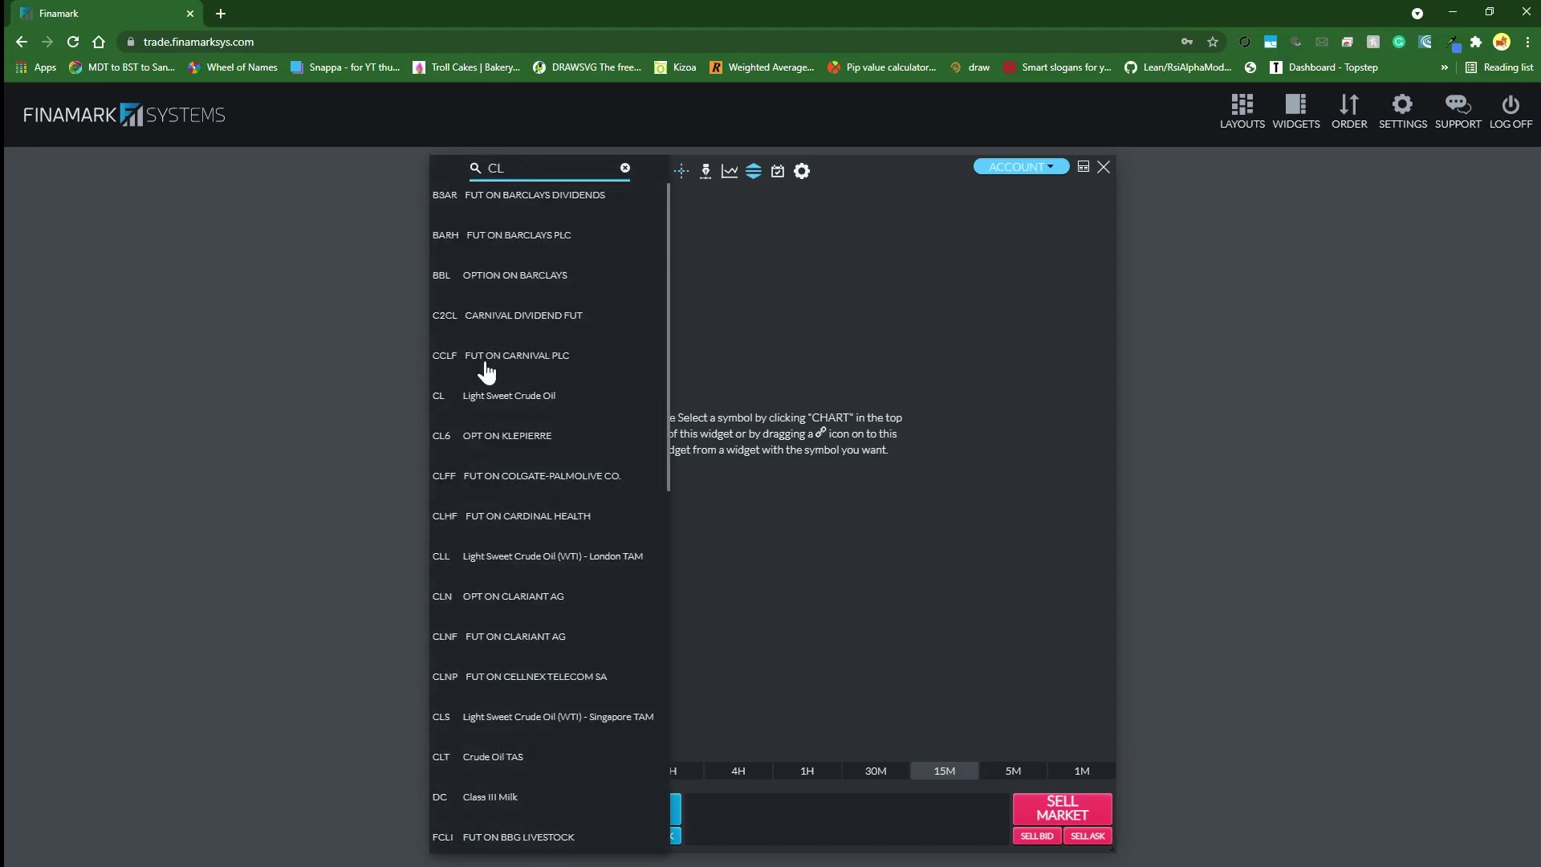
click(484, 398)
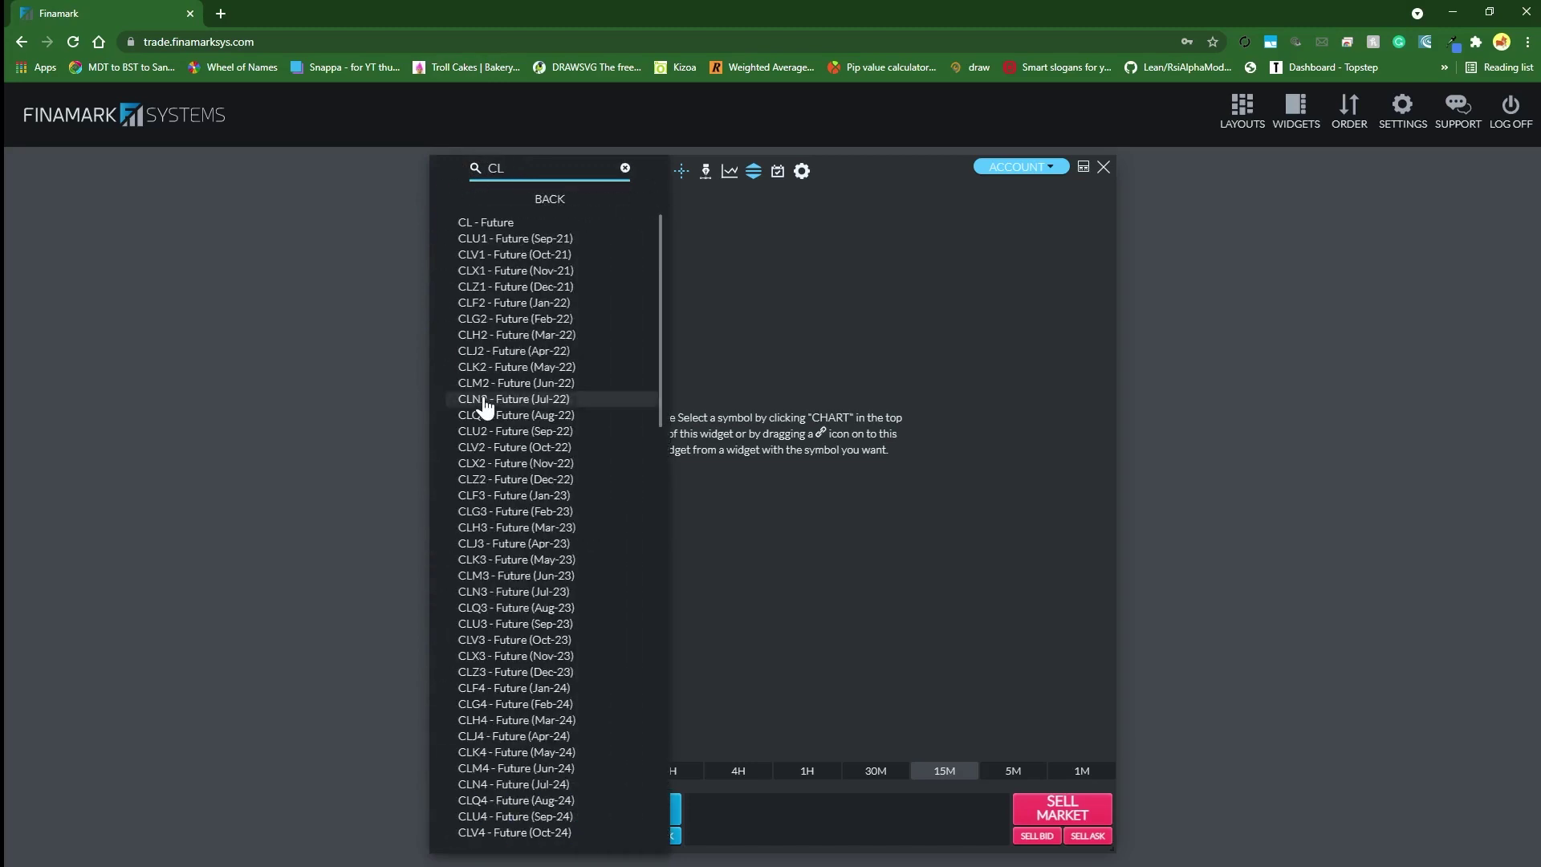
click(482, 239)
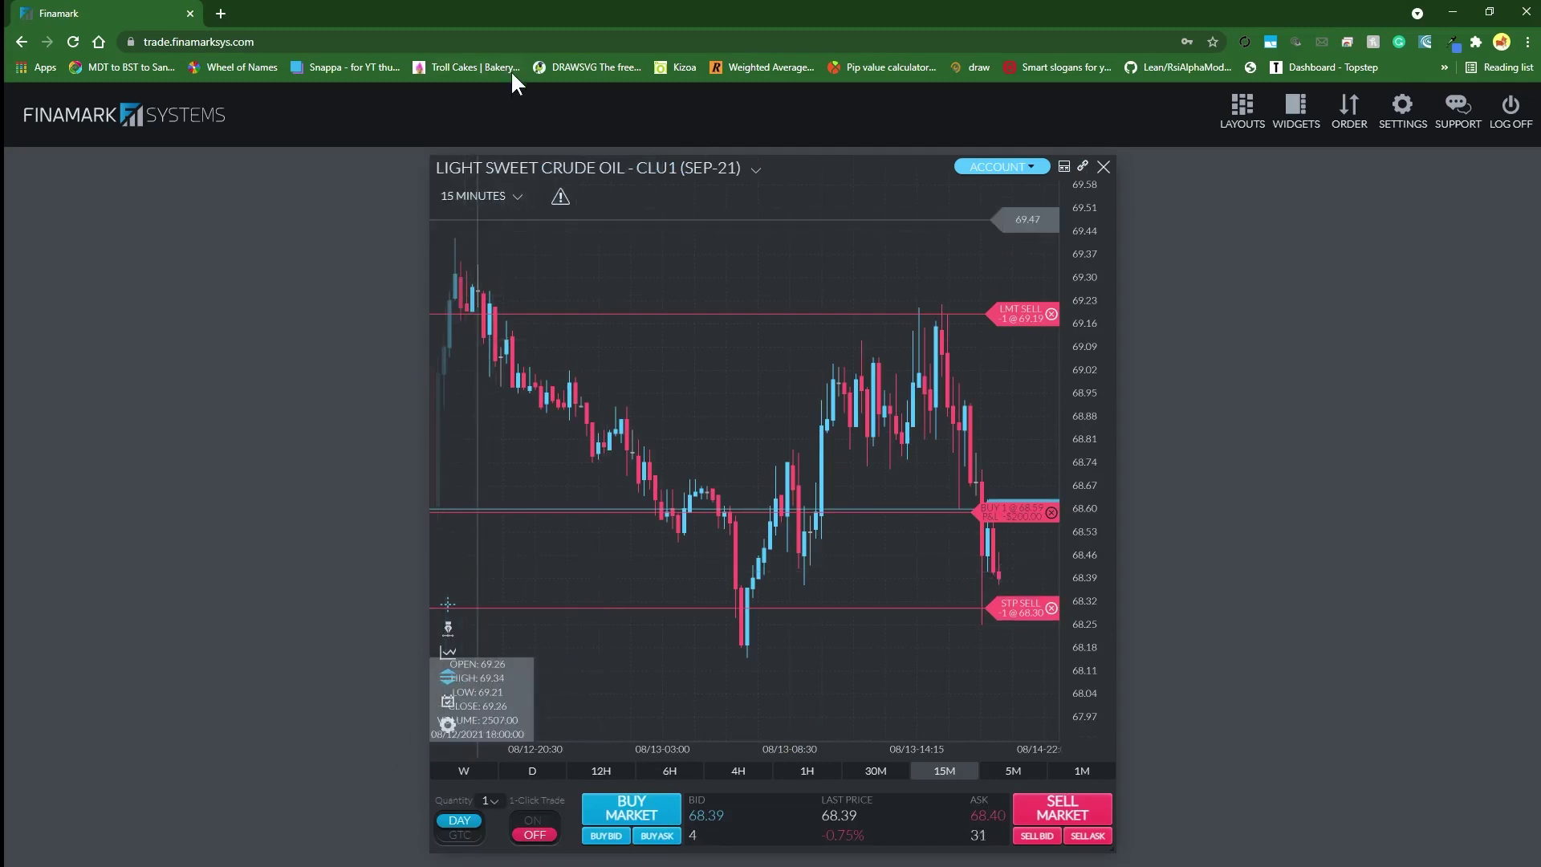
- Load the front-month Light Sweet Crude Oil contract on the chart by entering the symbol /CL
click(470, 165)
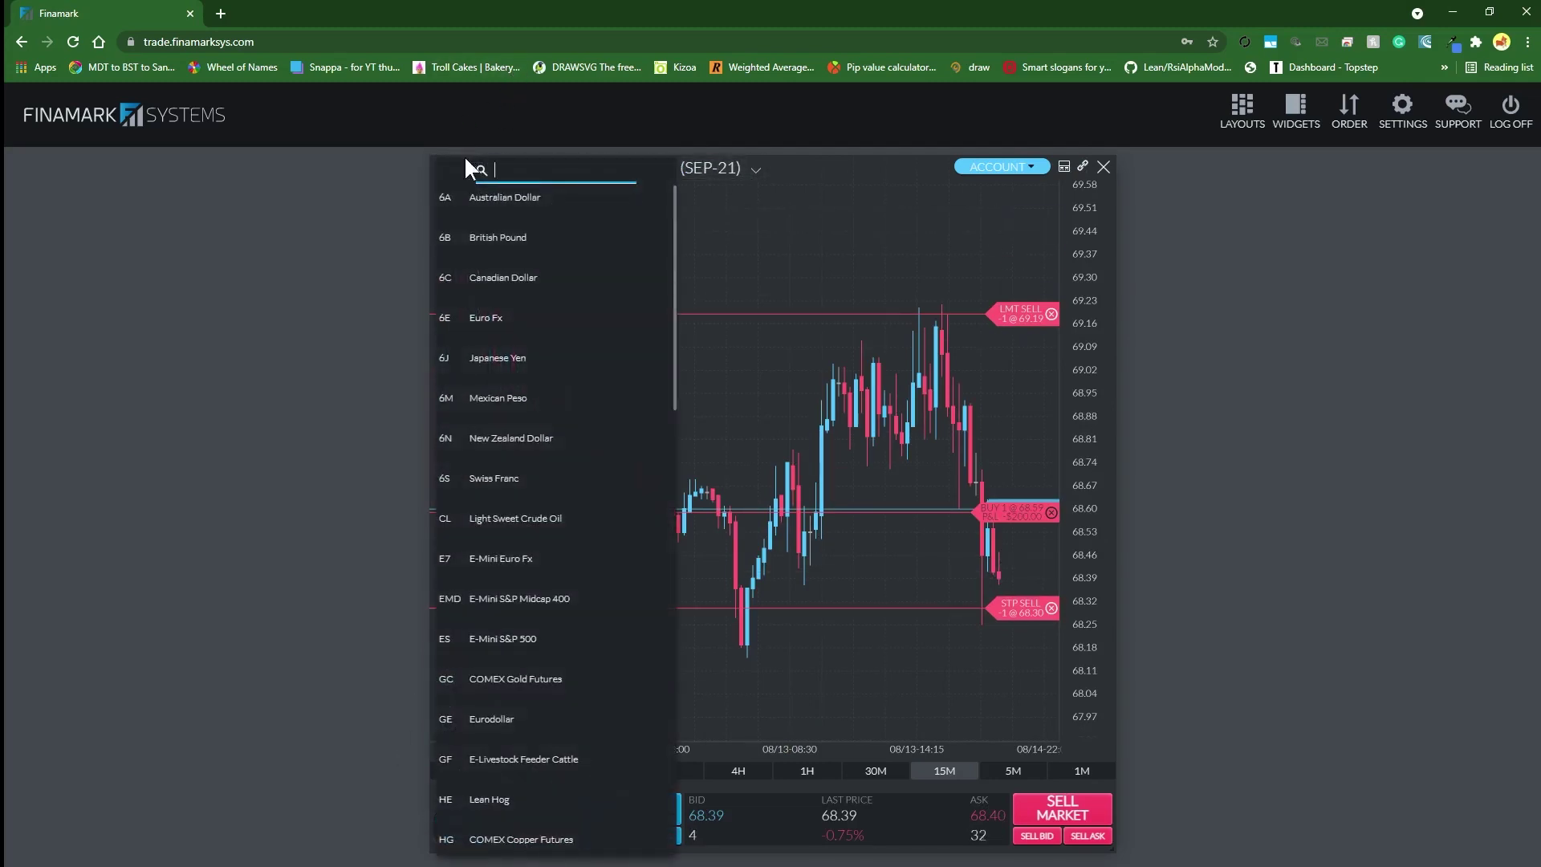
text(/CL)
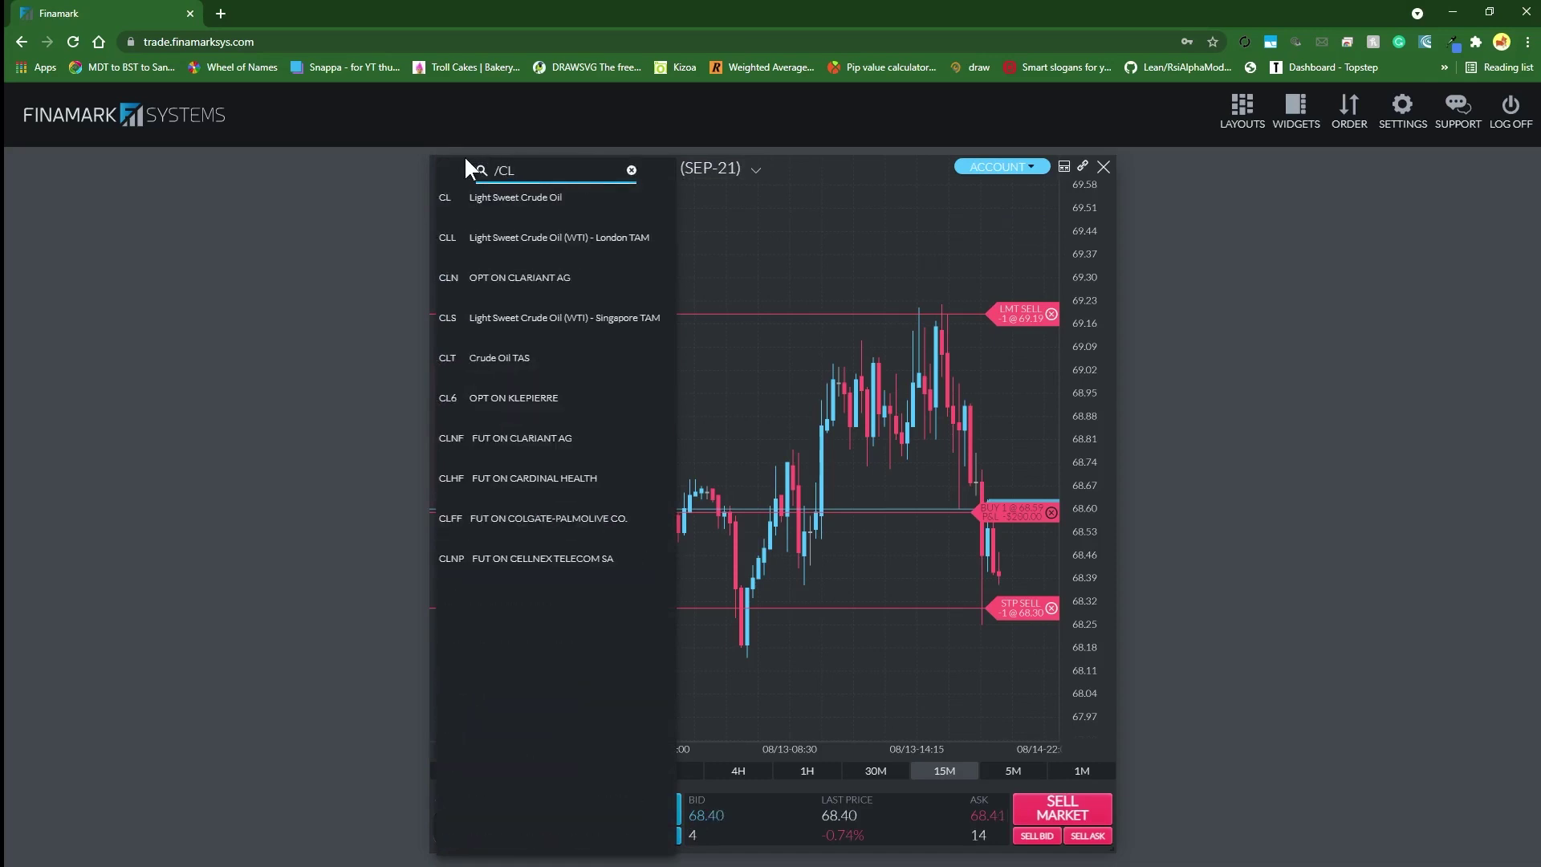
key(Return)
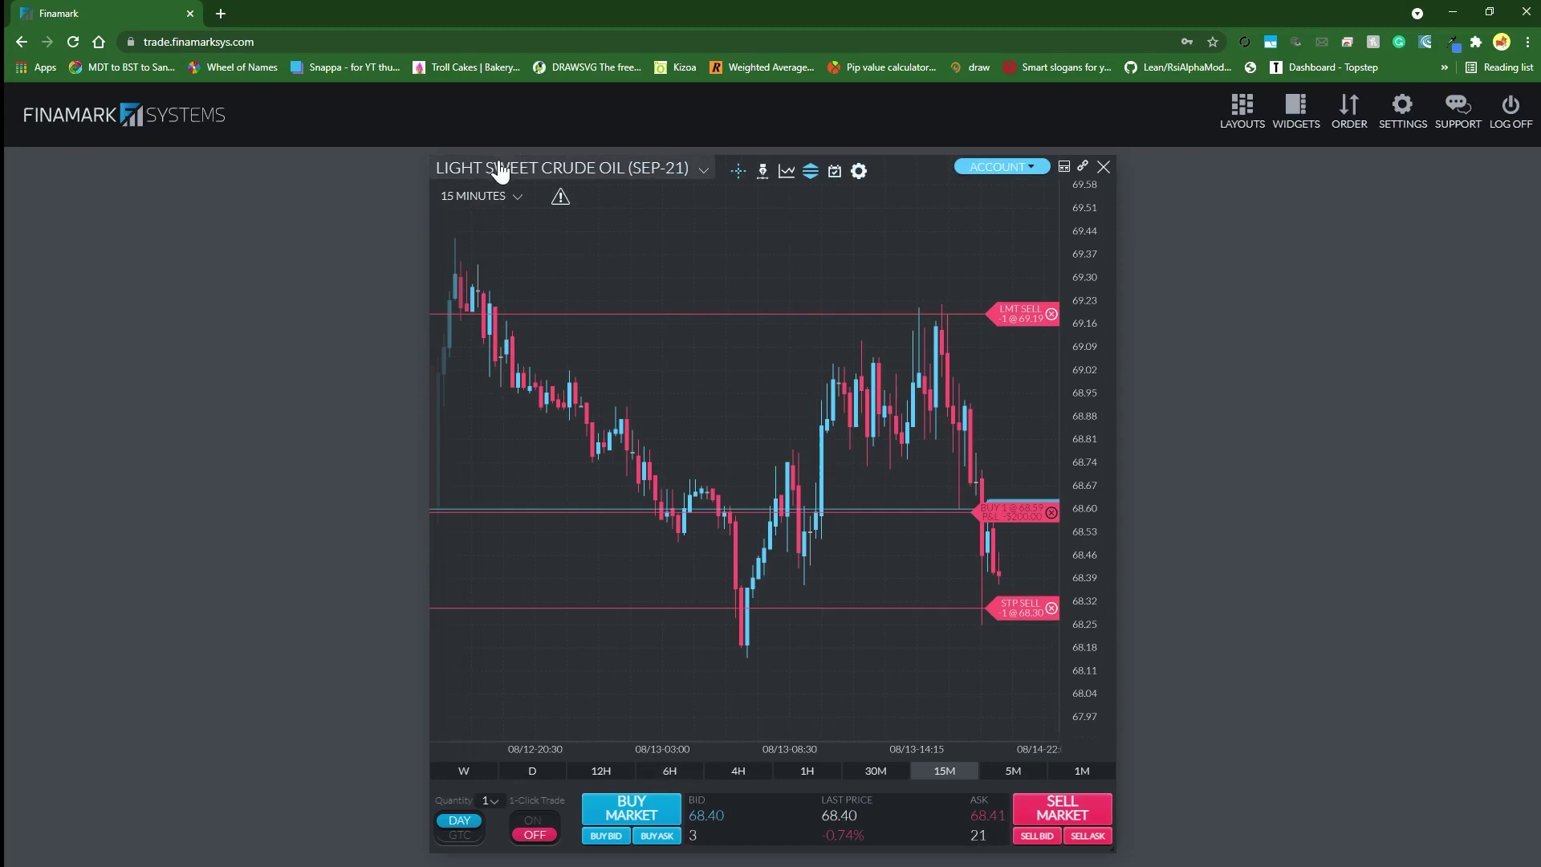
- Widen the chart widget and view the list of available trading accounts without changing the selection
drag(1113, 850, 1532, 855)
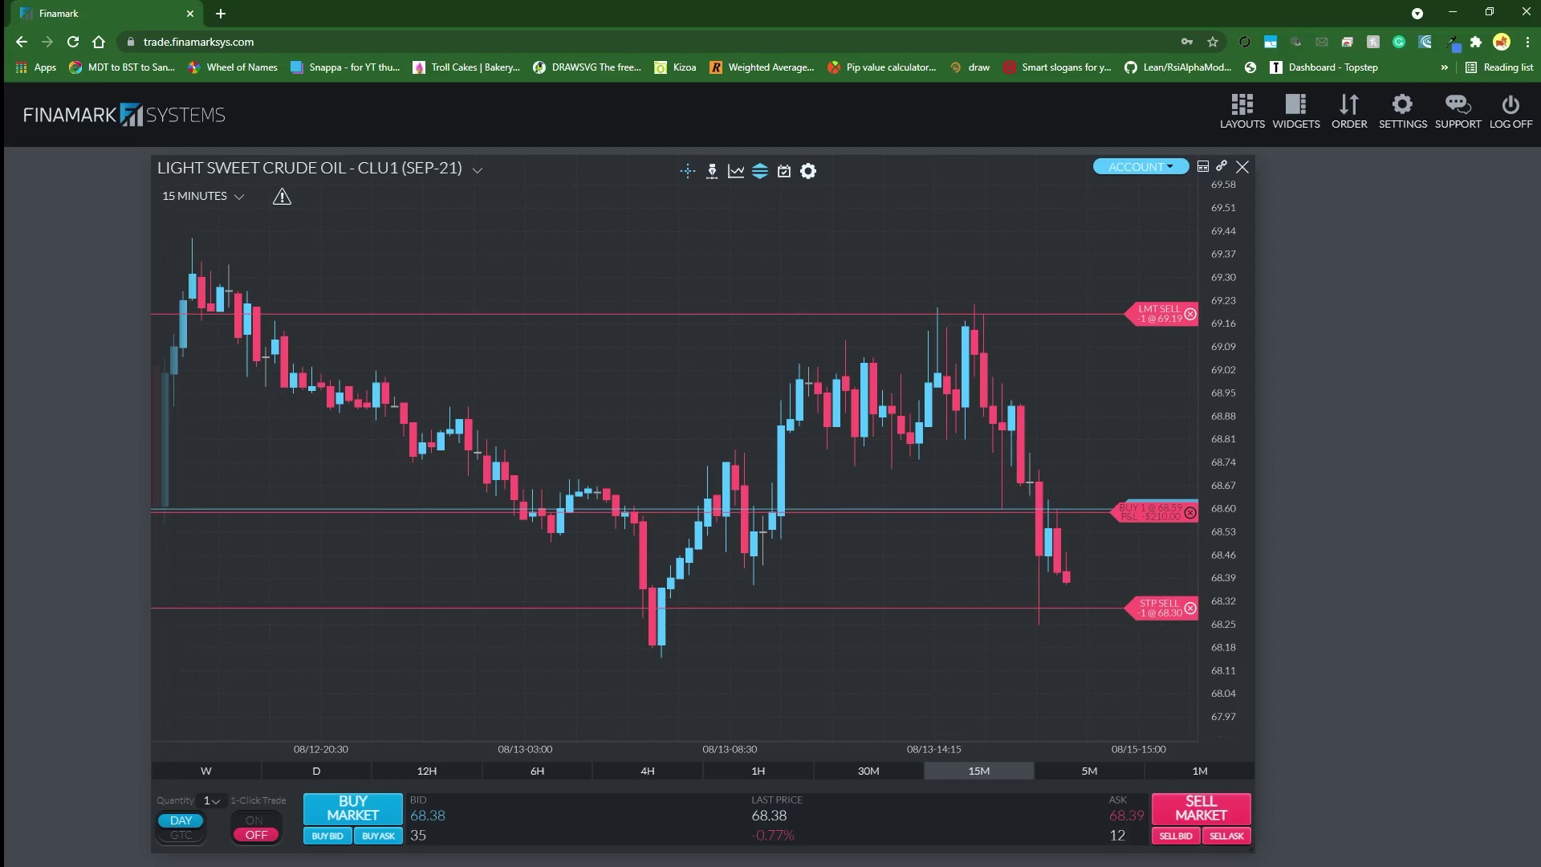
click(1117, 169)
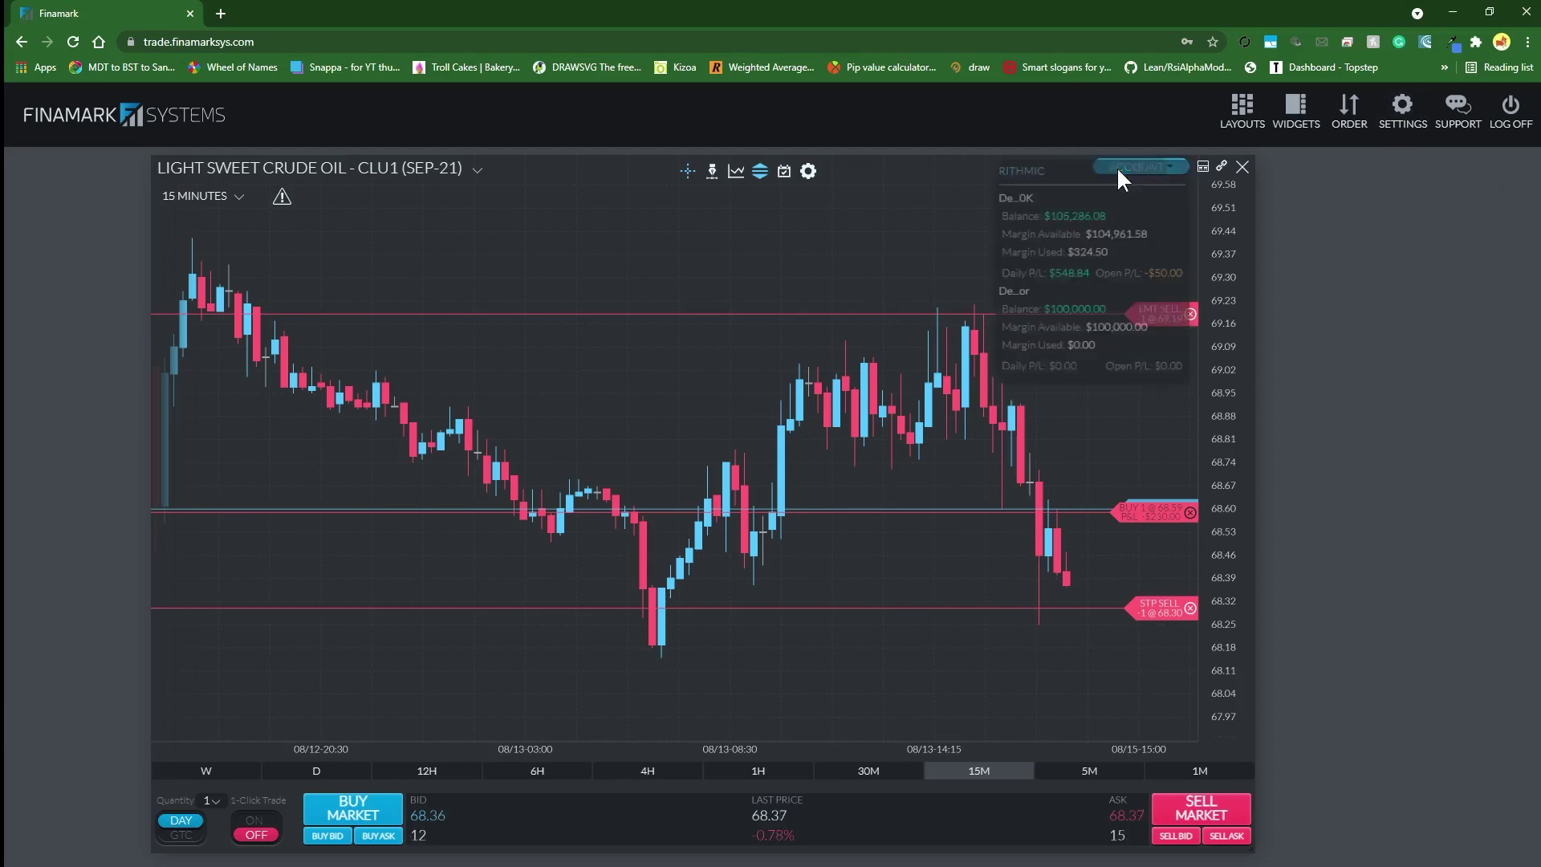
click(1379, 251)
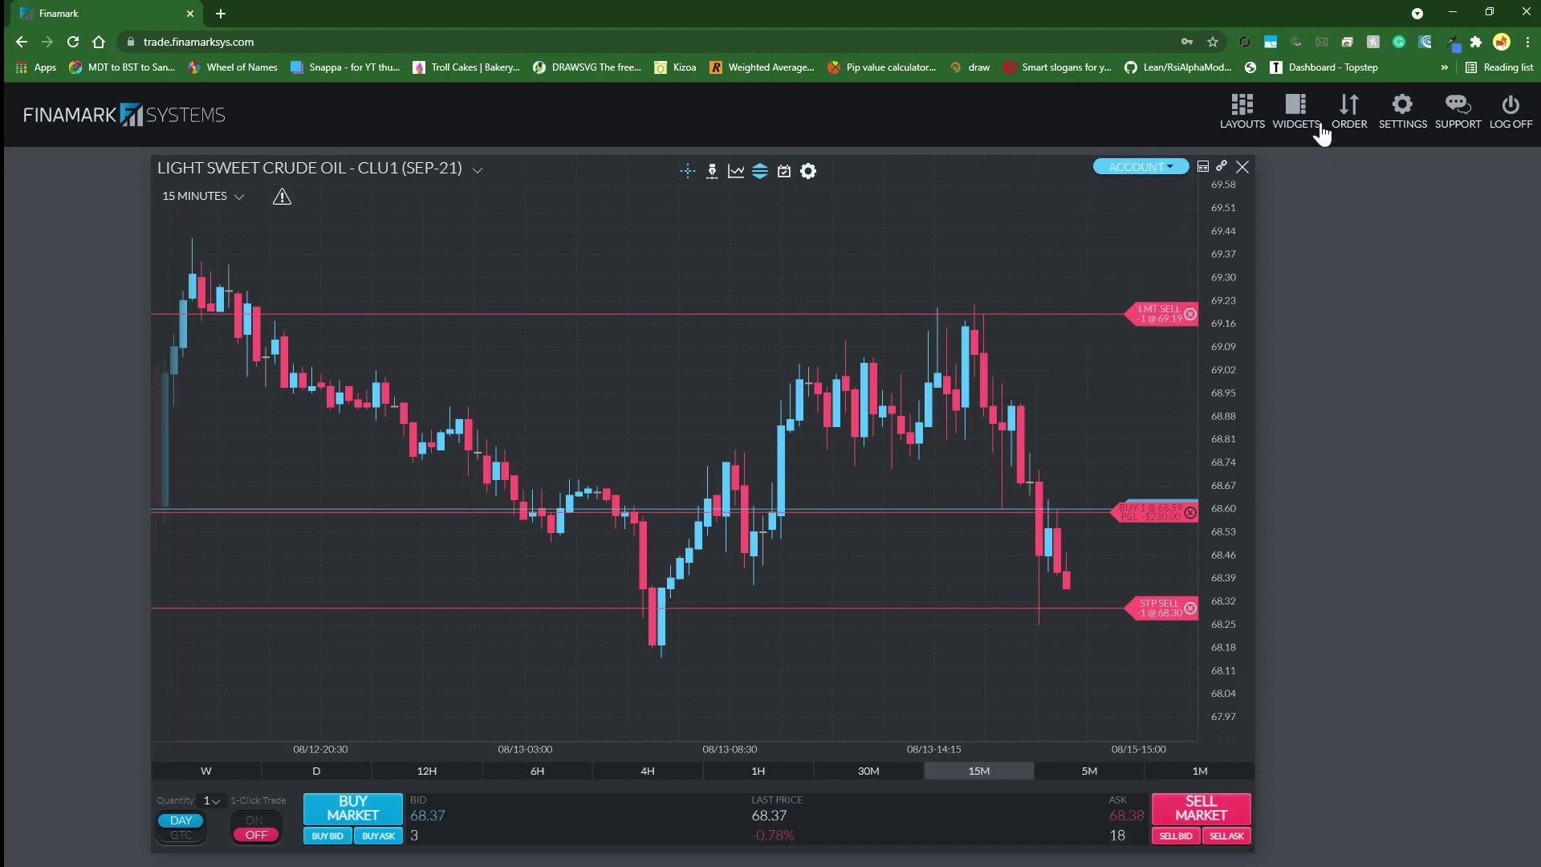
- Add a Depth of Market widget beside the chart and link the chart's CLU1 symbol to it
click(1297, 124)
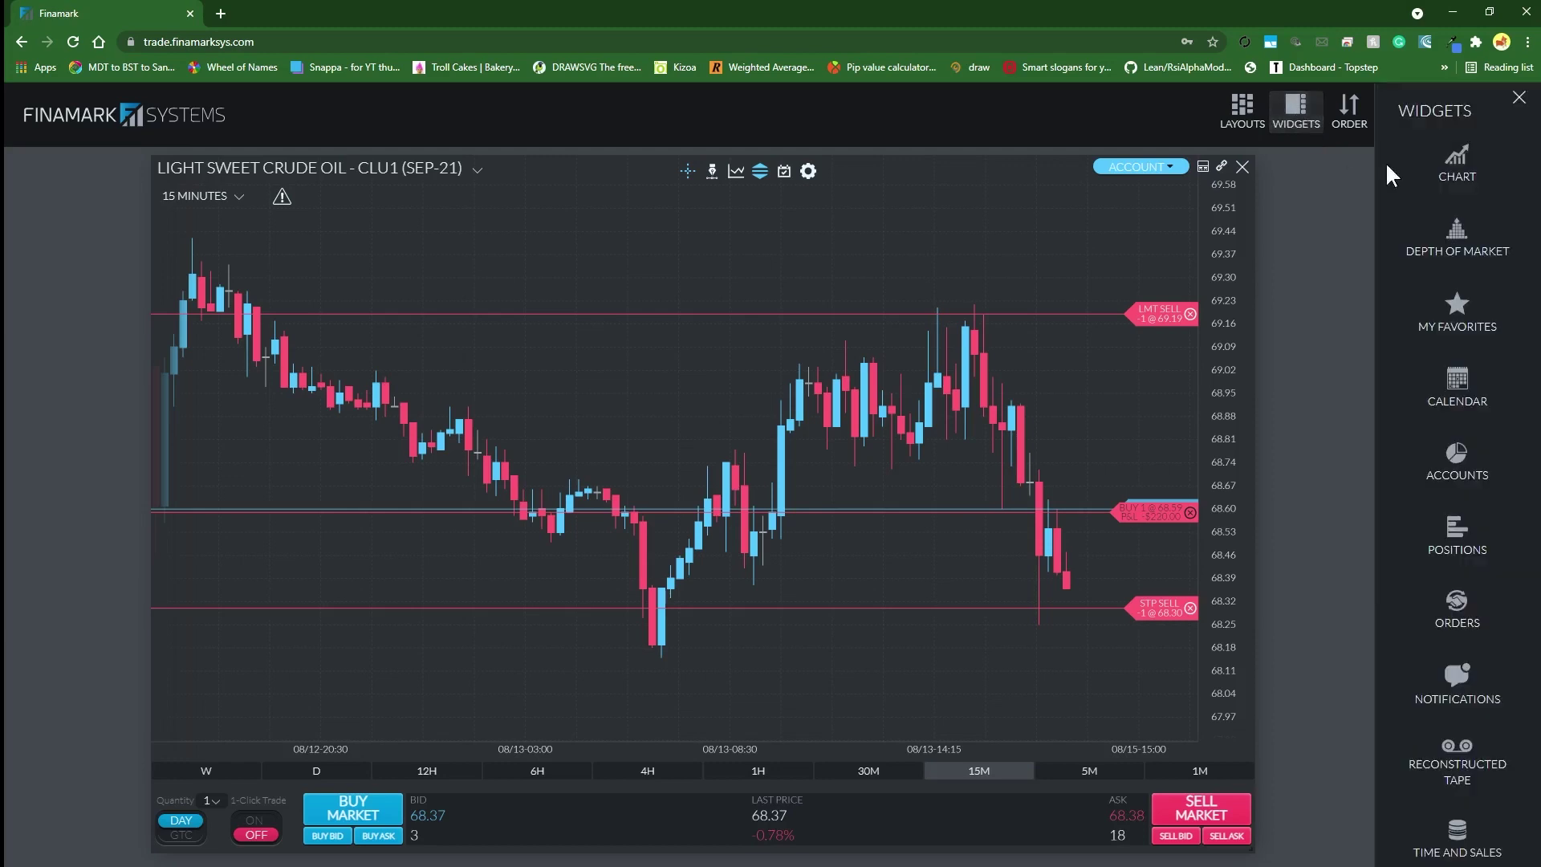
drag(1454, 233, 848, 177)
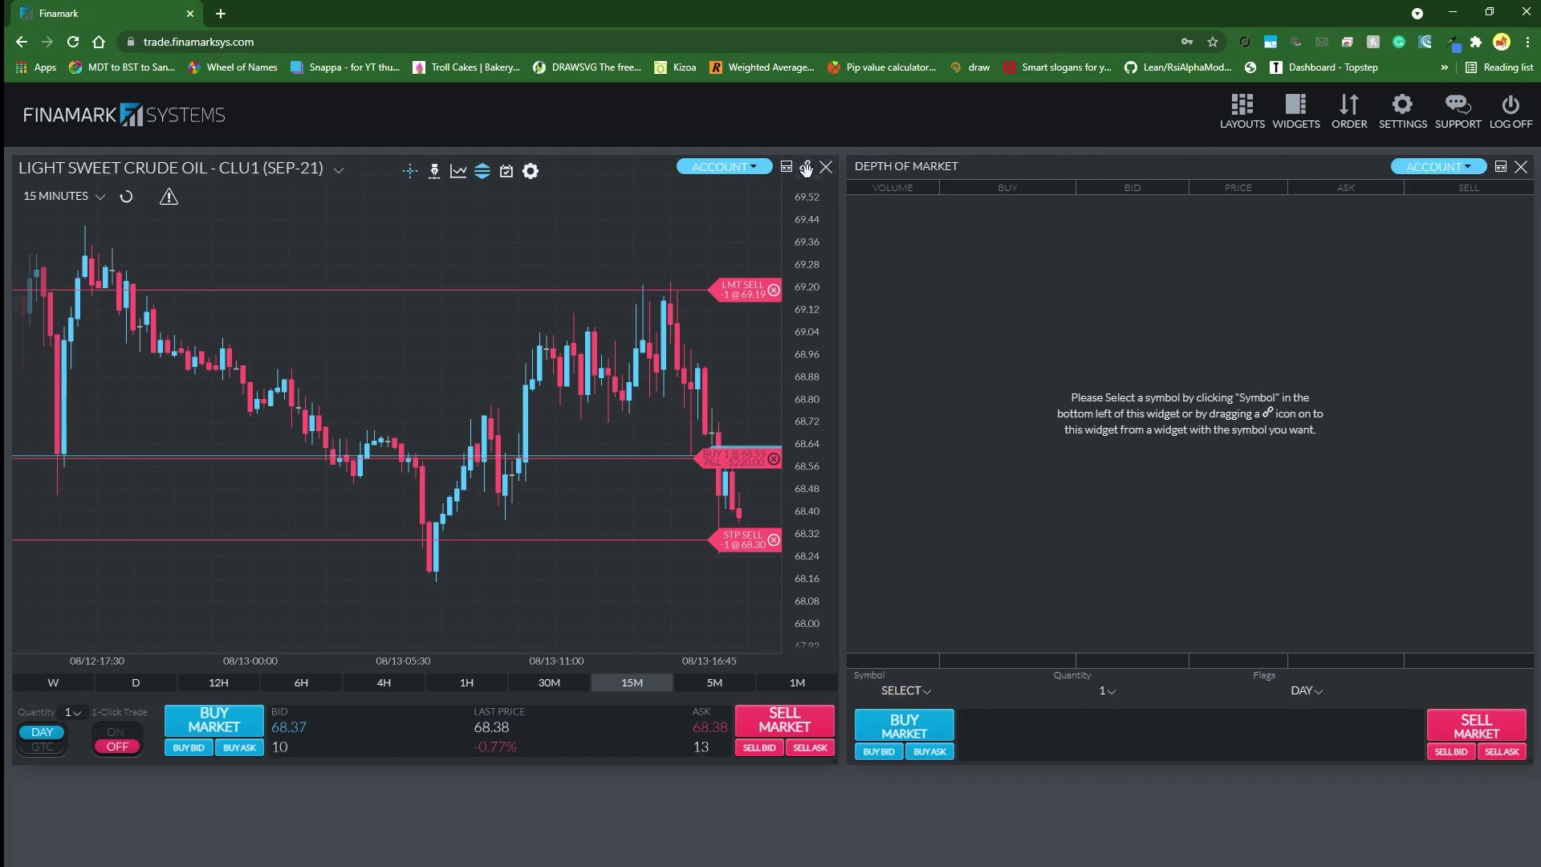
drag(806, 169, 1212, 432)
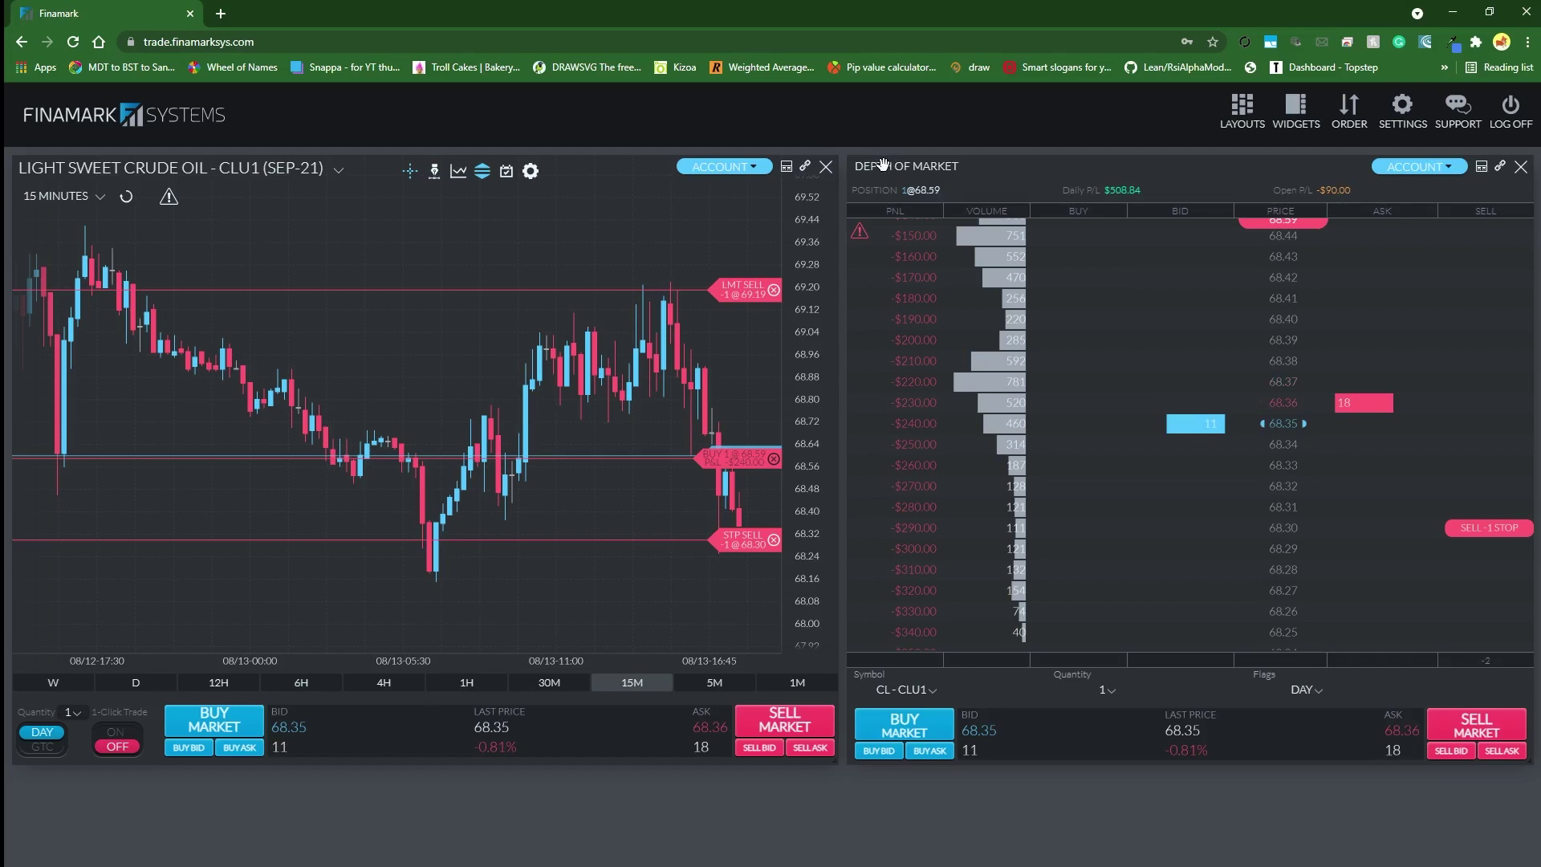
- Move the Depth of Market widget below the chart and hide the browser's bookmarks bar
drag(884, 164, 1394, 851)
key(ctrl+shift+b)
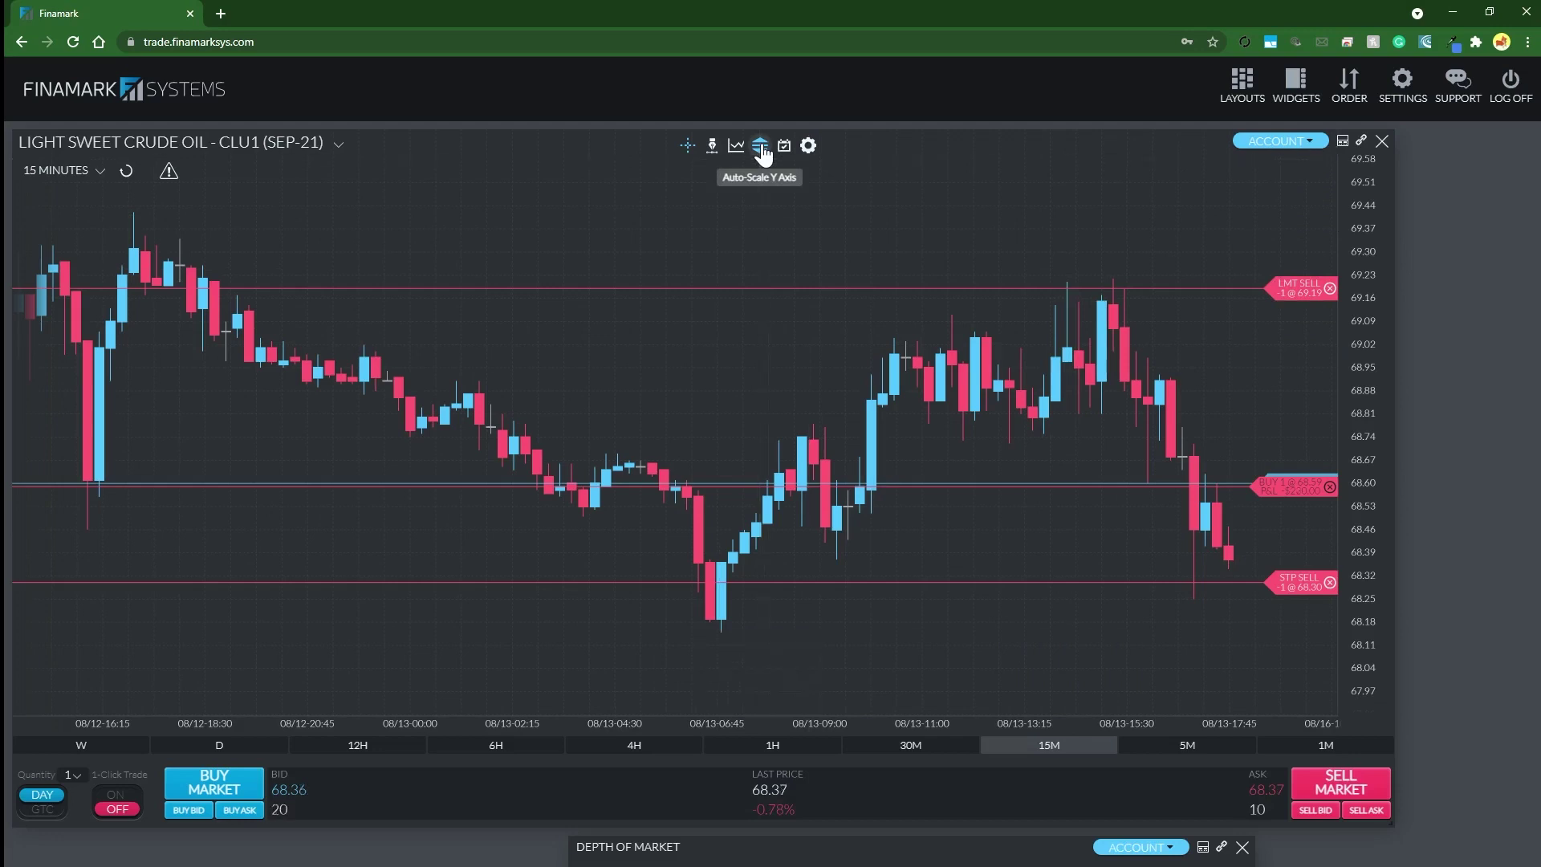
- Pan the crude oil chart back through the earlier price history and return to the latest candles
drag(615, 389, 1282, 386)
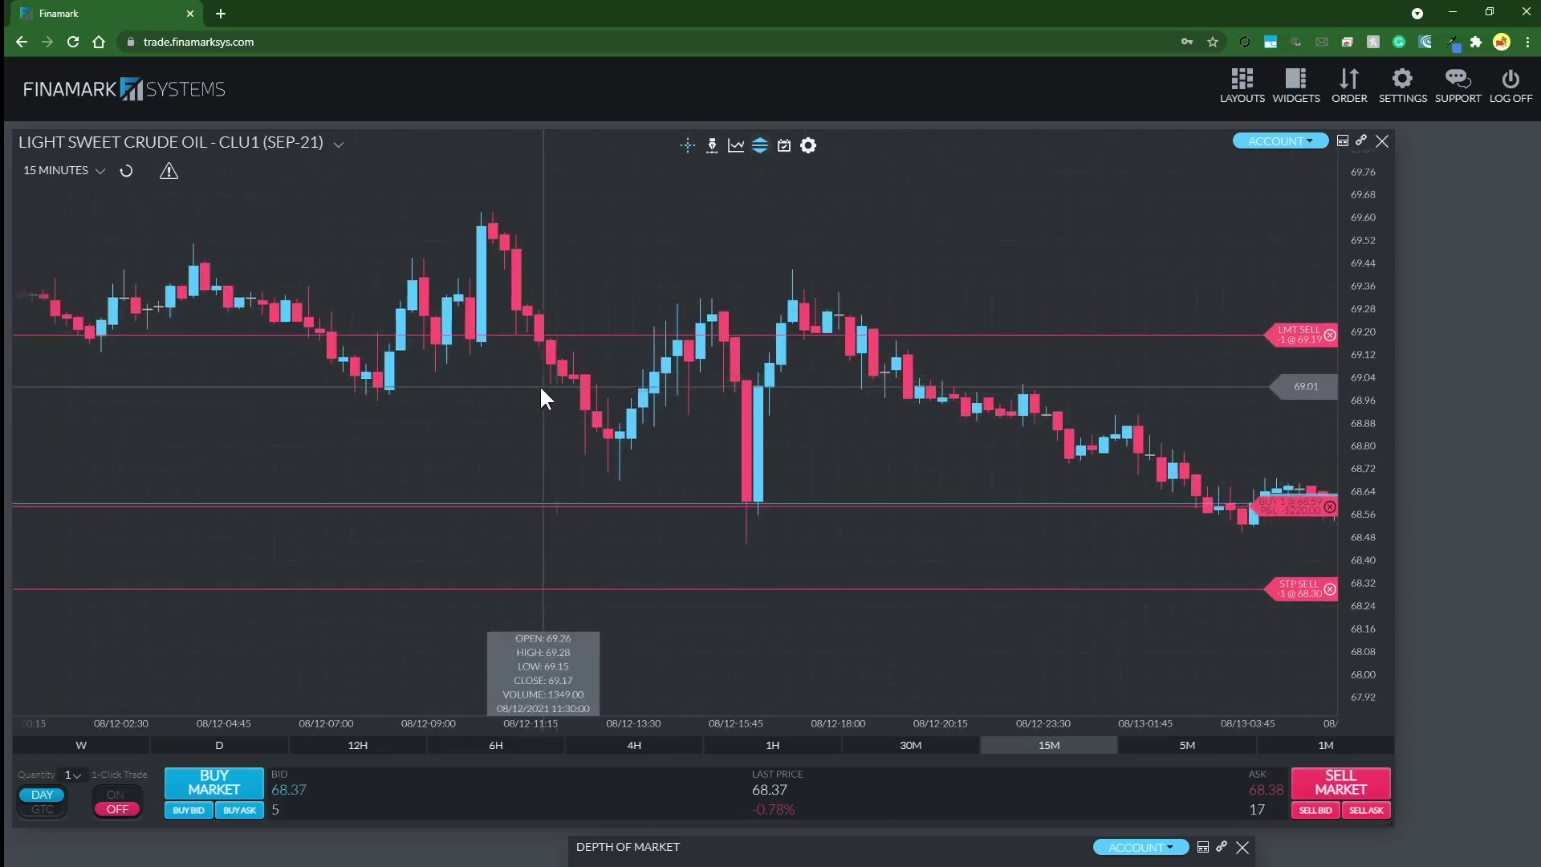
drag(540, 396, 1181, 378)
drag(542, 502, 823, 622)
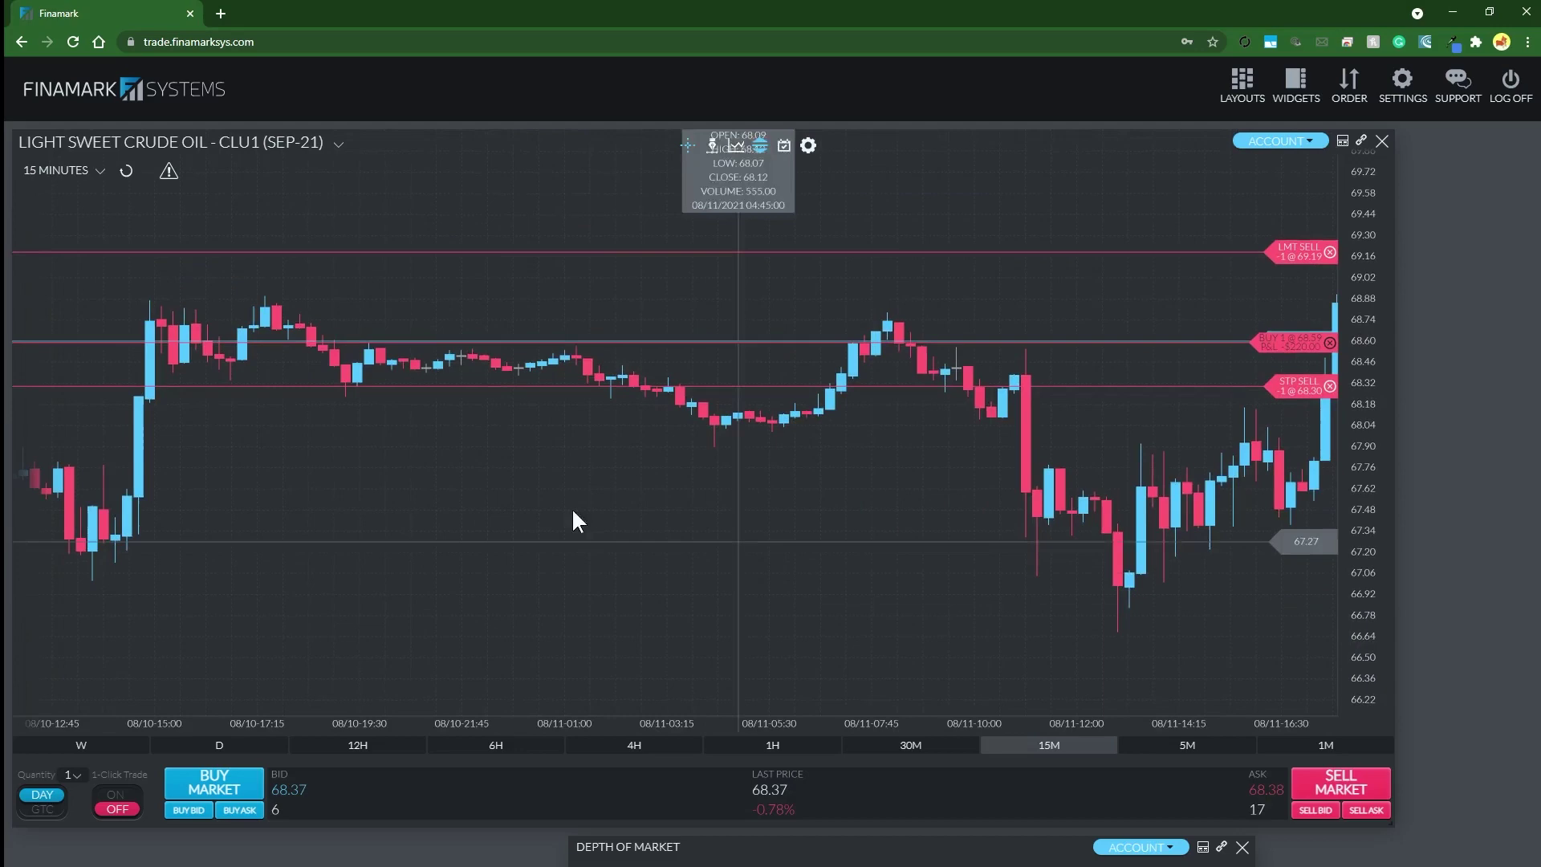
drag(571, 516, 228, 509)
drag(849, 518, 127, 575)
drag(610, 574, 235, 573)
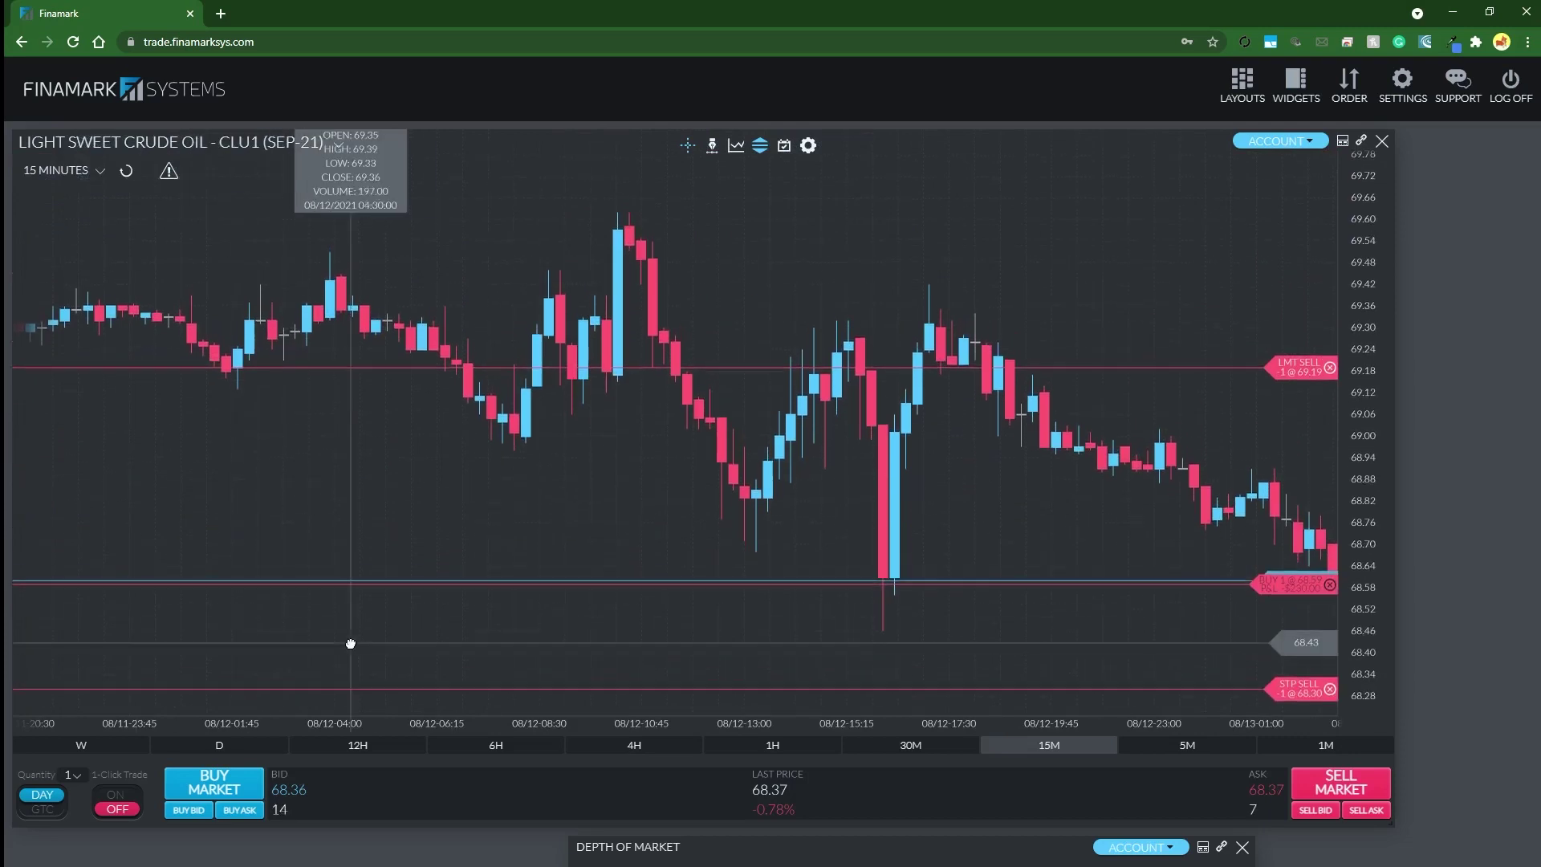
drag(874, 272, 121, 345)
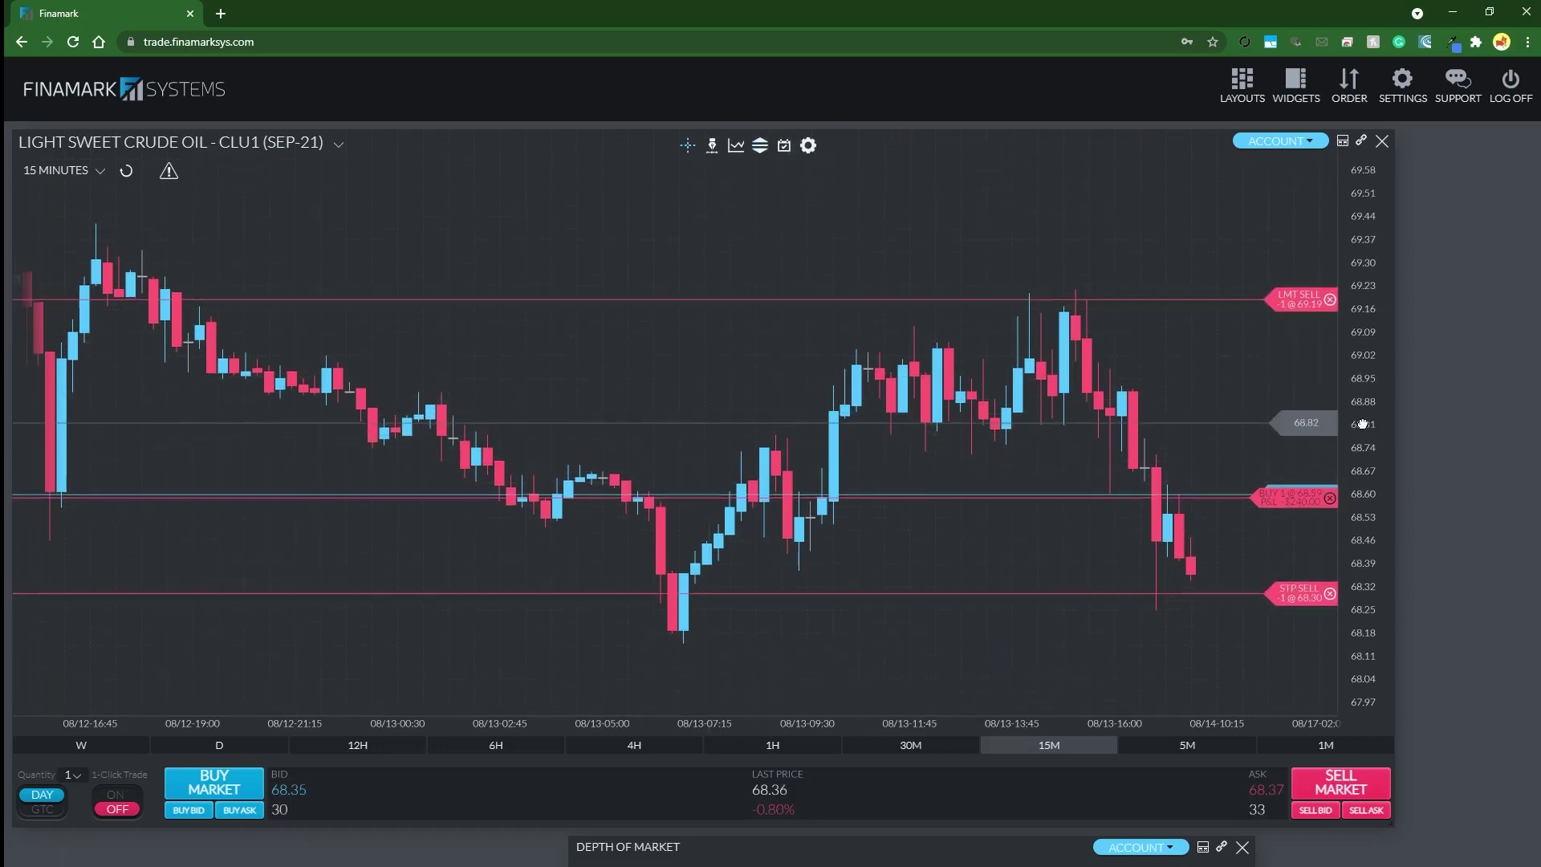
- With Y-axis auto-scaling off, compress and restore the chart's price scale, and zoom its time scale out and in
scroll(1366, 418, down, 3)
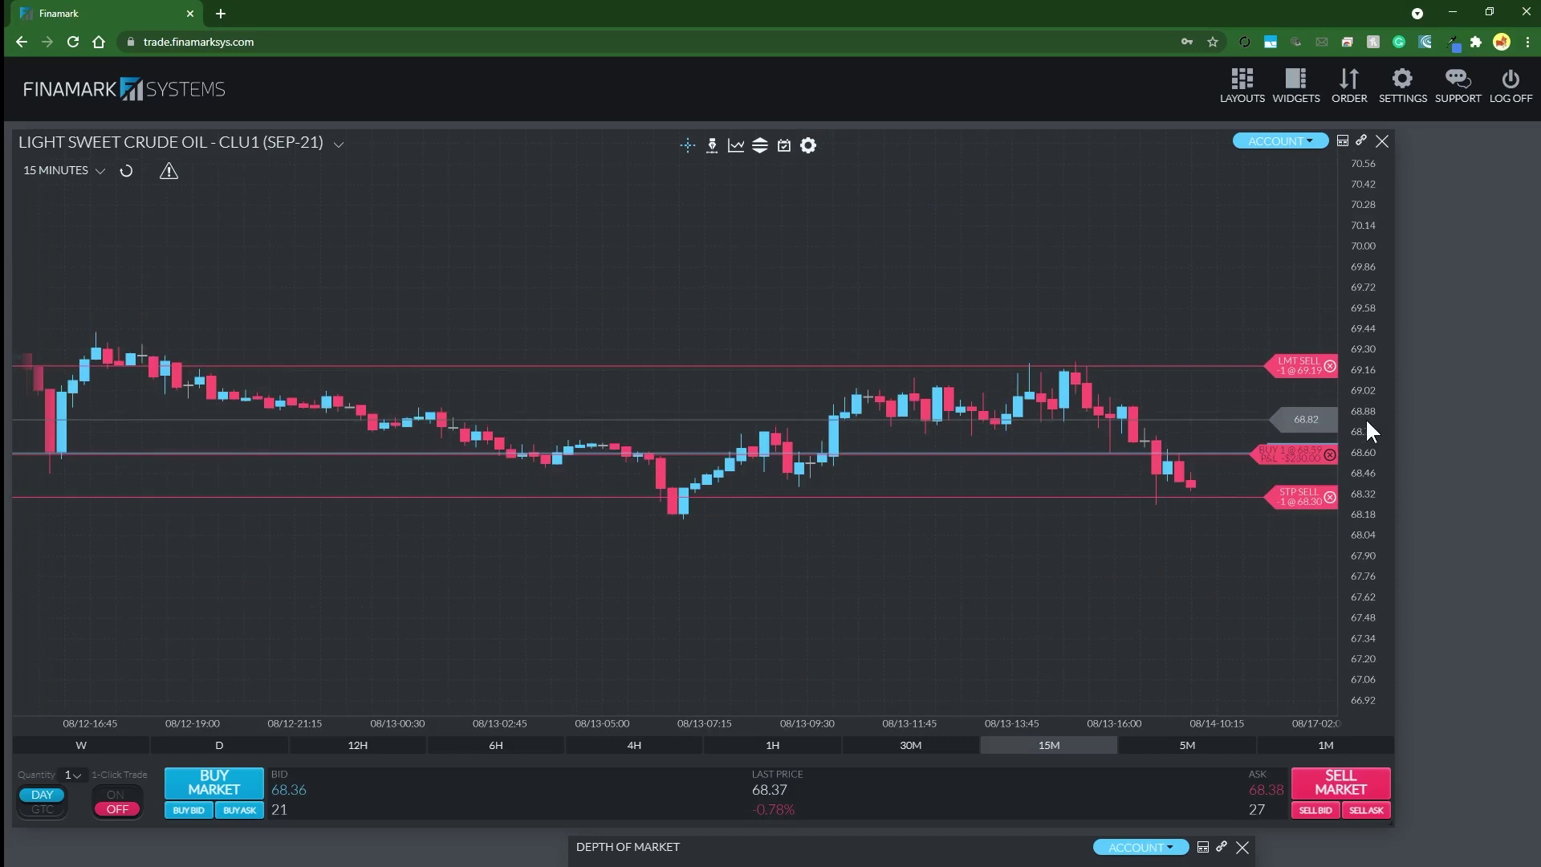
scroll(1368, 423, down, 3)
scroll(1367, 423, down, 1)
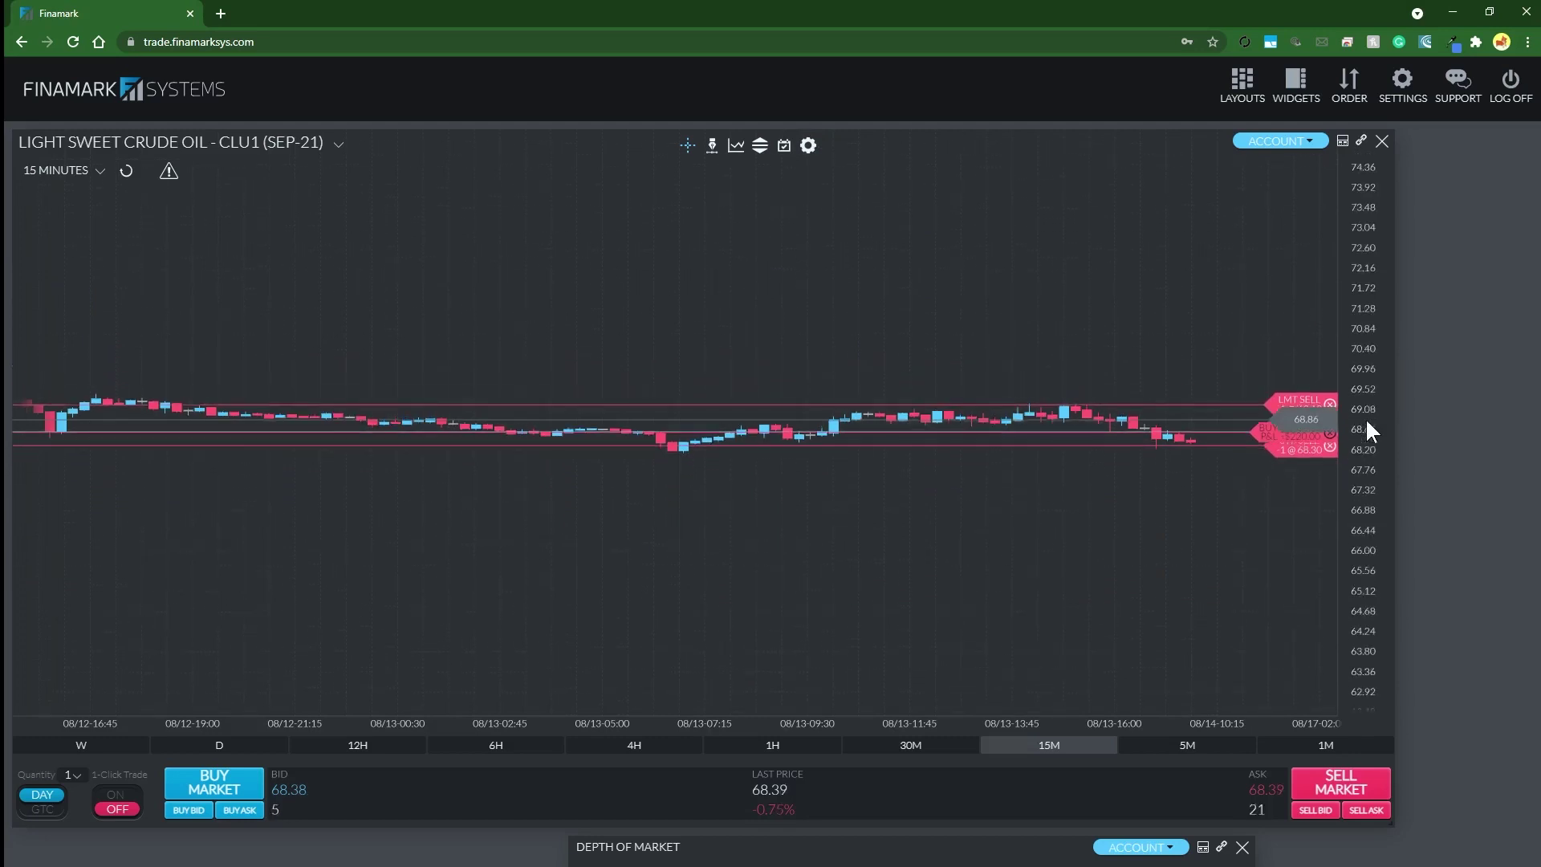
scroll(1366, 417, up, 7)
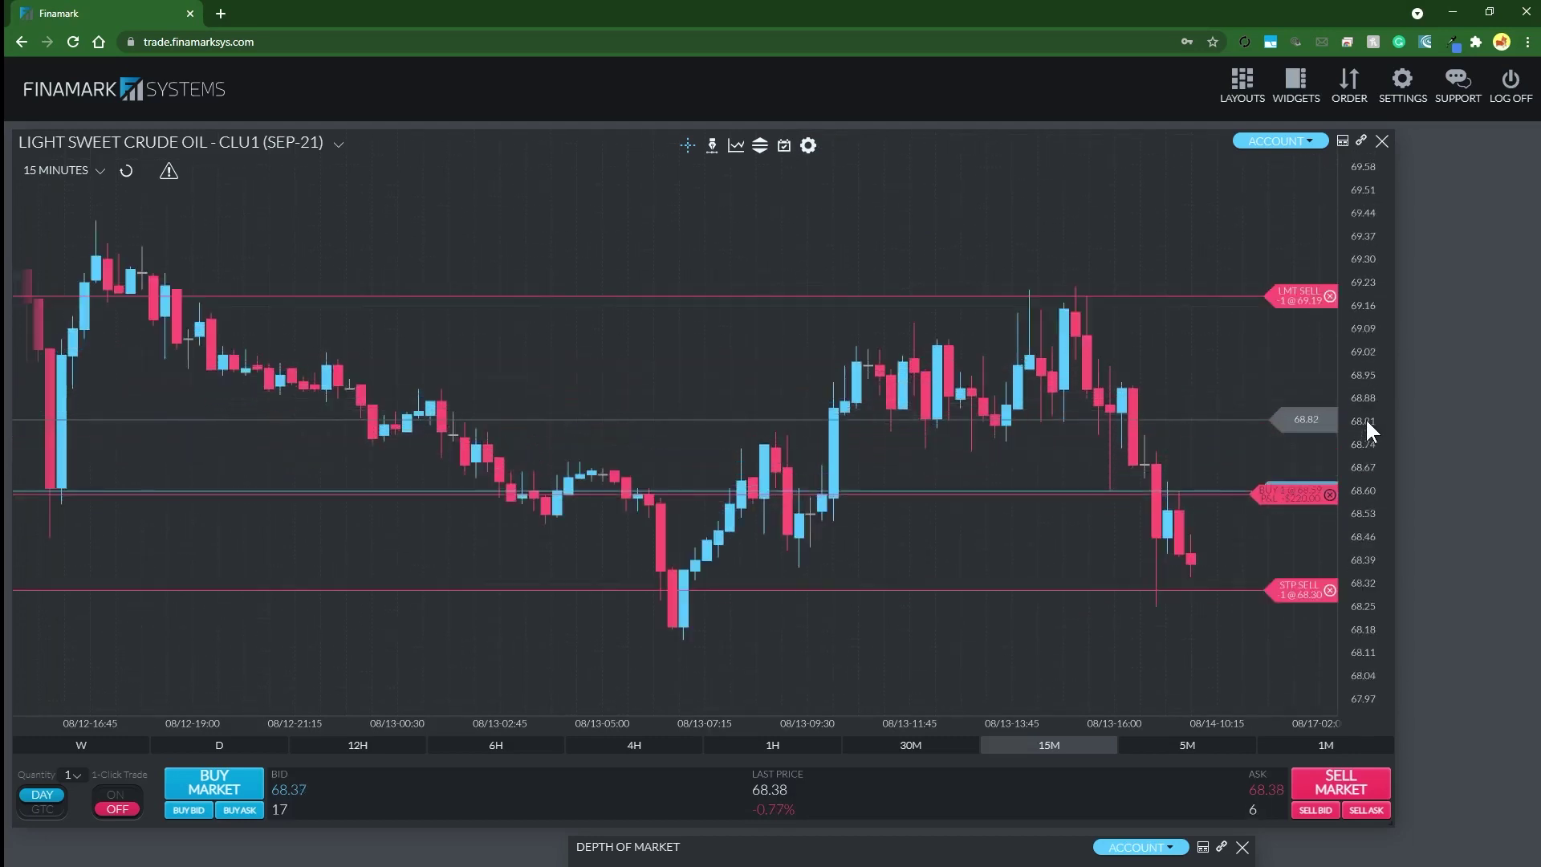
scroll(915, 372, down, 4)
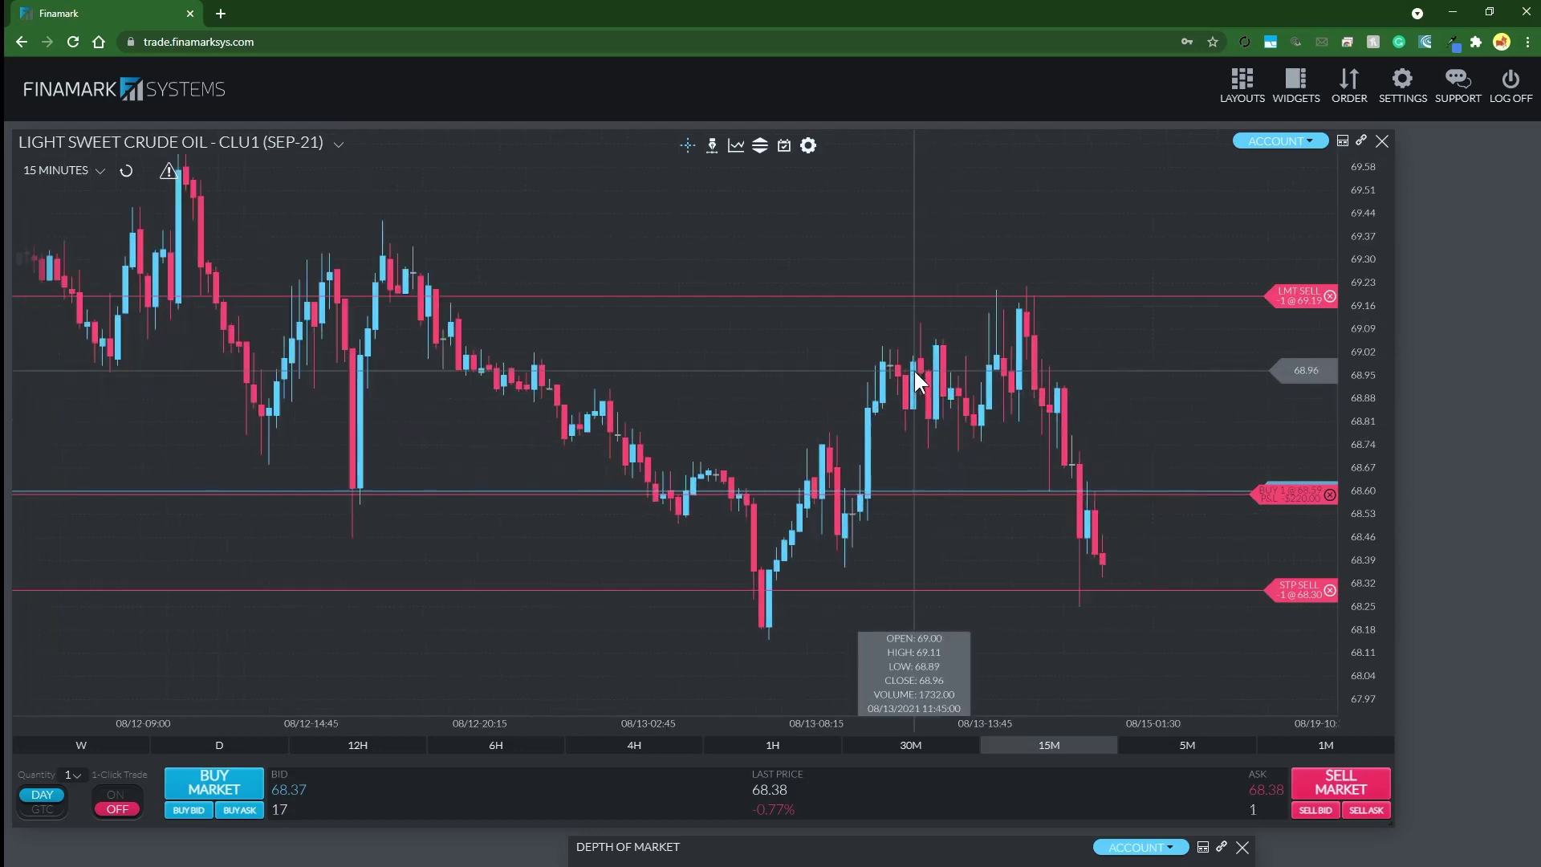
scroll(915, 372, up, 5)
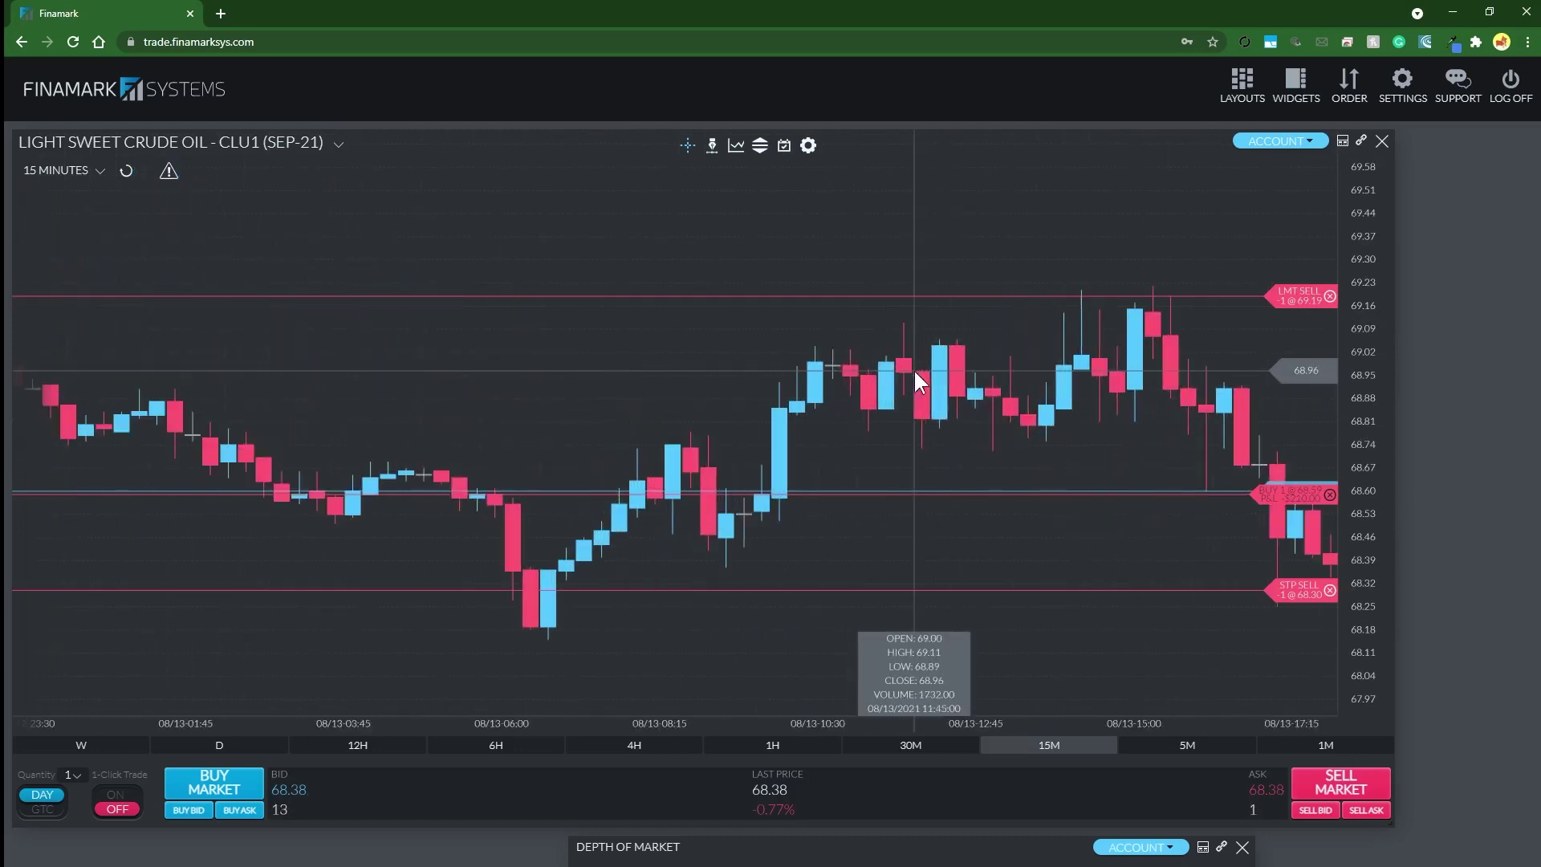
scroll(914, 368, down, 6)
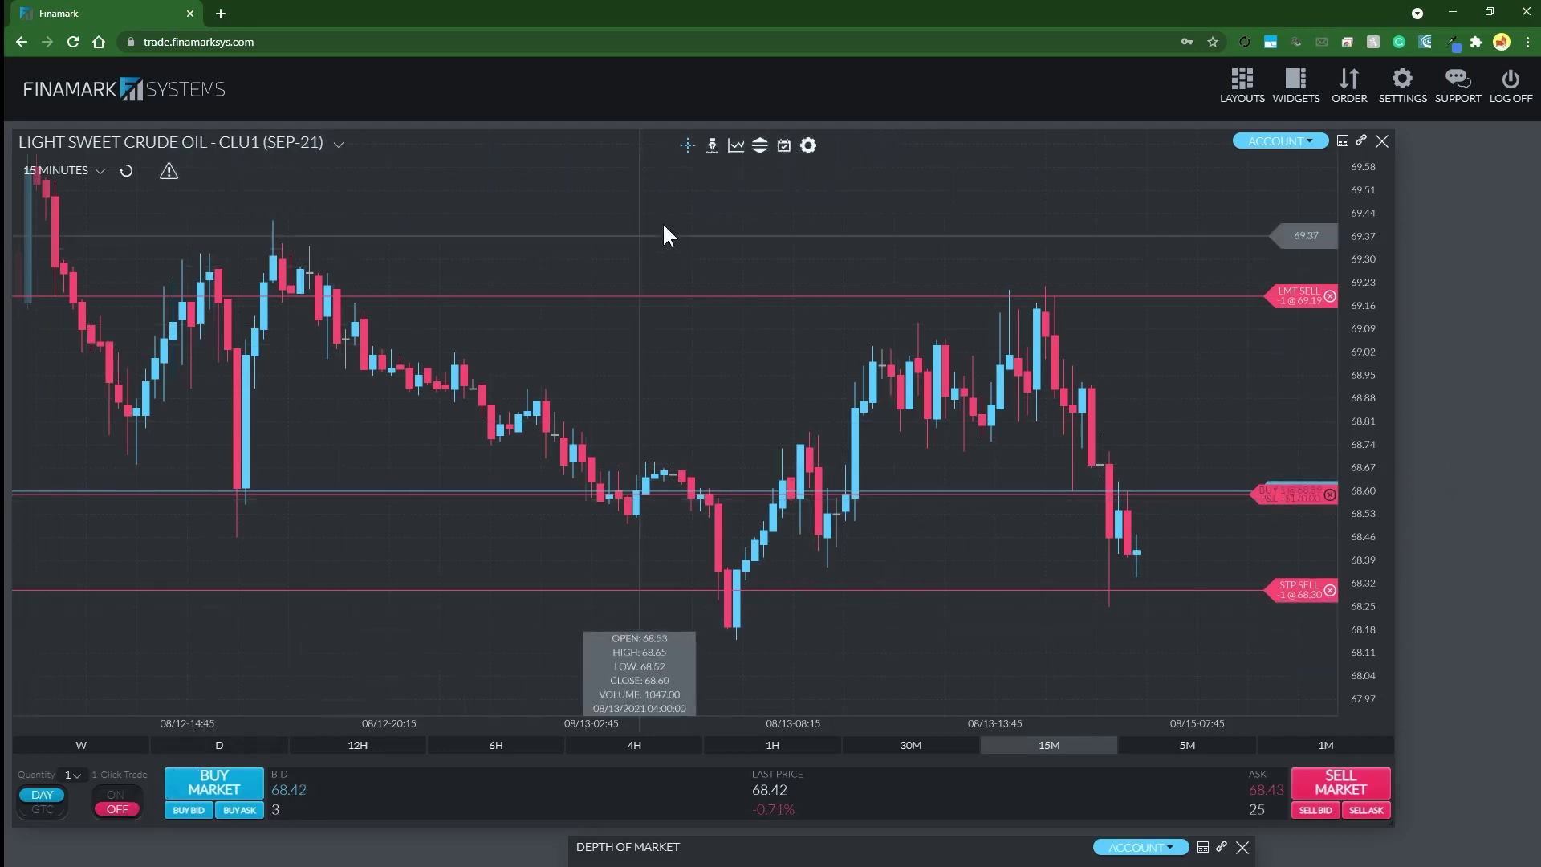
- Turn off the chart's crosshair, and hide and restore the chart's order entry bar
click(686, 152)
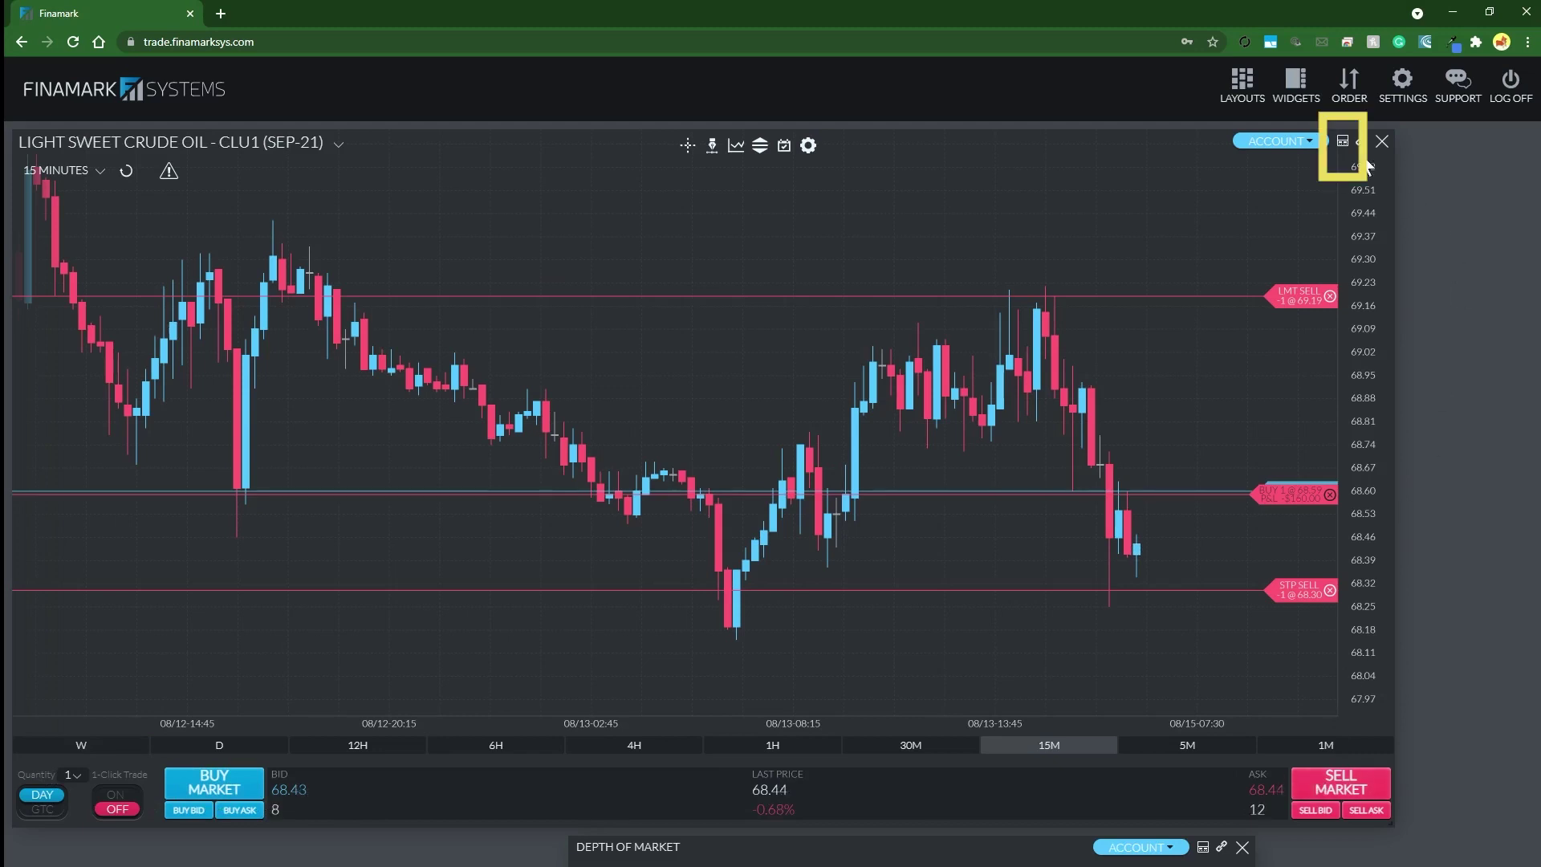
click(1344, 145)
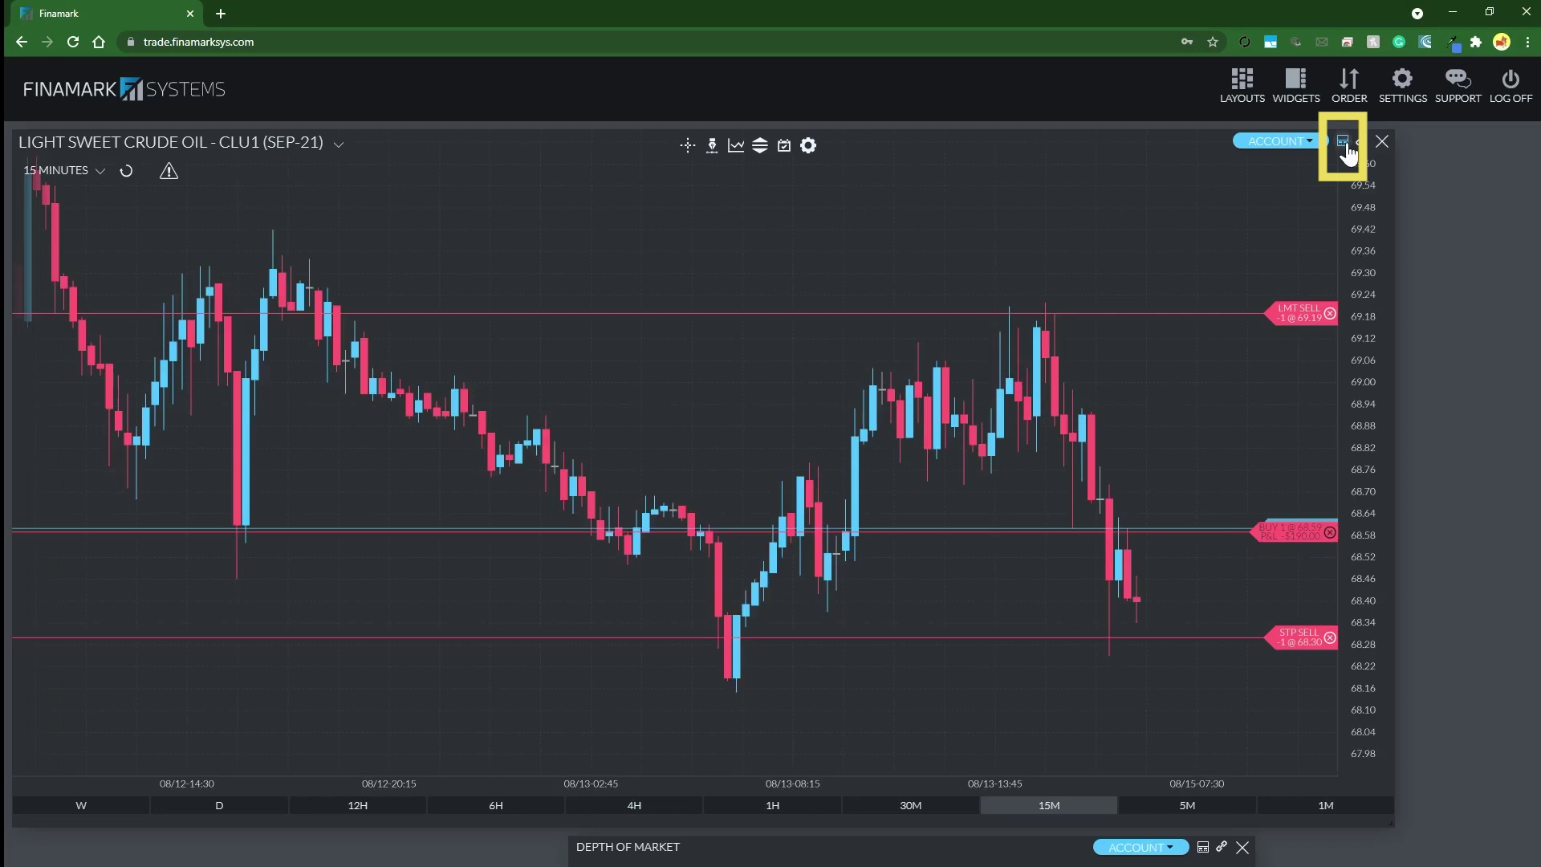
click(1344, 145)
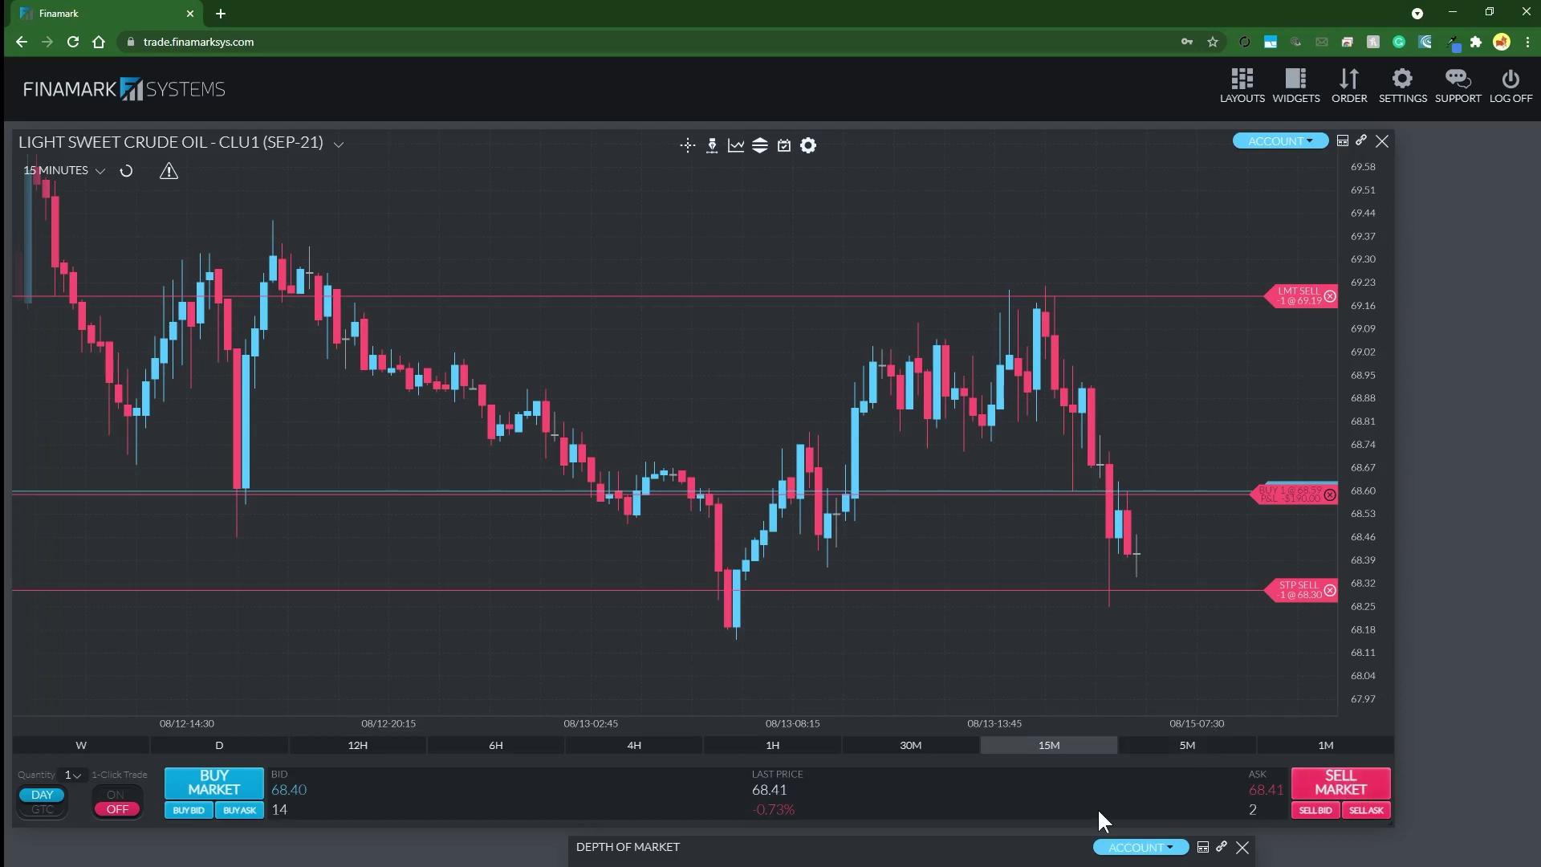
- Prepare a market sell ticket for CLU1 with a 30-tick stop loss and a 60-tick take profit, and dismiss it unconfirmed
click(1330, 790)
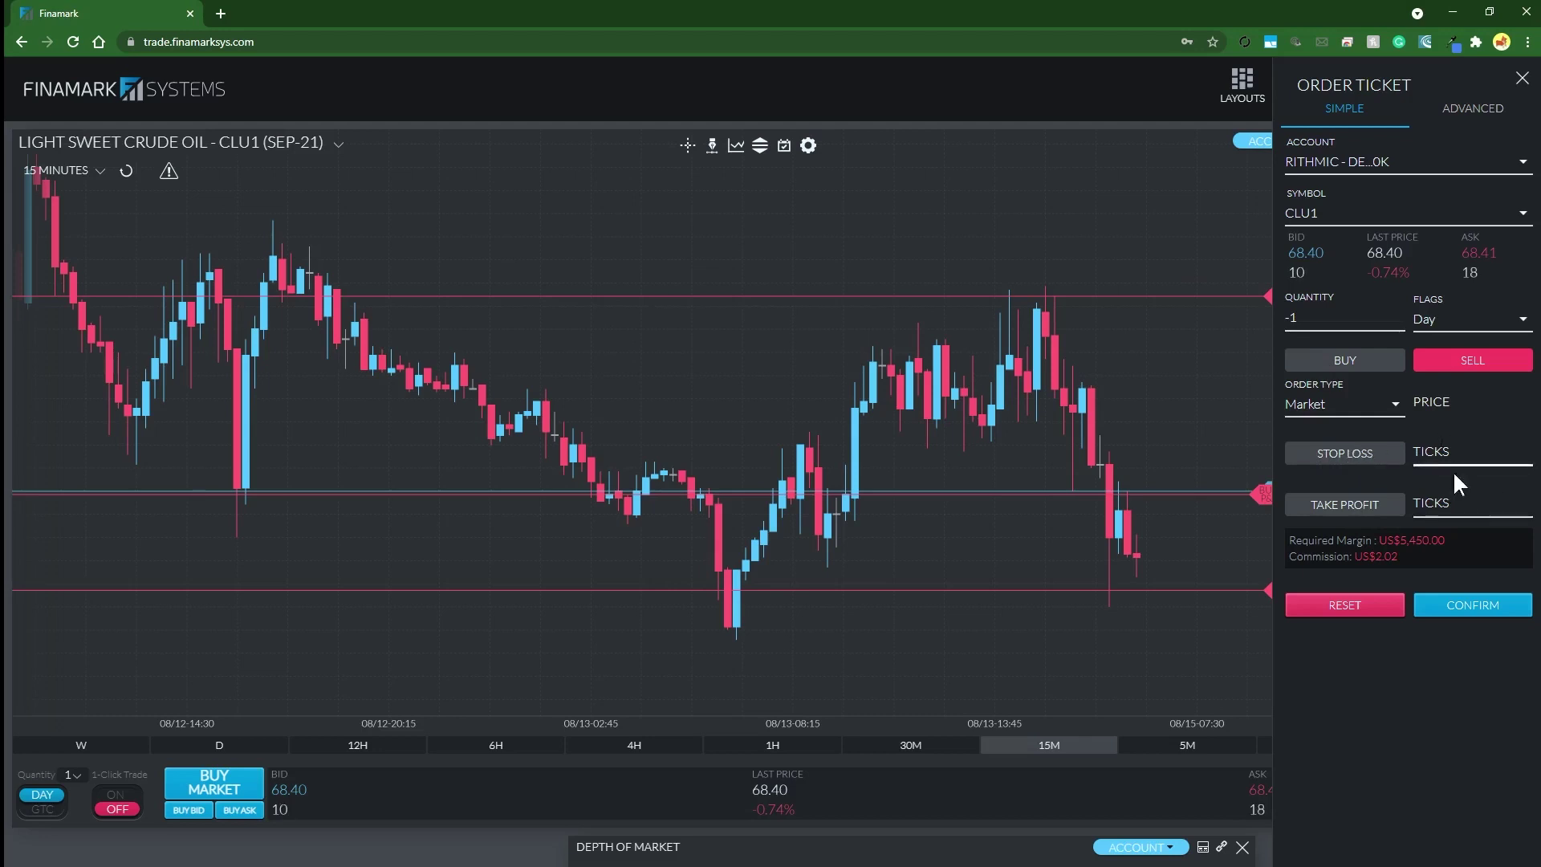
click(1435, 455)
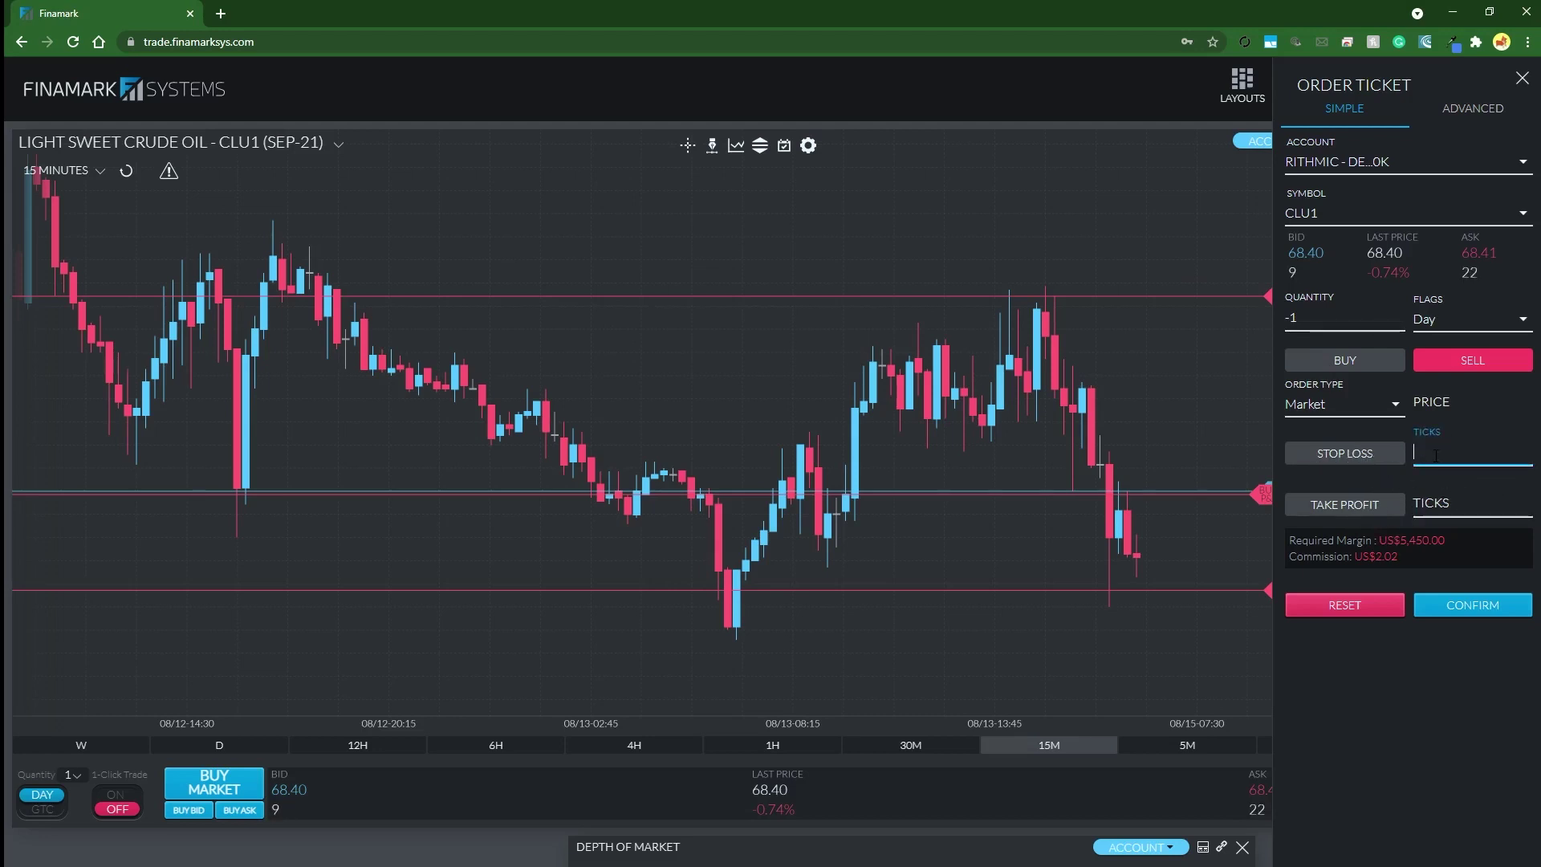
text(30)
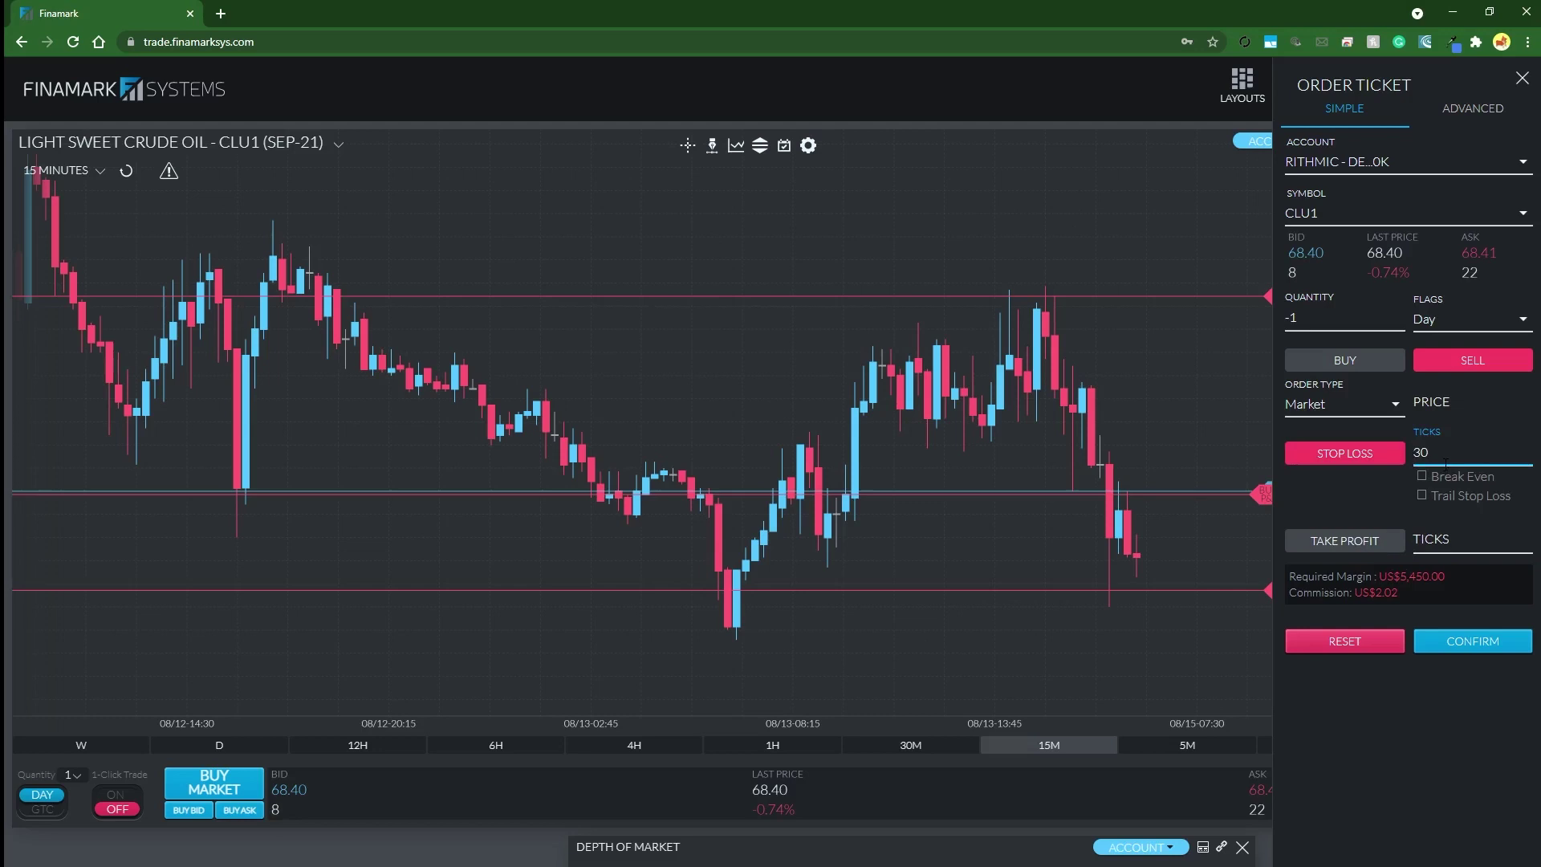
click(1450, 542)
text(60)
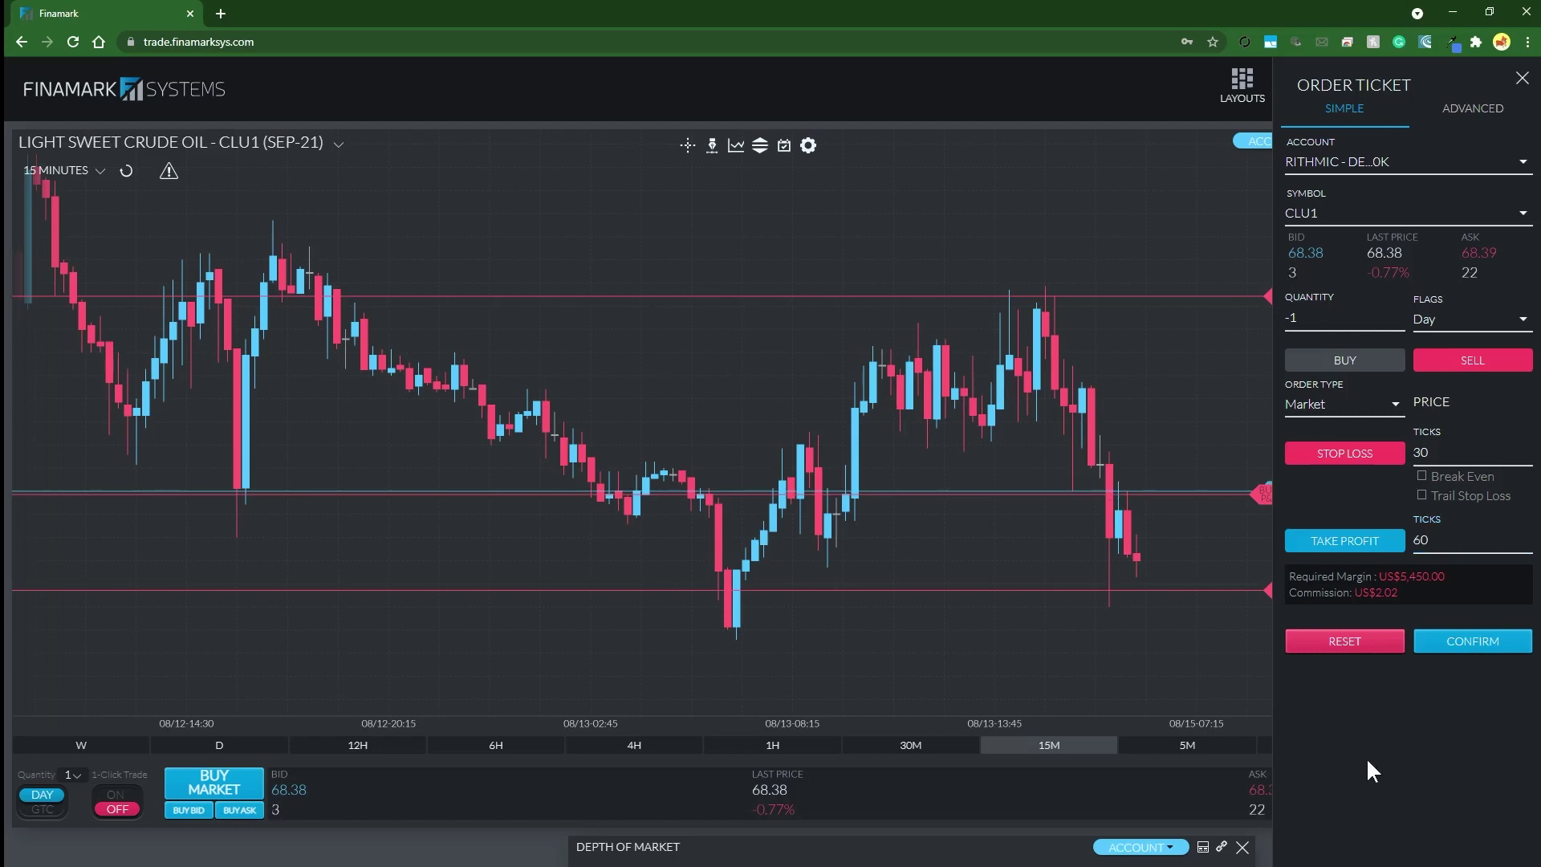
click(1110, 549)
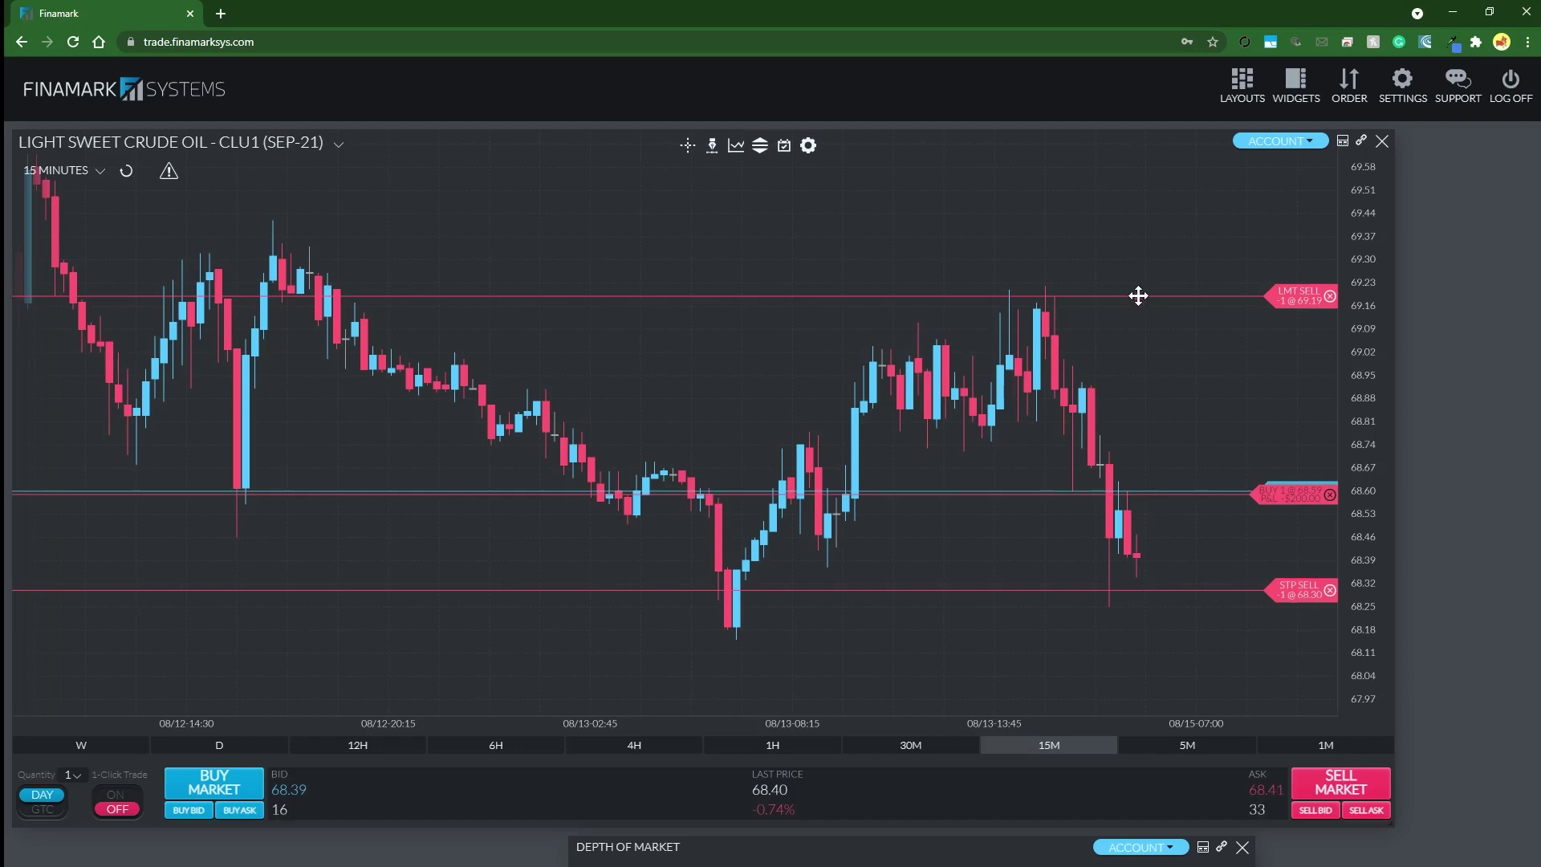
- Move the limit sell order on the chart to 69.00 and on to 69.17, confirming each change, and lower the stop sell order
drag(1138, 296, 1132, 359)
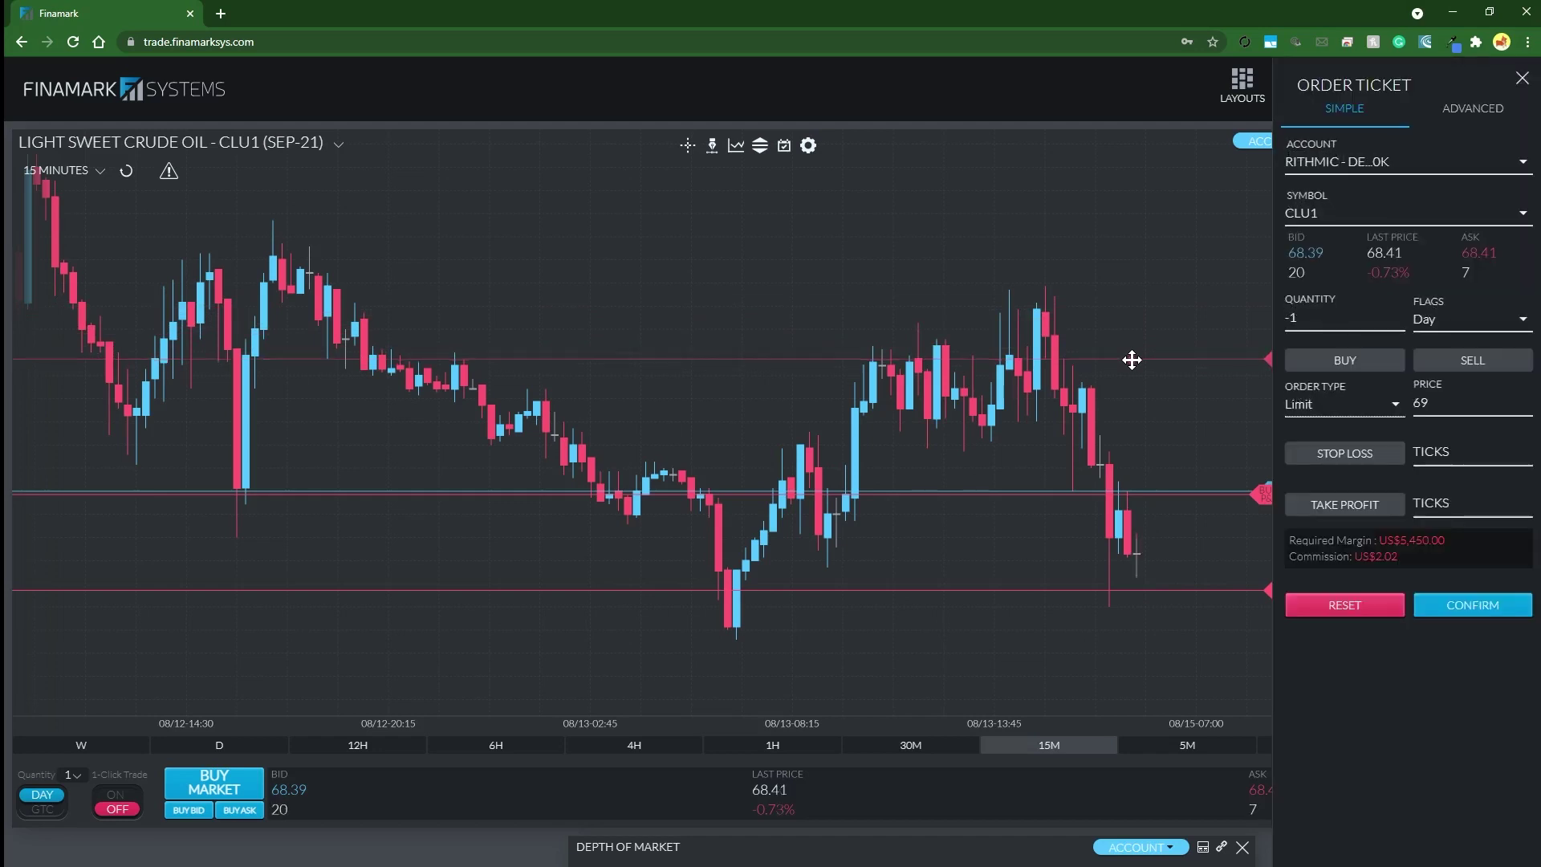
click(1473, 605)
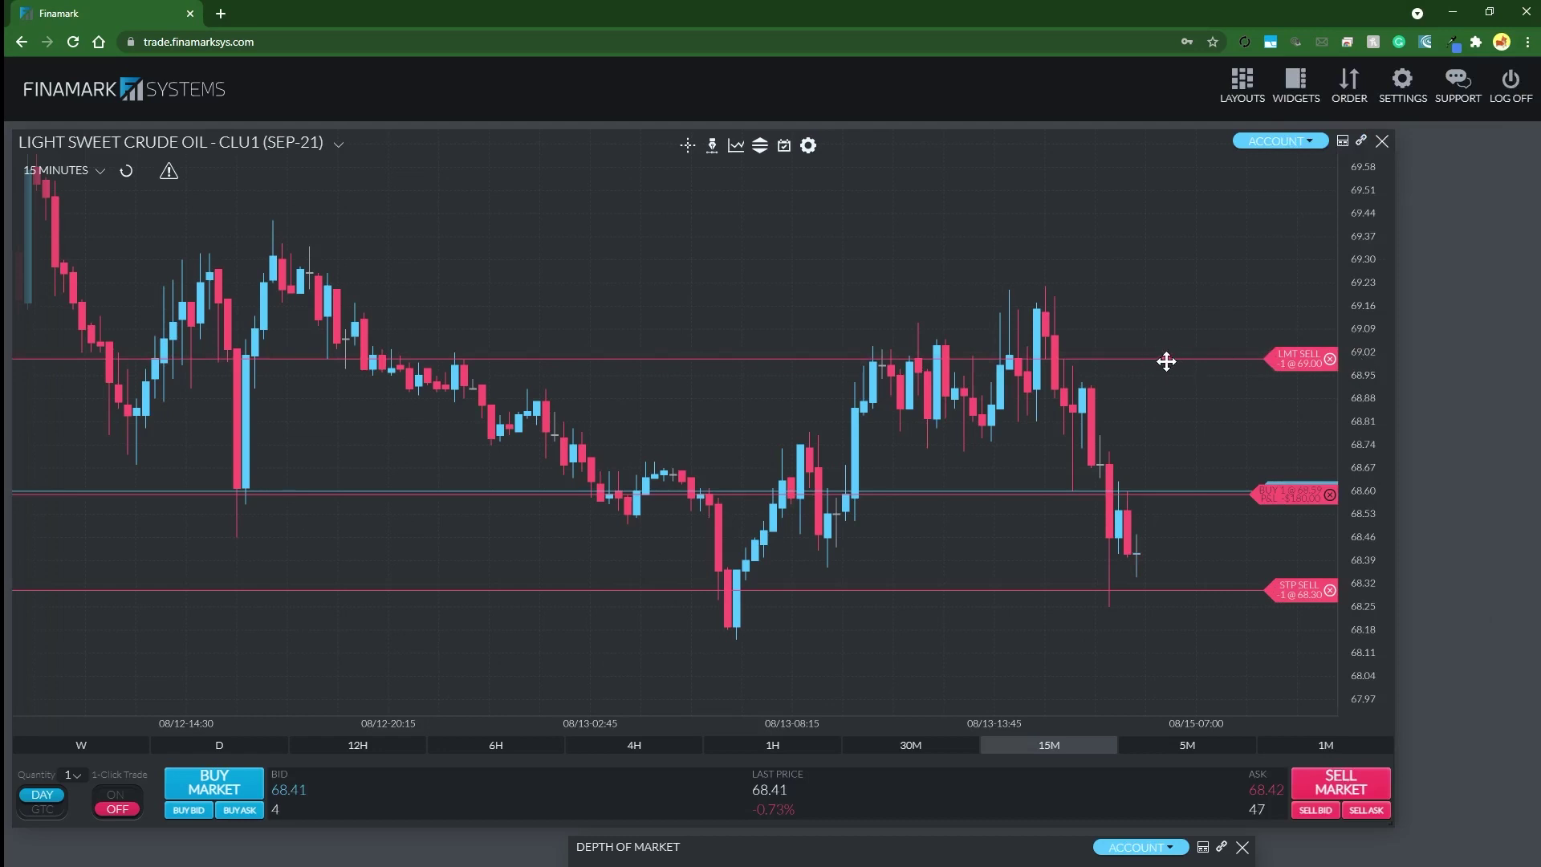
drag(1166, 361, 1155, 304)
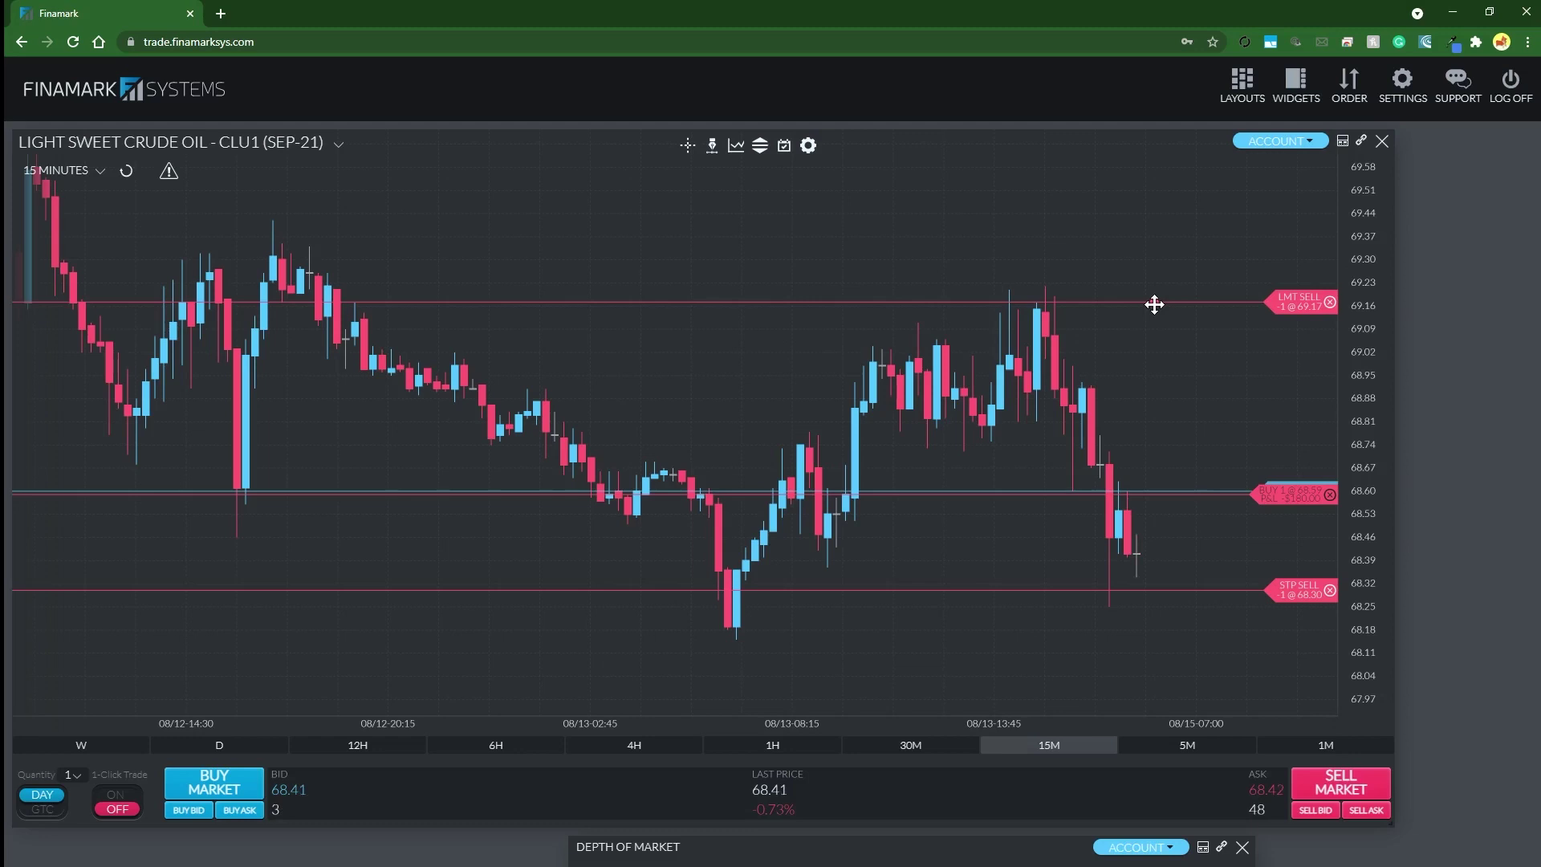
click(1155, 305)
click(1490, 602)
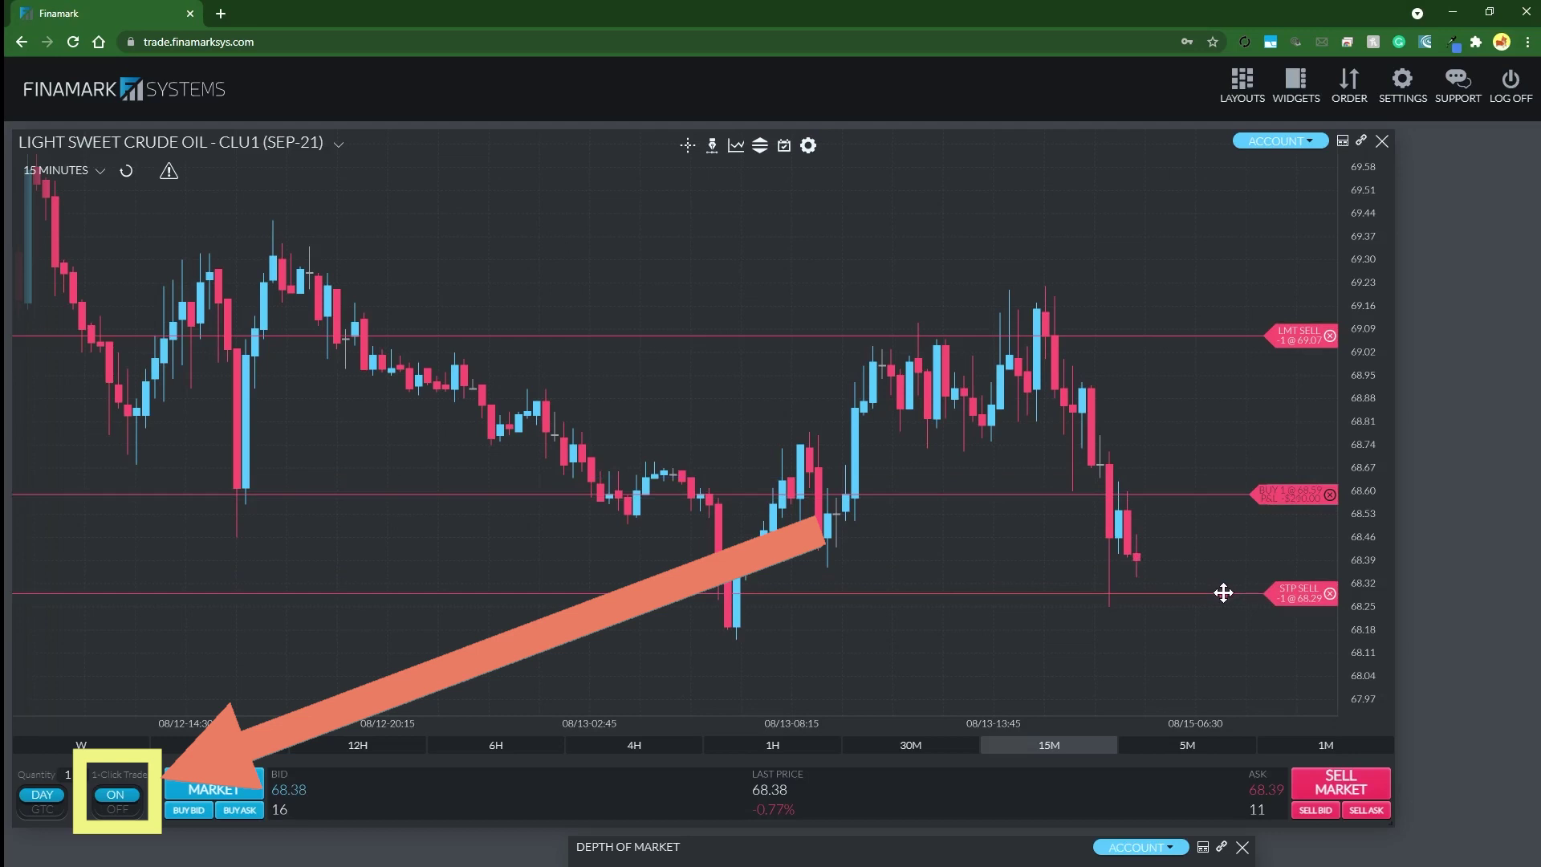
drag(1224, 592, 1221, 617)
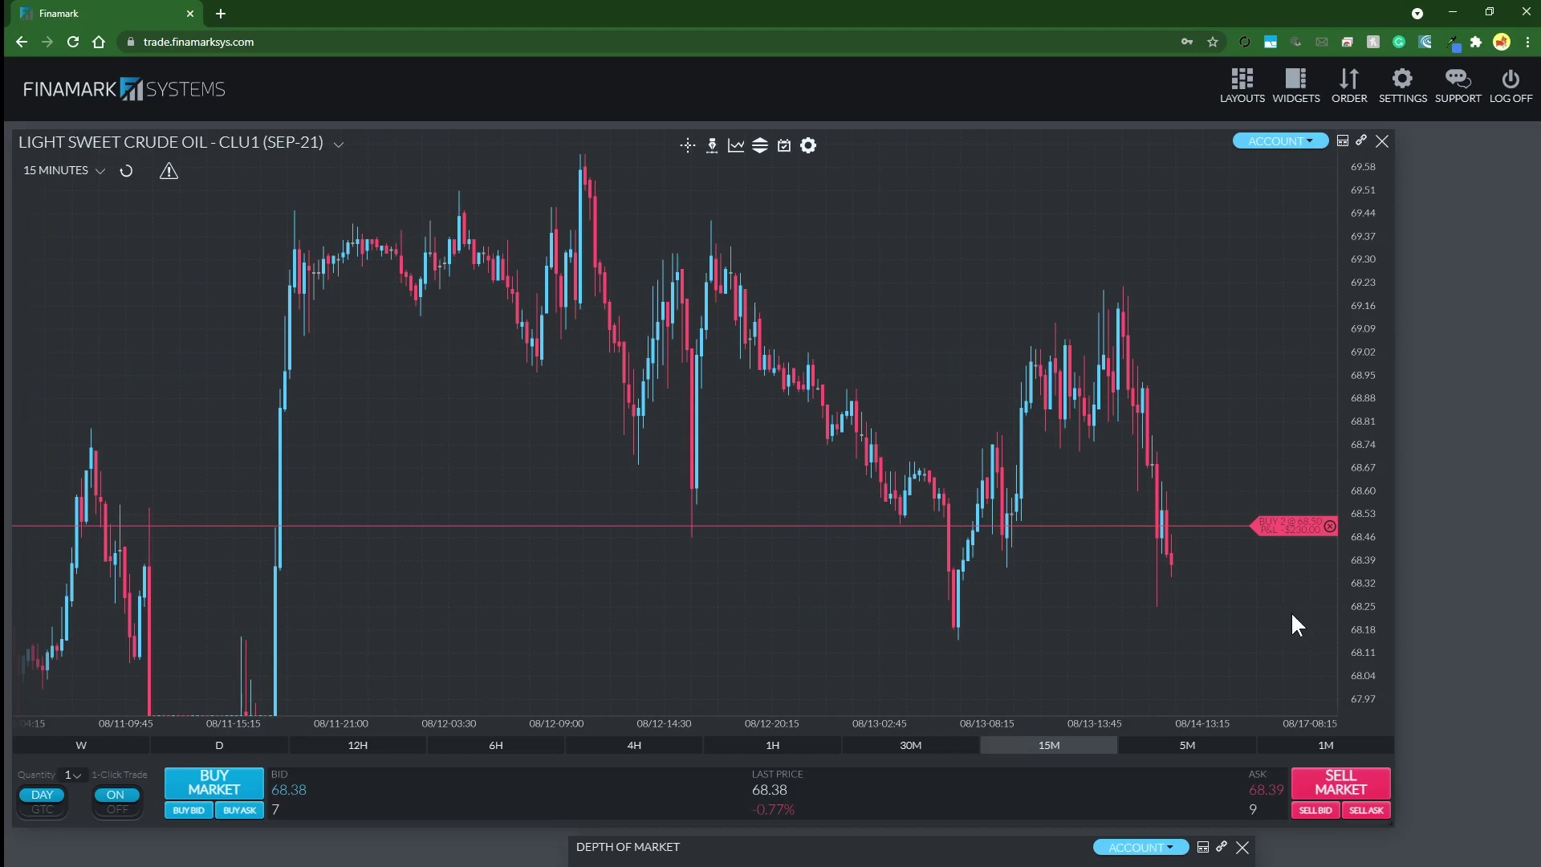
- Place a one-contract stop sell at 68.26 and limit sell at 69.07 on the chart, and turn off 1-Click Trade
click(1288, 601)
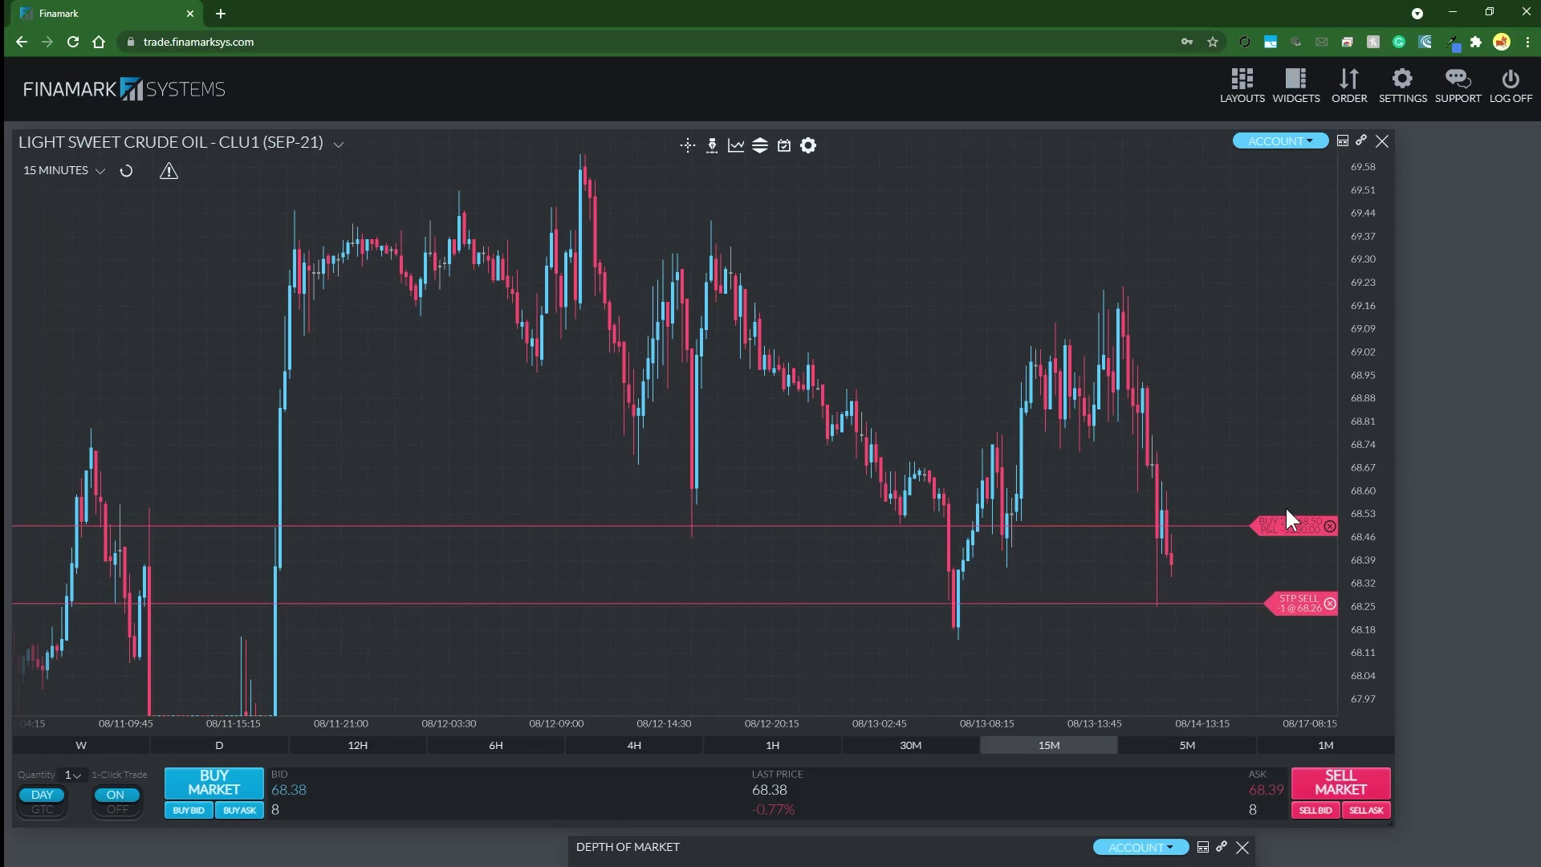
click(1264, 335)
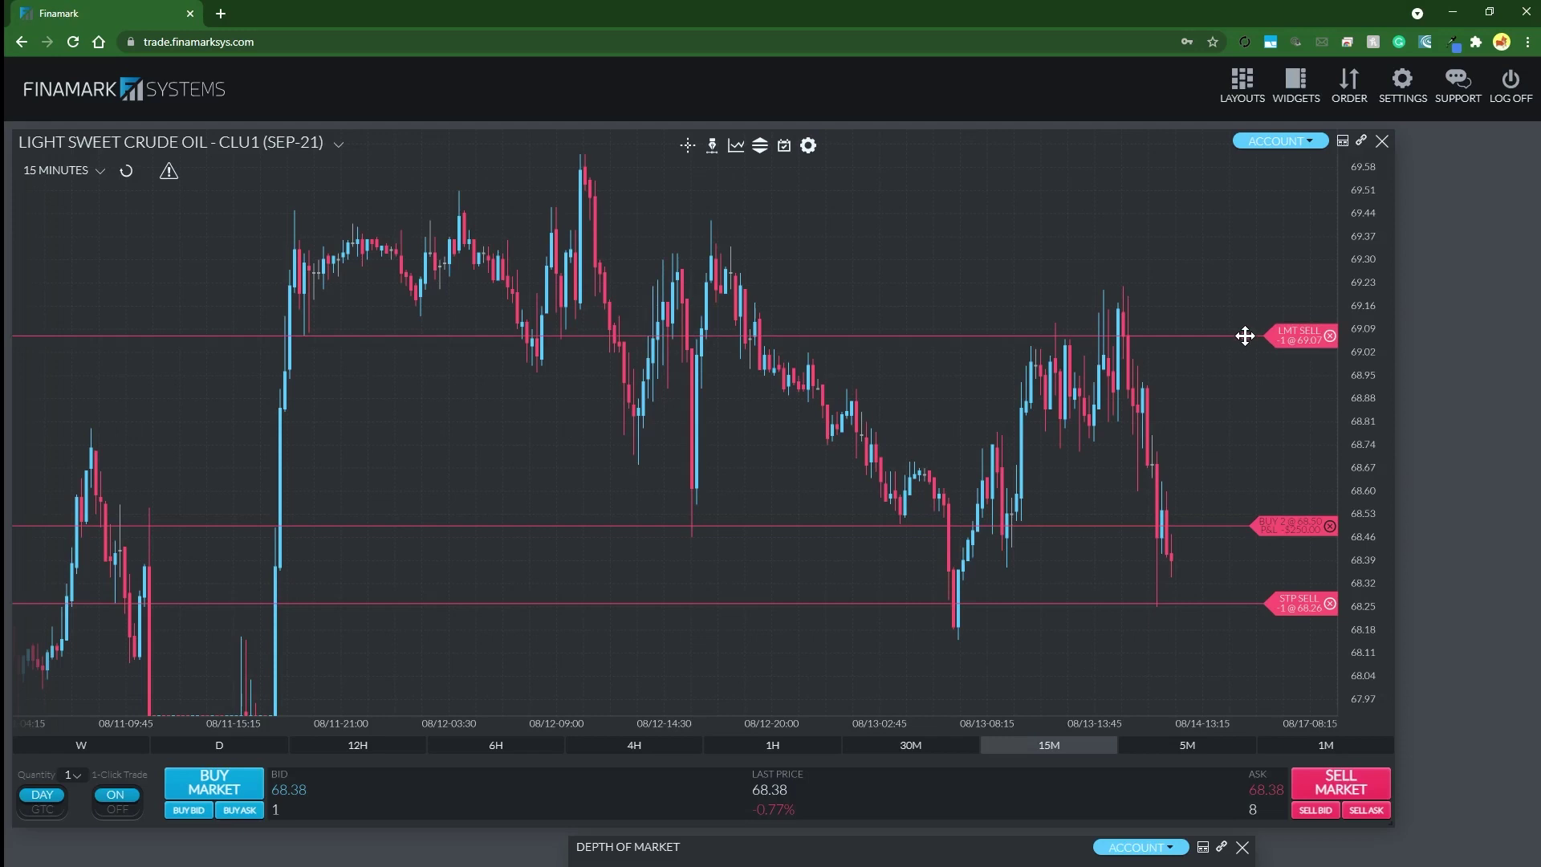
click(1195, 603)
click(112, 803)
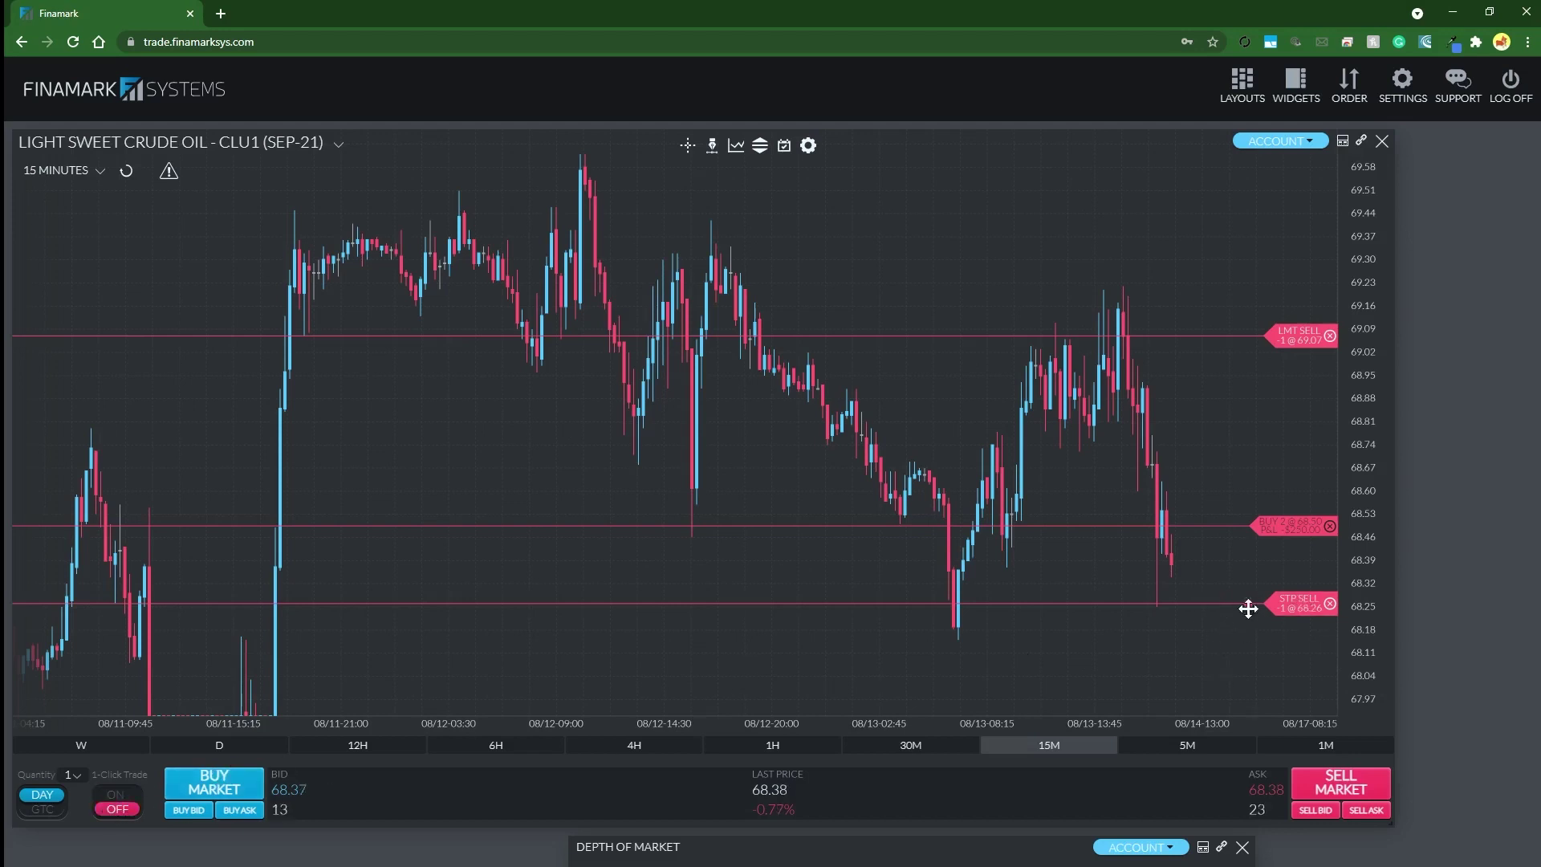
- Change the quantity of both the 68.26 stop sell and the 69.07 limit sell orders to -2 and confirm each
click(1291, 604)
click(1312, 322)
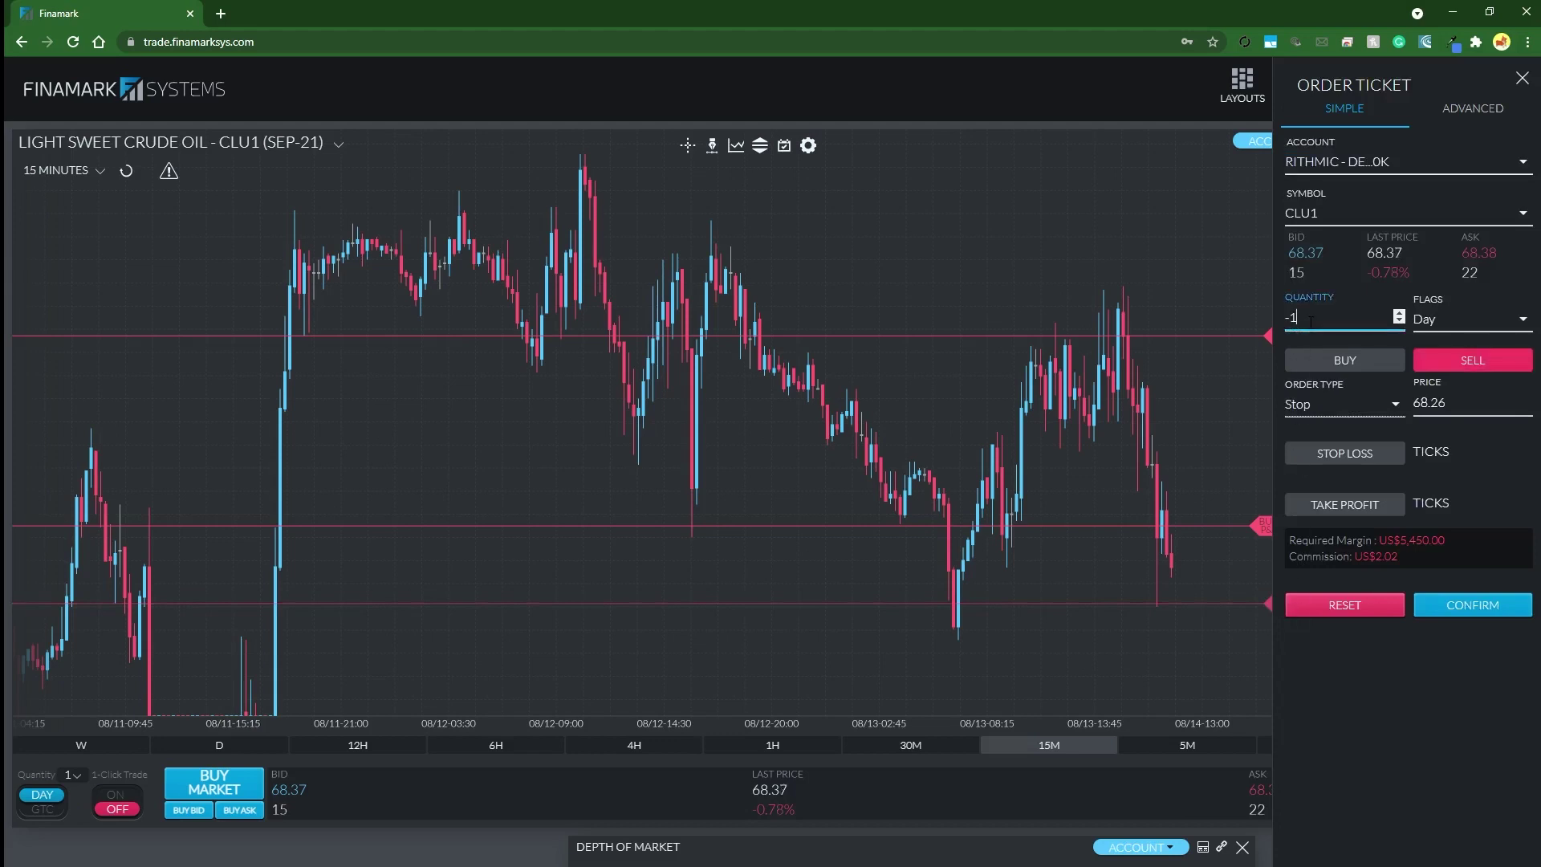
key(BackSpace)
text(2)
click(1453, 607)
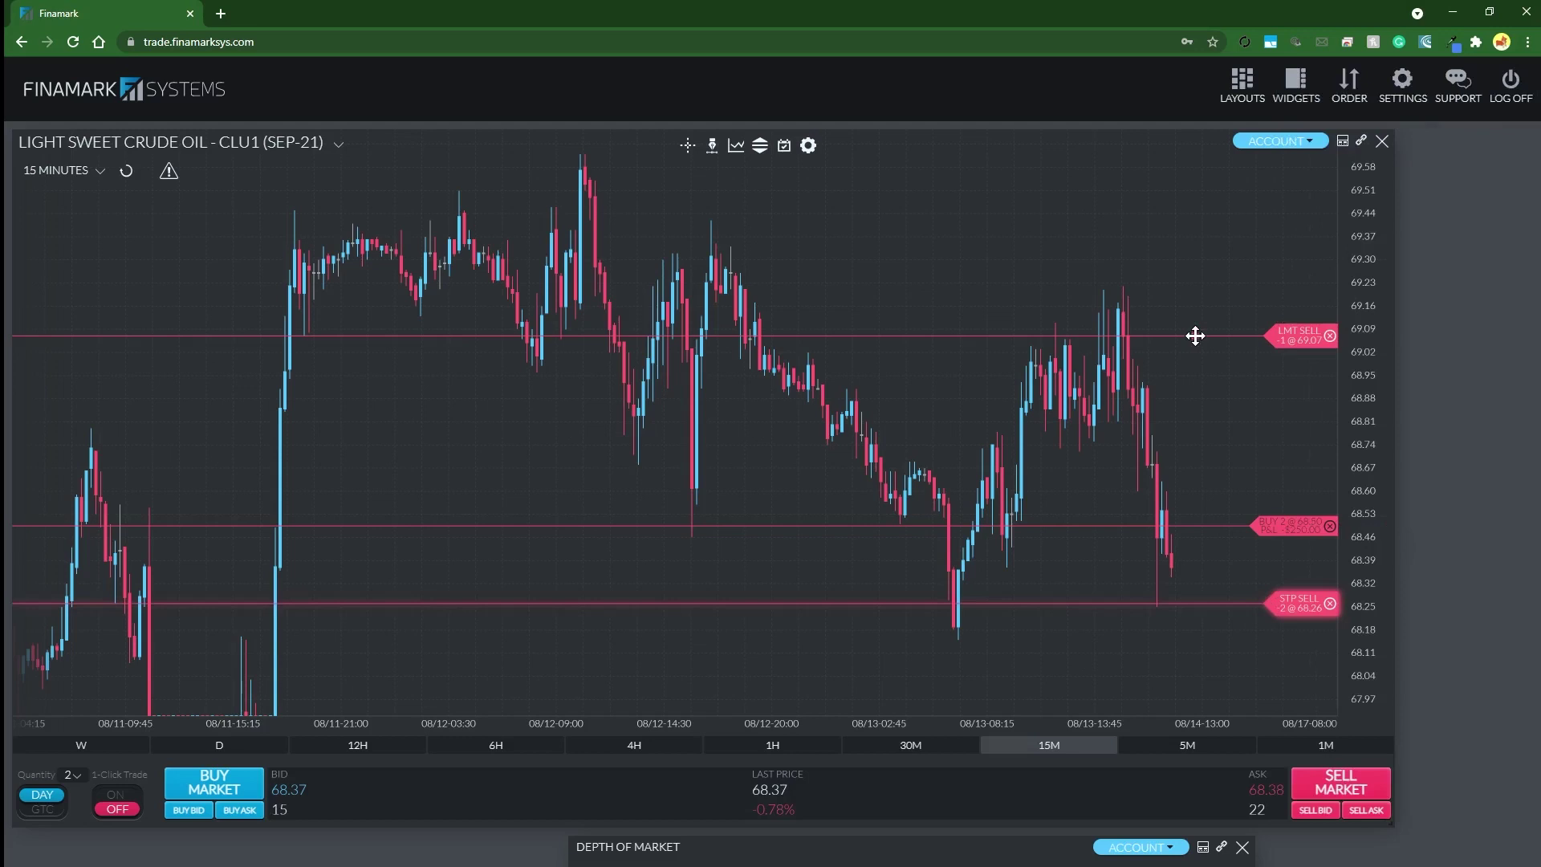
click(1195, 336)
click(1327, 319)
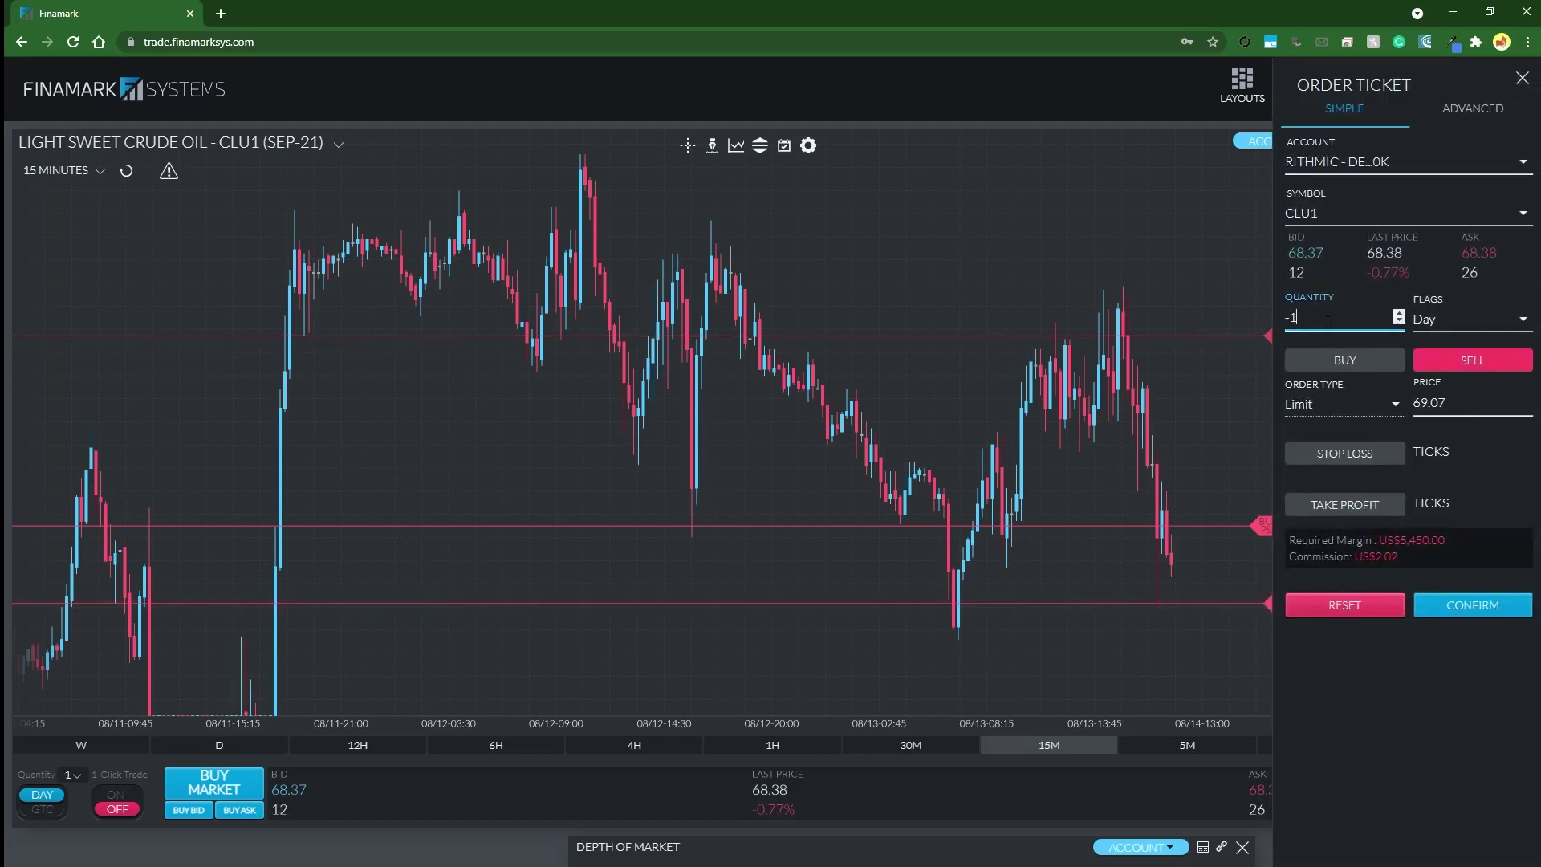
click(1454, 602)
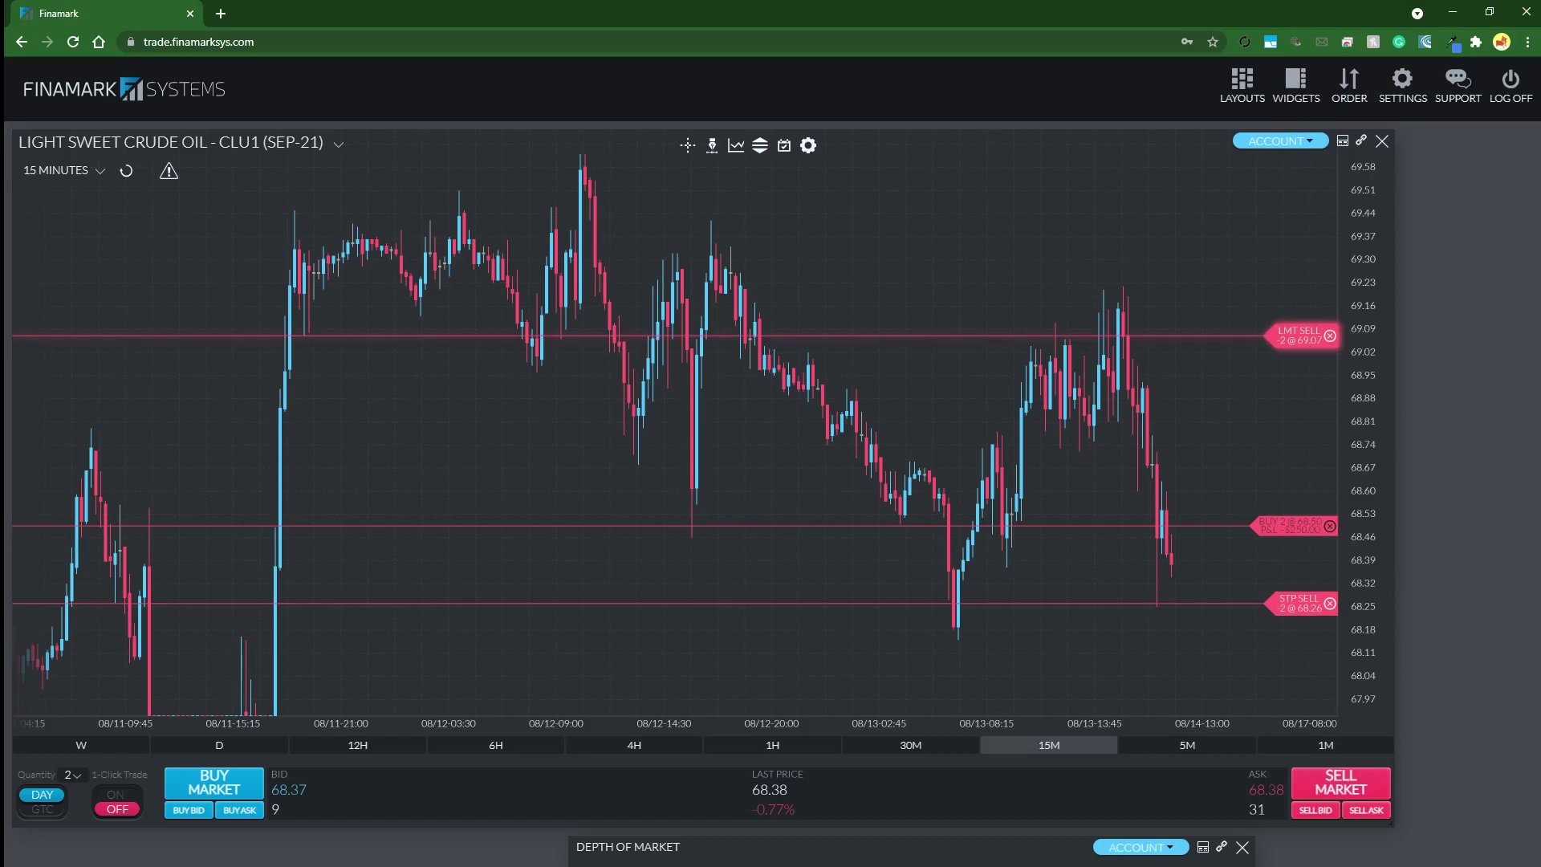
- Add the Bollinger Bands indicator to the crude oil chart's first section
scroll(748, 463, up, 2)
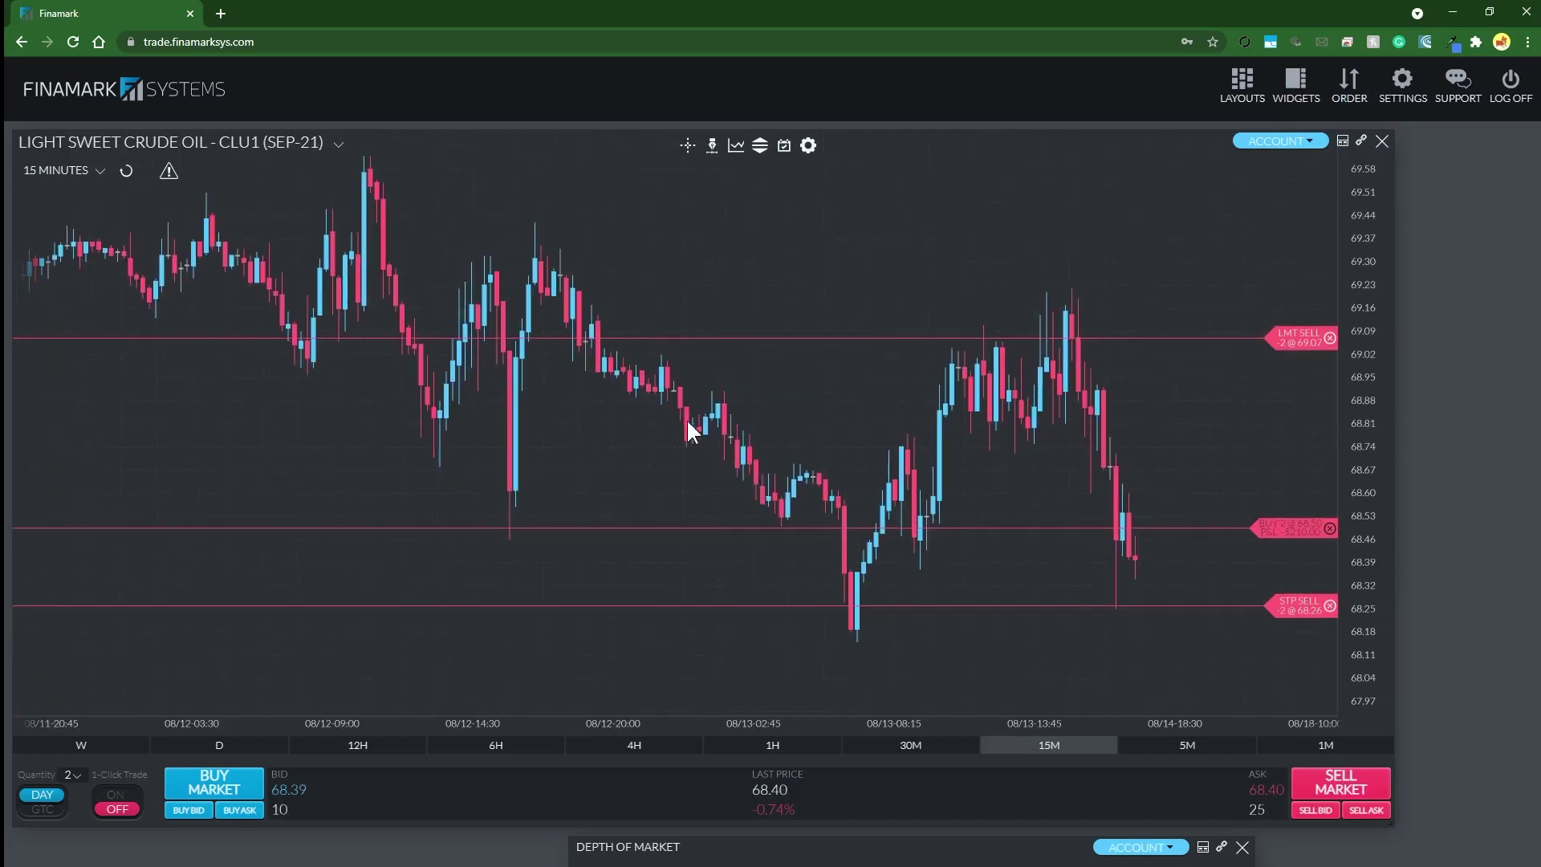
click(737, 149)
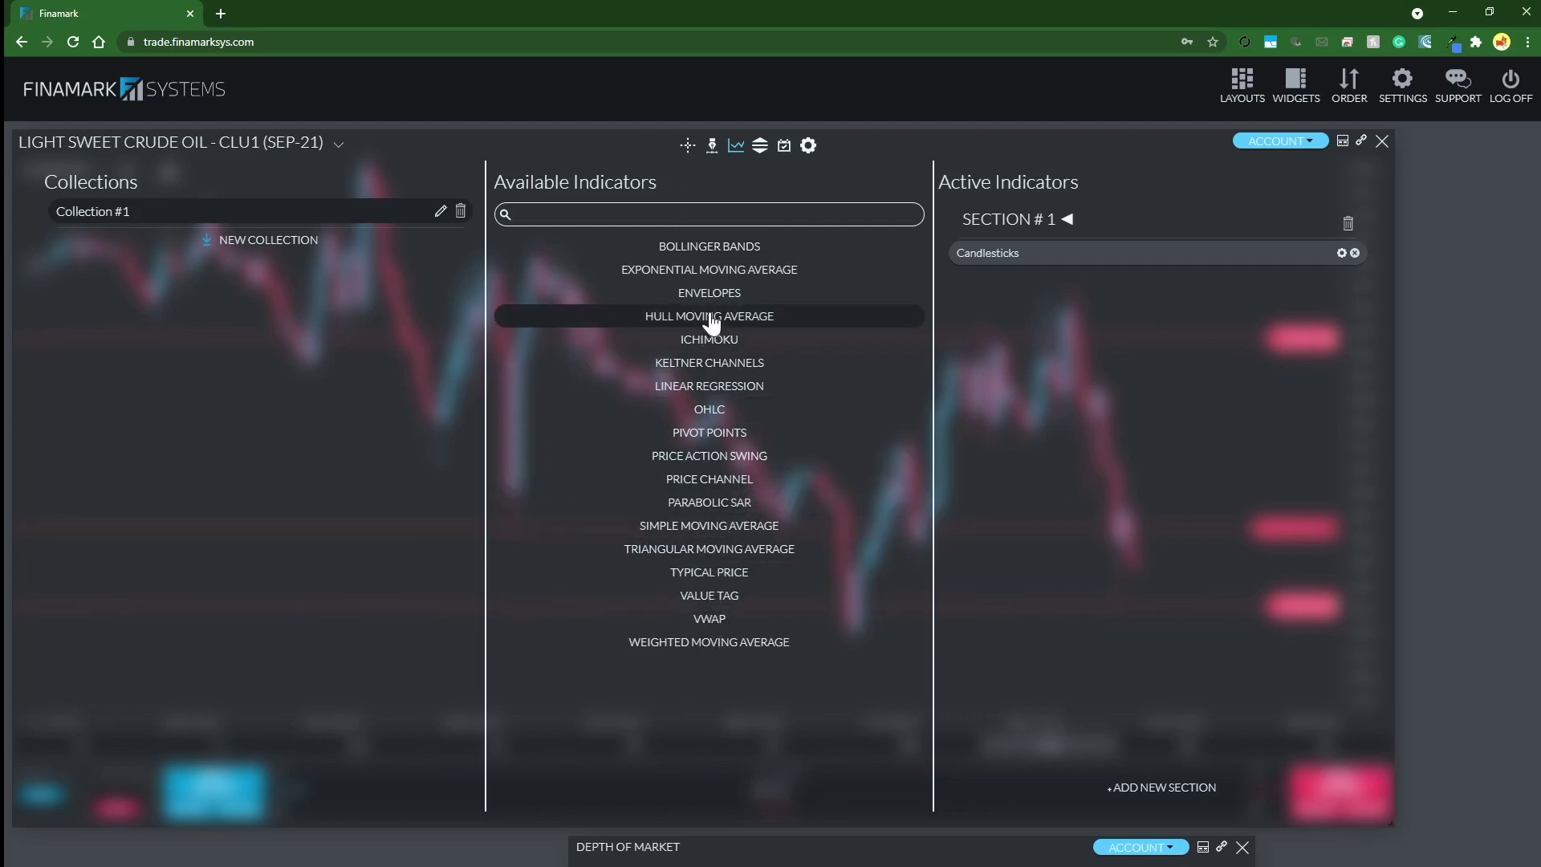
click(691, 247)
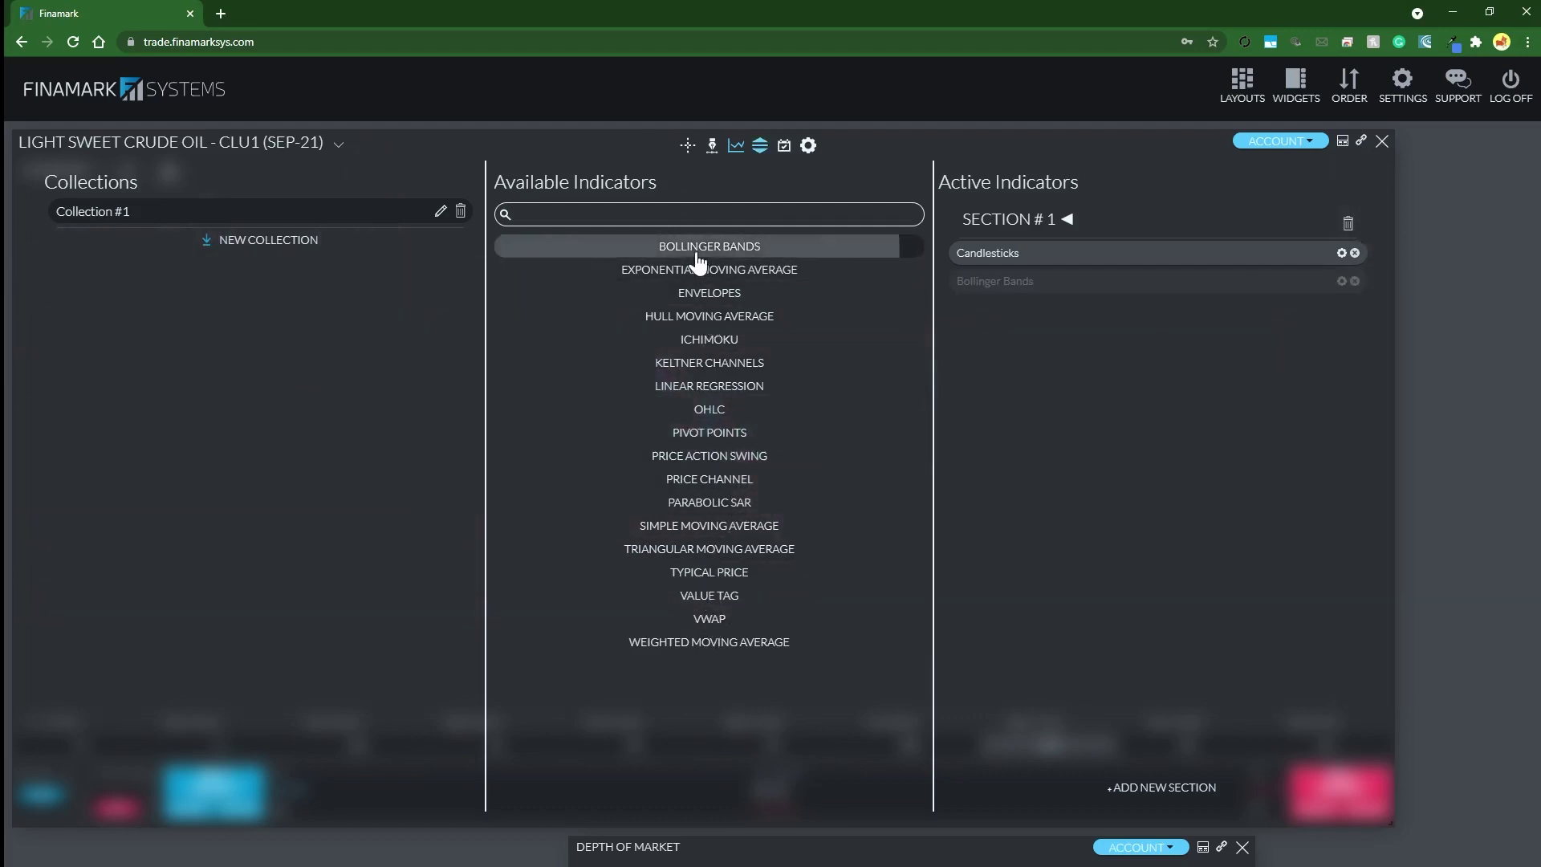
click(736, 147)
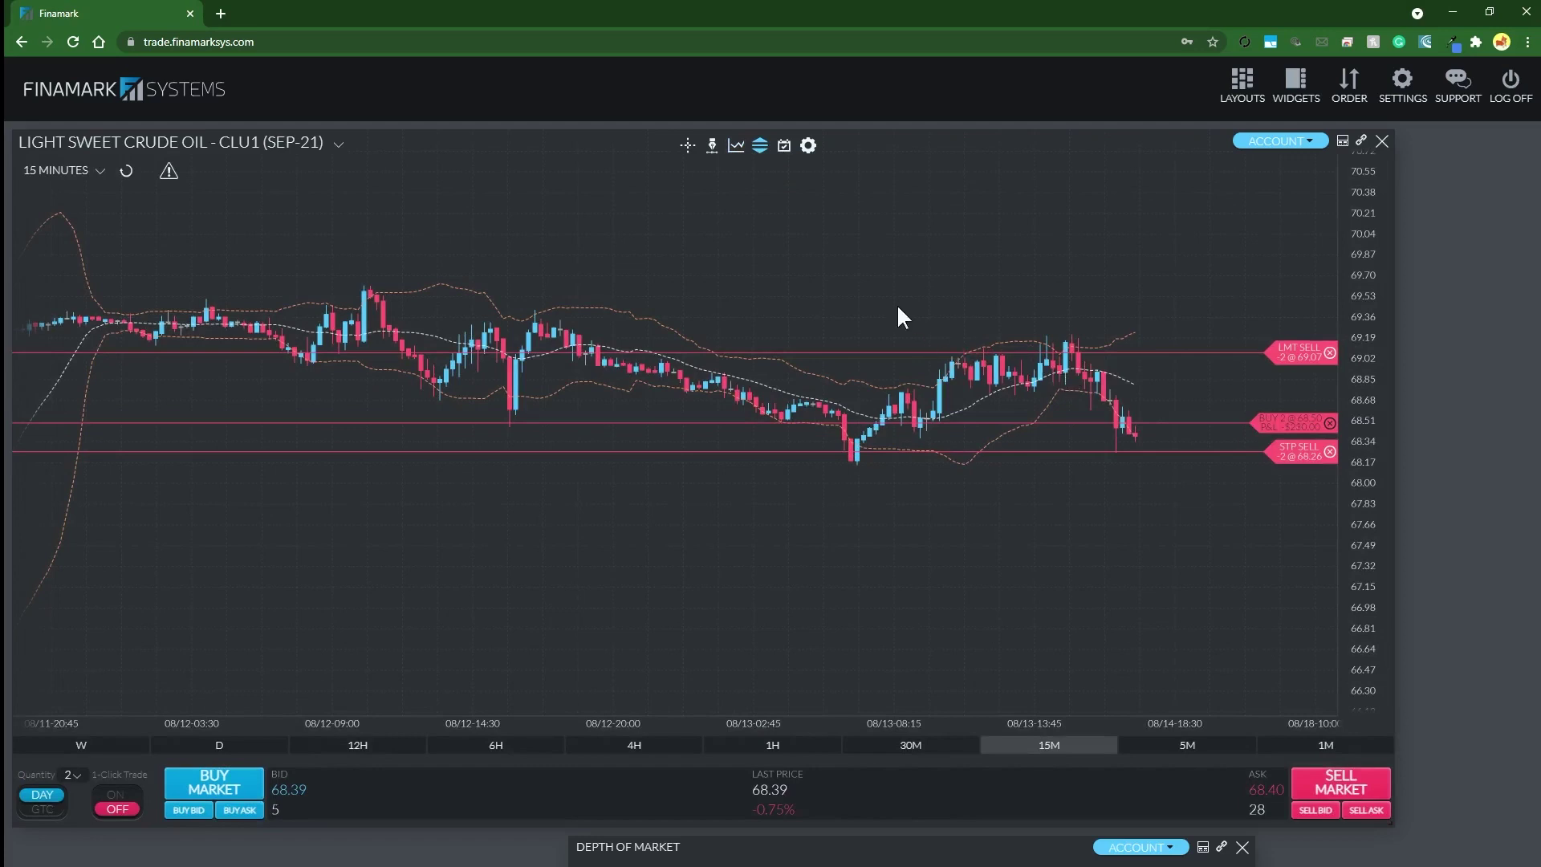
- Add a second indicator section containing Moving Average Convergence Divergence, and shrink its pane to enlarge the price chart
click(736, 147)
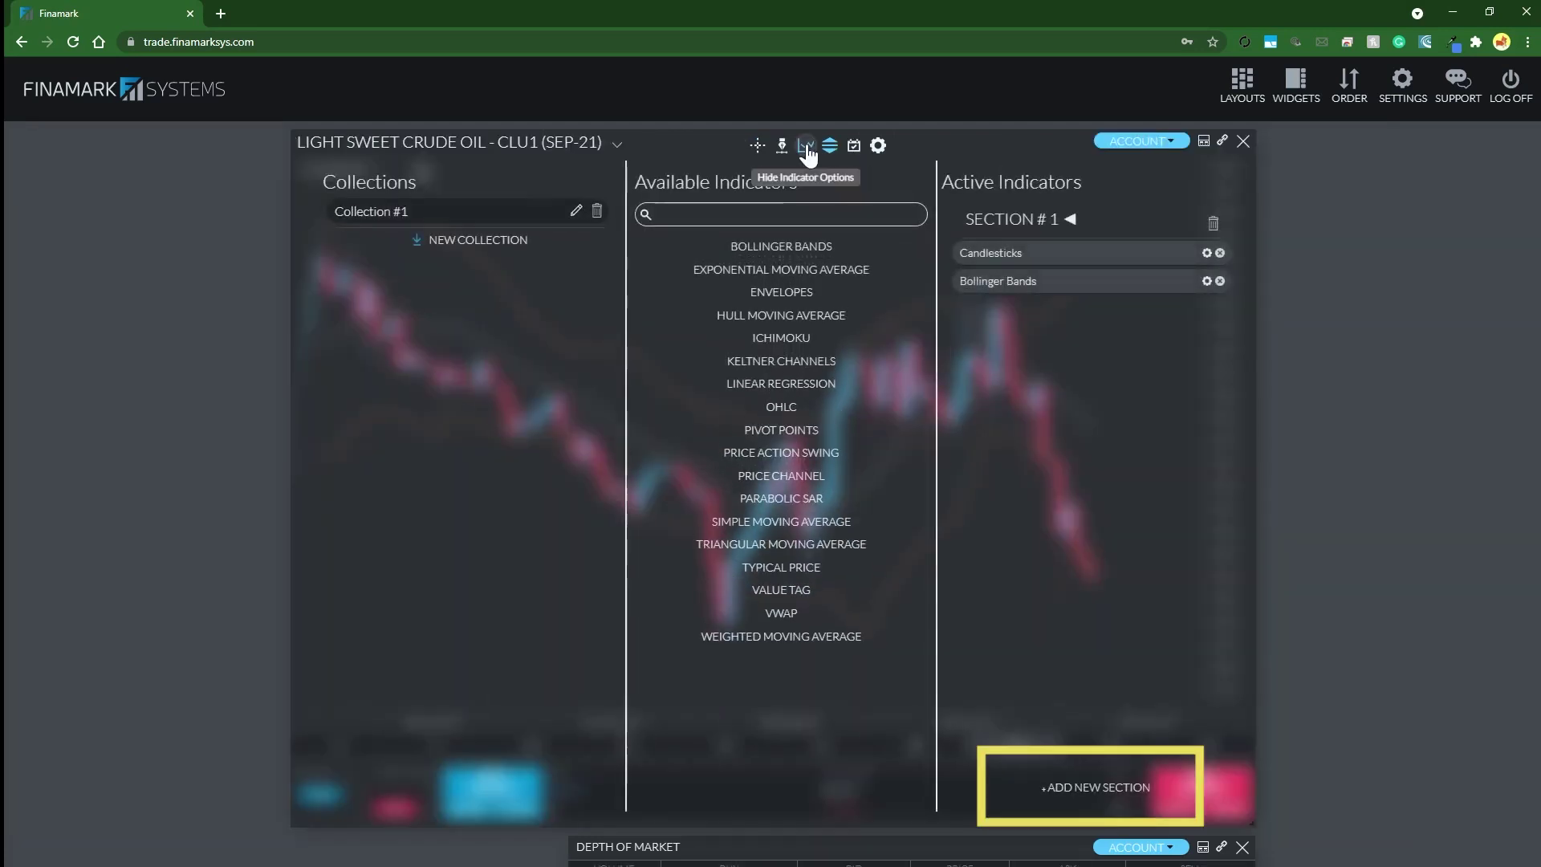
click(1007, 796)
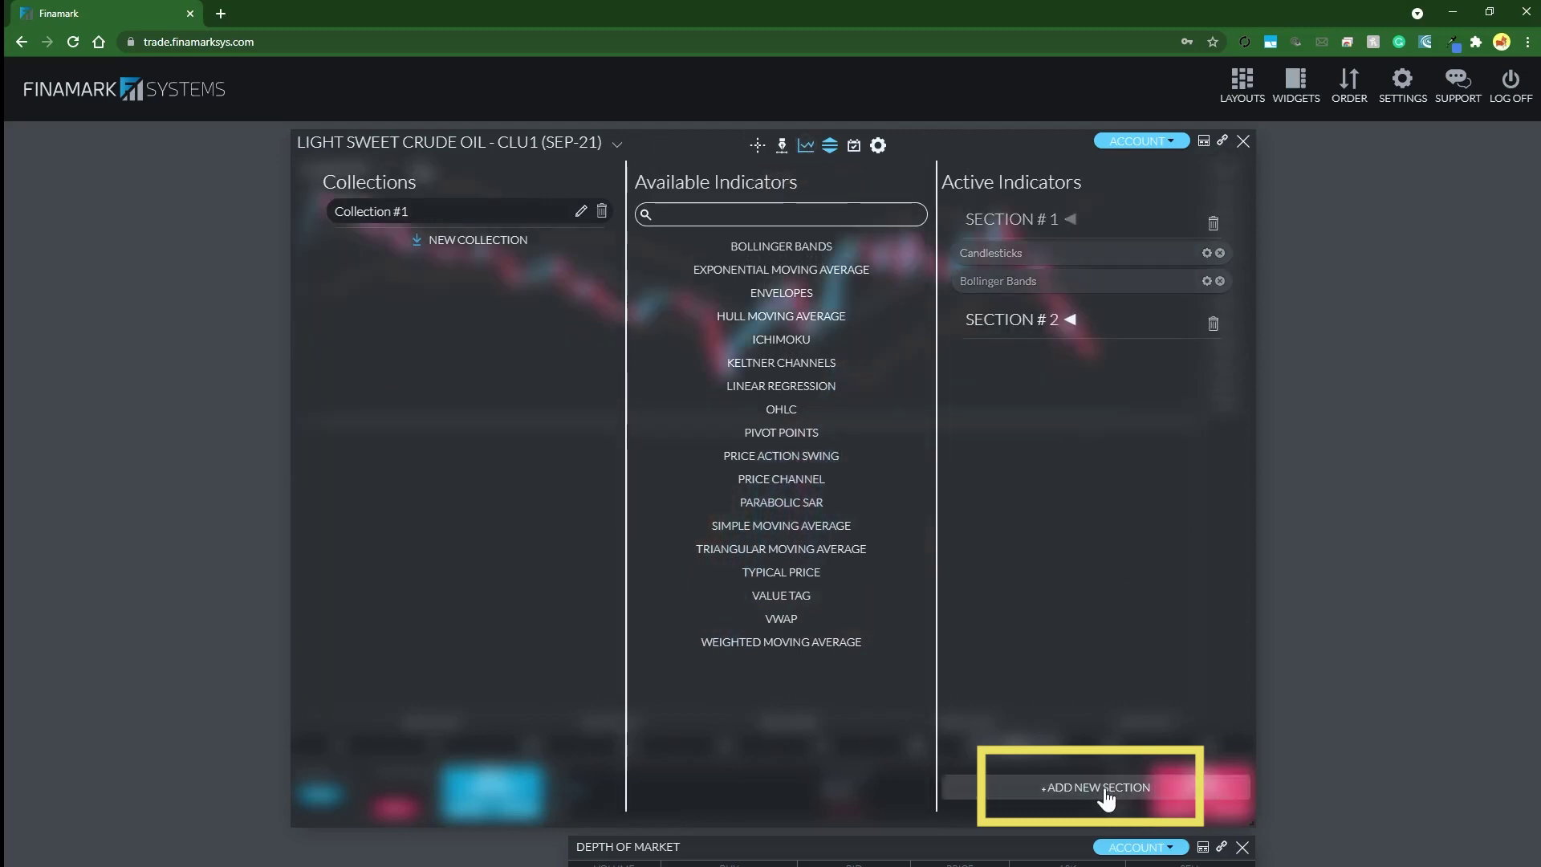
scroll(770, 332, down, 5)
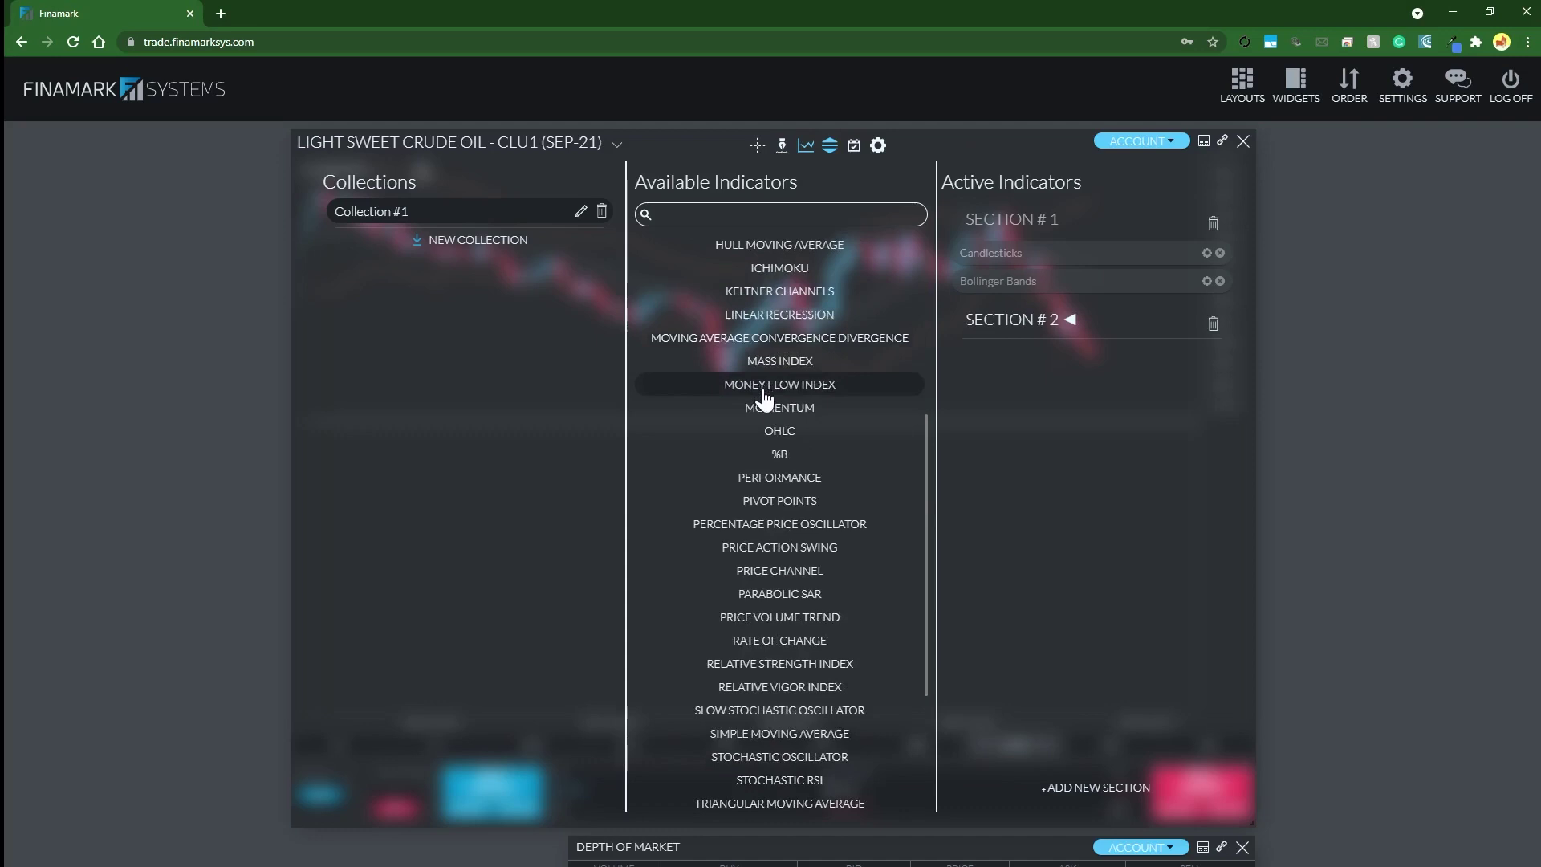
scroll(764, 399, down, 3)
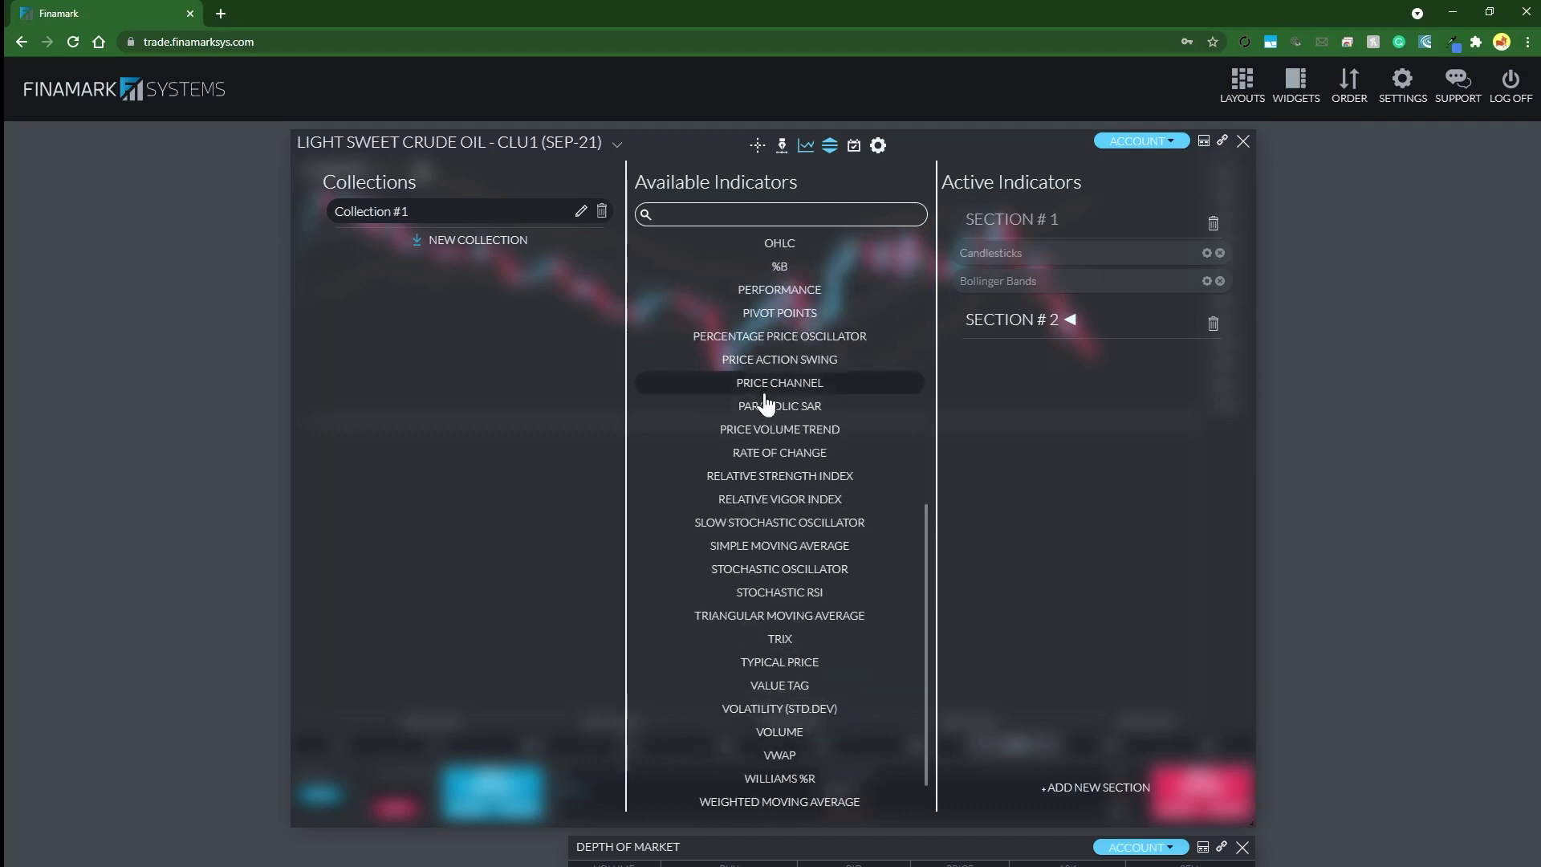
scroll(764, 399, down, 1)
click(998, 326)
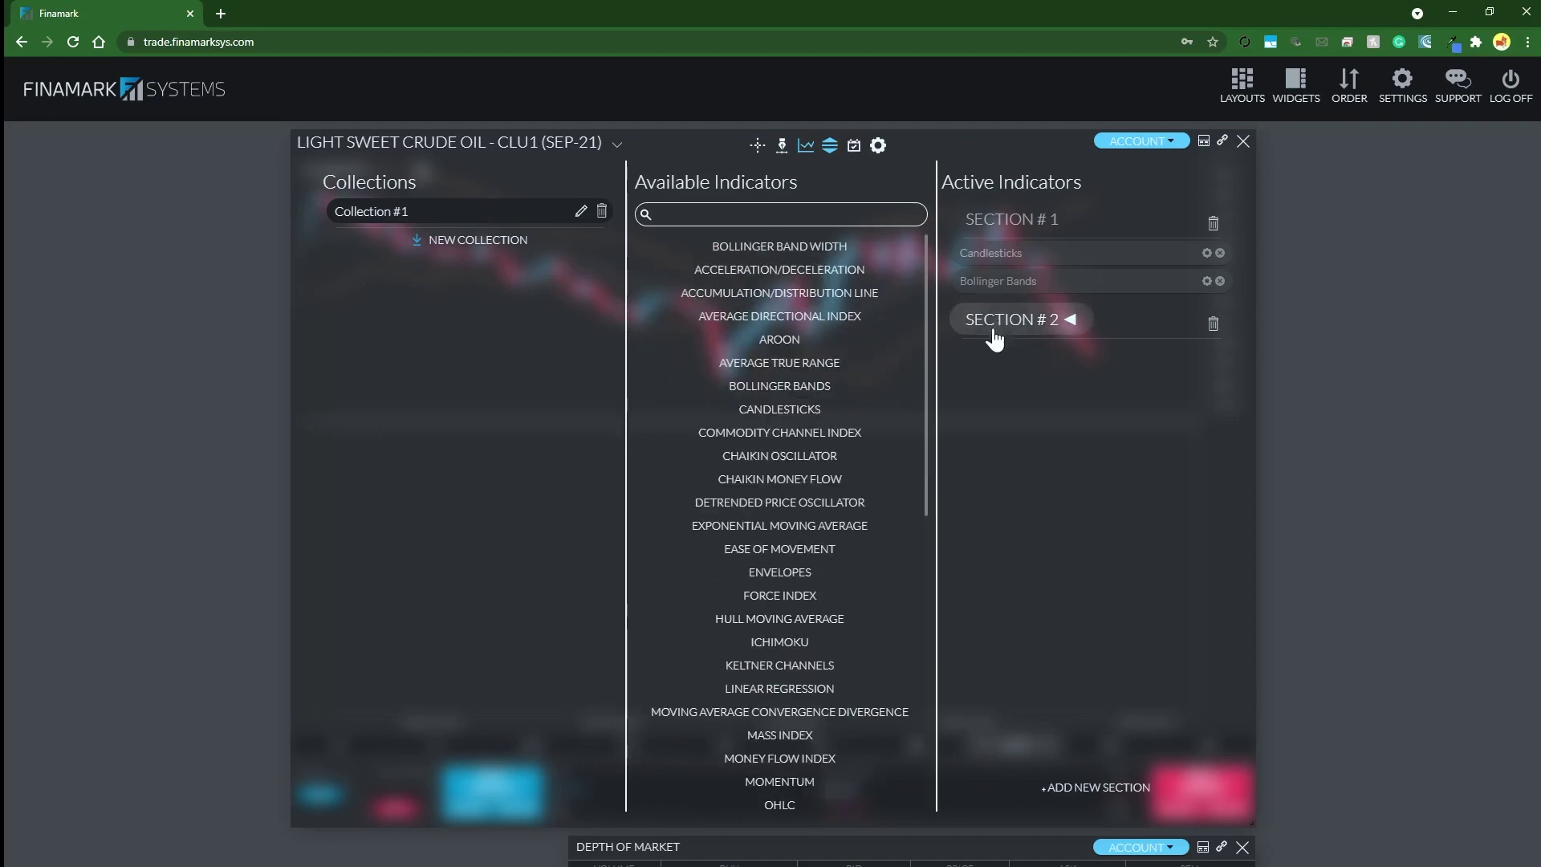
click(803, 712)
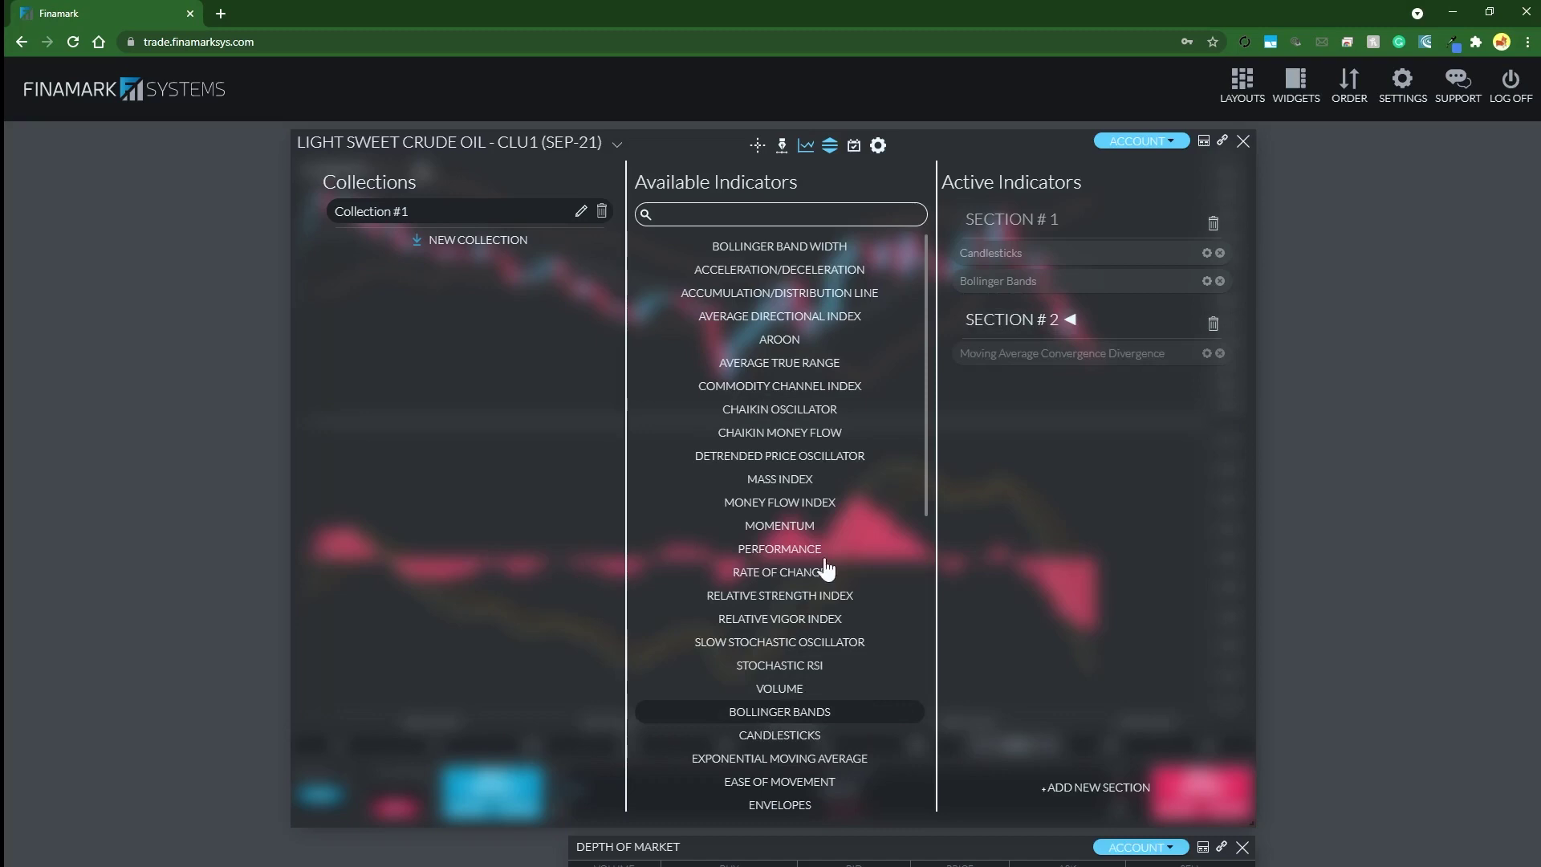
click(807, 147)
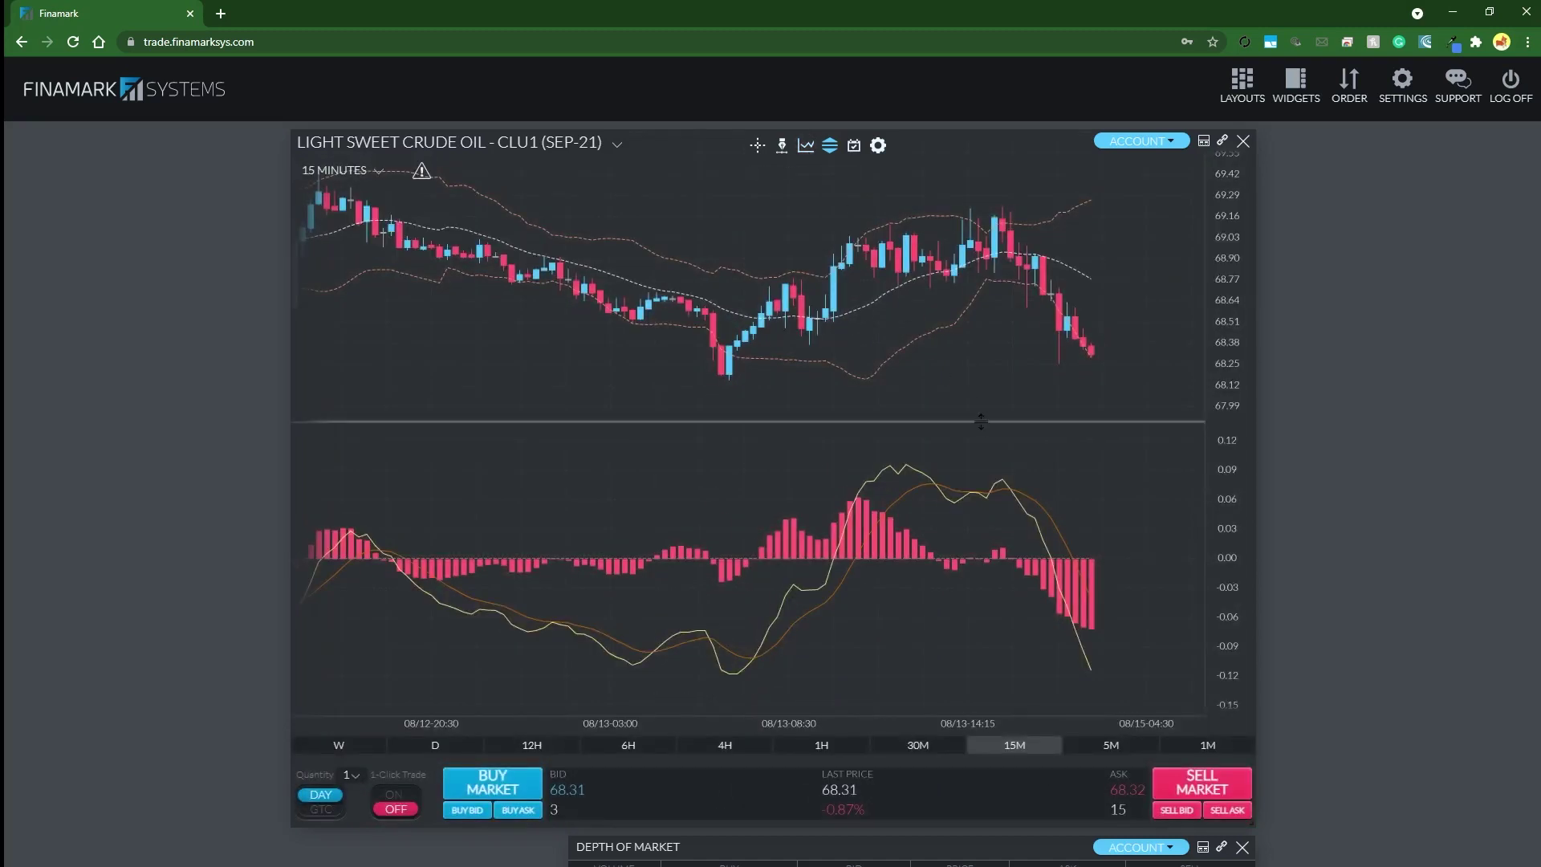
drag(981, 422, 967, 569)
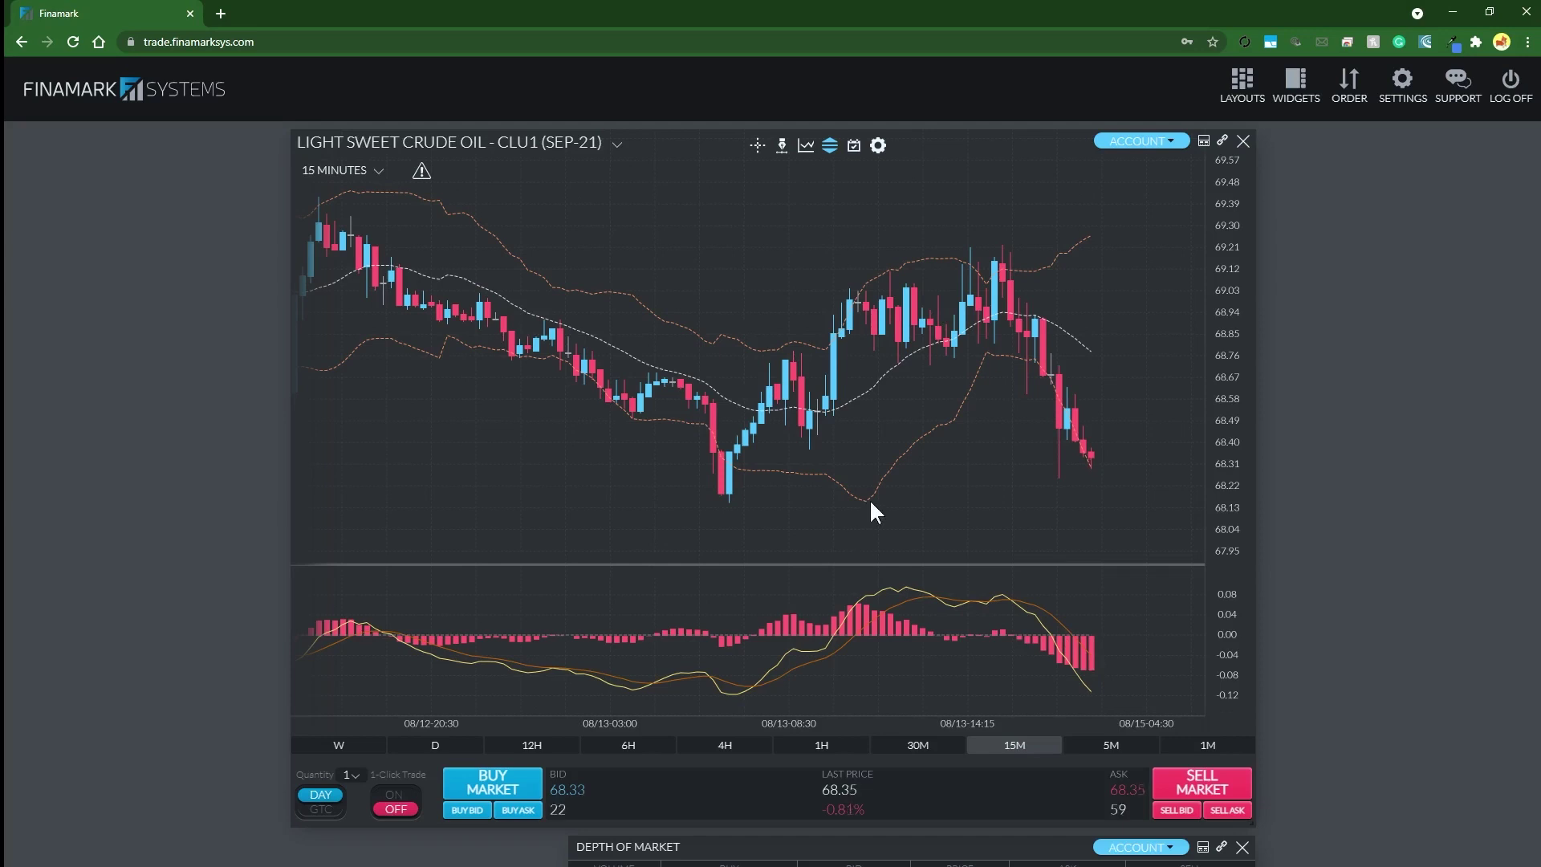
- Search the available indicators for volume and add the Volume indicator to Section #2
click(808, 151)
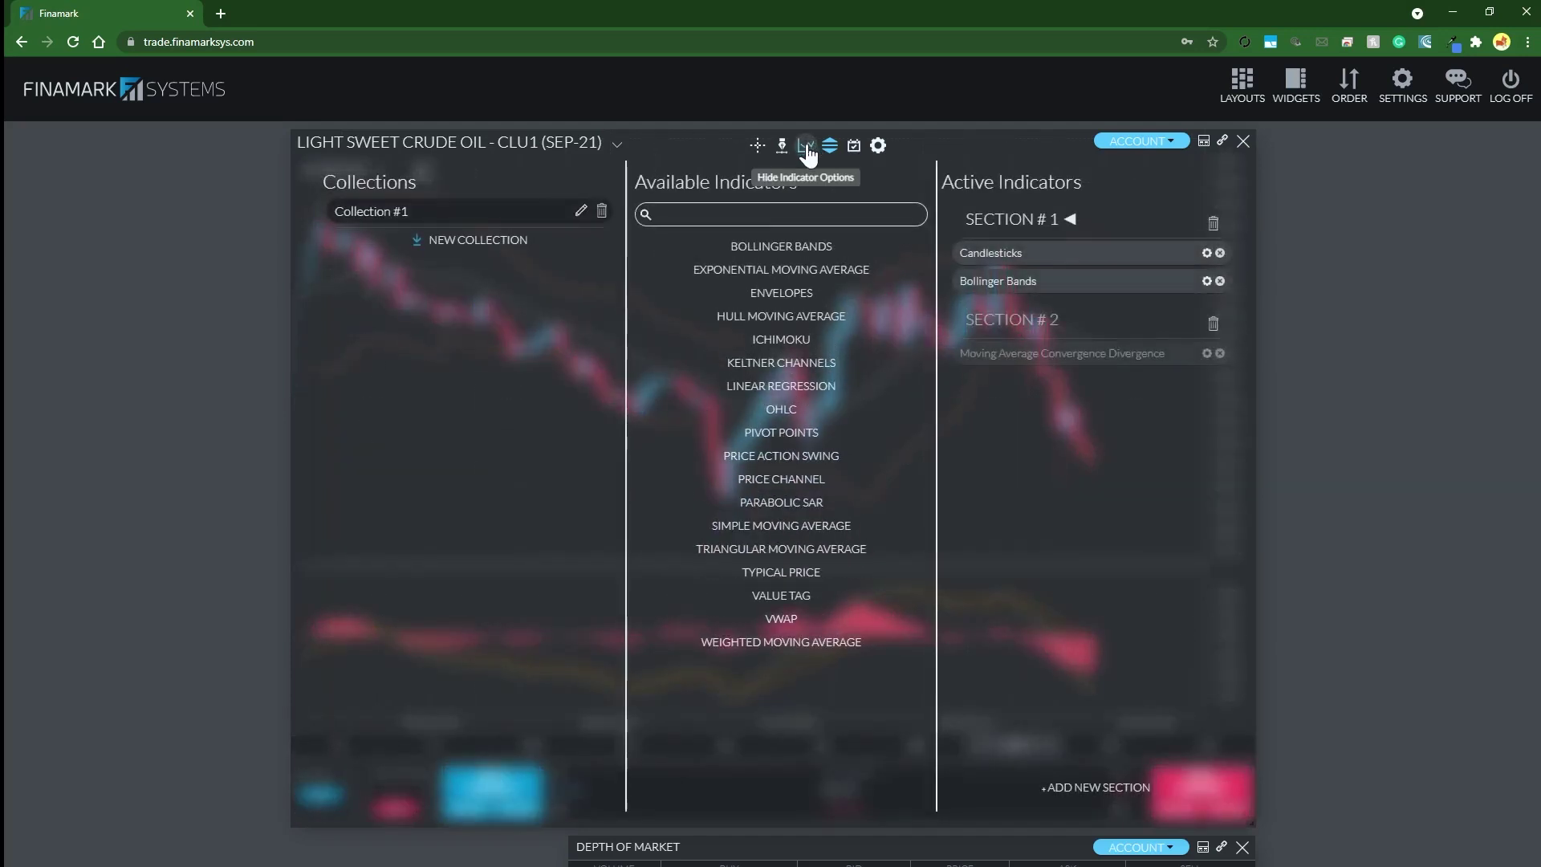
click(1048, 325)
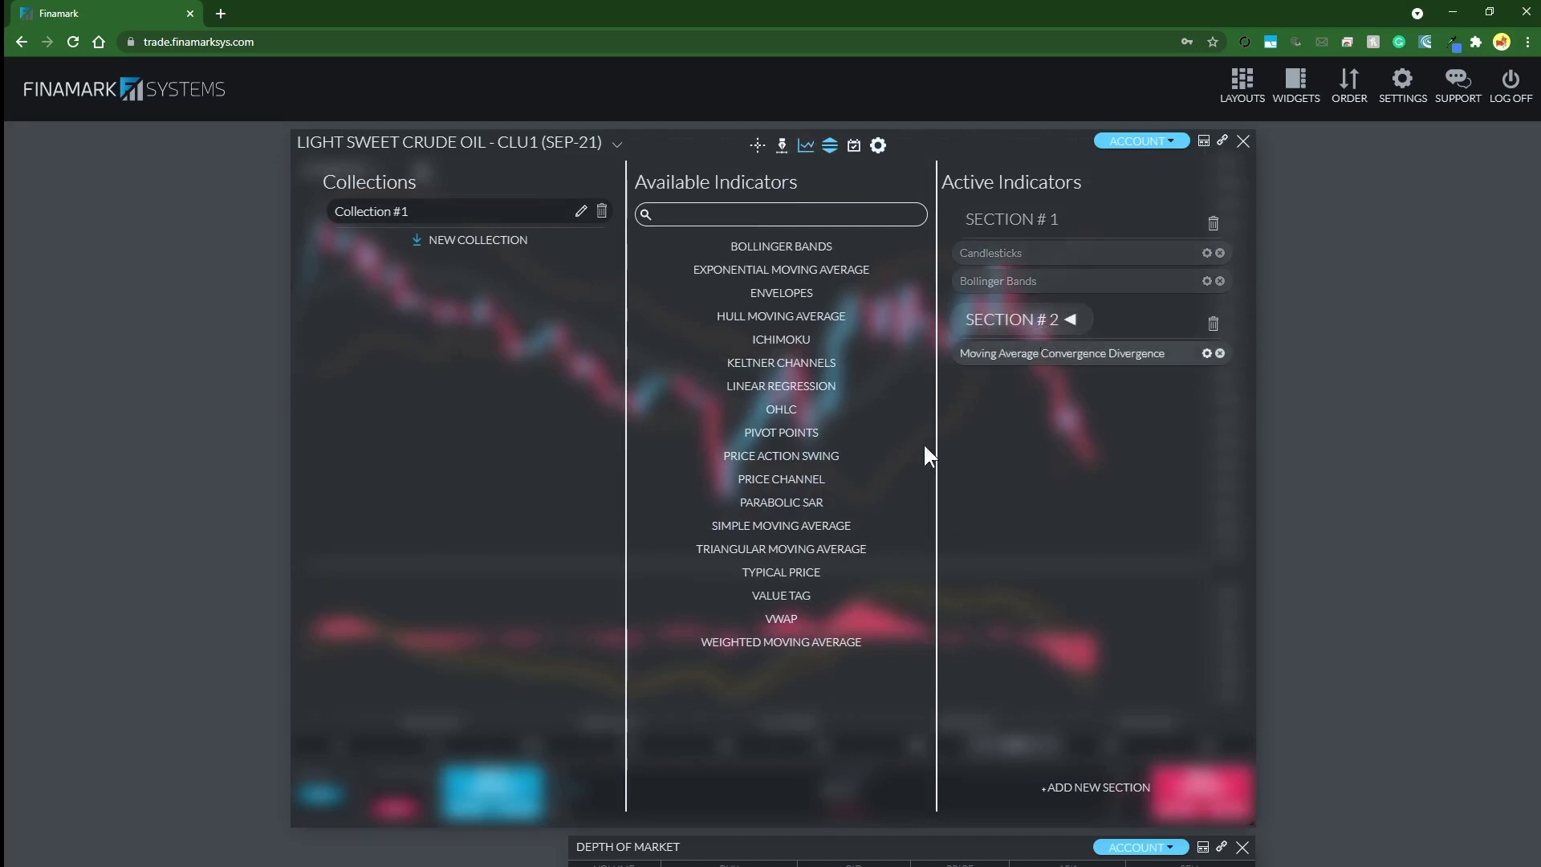
text(volume)
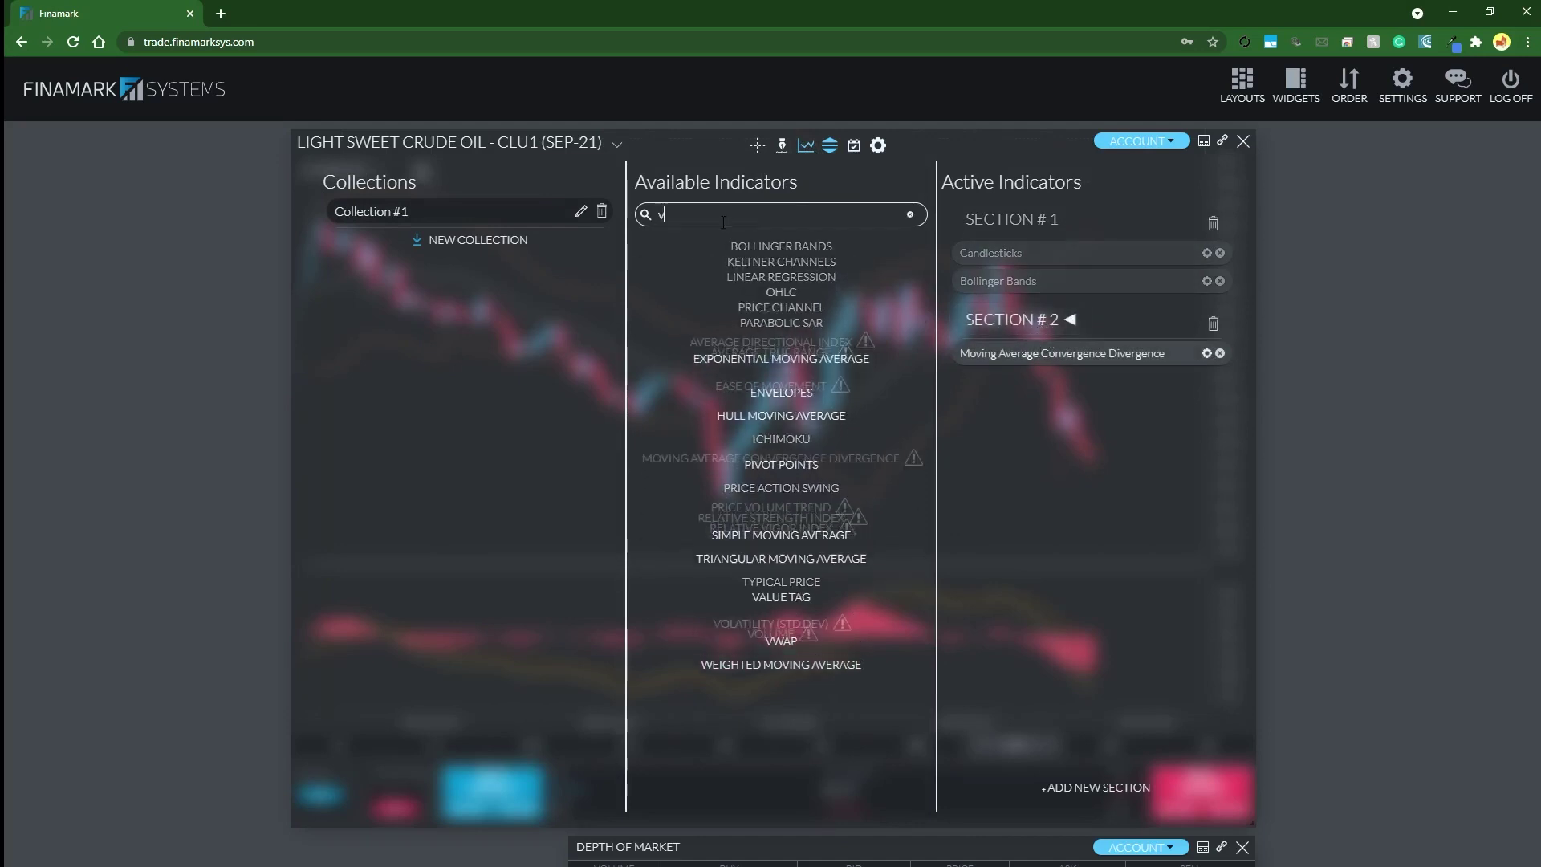
click(755, 293)
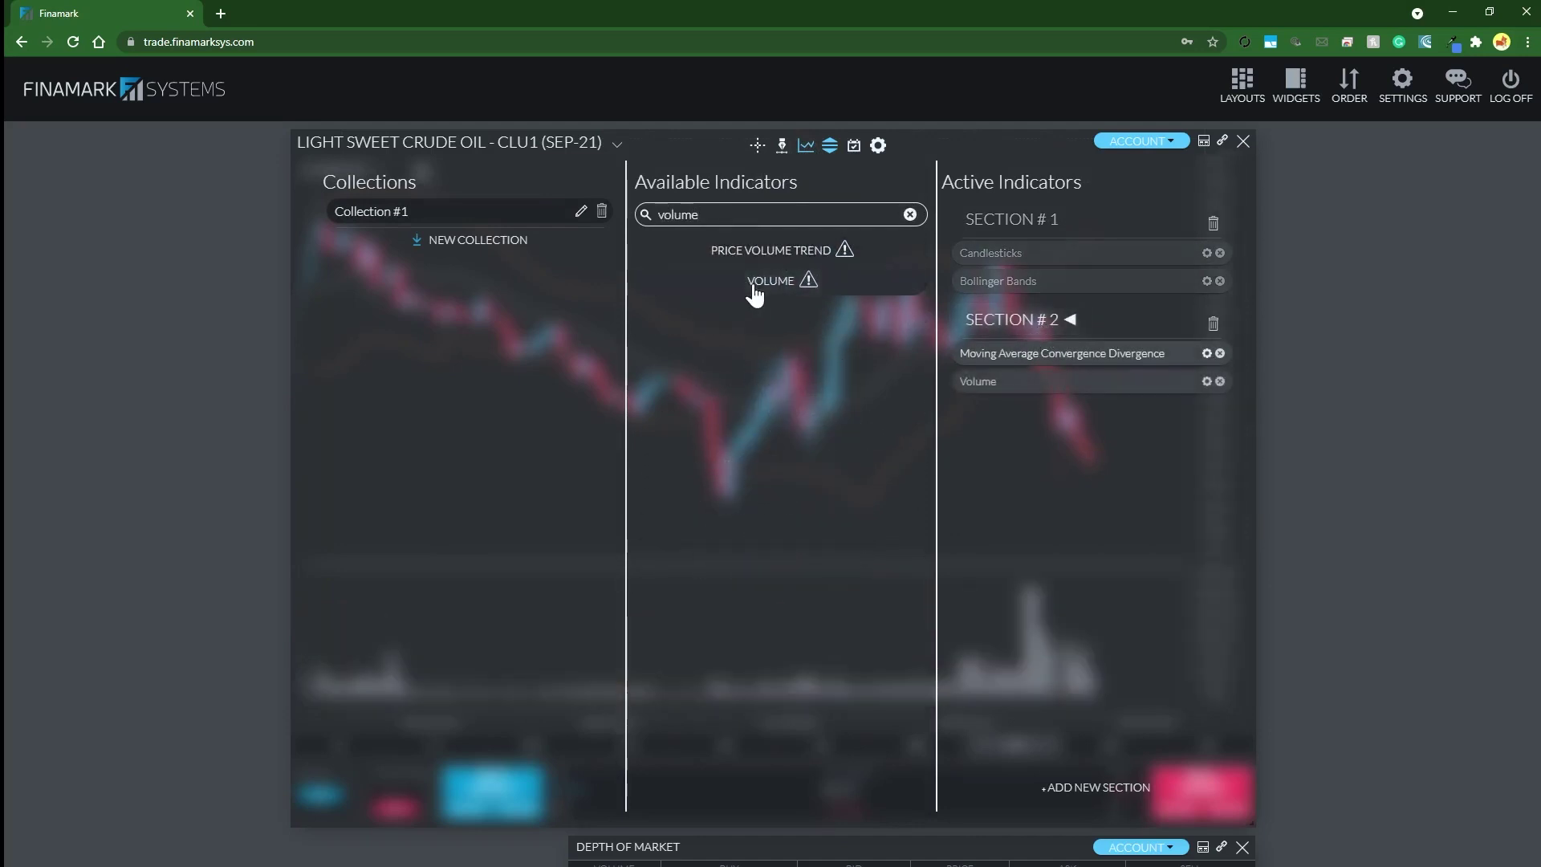
click(806, 149)
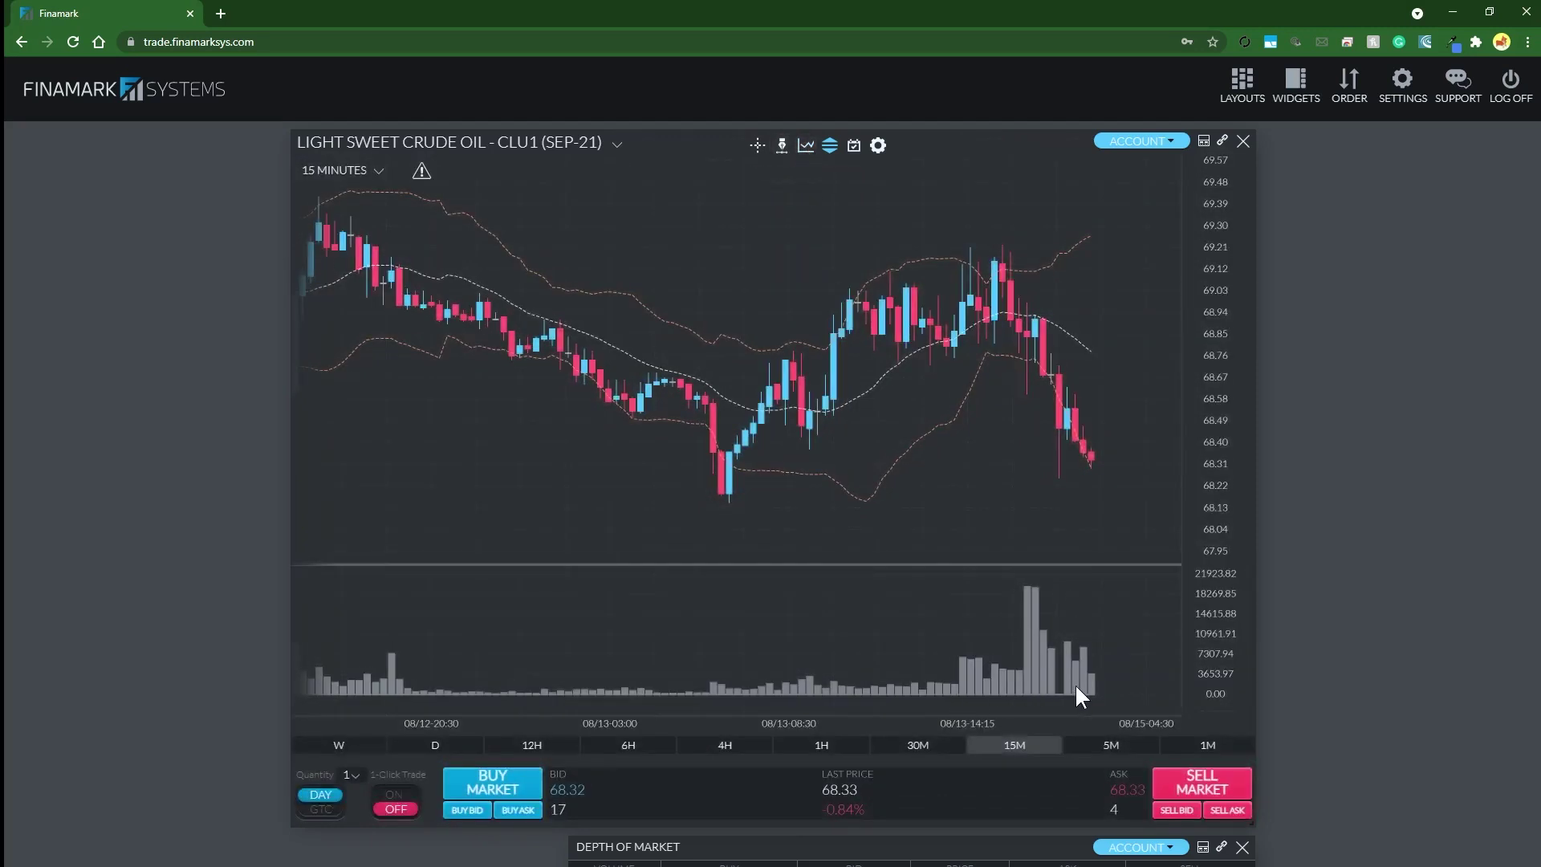
- Remove the Volume indicator from Section #2 of the crude oil chart's active indicators
click(806, 148)
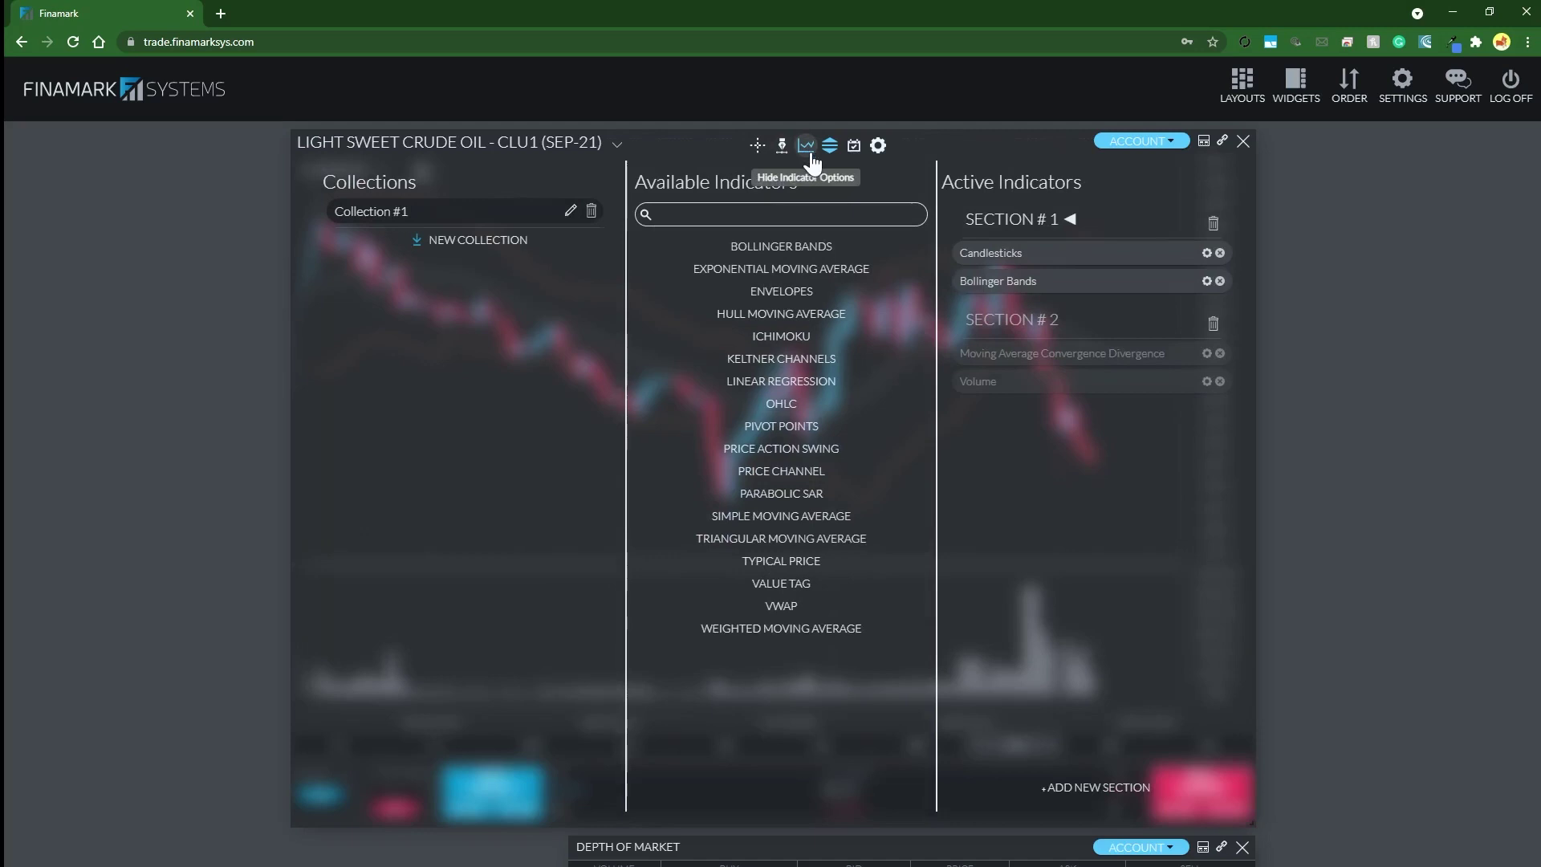
click(1060, 377)
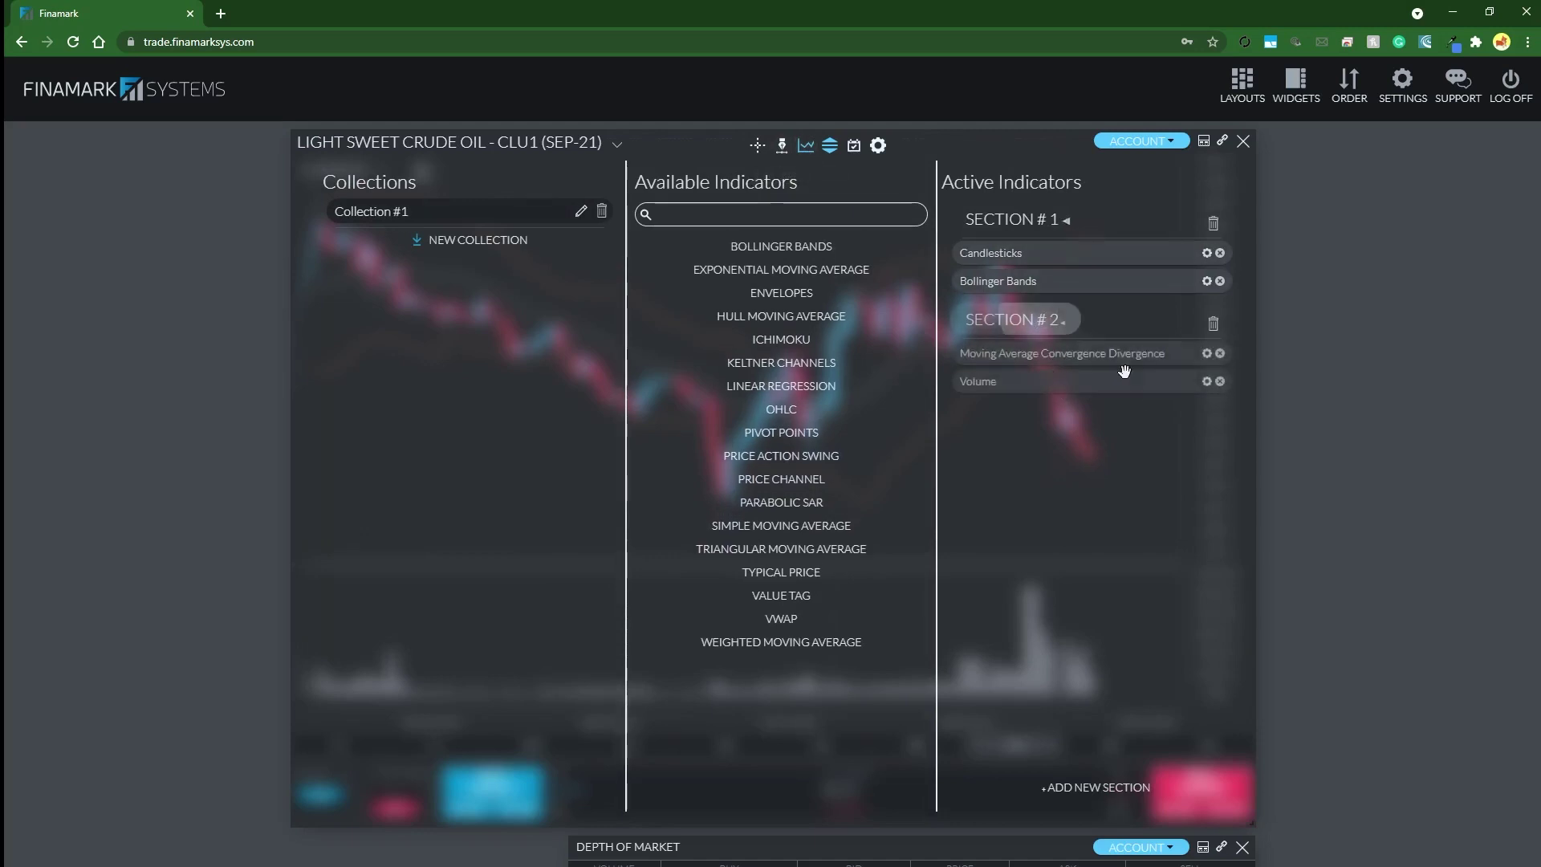
click(1221, 382)
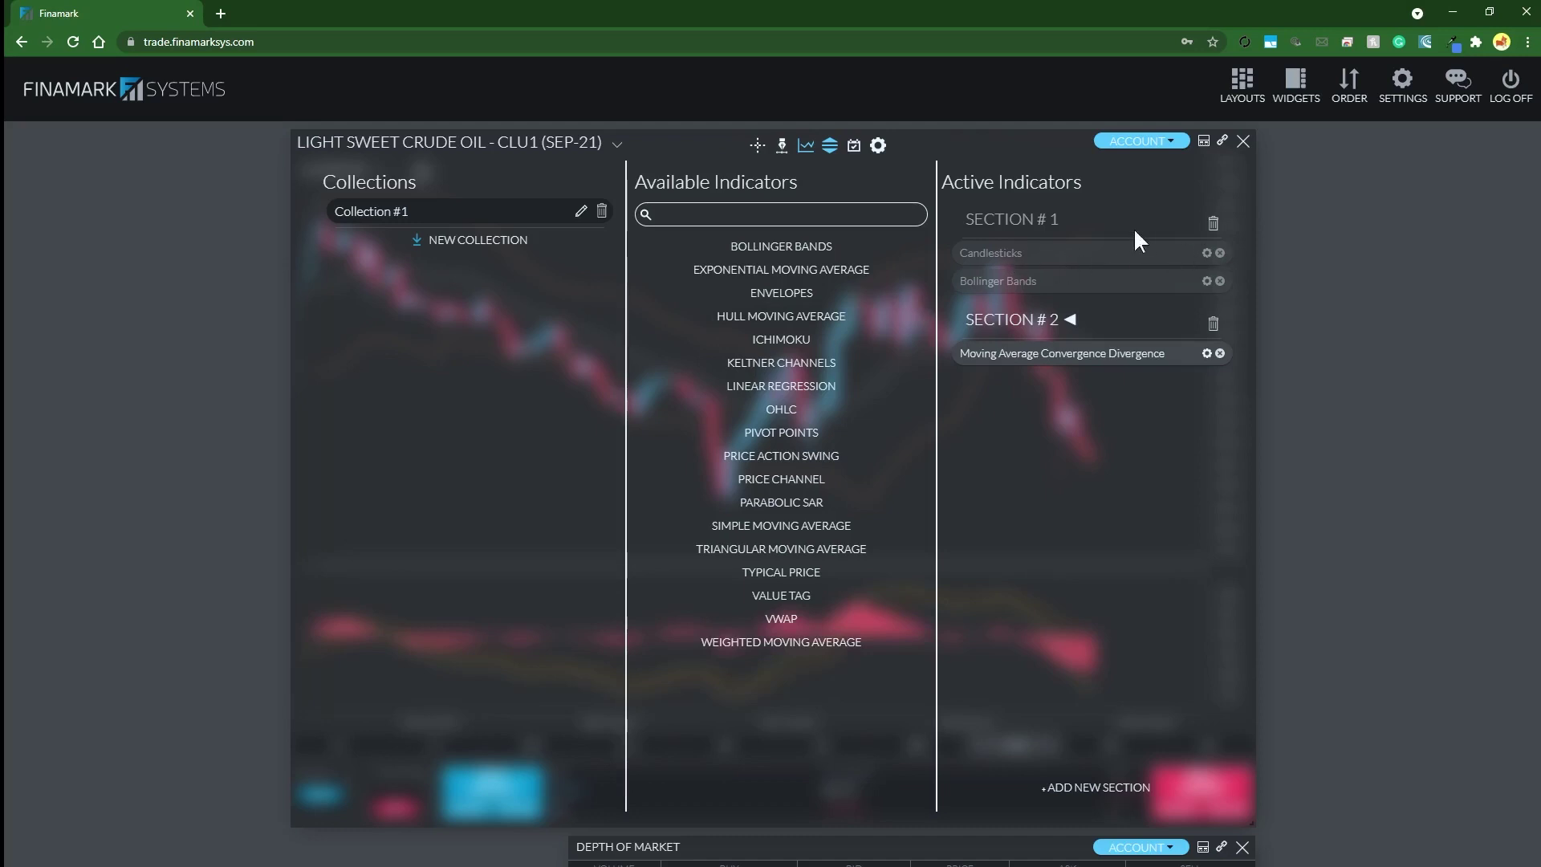
- Enable Volume In Background in the Section #1 Candlesticks settings, save, and return to the chart
click(1071, 219)
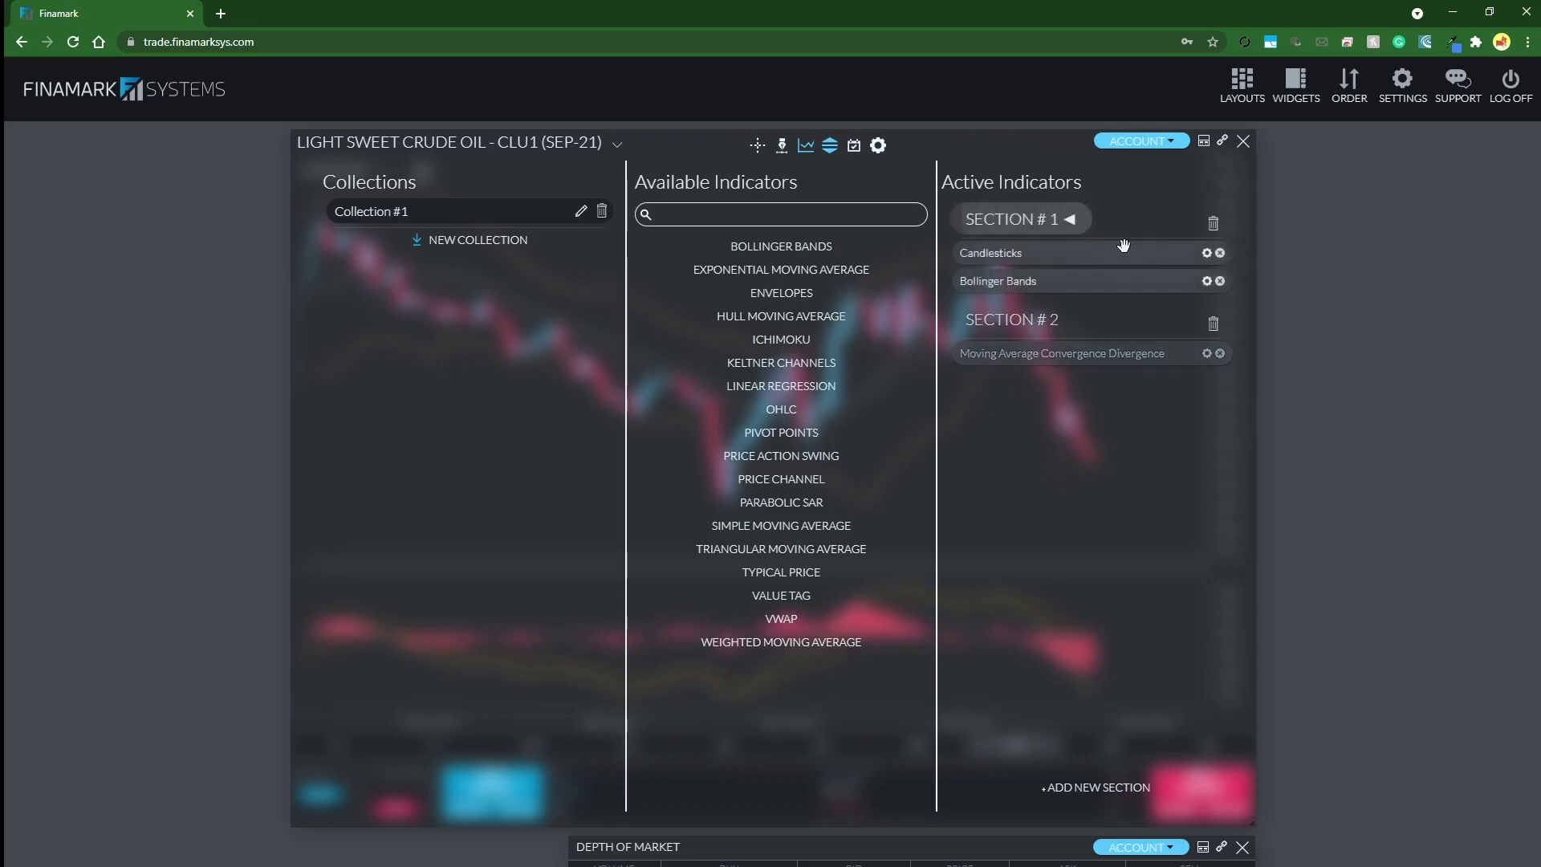
click(1208, 253)
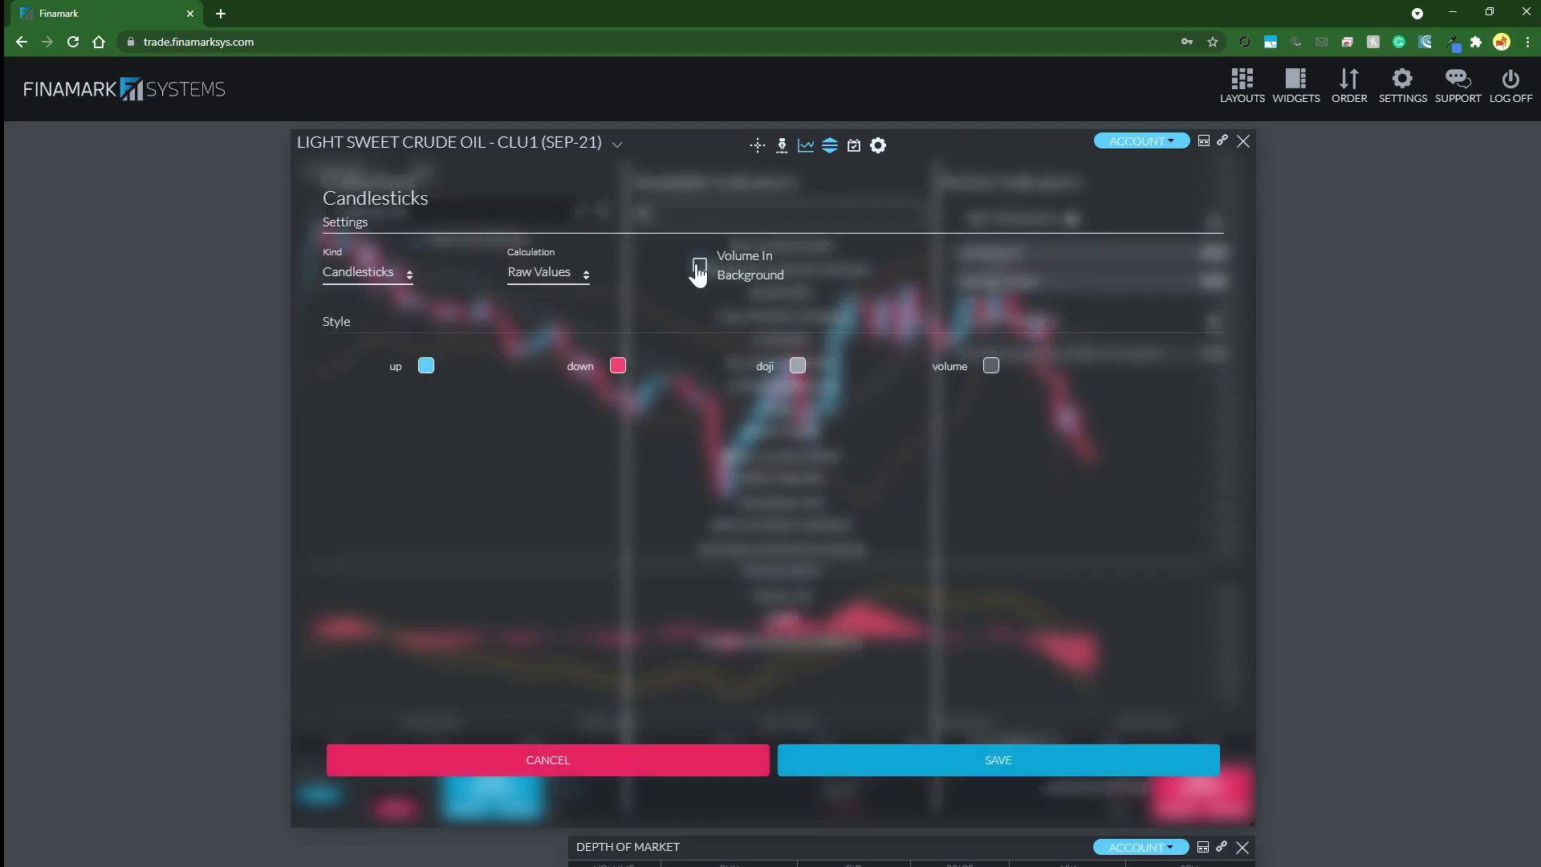
click(999, 769)
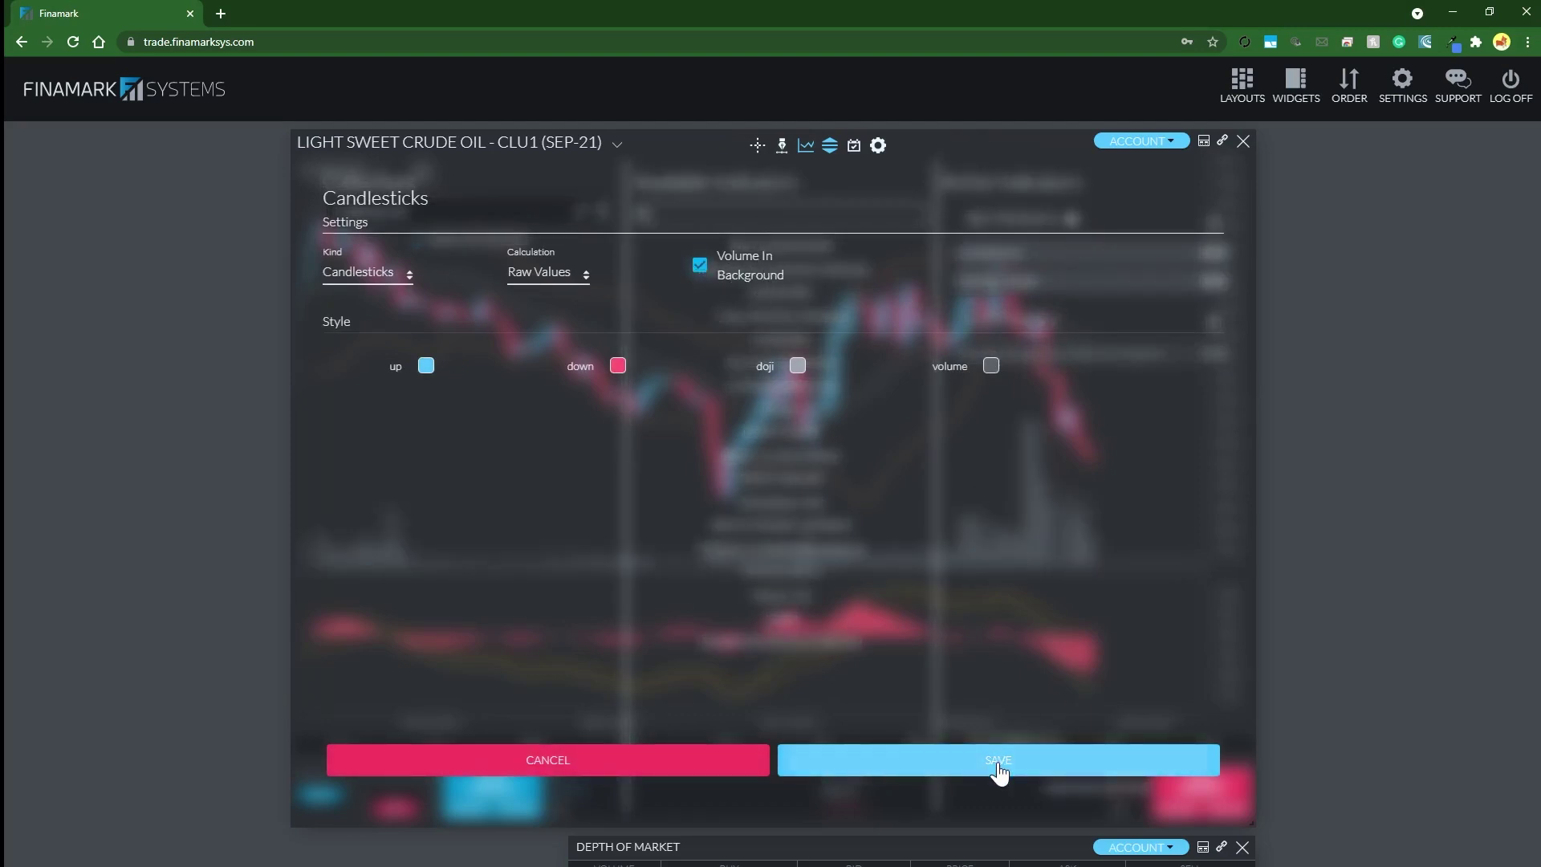
click(806, 145)
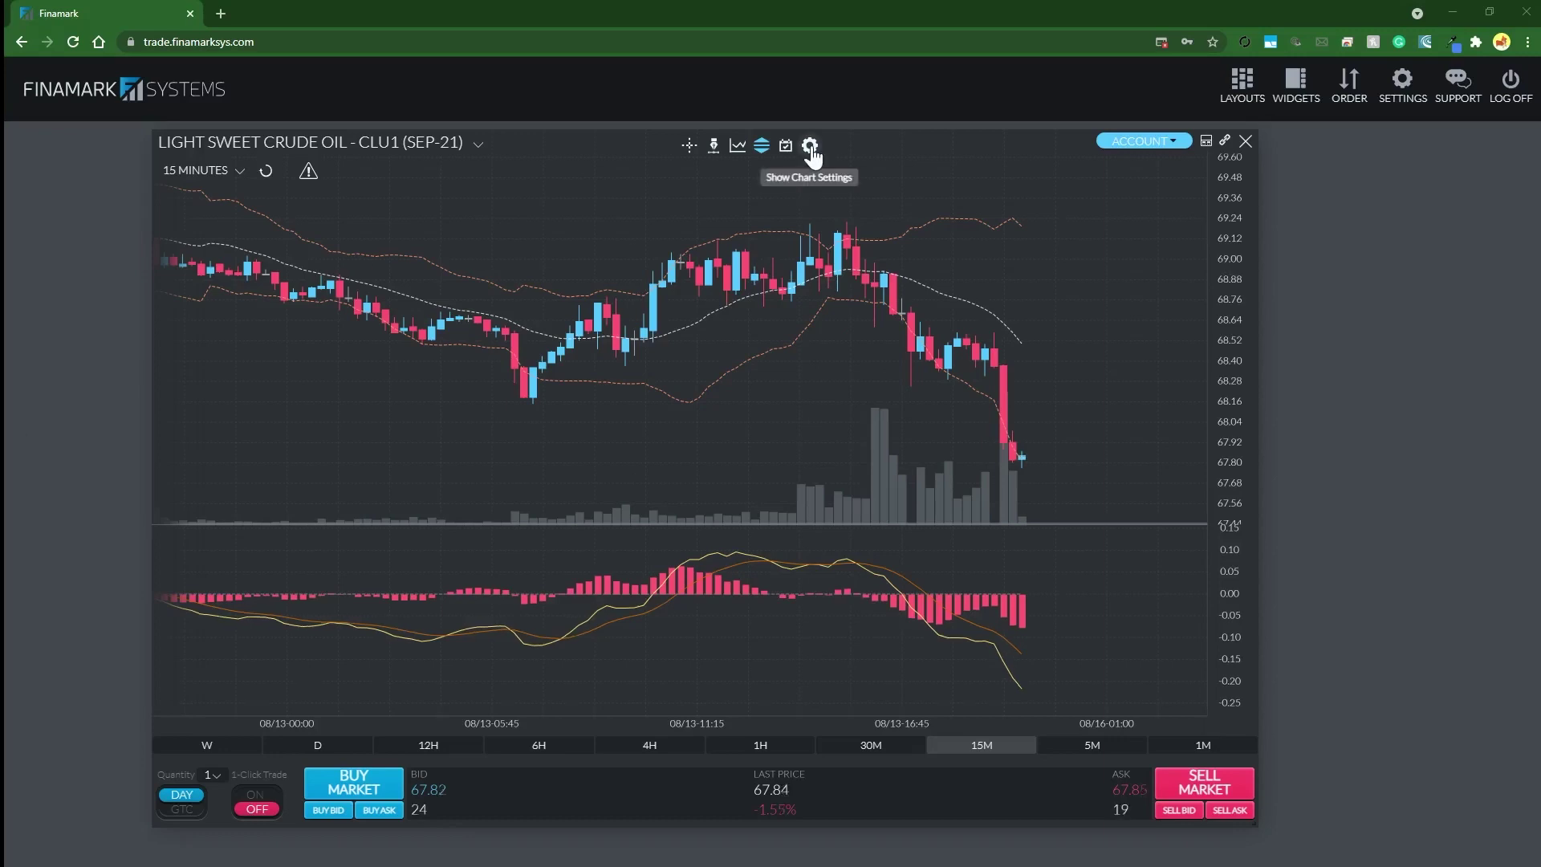
- Change the crude oil chart's series type to Tick and return to the chart
click(811, 148)
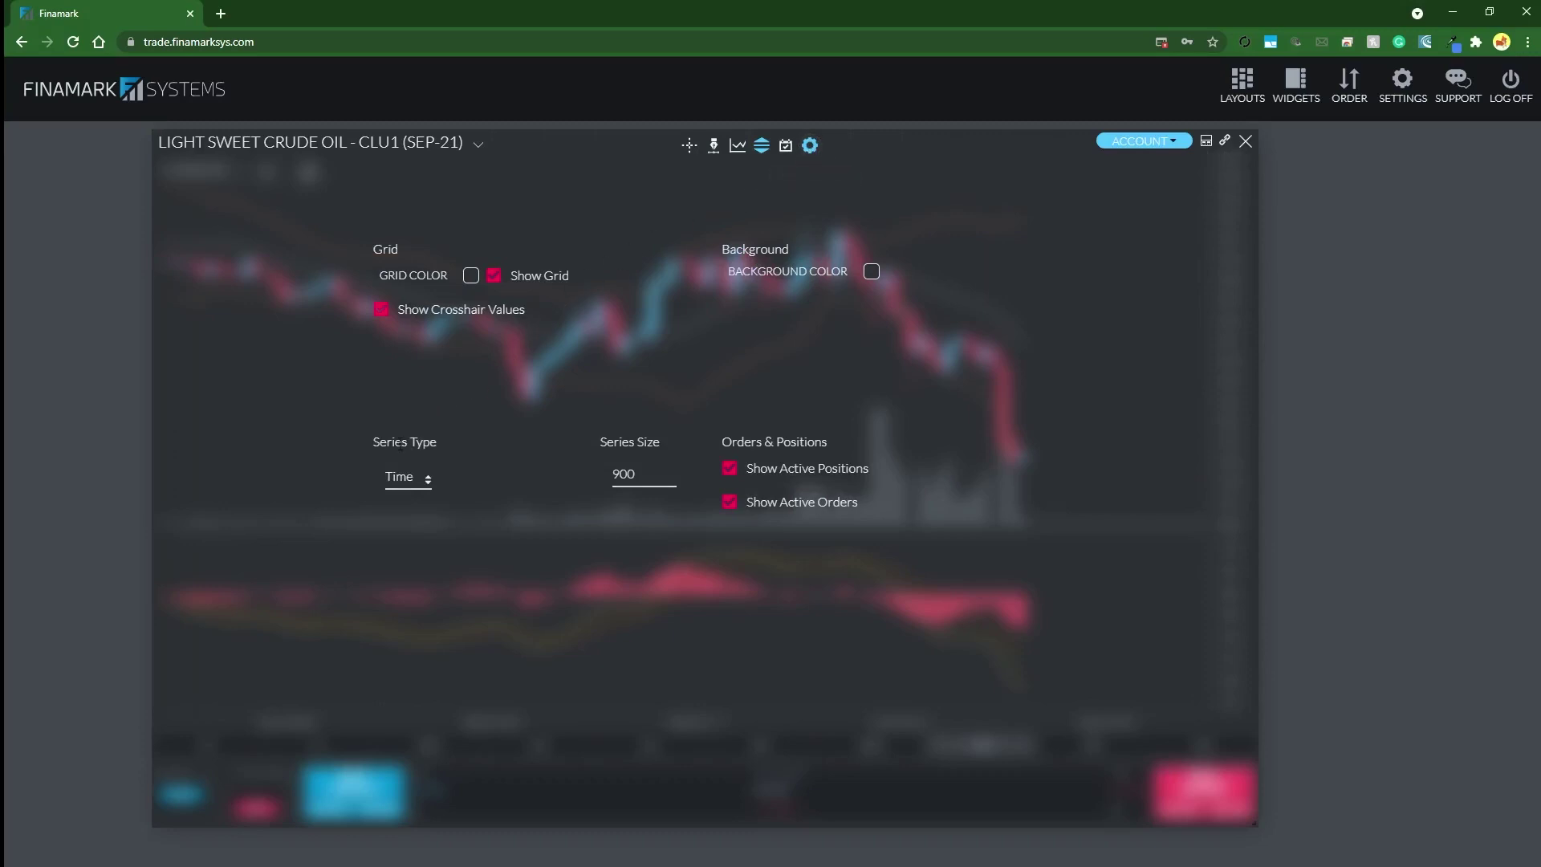
click(394, 490)
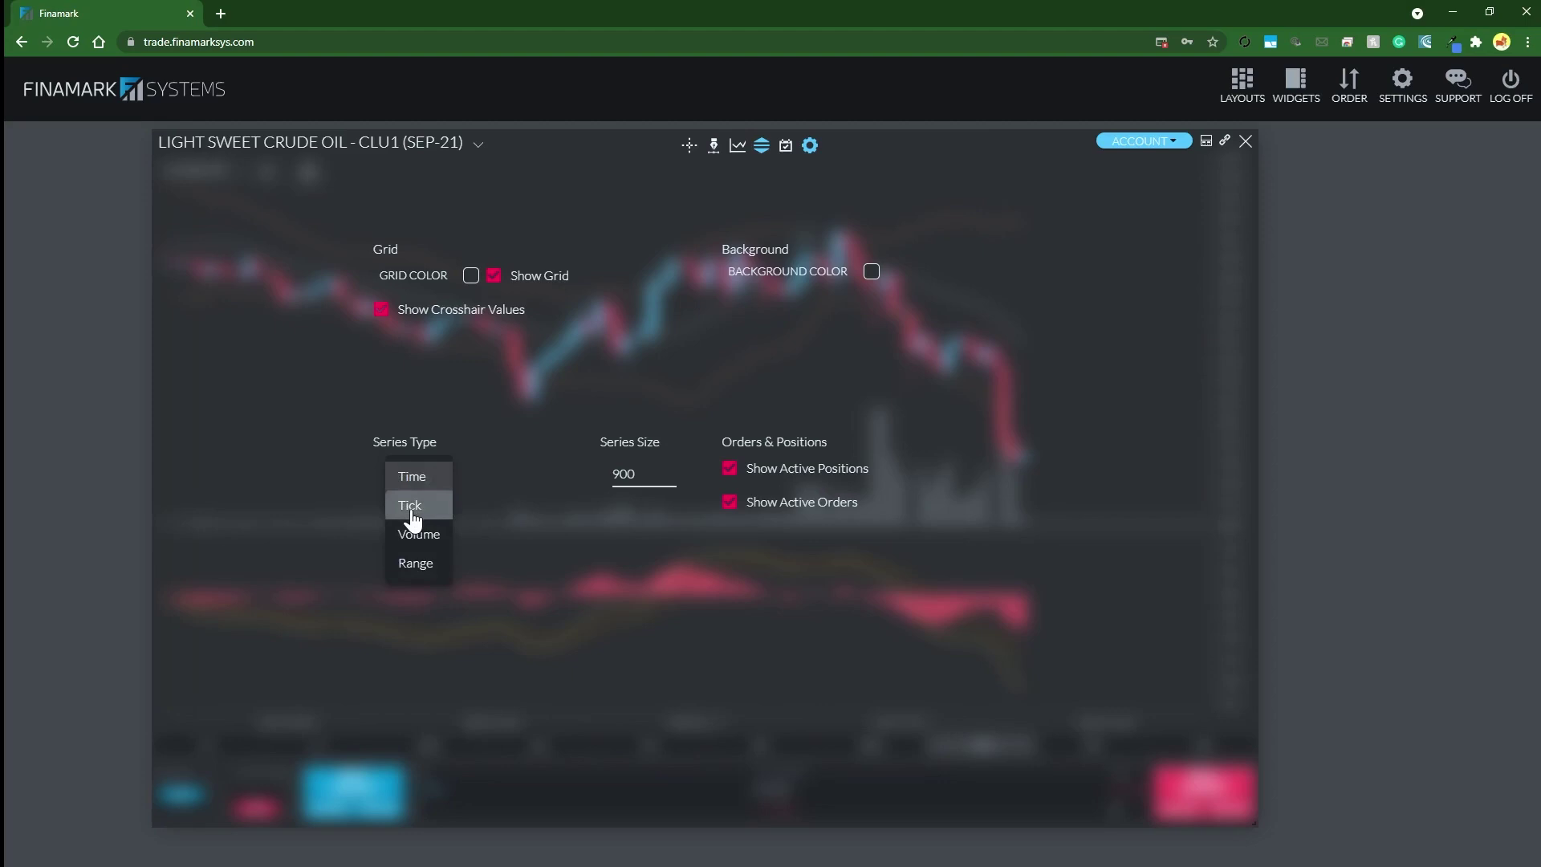
click(418, 505)
click(663, 358)
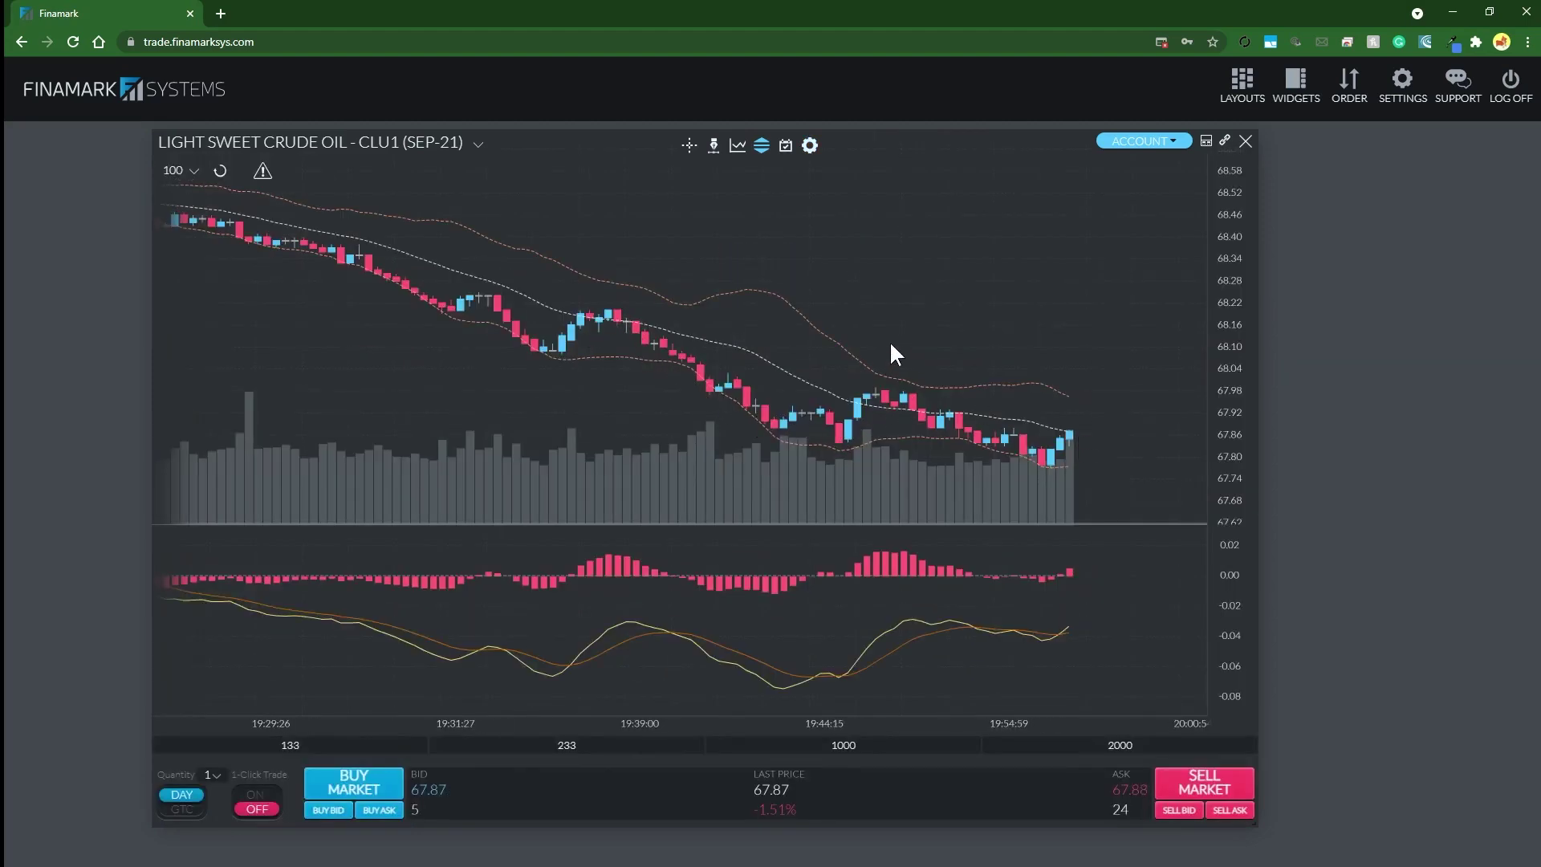
- Change the crude oil chart's series type to Volume and close the chart settings
click(810, 146)
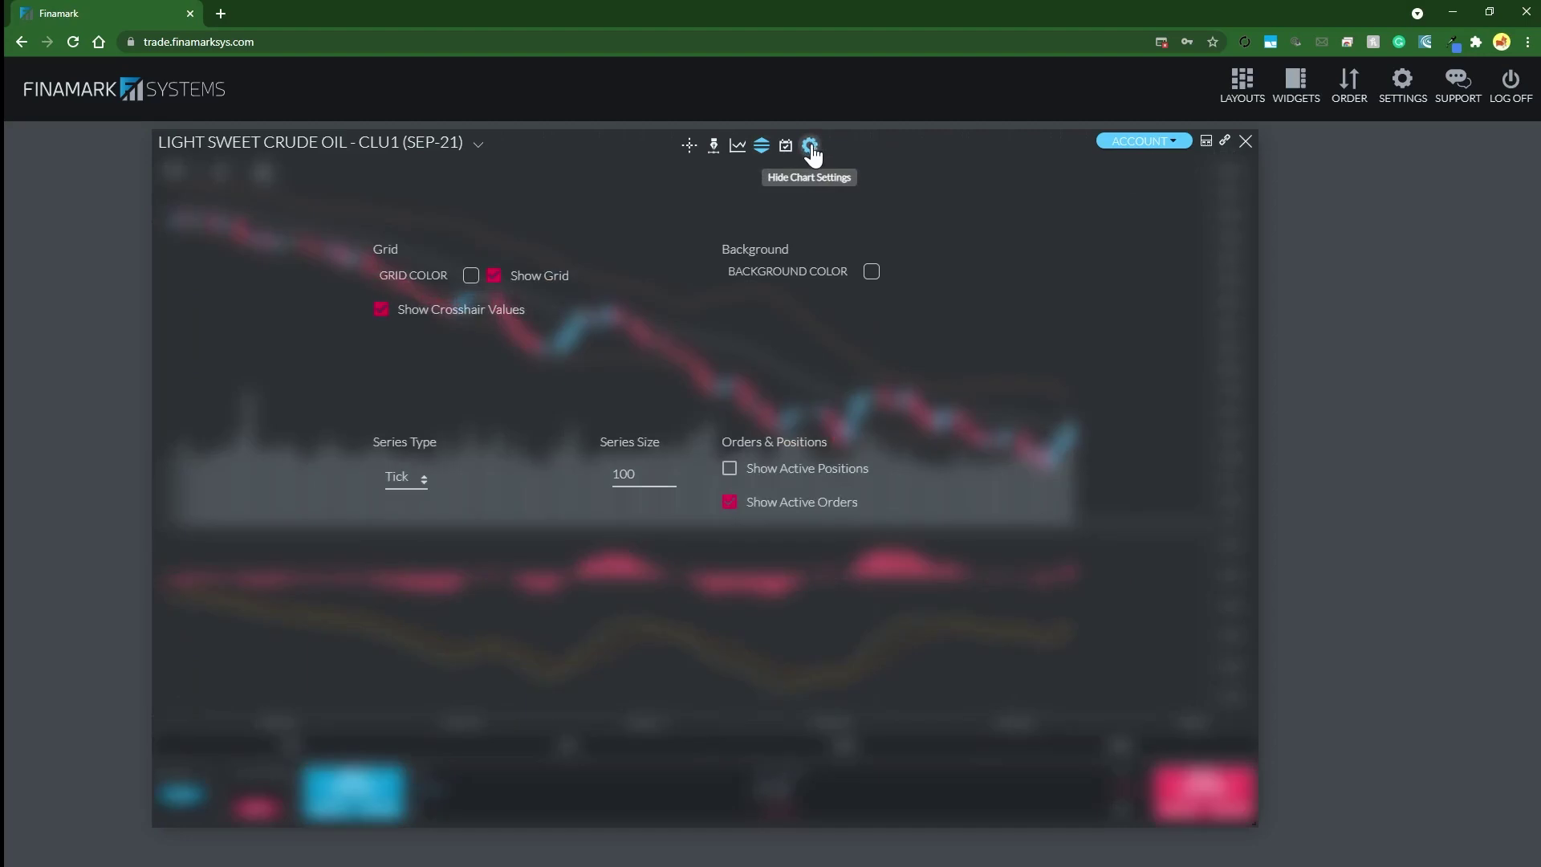
click(416, 477)
click(413, 506)
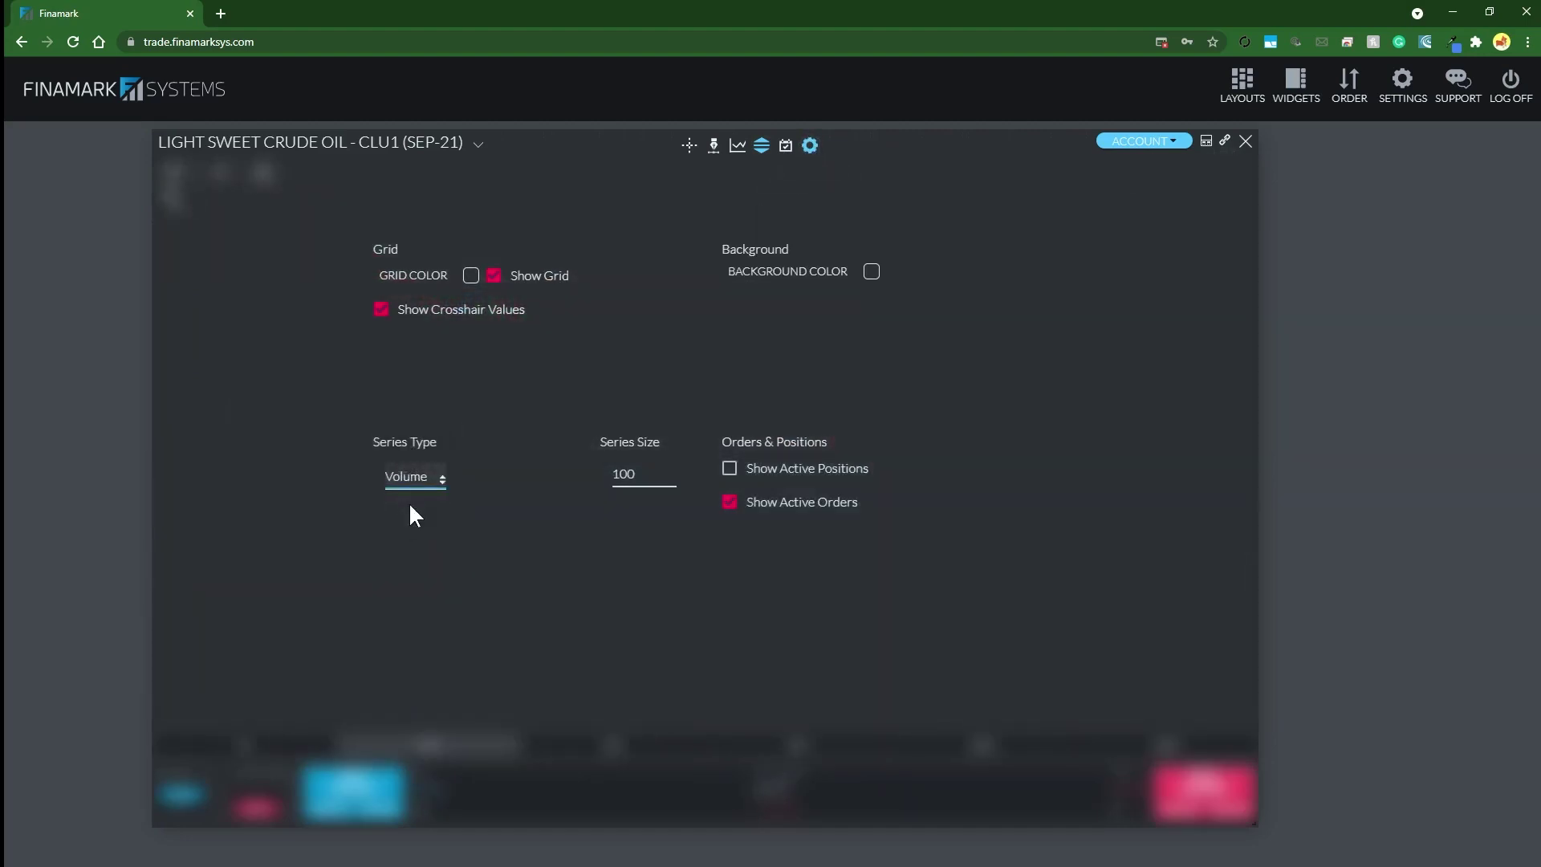
click(901, 412)
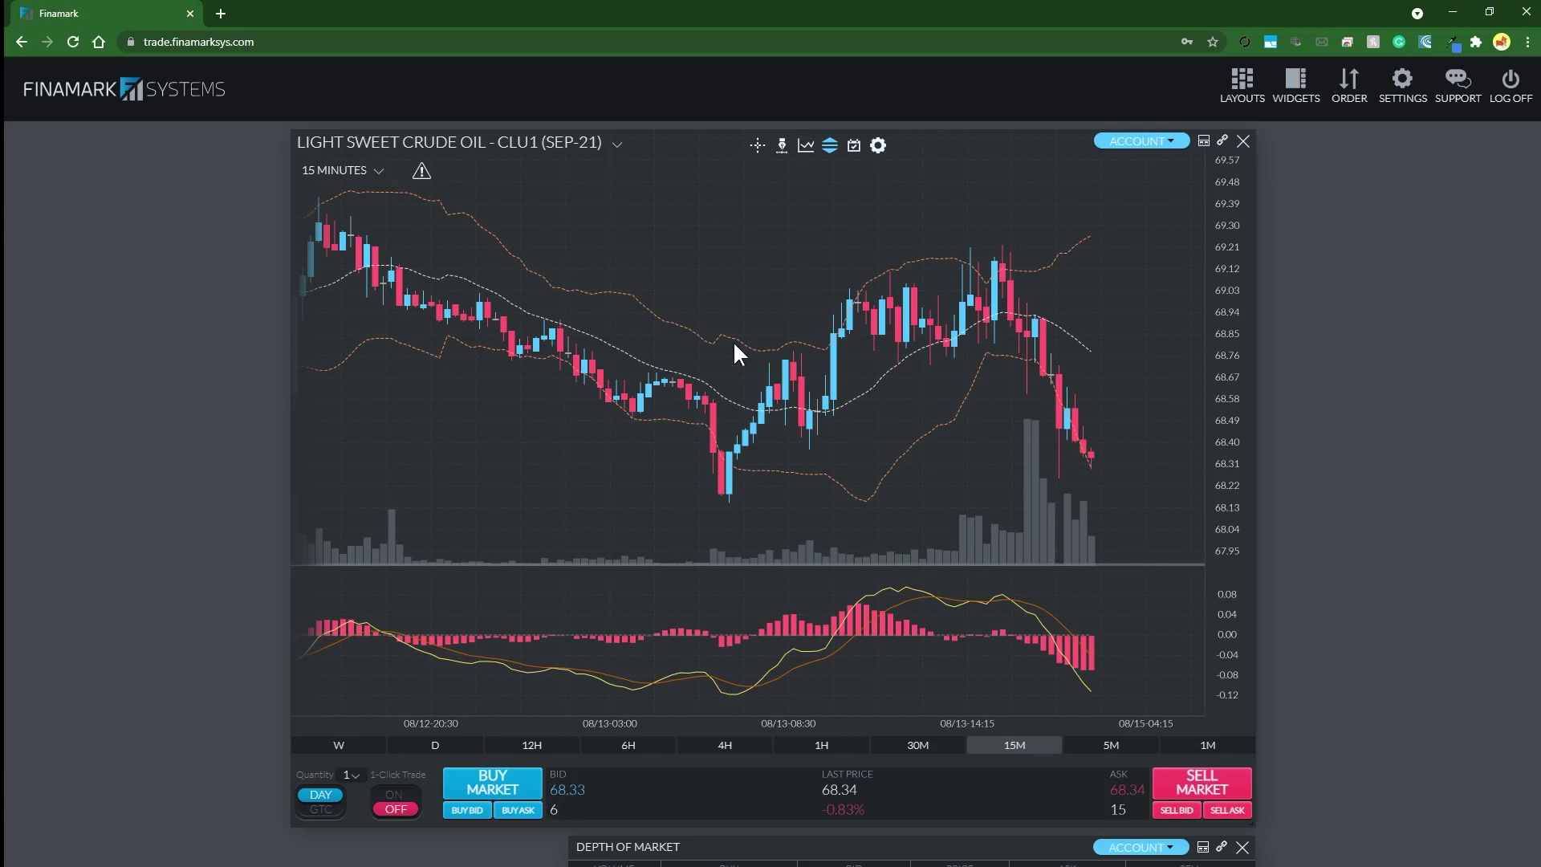
- Show calendar events on the crude oil chart and open the calendar from the Michigan Consumer Sentiment Index marker
click(855, 150)
mouse_move(999, 712)
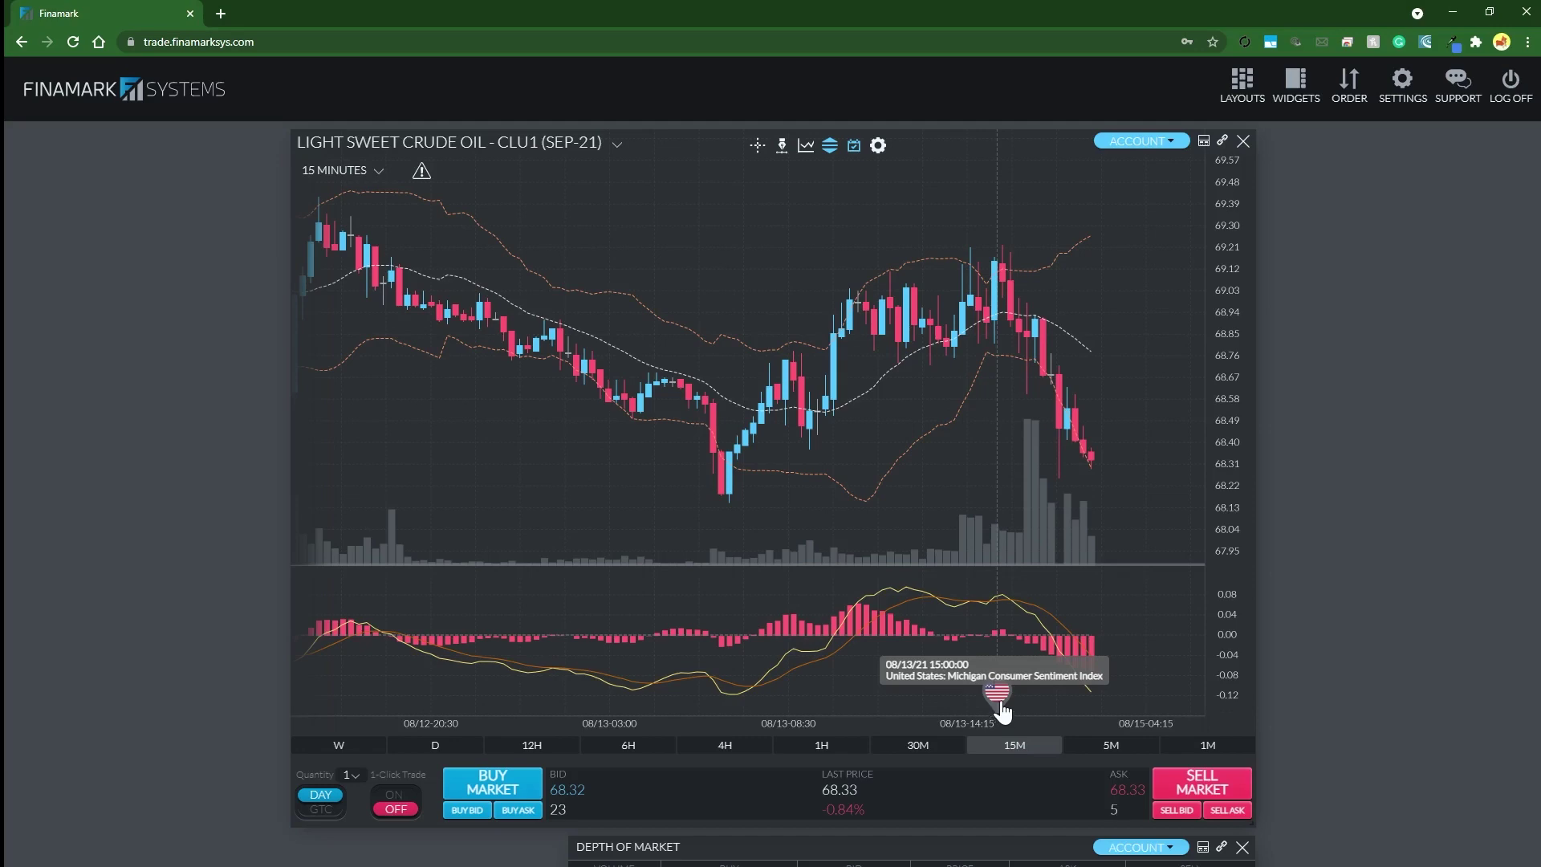
click(1001, 711)
- Resize and arrange the crude oil chart and calendar side by side, and open the Michigan Consumer Sentiment Index event
drag(611, 839, 1222, 350)
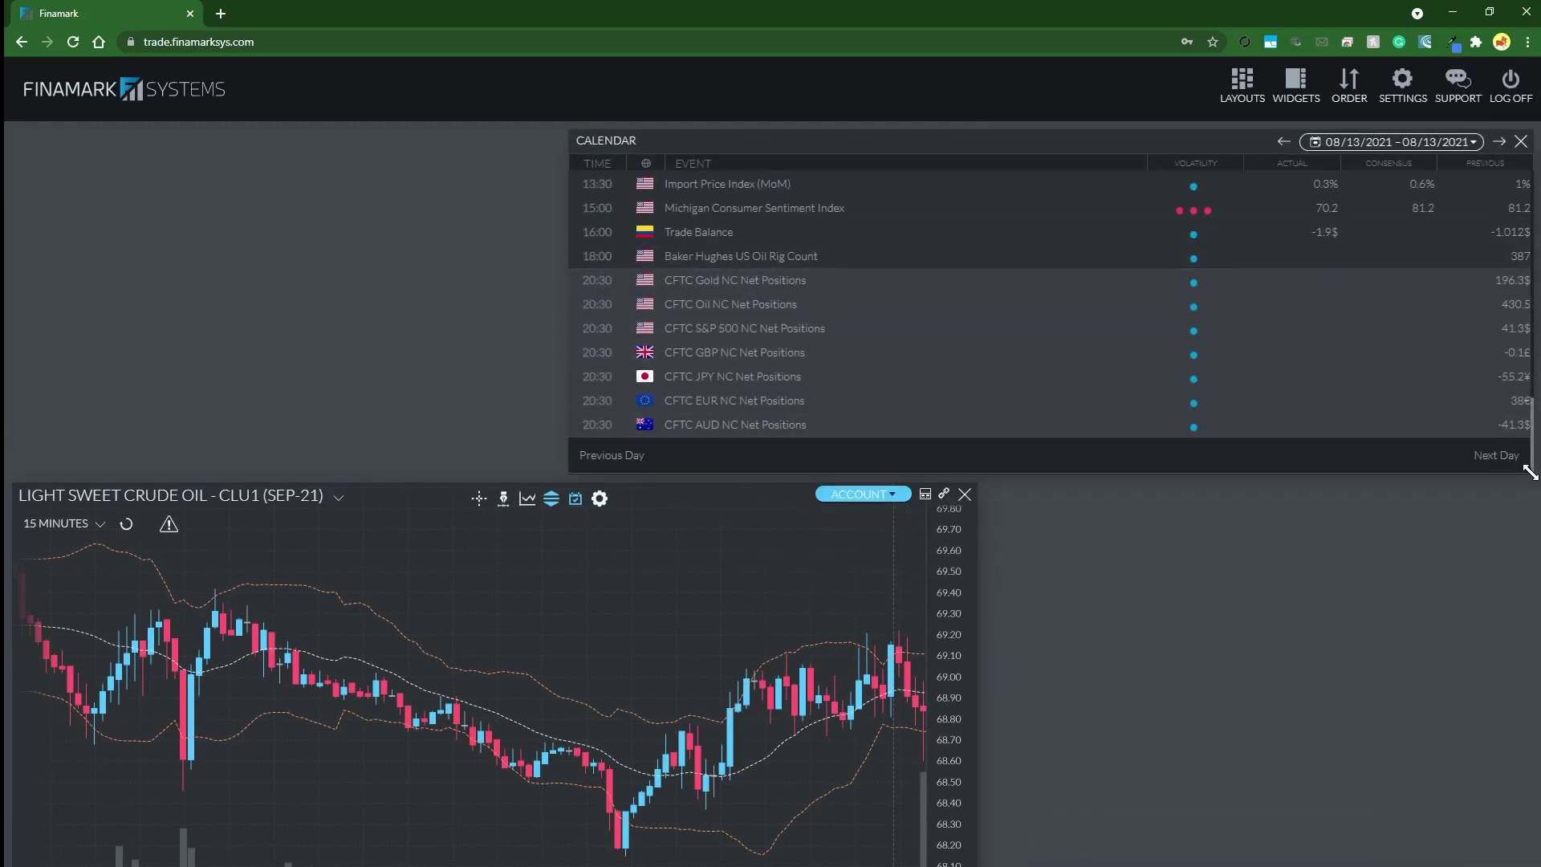
drag(1524, 464, 1232, 446)
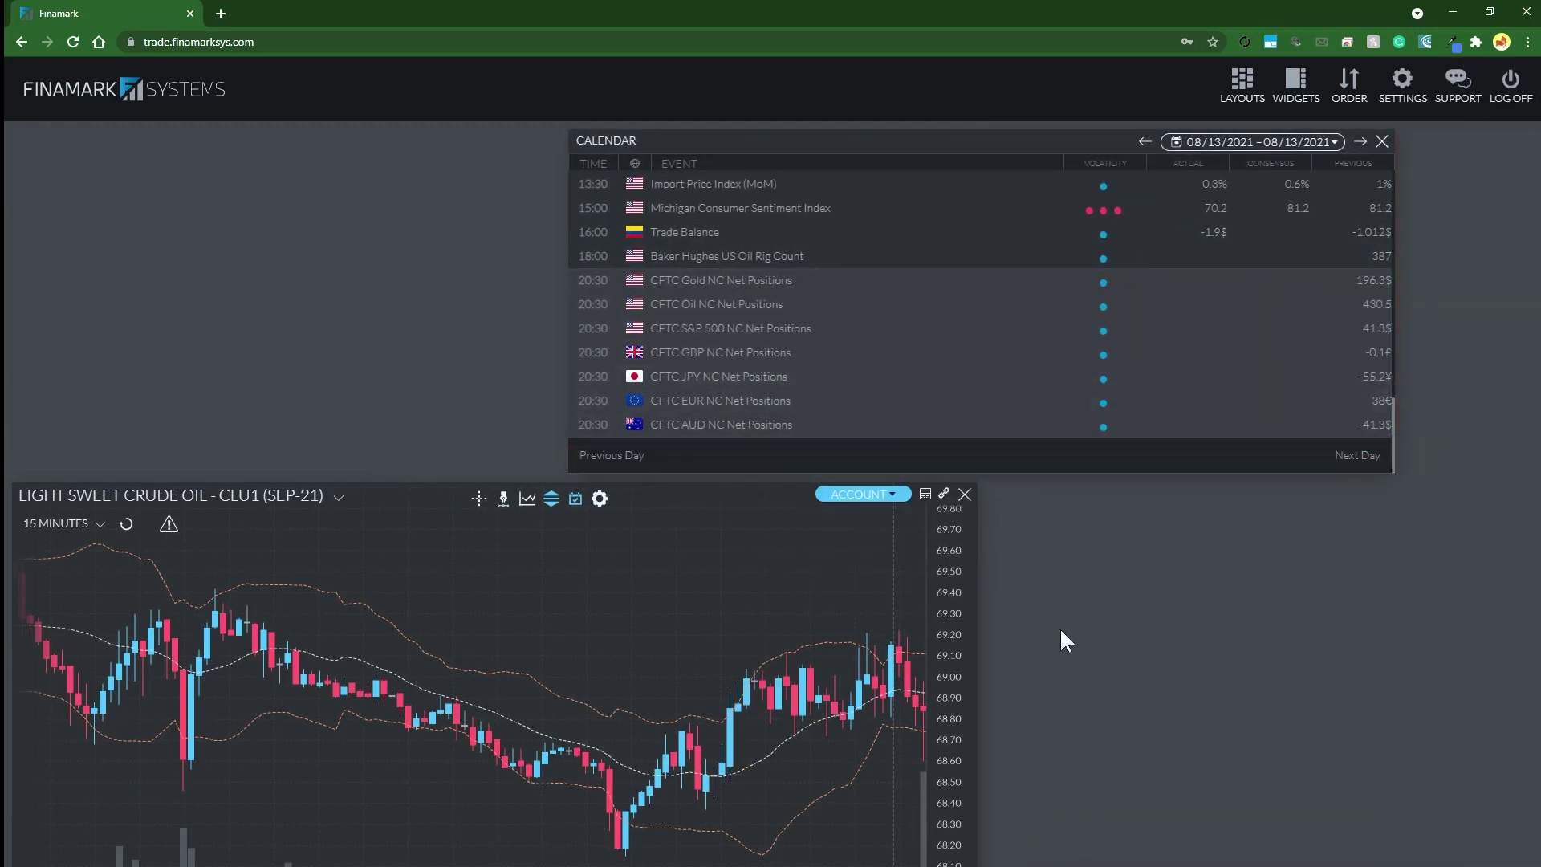
scroll(1060, 631, down, 5)
drag(970, 790, 739, 759)
scroll(912, 692, up, 5)
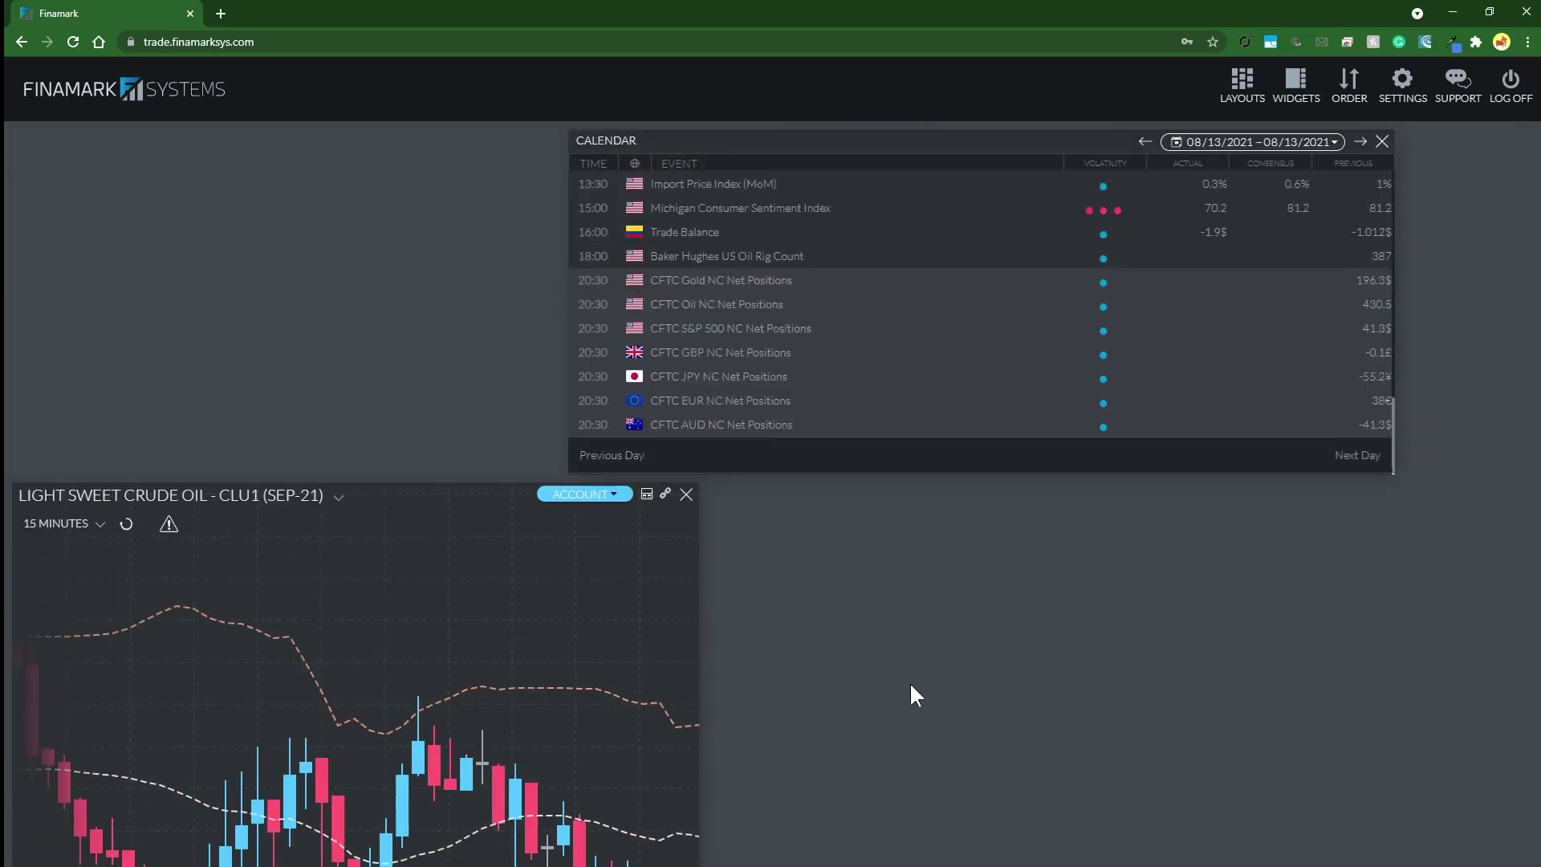
drag(603, 140, 742, 140)
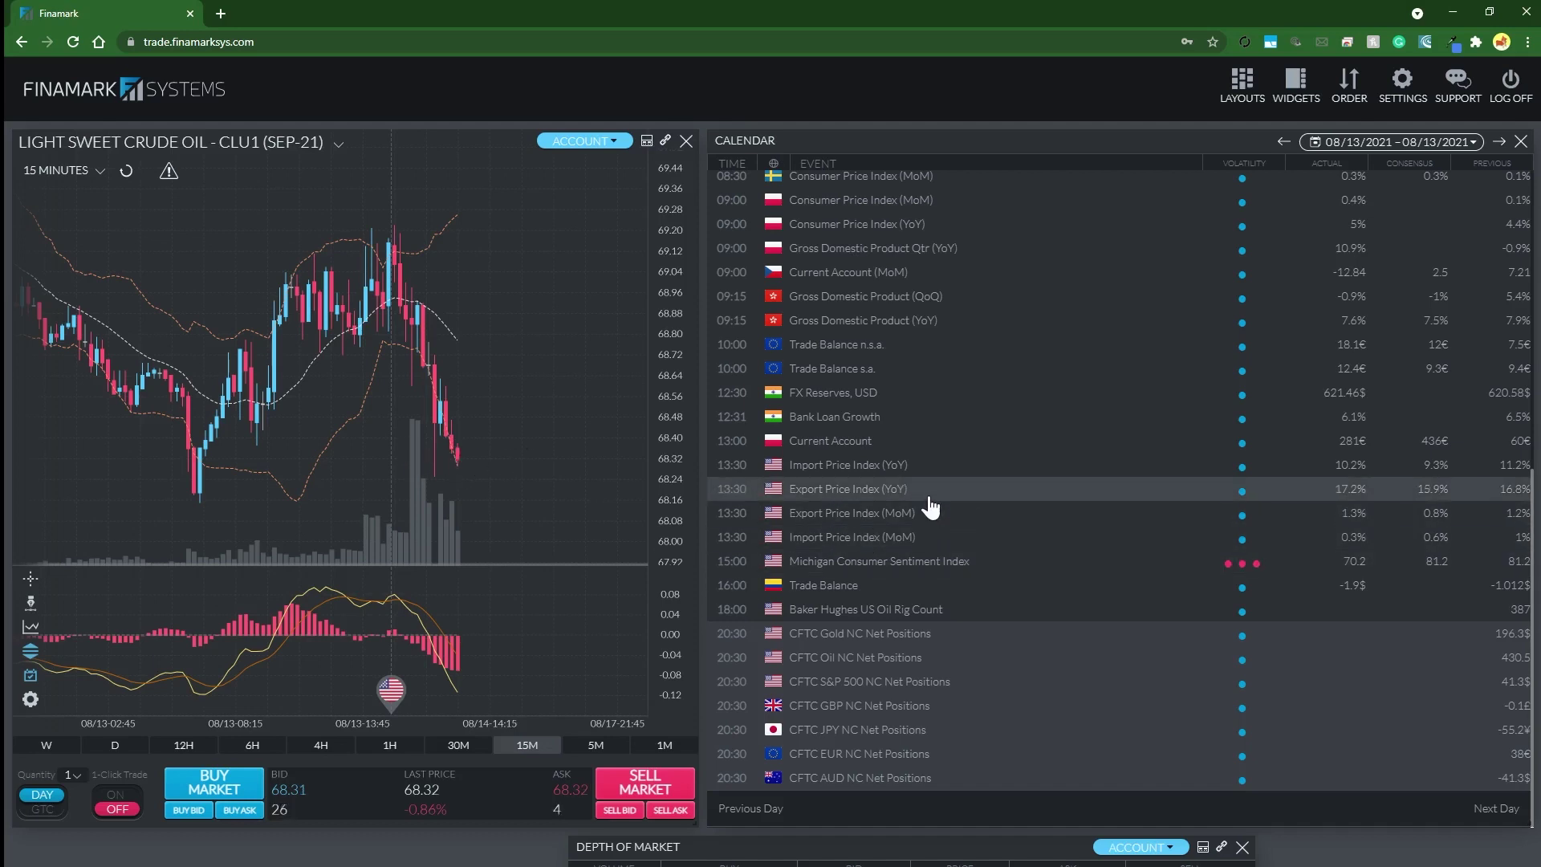
click(911, 566)
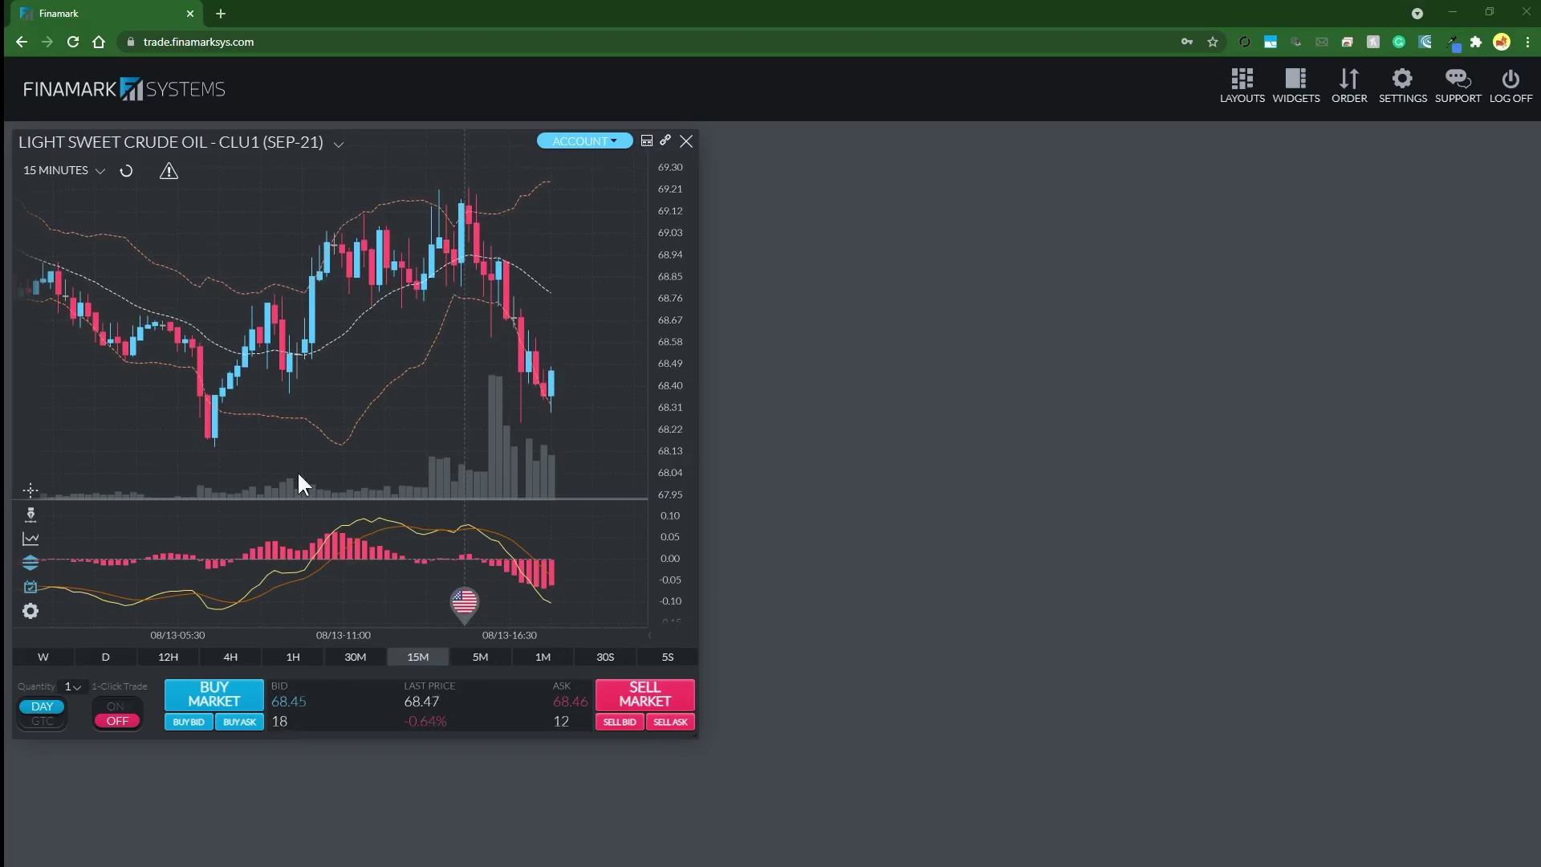
- Add a Depth of Market widget, place it beside the crude oil chart, and enlarge it to match the chart's height
click(1296, 84)
click(1457, 210)
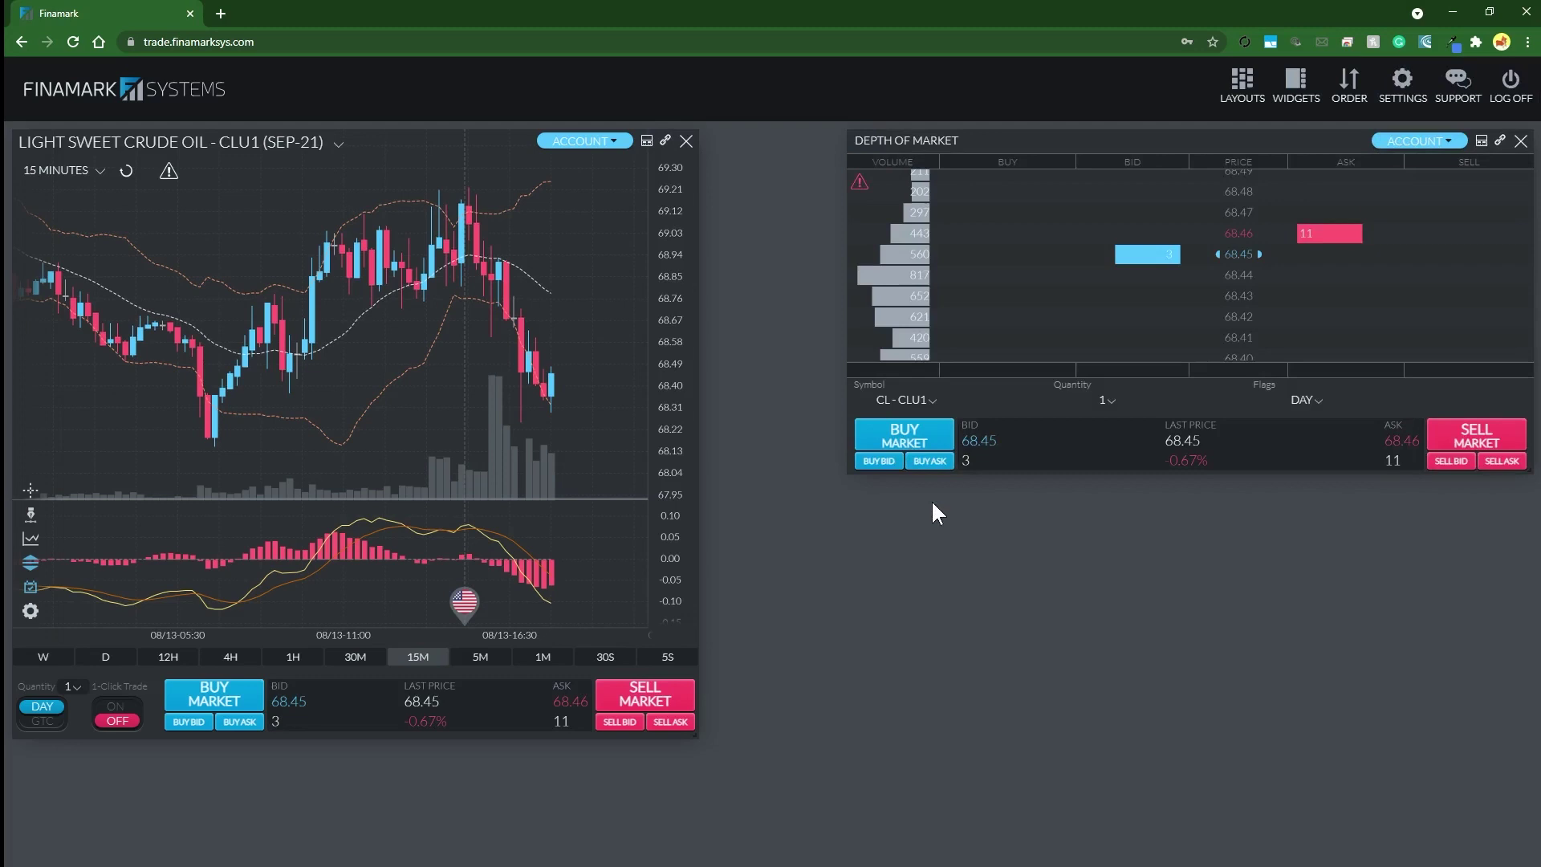
drag(1517, 473, 1369, 727)
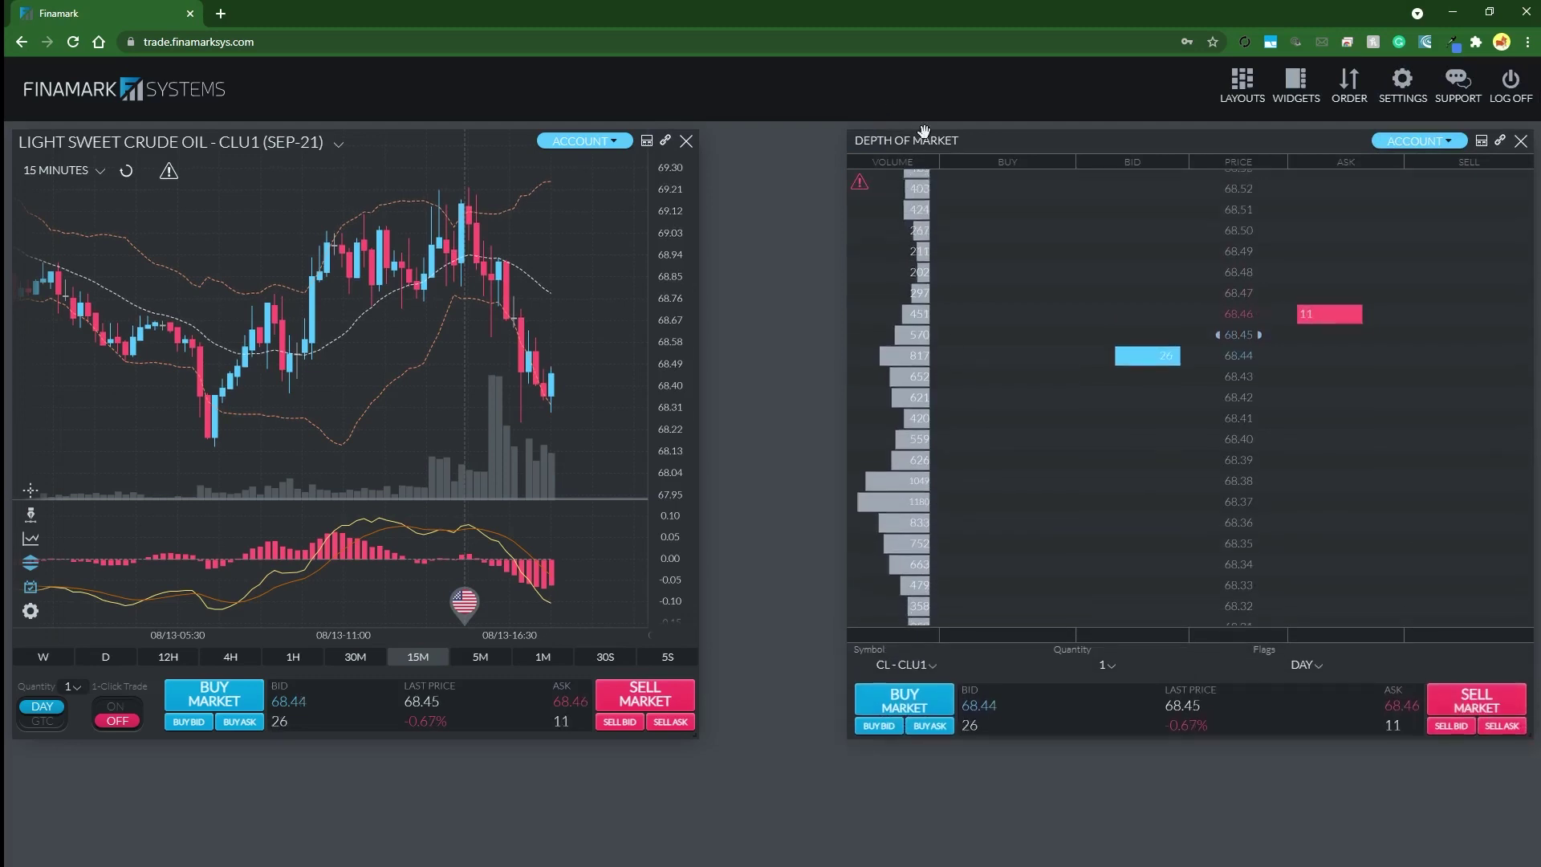
drag(929, 140, 787, 141)
mouse_move(1390, 737)
mouse_down()
mouse_move(1376, 826)
mouse_move(1359, 784)
mouse_move(1369, 747)
mouse_up()
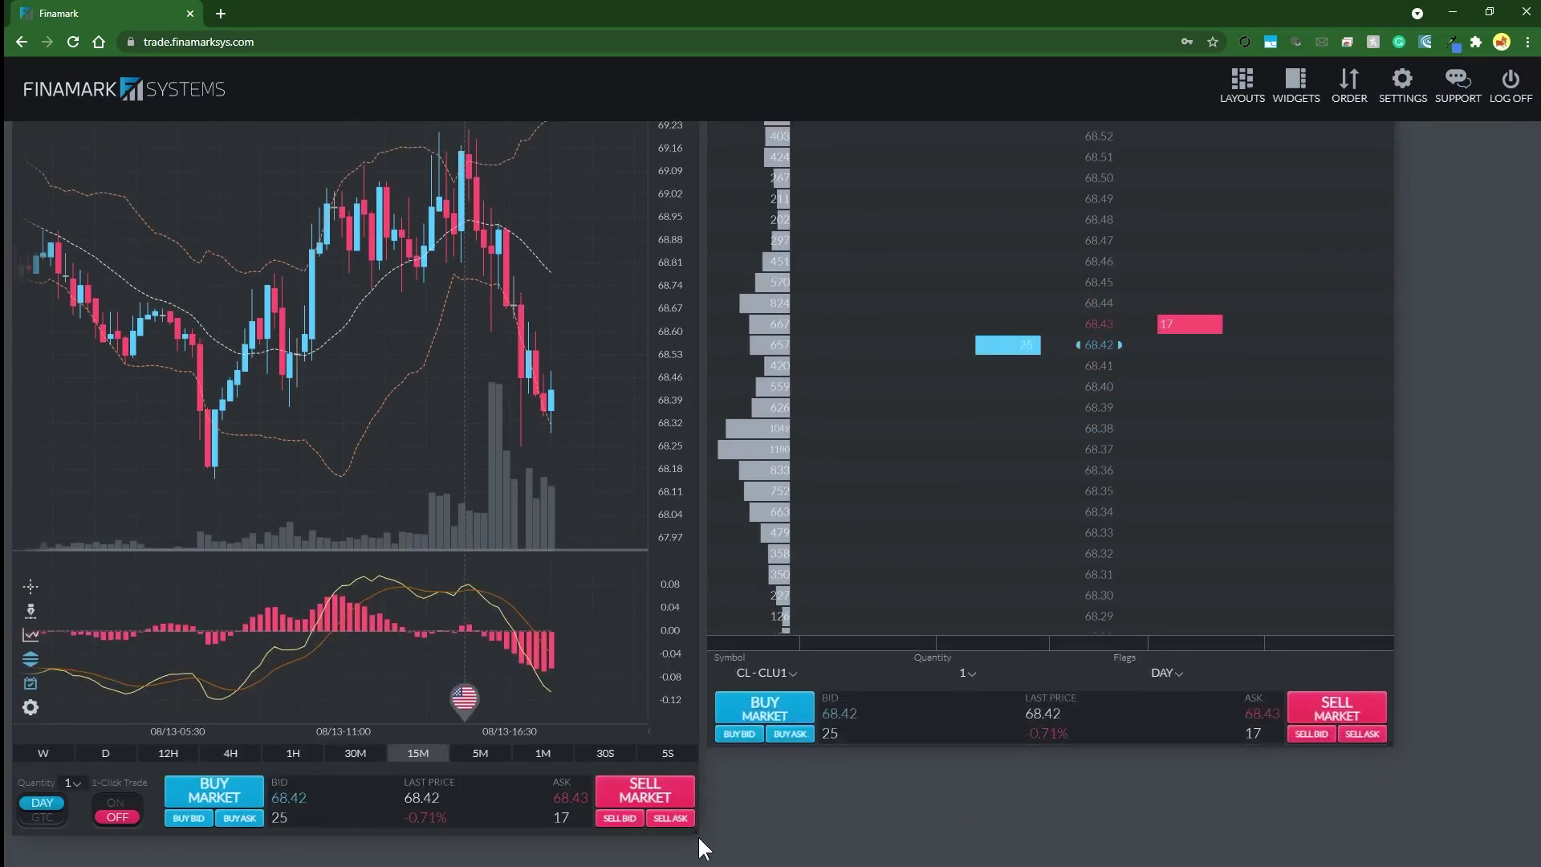
- Examine sell stop placement at 68.35 and the higher price levels in the Depth of Market ladder
click(1365, 571)
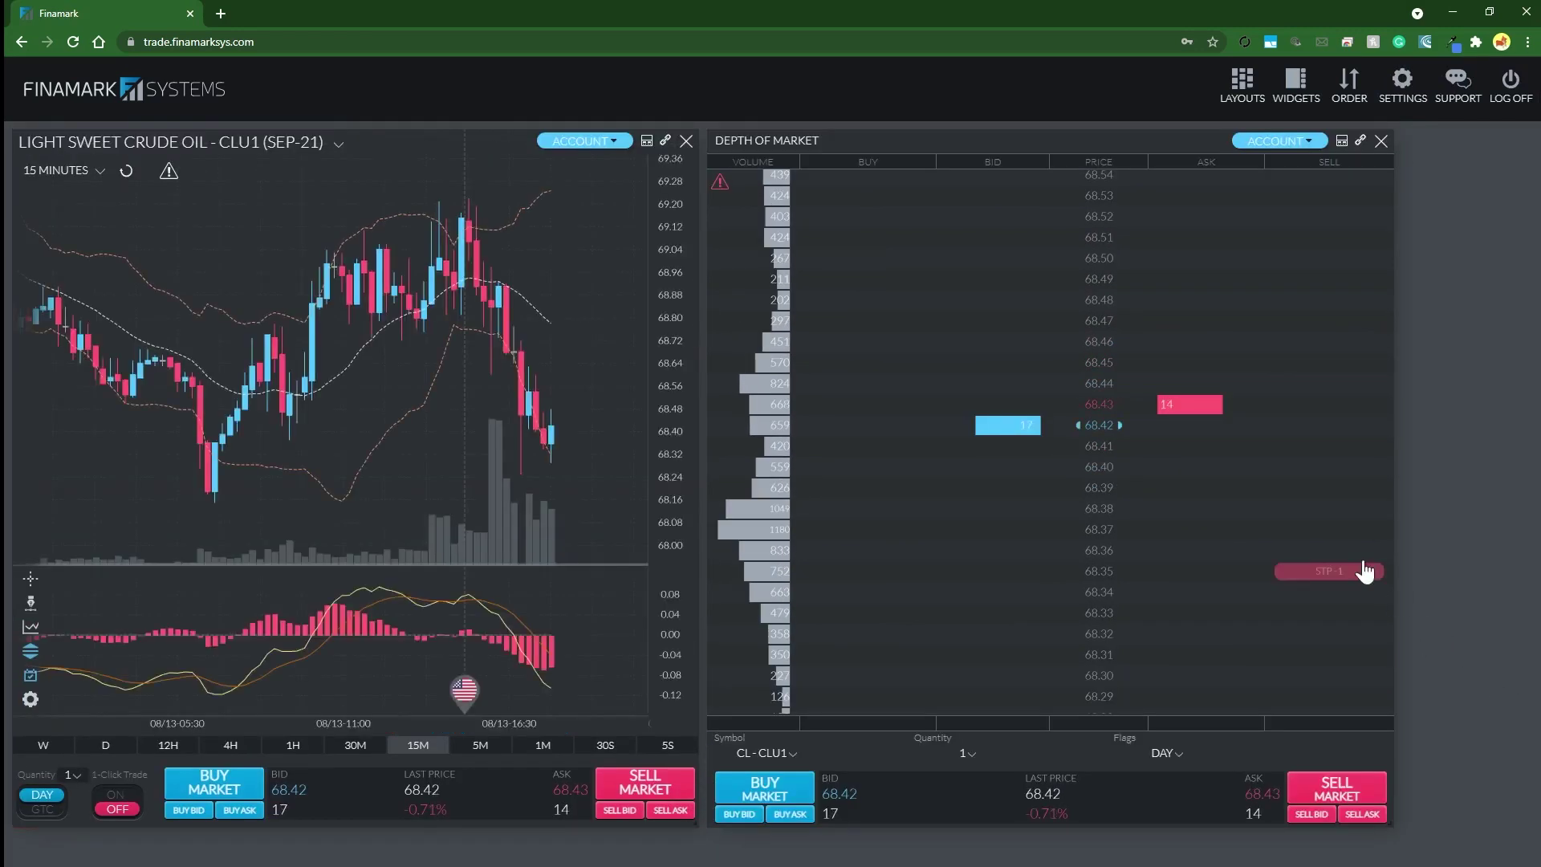
drag(1365, 571, 1153, 482)
scroll(1124, 473, up, 5)
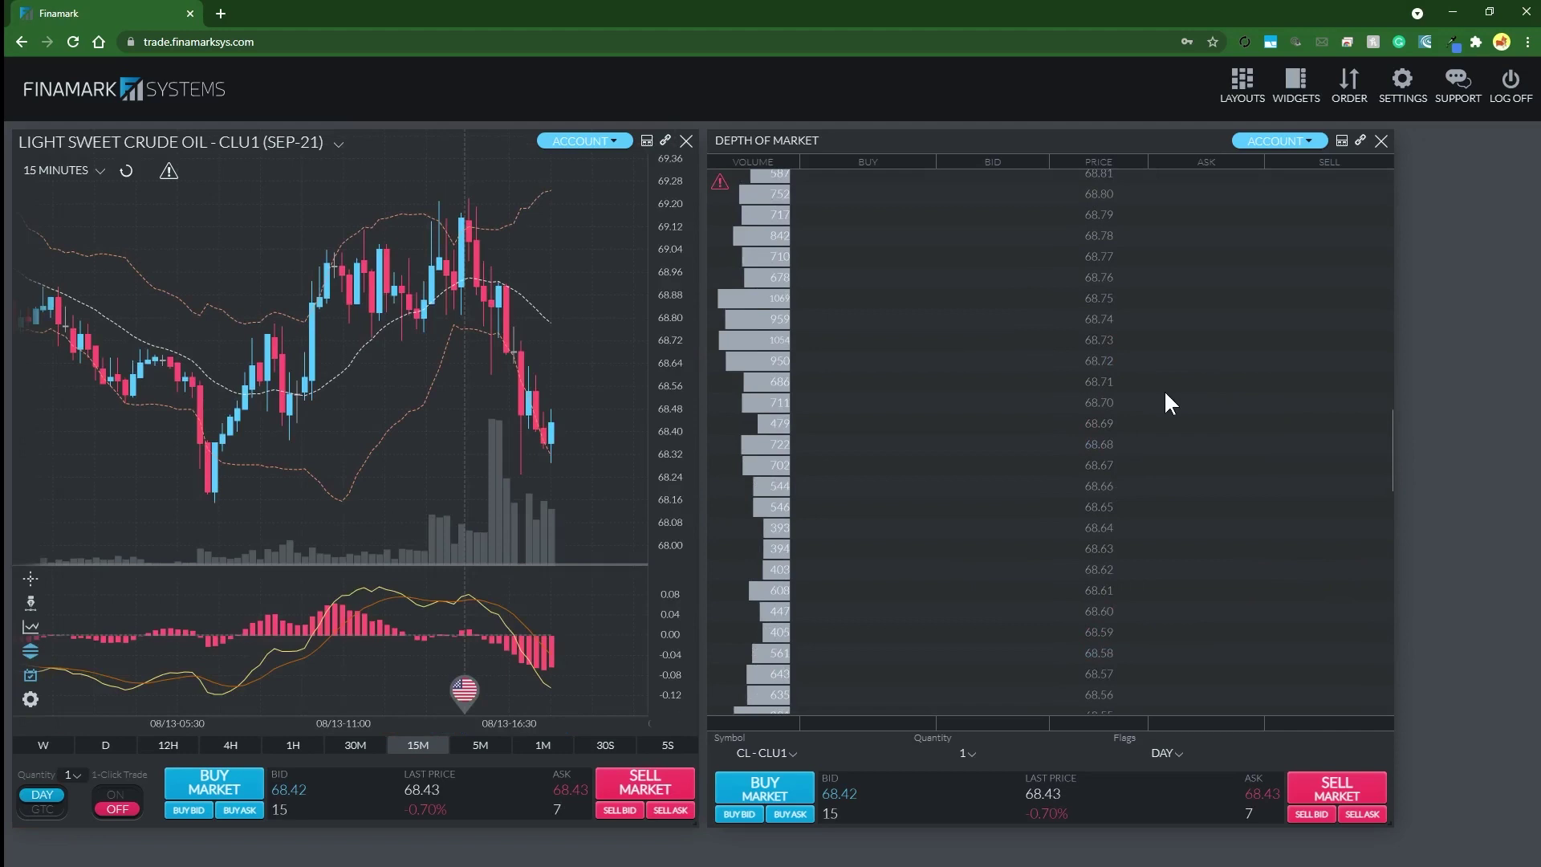
- Place a one-contract market buy on CLU1 with a 30-tick stop loss and 60-tick take profit, and review the PNL column
click(1349, 80)
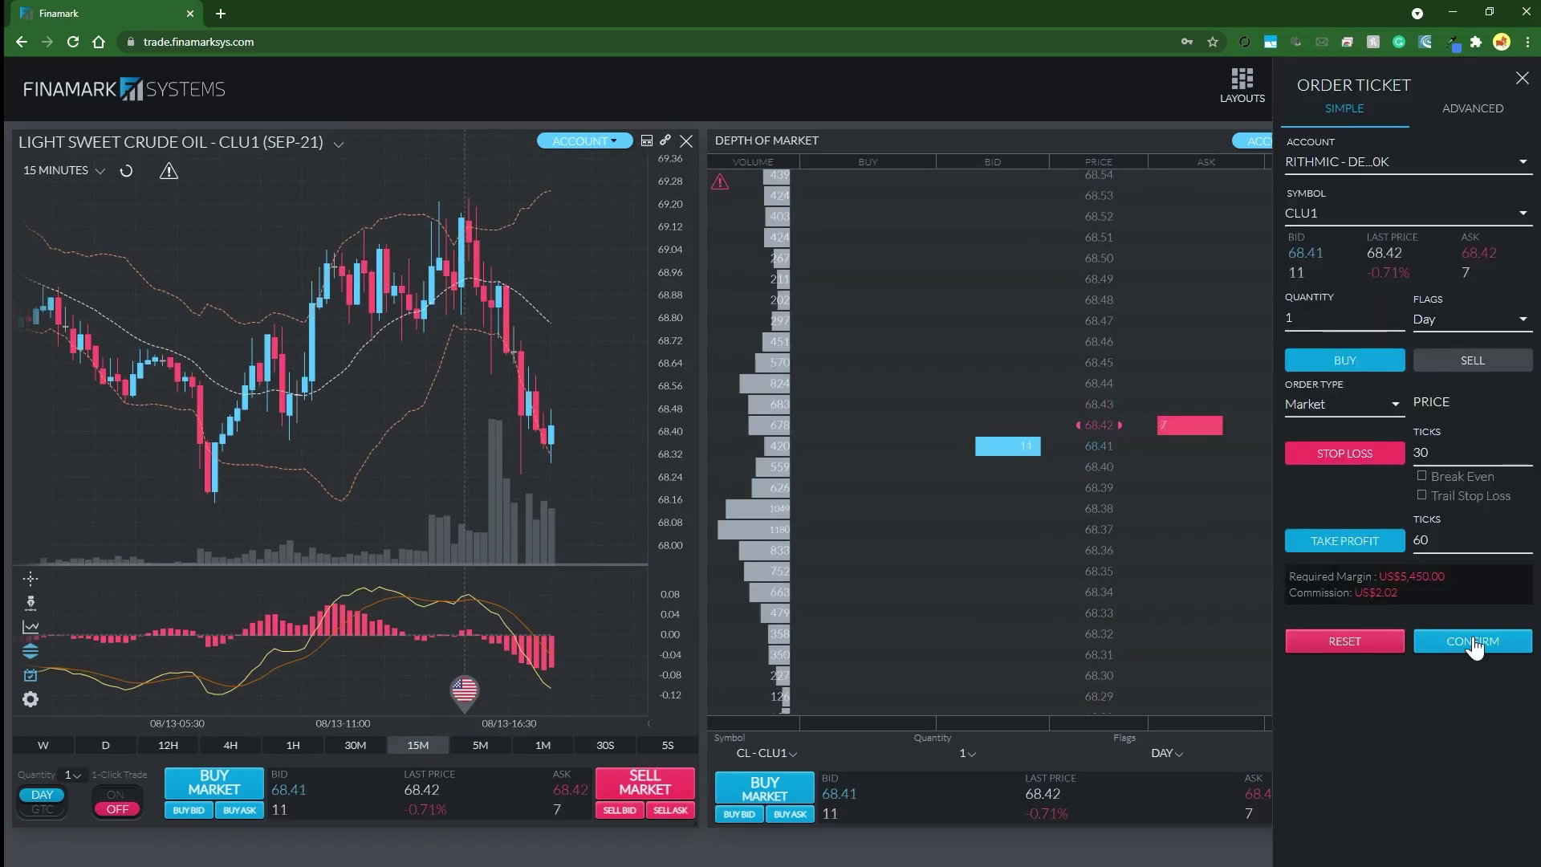
click(1473, 640)
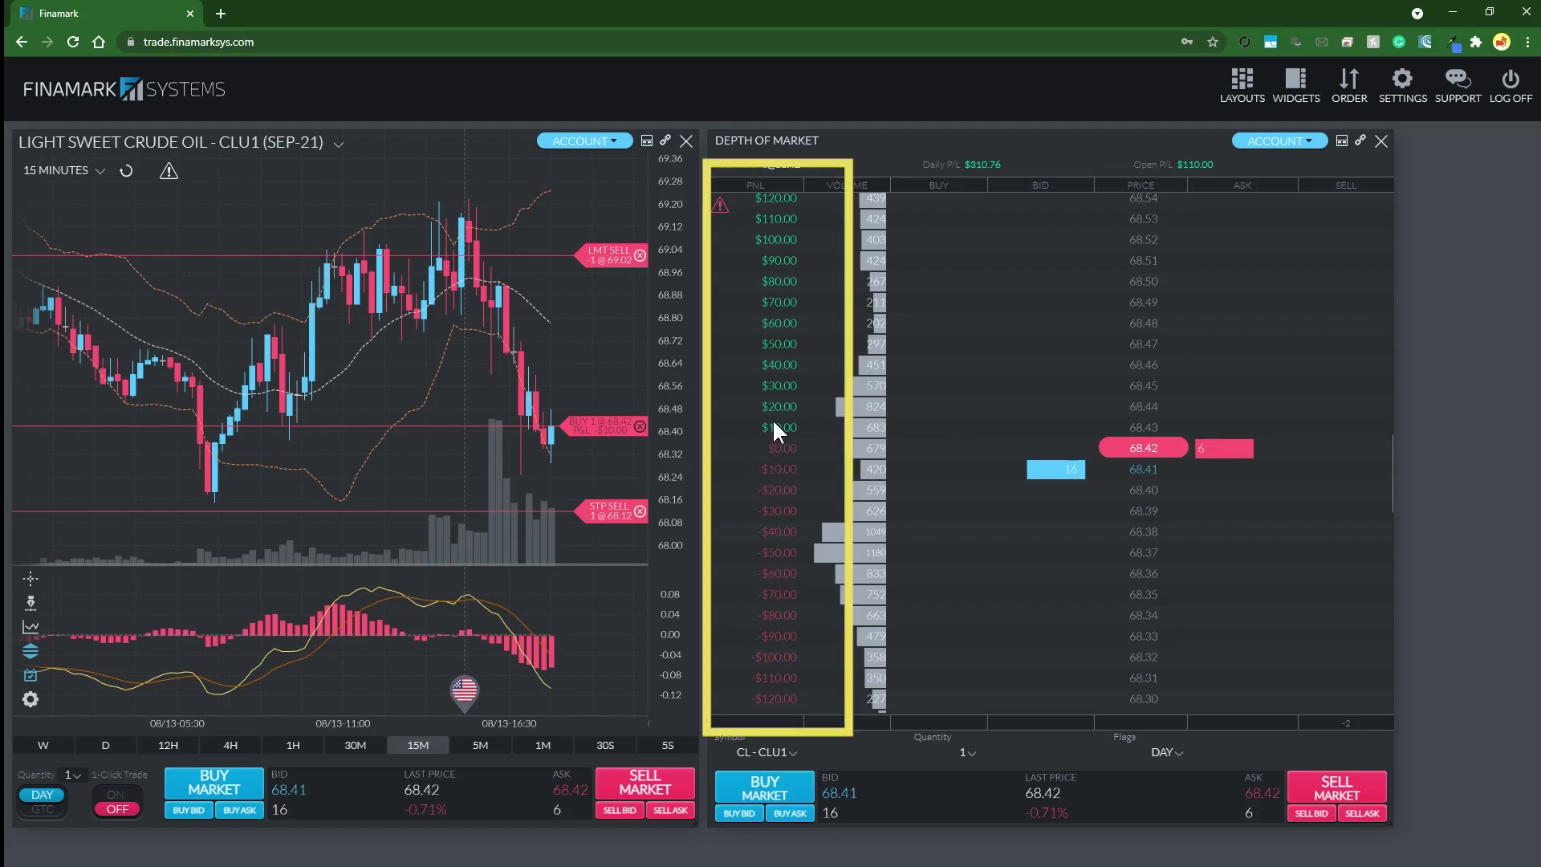
scroll(781, 397, up, 4)
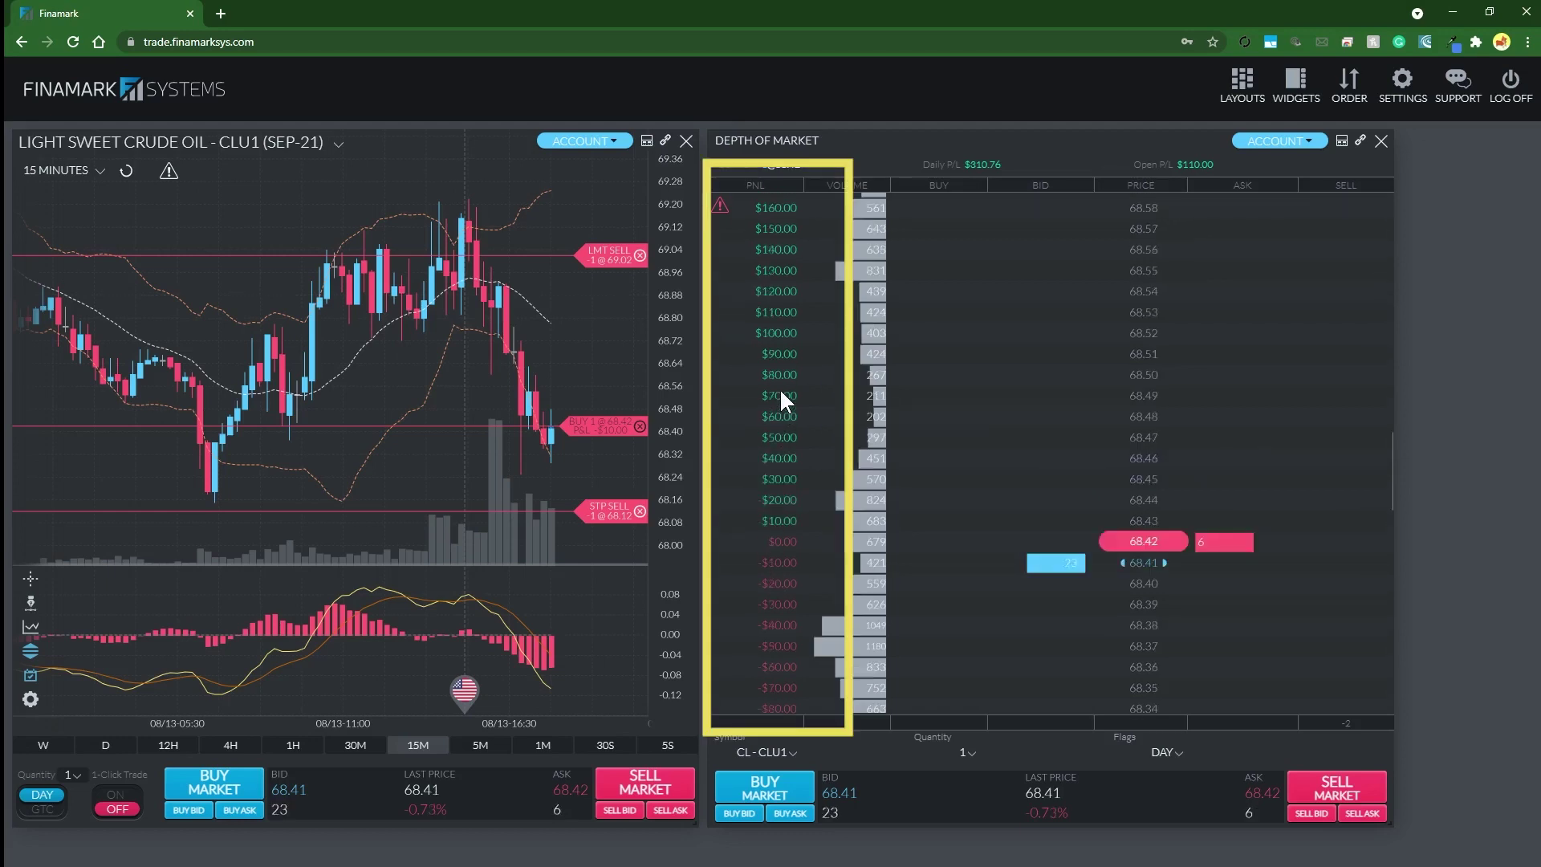
scroll(781, 397, down, 6)
scroll(779, 402, down, 2)
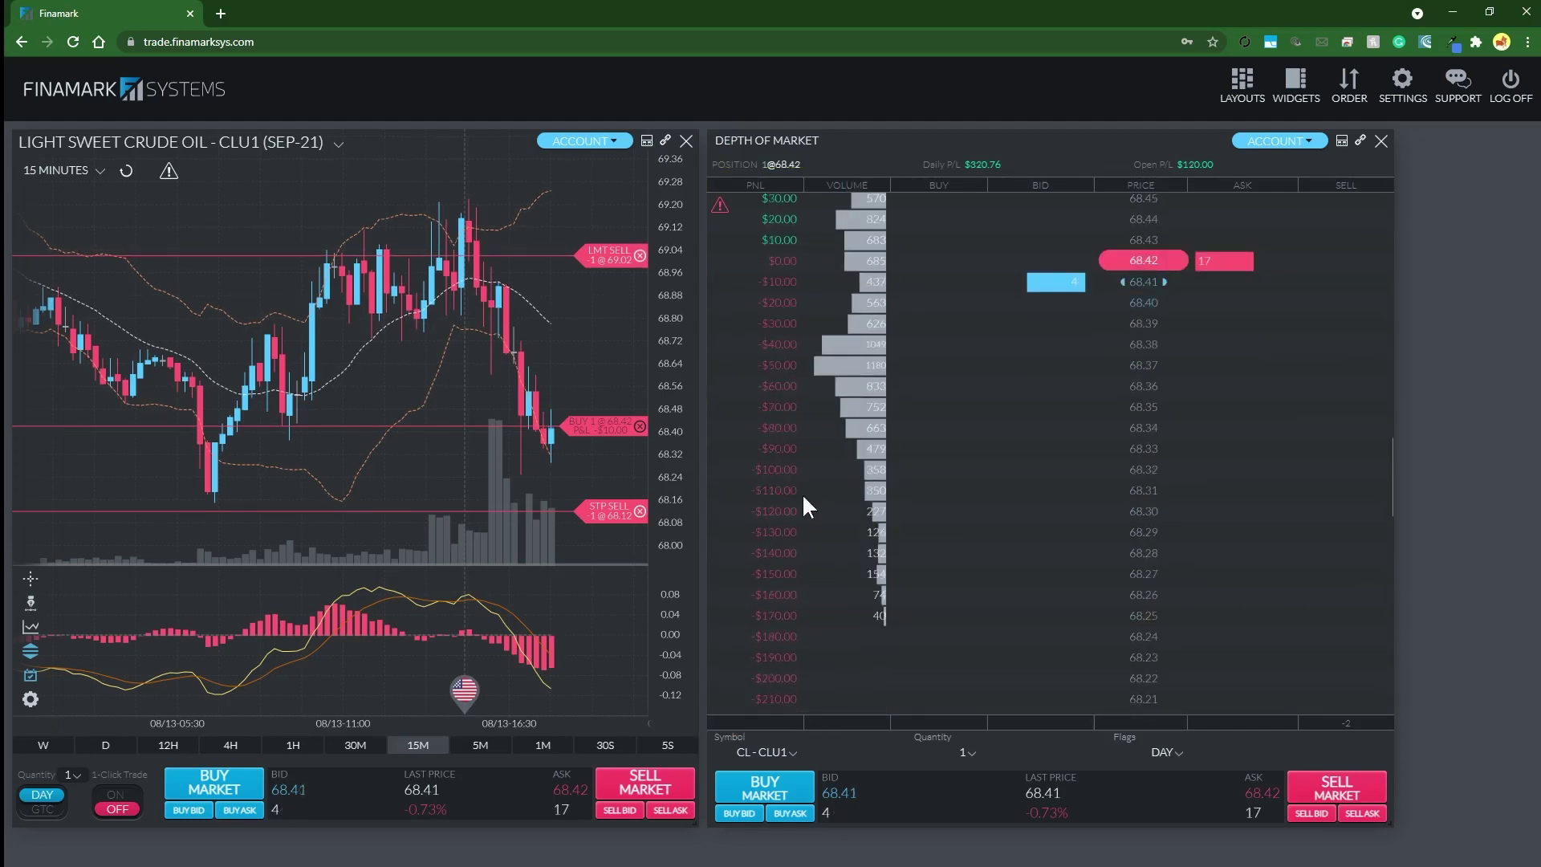
scroll(844, 480, up, 4)
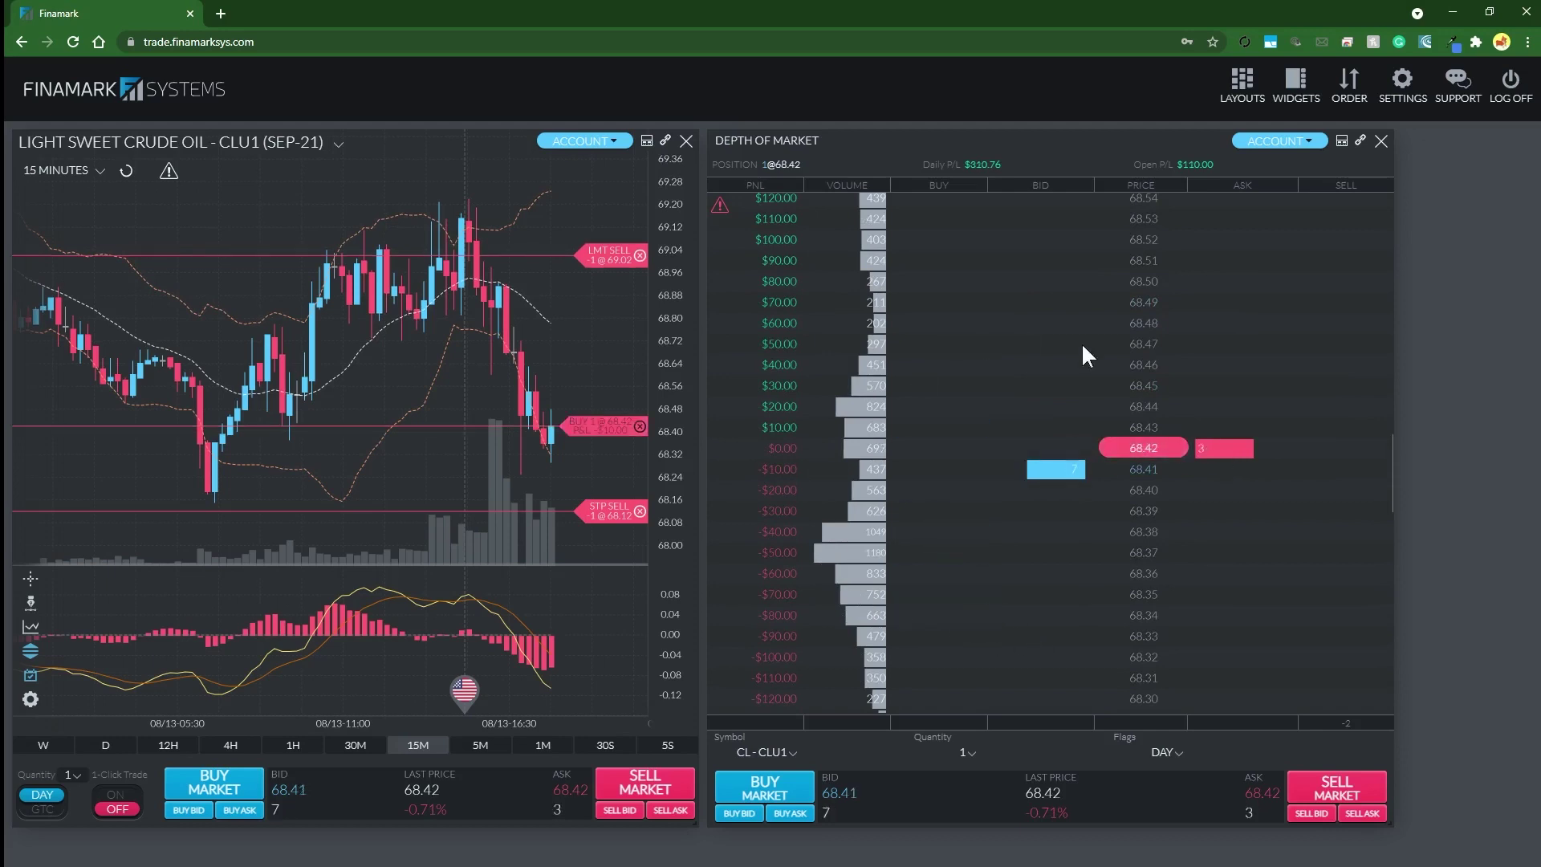
- Bring up the close-position prompt for CLU1 and the market buy order ticket, dismissing each without submitting
click(1140, 453)
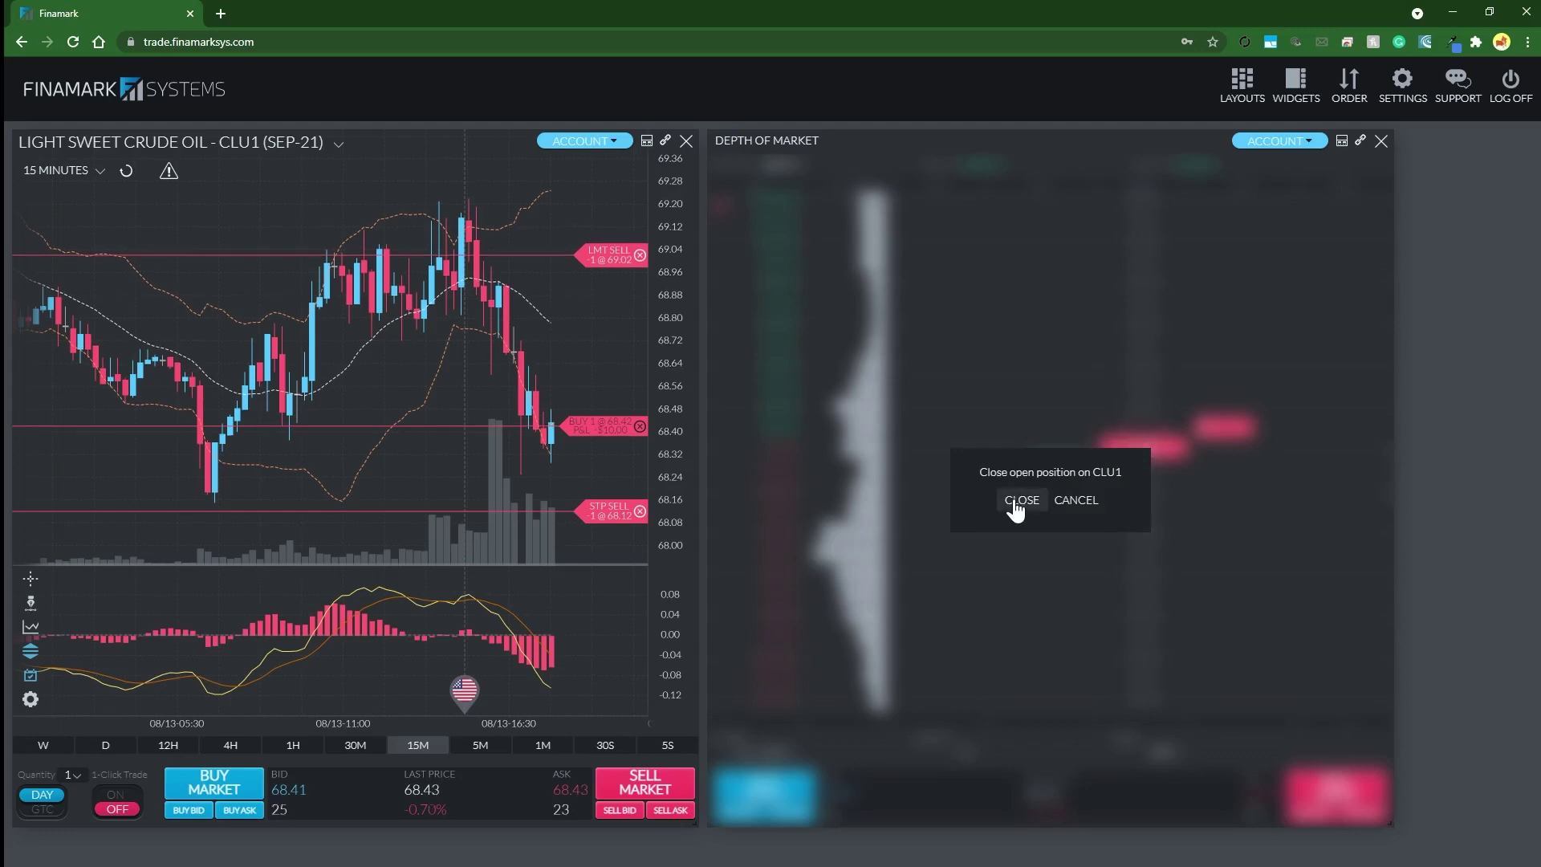
click(1084, 501)
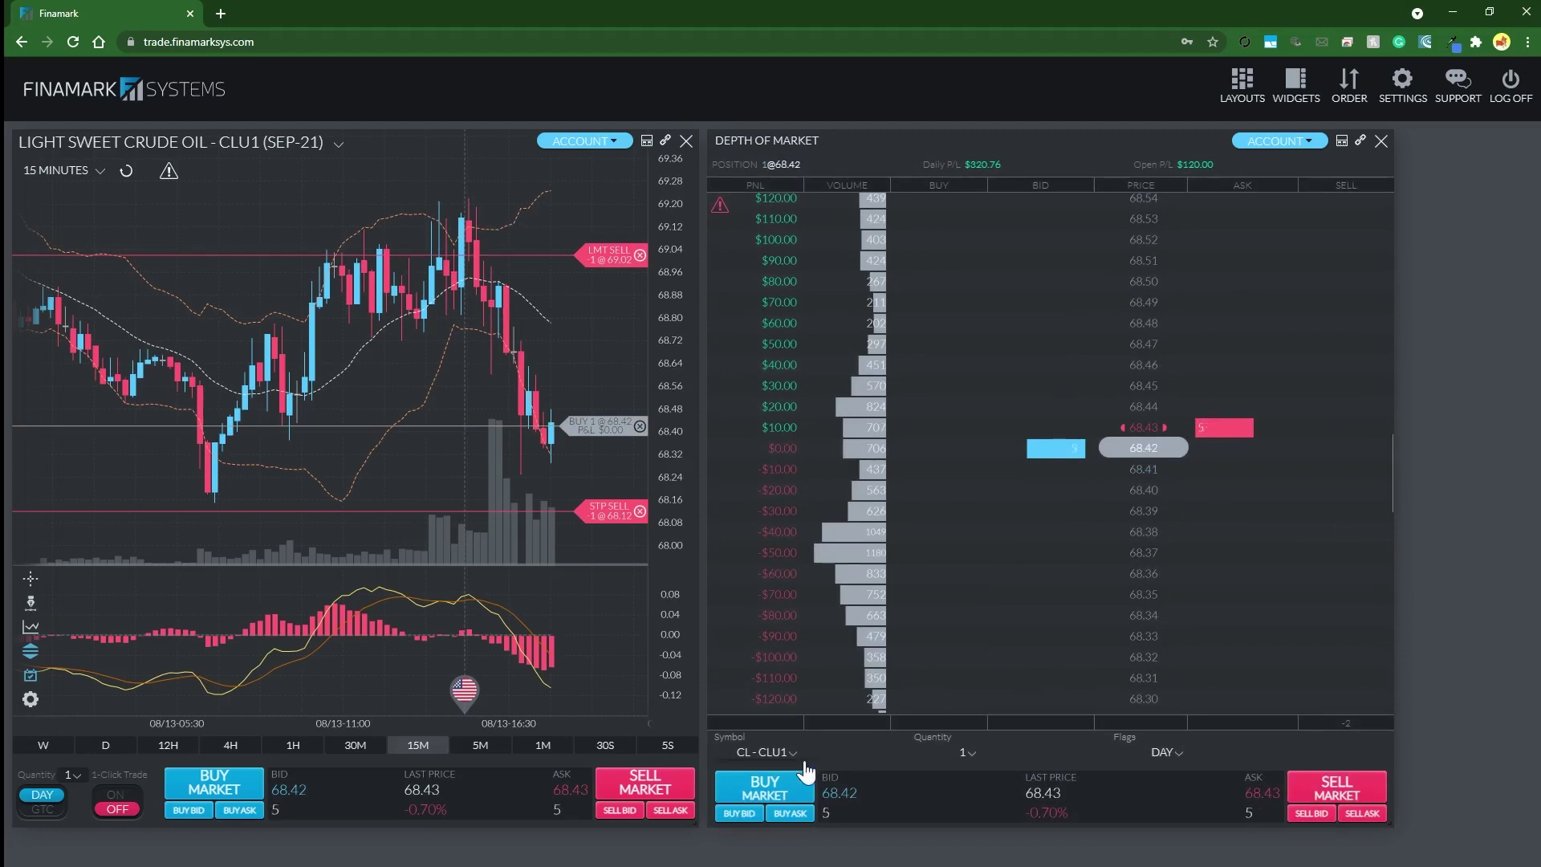
click(778, 793)
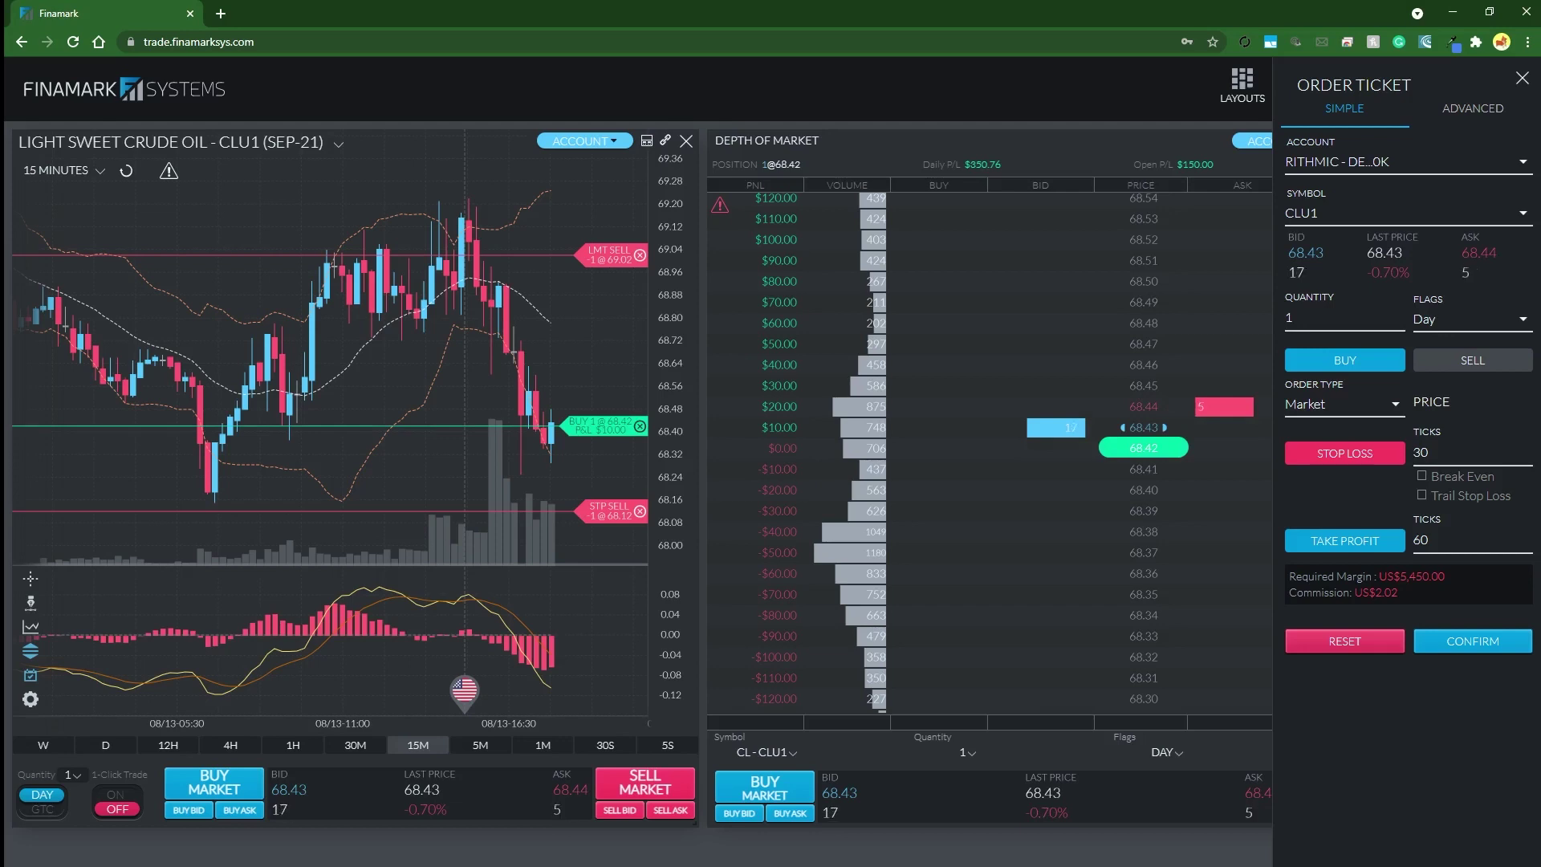
click(1522, 79)
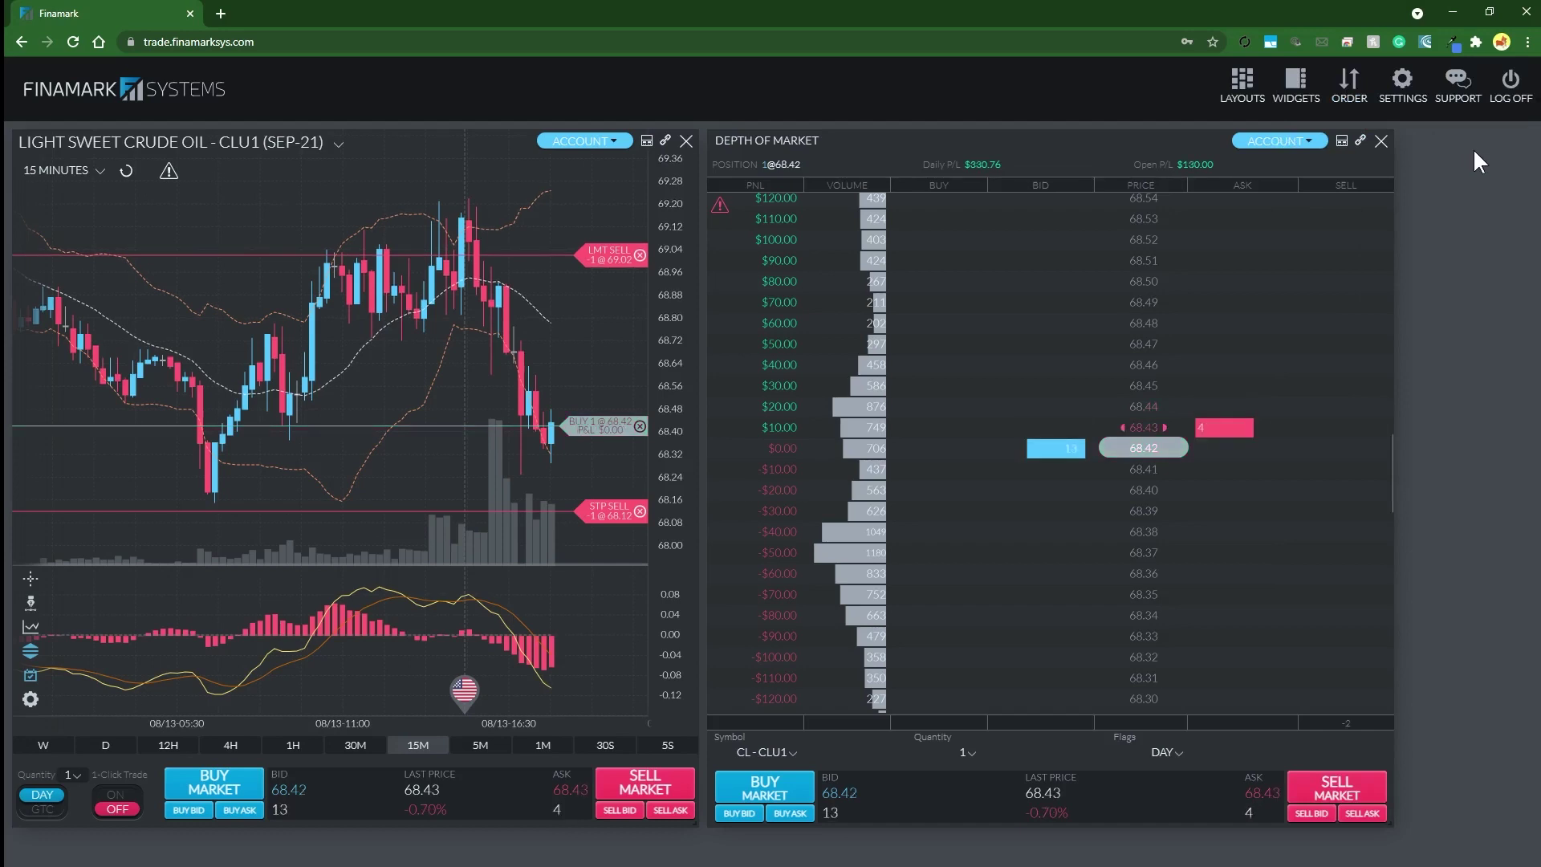
- Enable 1-Click Trading as the platform default in the platform settings and save the change
click(1403, 80)
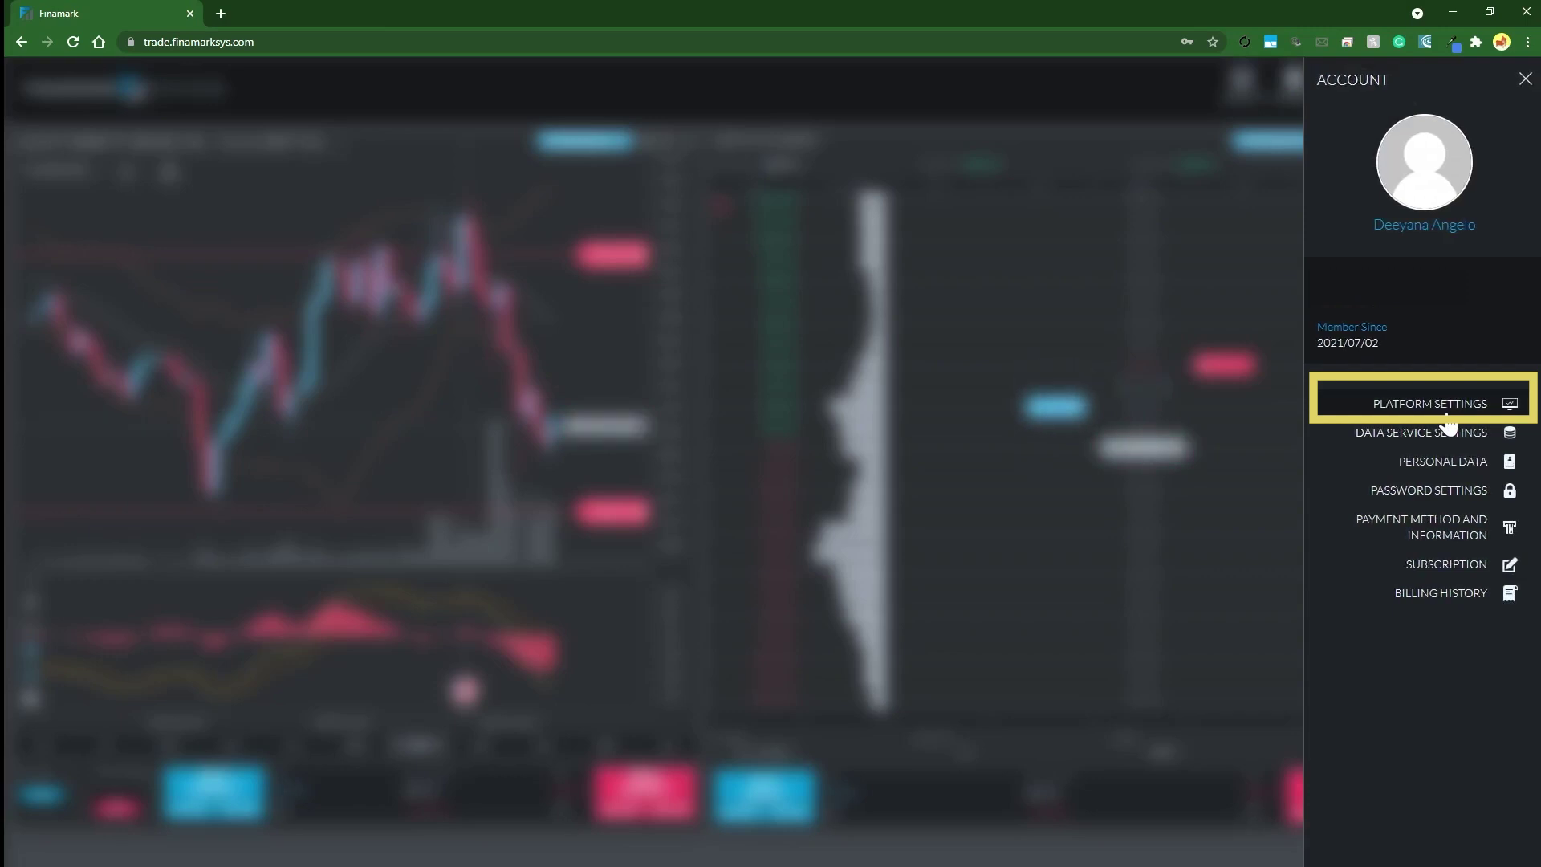
click(1448, 417)
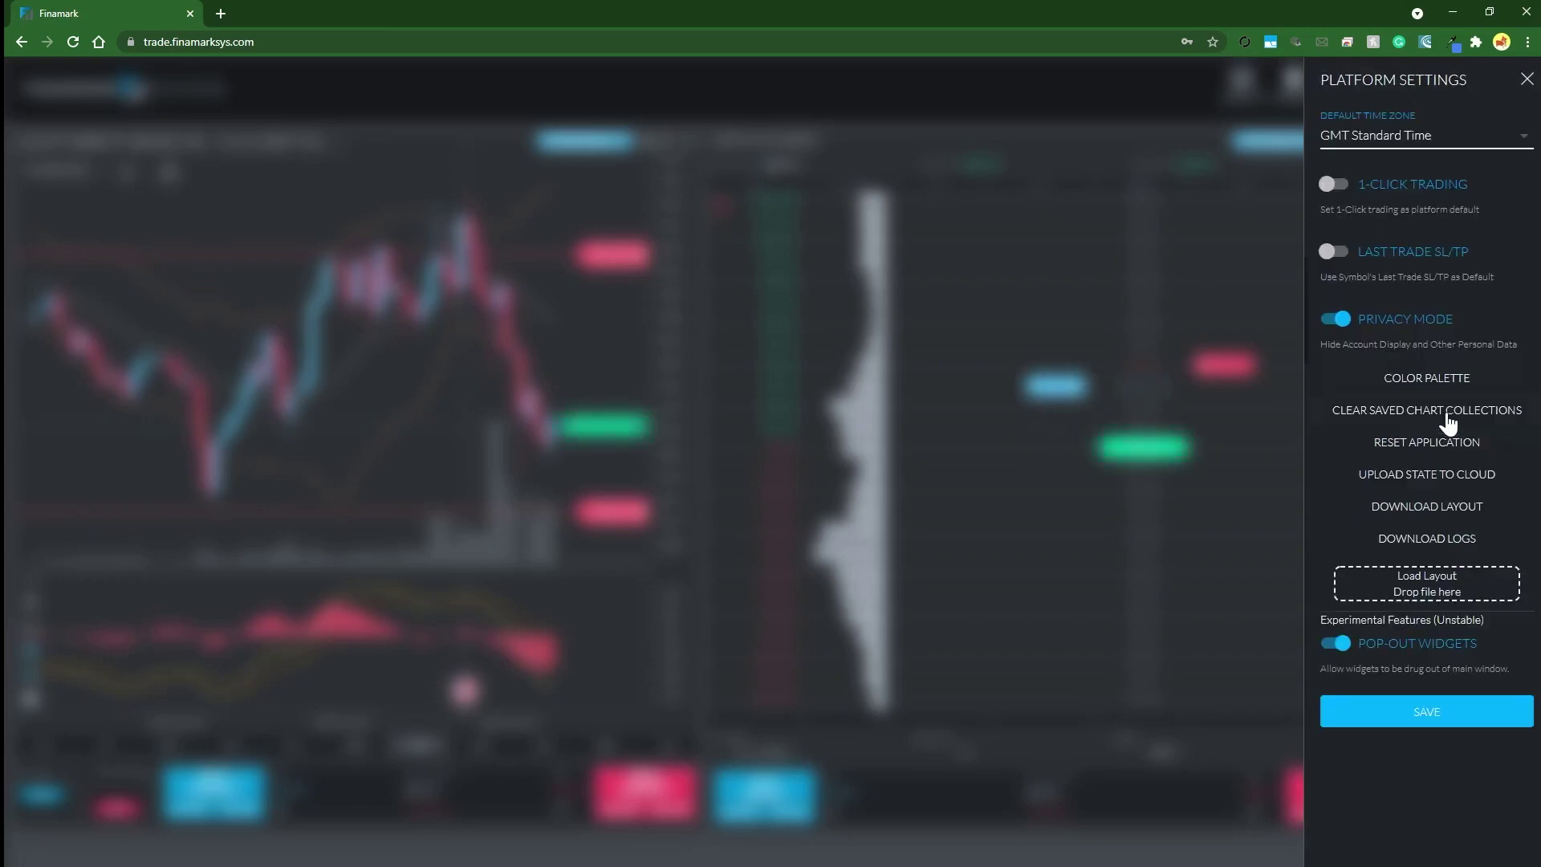
click(1335, 186)
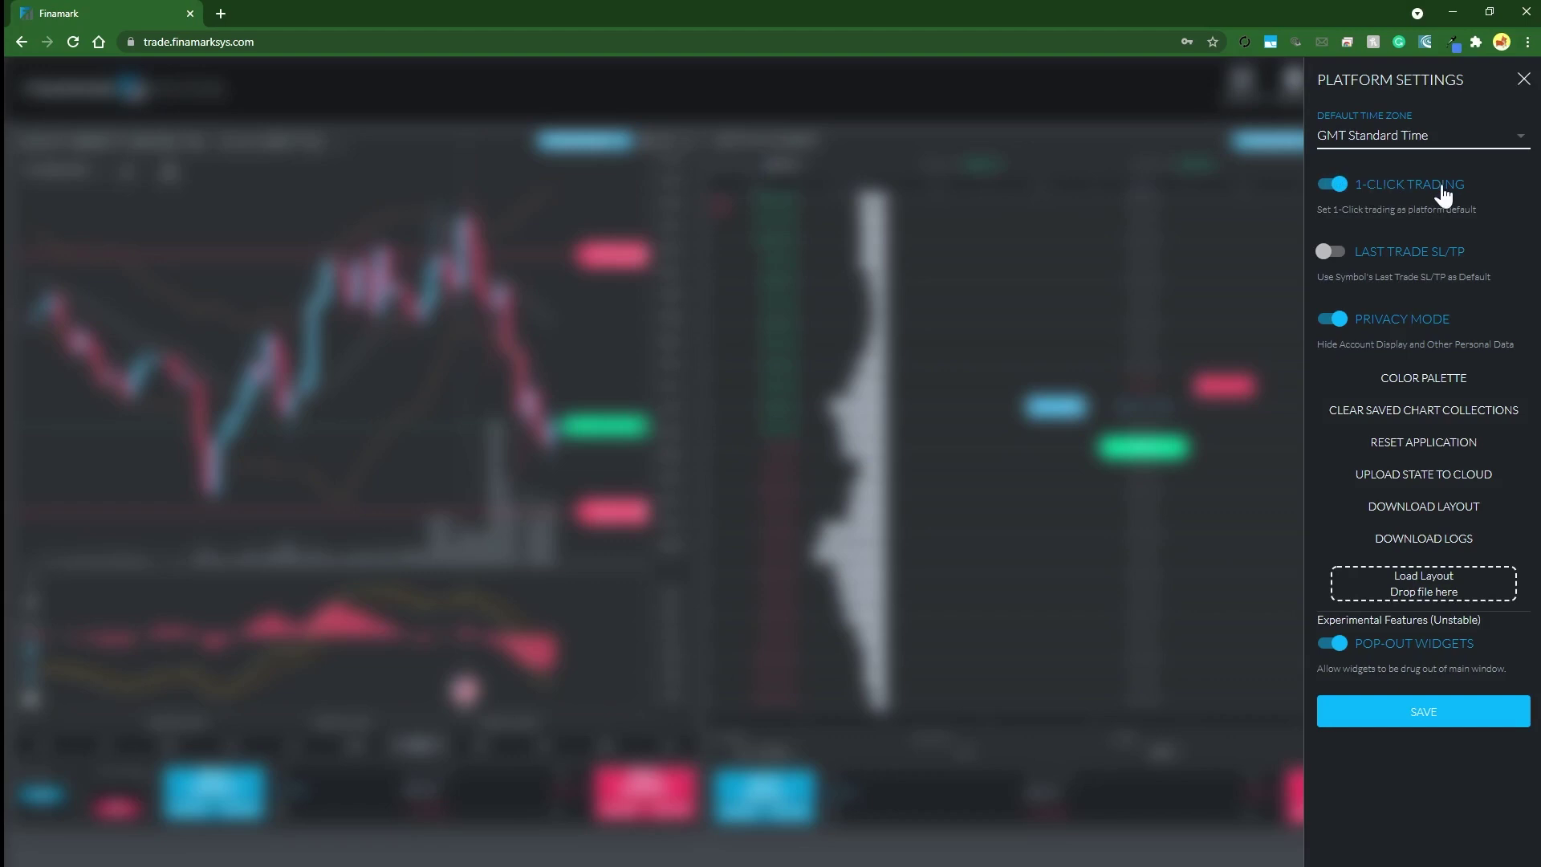
click(1413, 714)
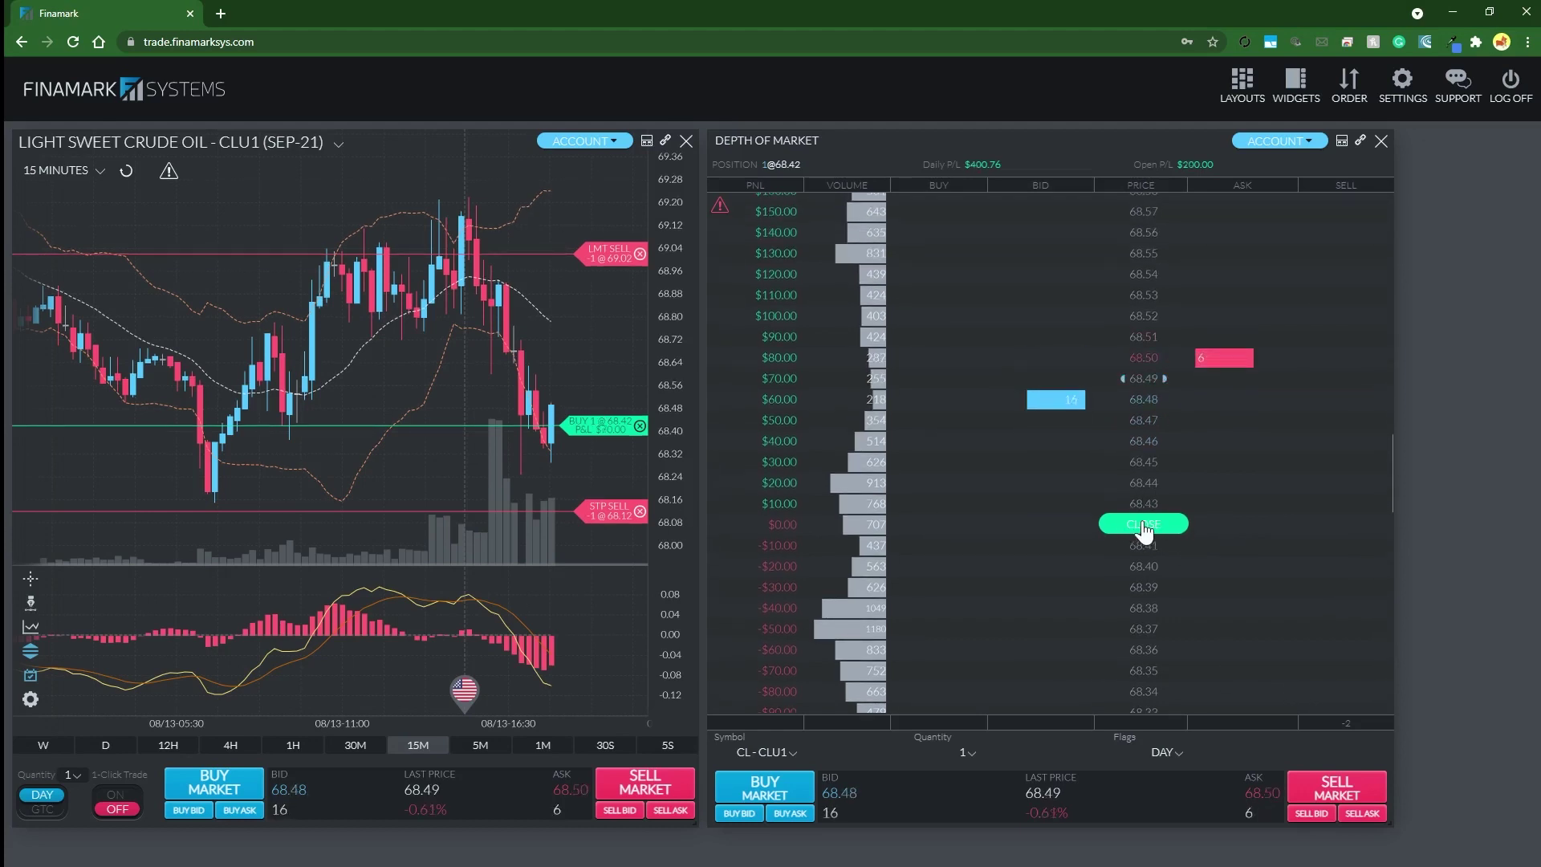
- Examine the open position, the sell stop at 68.12 and the sell limit at 69.02 in the Depth of Market ladder
scroll(1248, 562, down, 10)
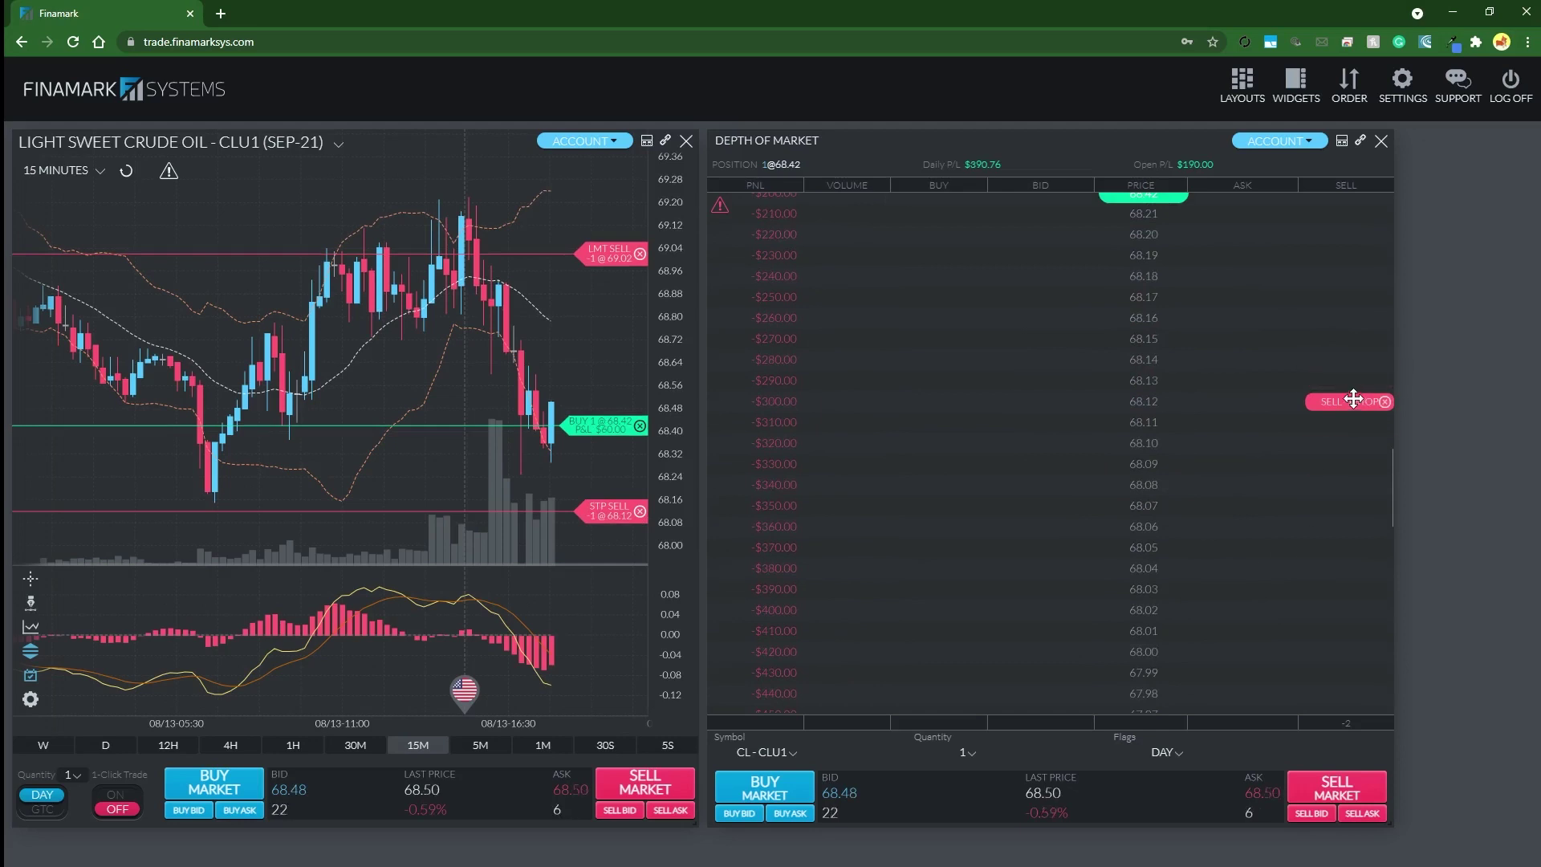
scroll(1255, 561, up, 14)
scroll(1250, 559, up, 10)
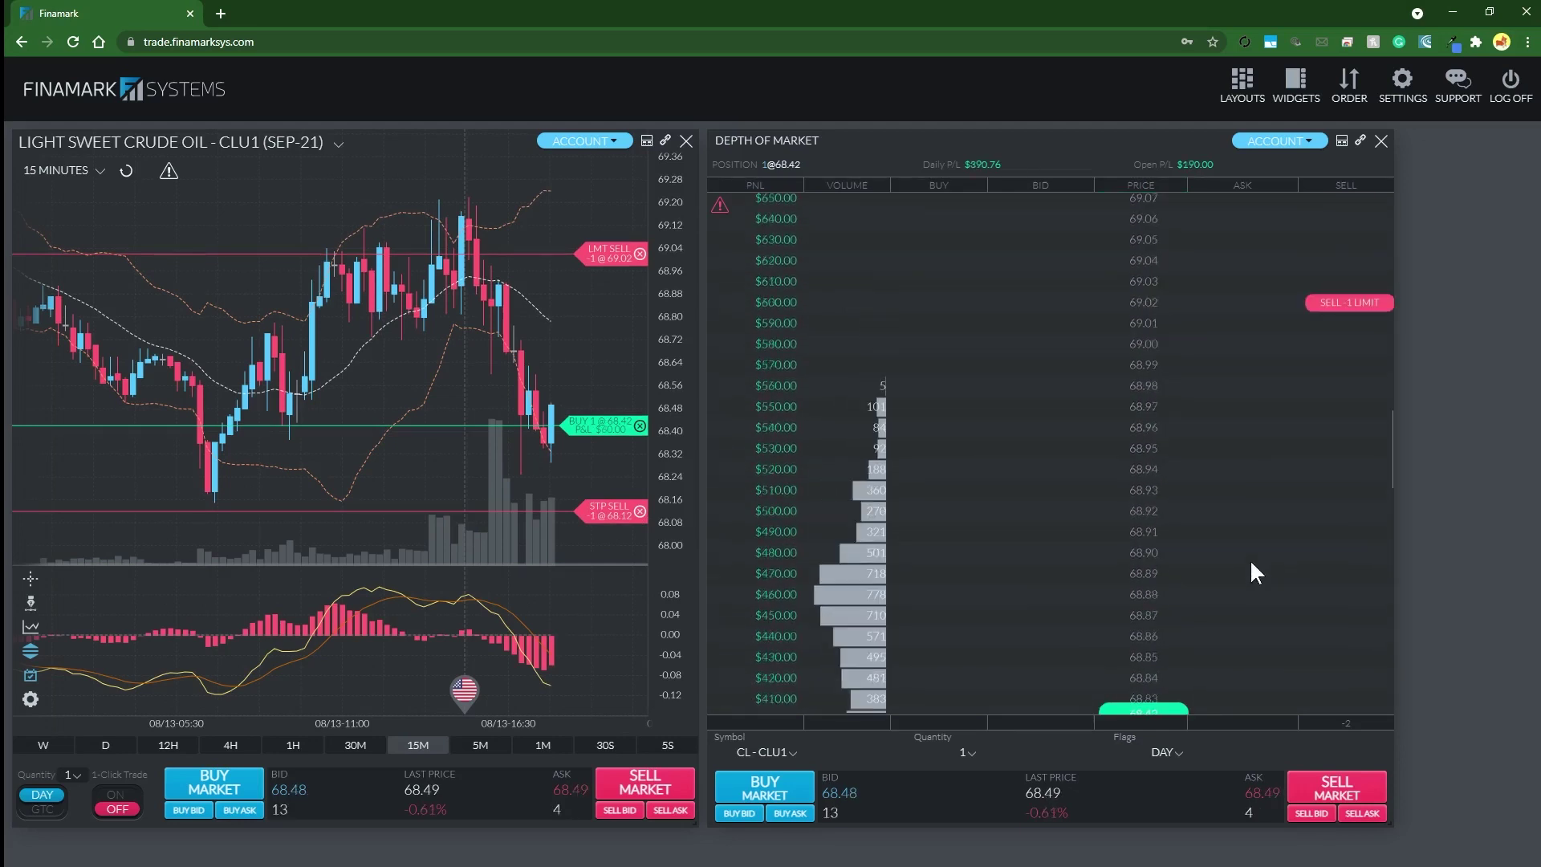
scroll(1252, 482, down, 10)
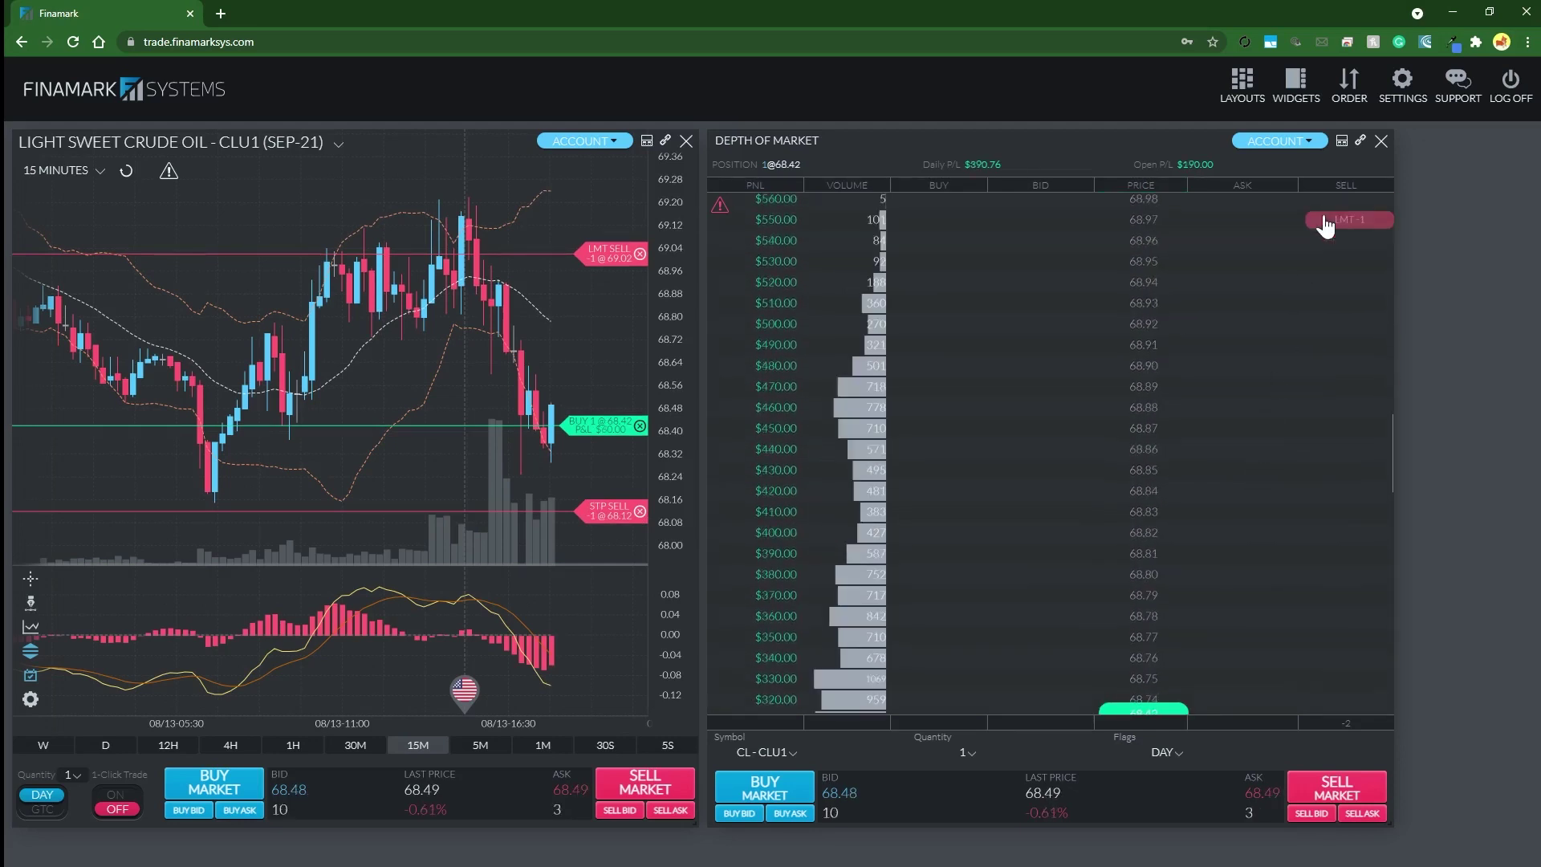
scroll(1244, 540, down, 8)
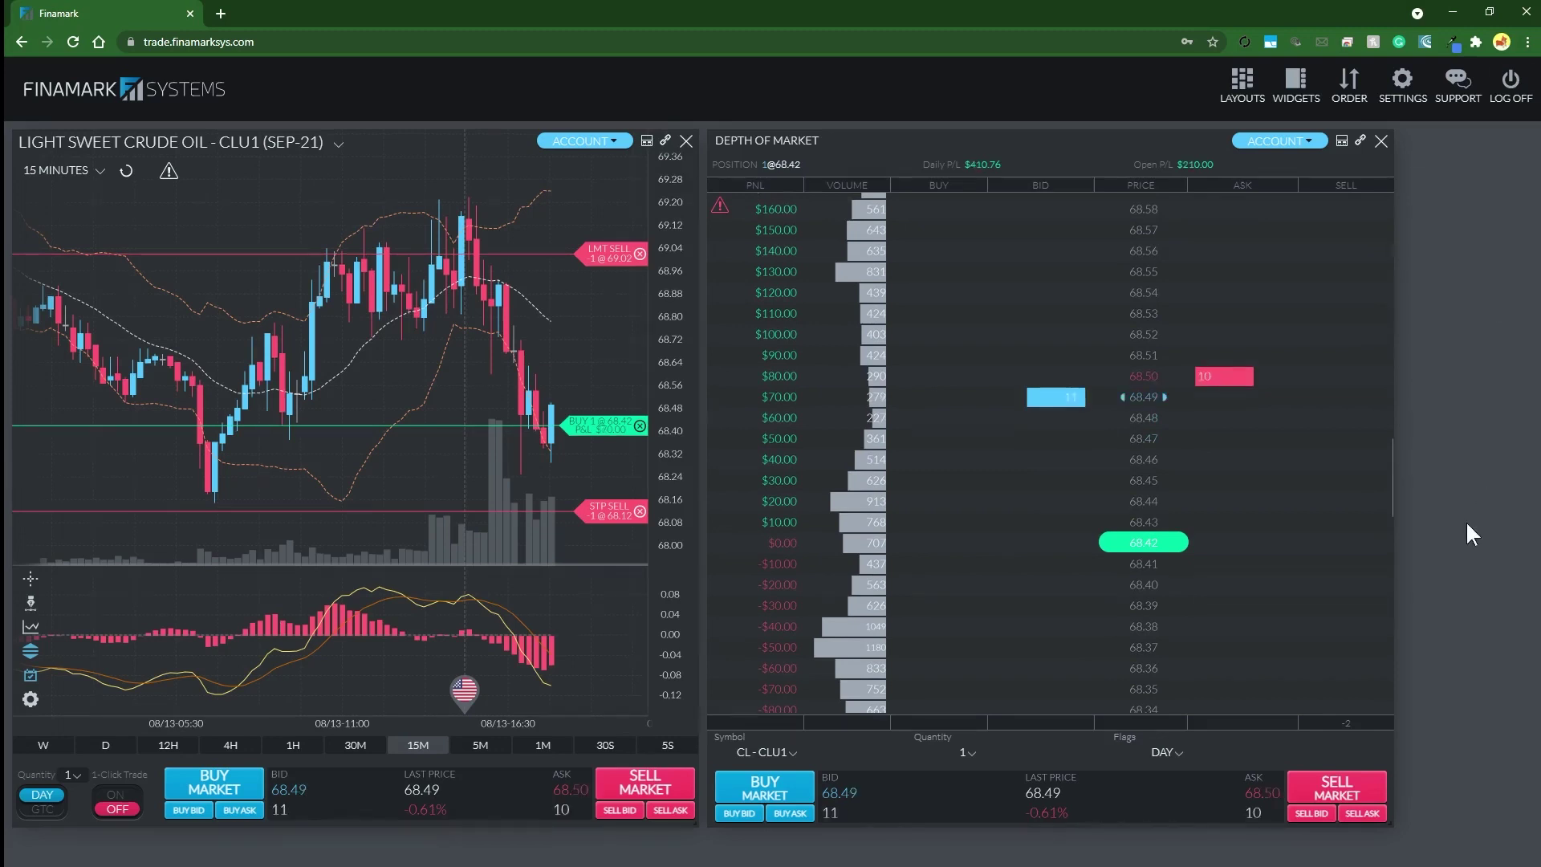
- Review the stop loss and take profit ticks in the CLU1 market buy ticket and dismiss the order ticket without submitting
click(771, 788)
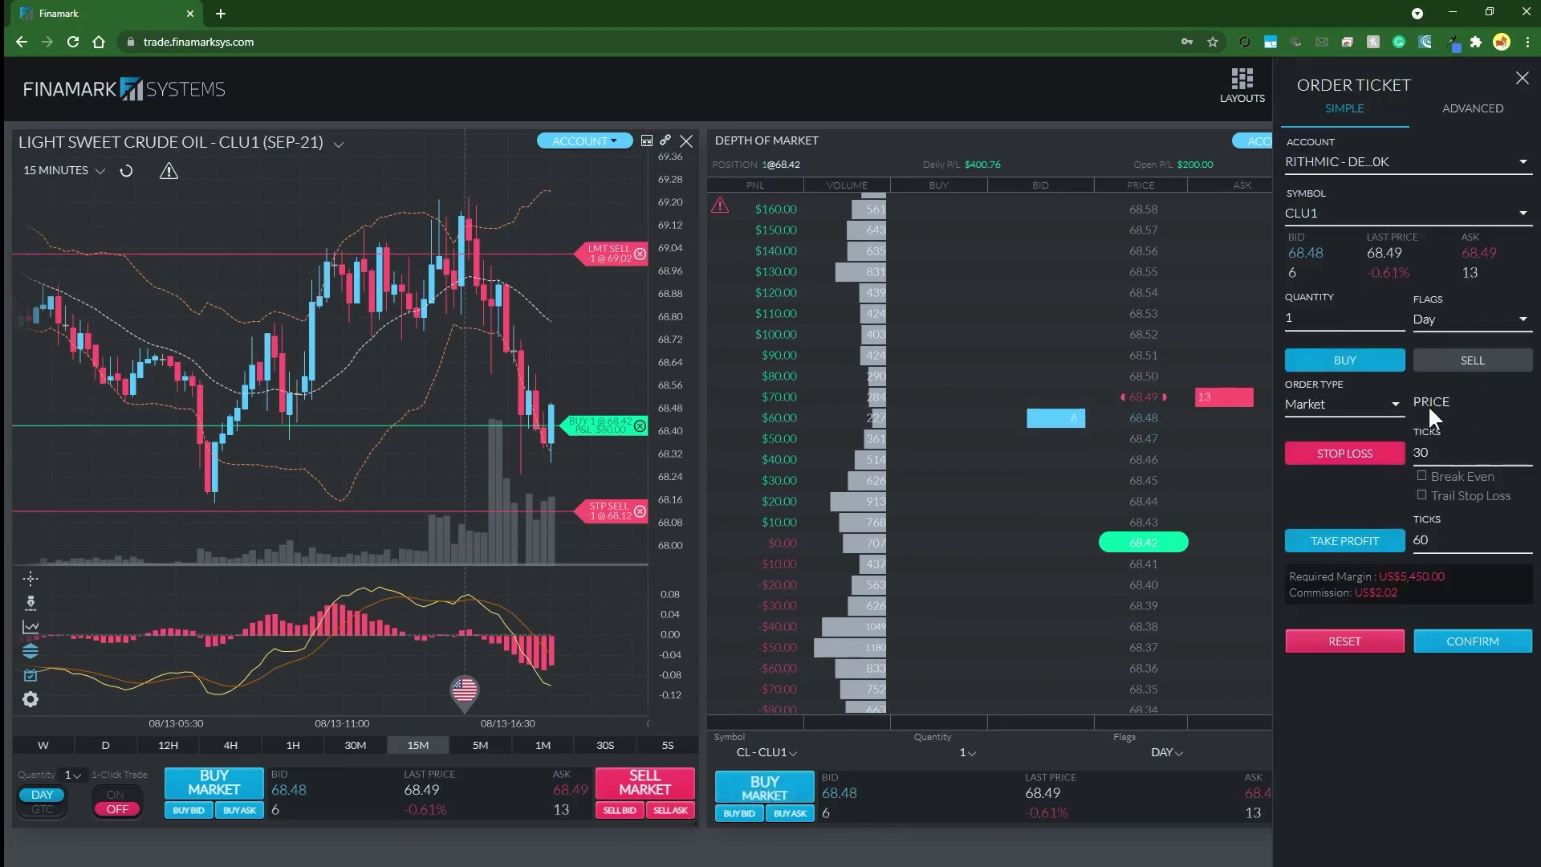
click(1436, 453)
click(1457, 538)
click(1522, 78)
click(1349, 80)
click(1522, 78)
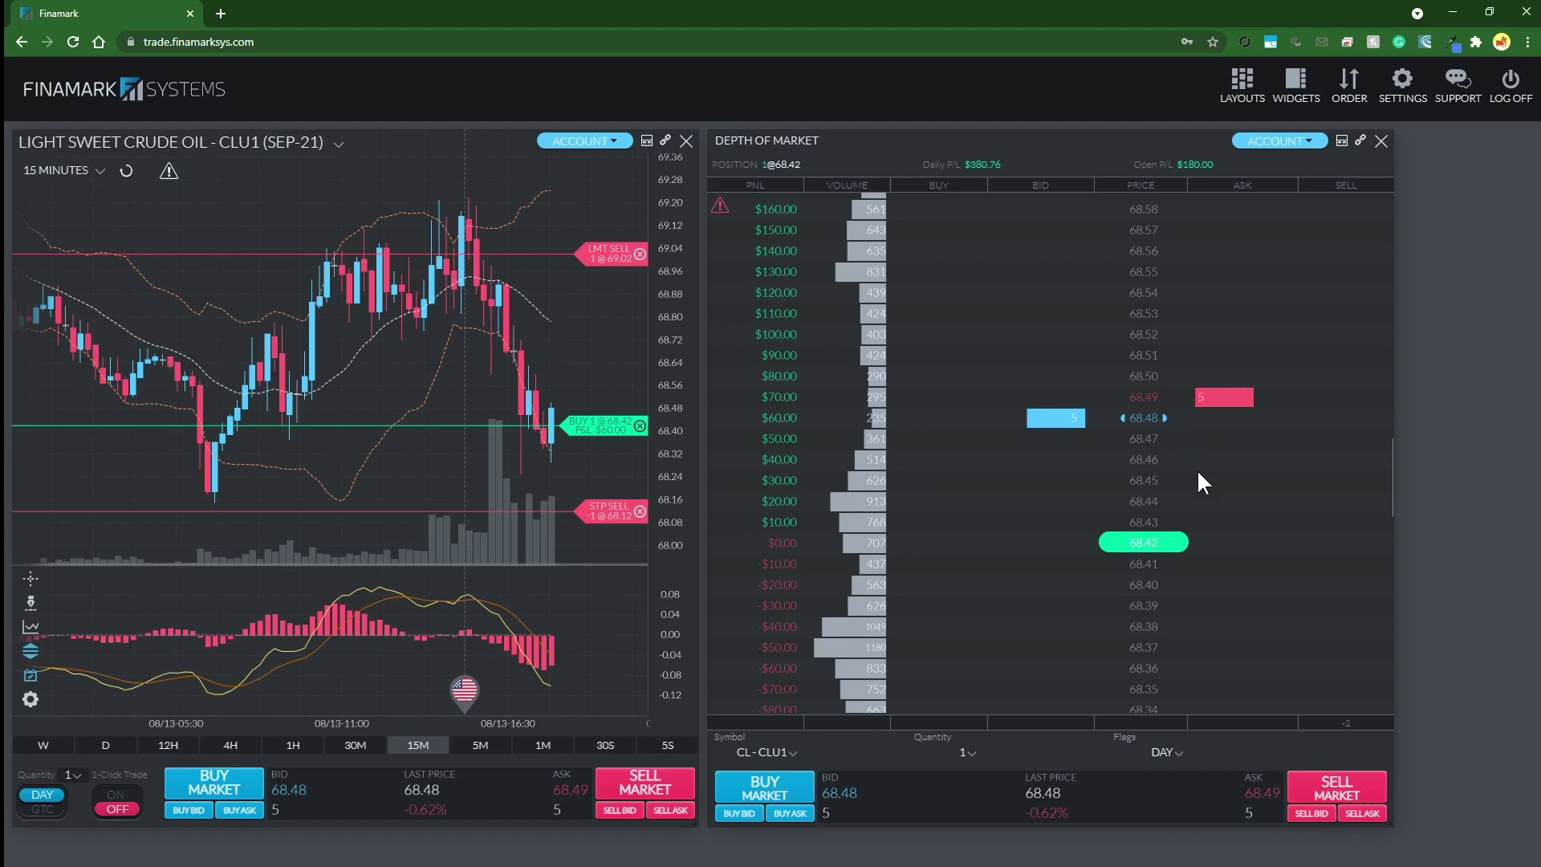
- Open the sell stop order at 68.12 for editing and enable Break Even with 10 break even ticks
scroll(1201, 482, down, 3)
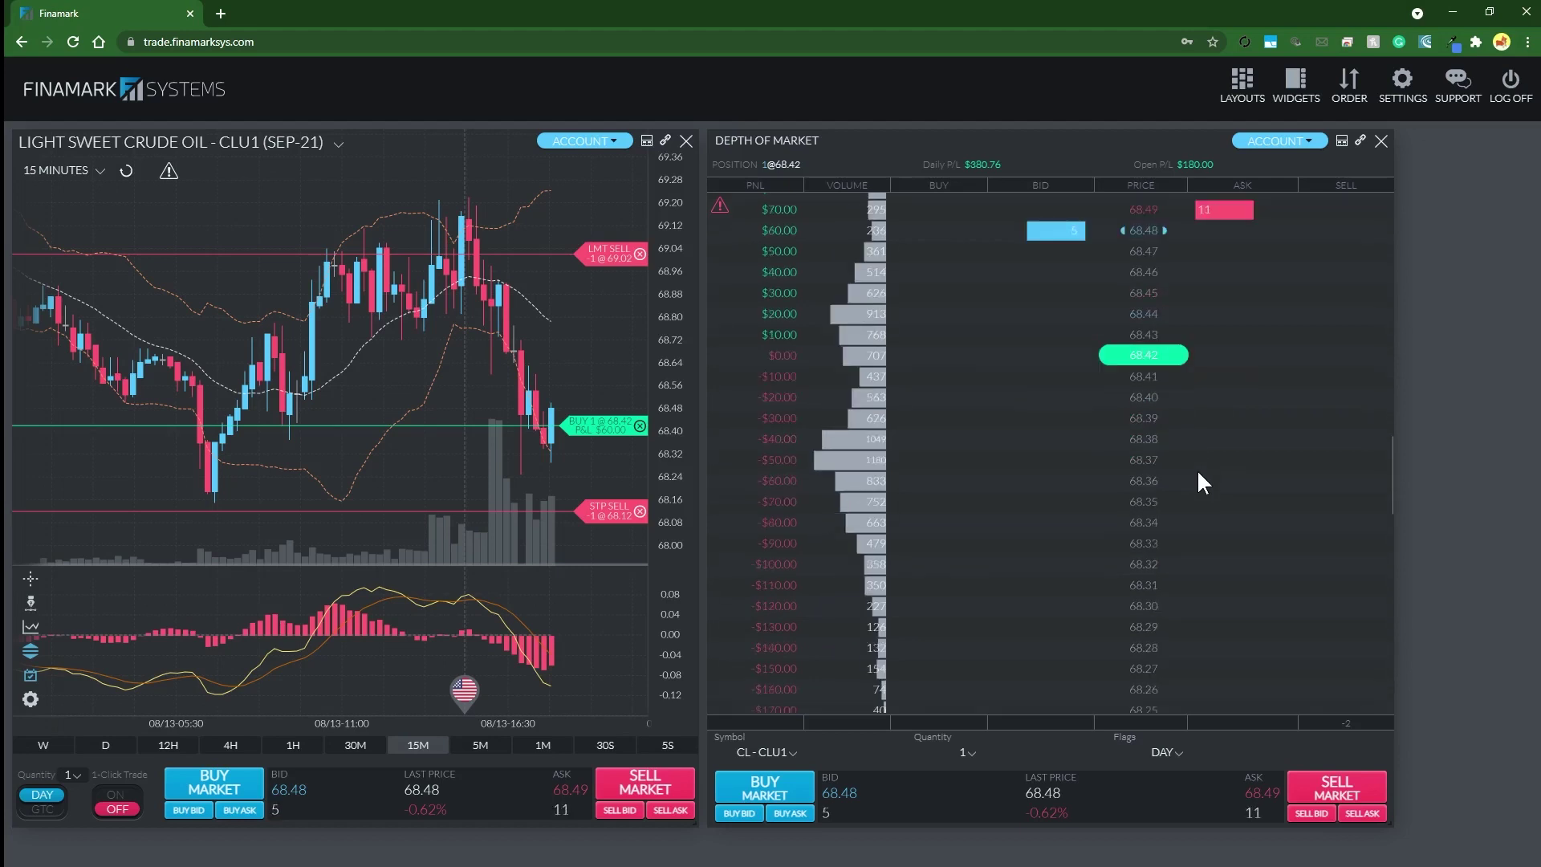
scroll(1197, 469, down, 7)
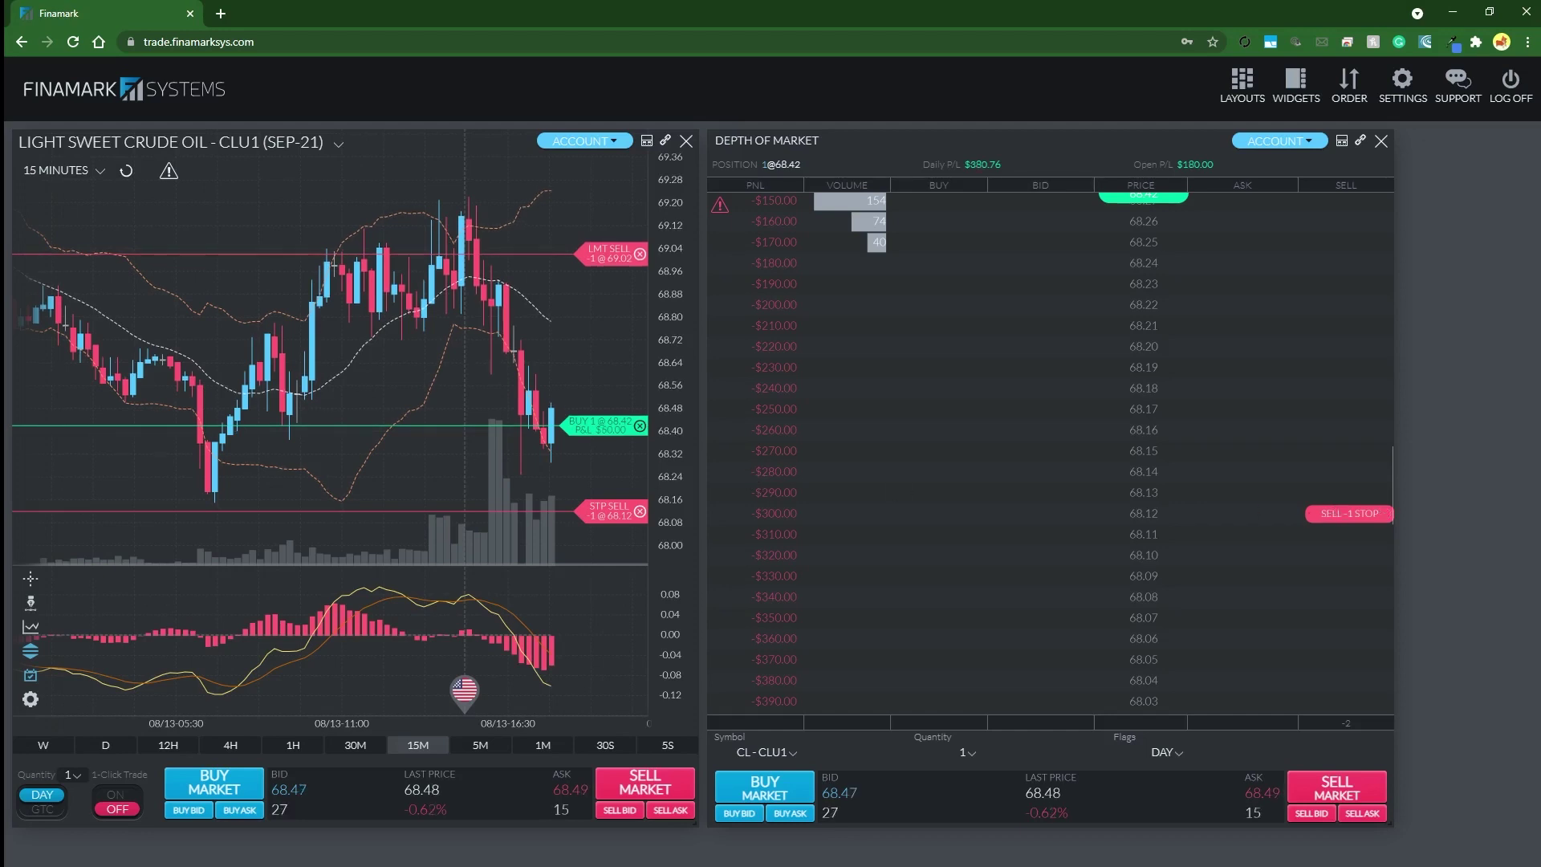
scroll(1337, 452, down, 1)
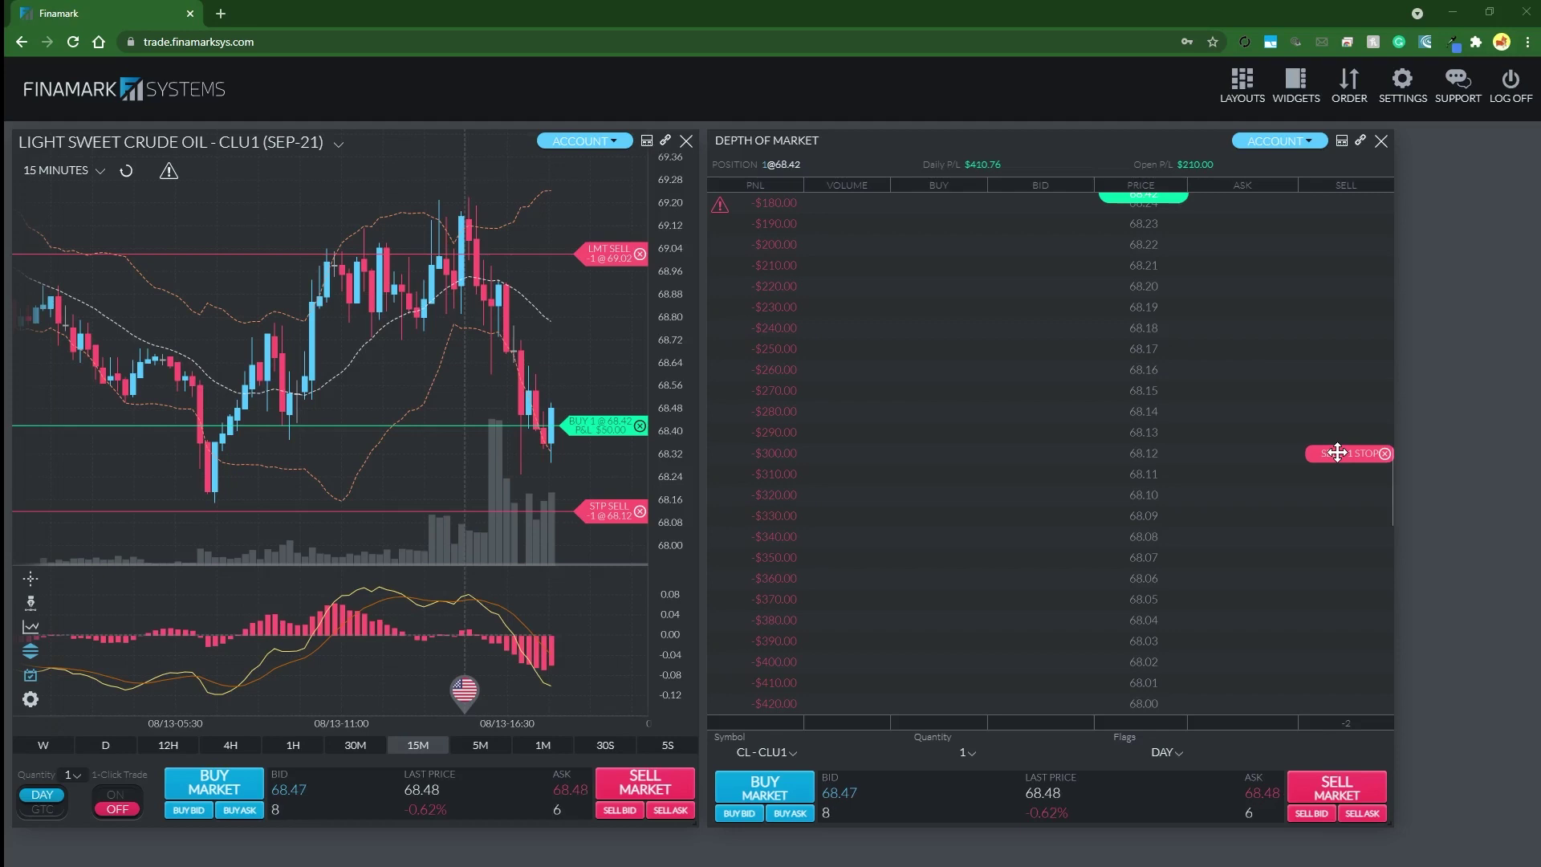
click(1337, 453)
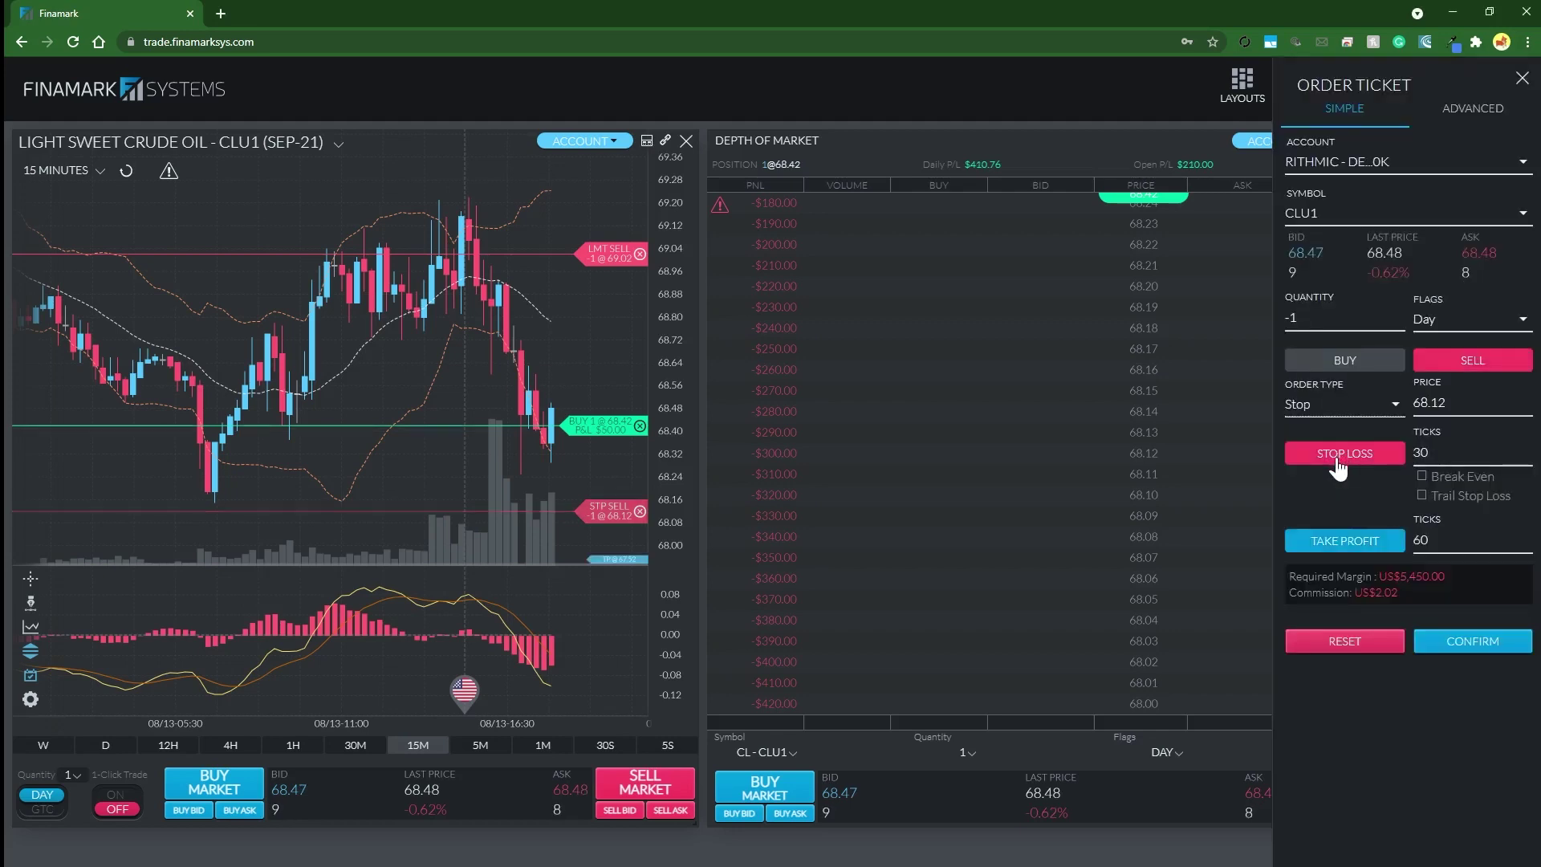
click(1422, 477)
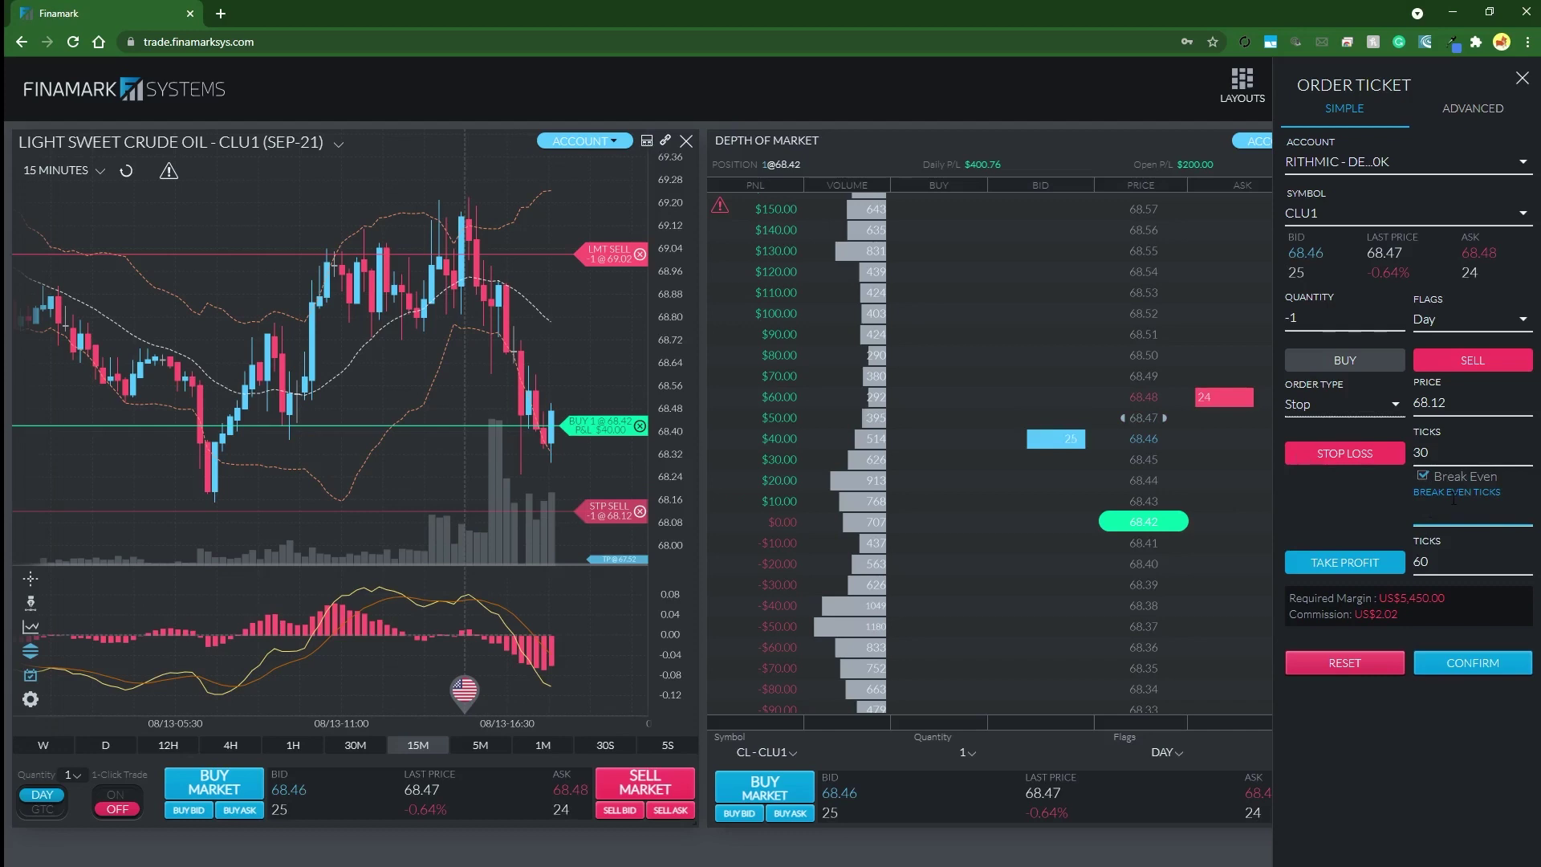
click(1430, 511)
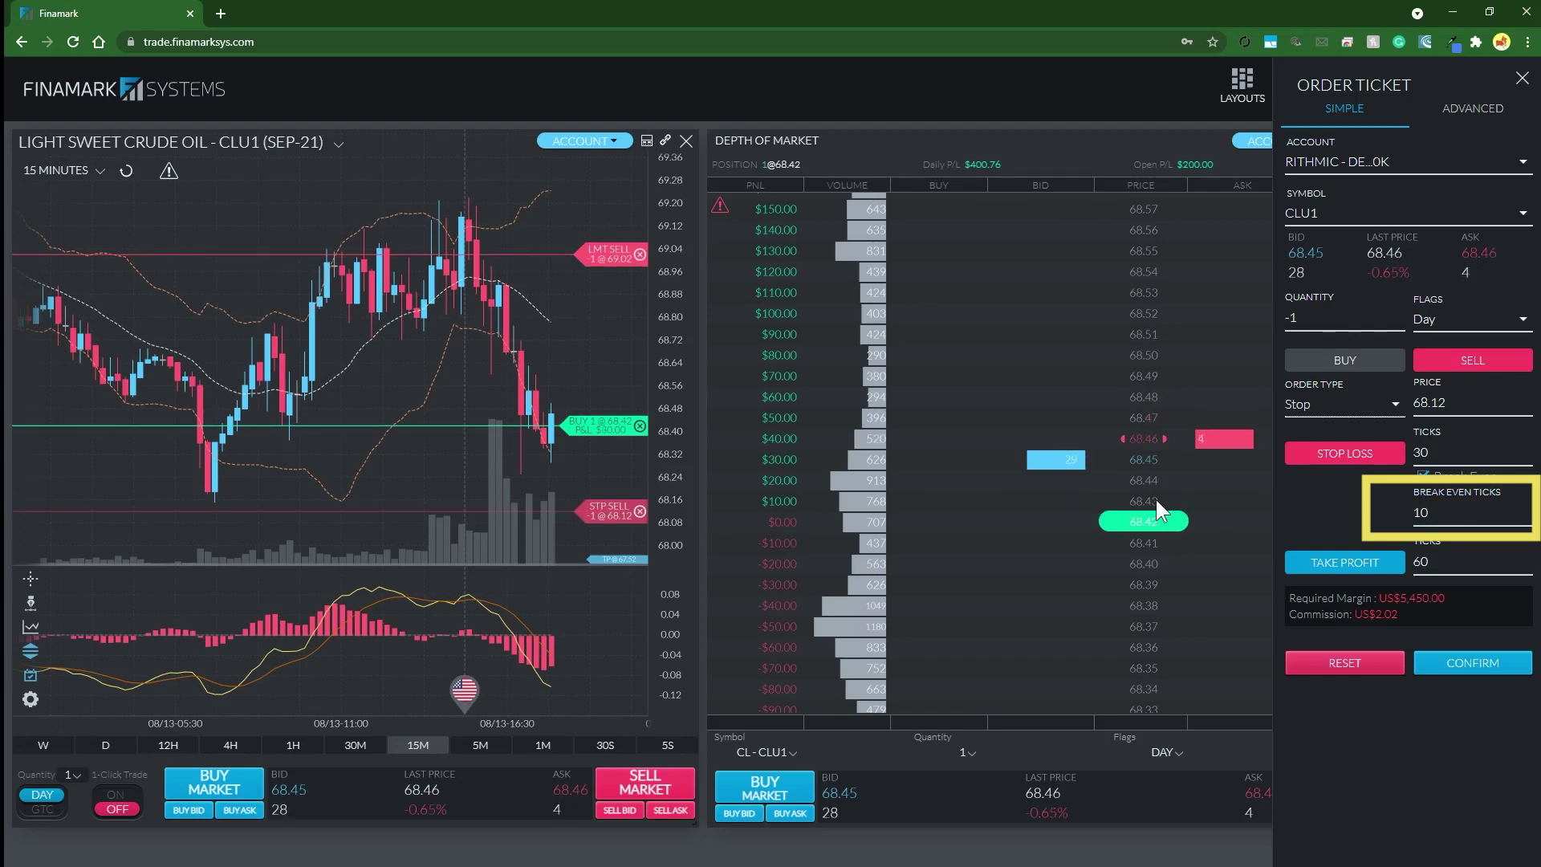
- Switch the sell stop's ticket from Break Even to Trail Stop Loss and close it without entering trigger ticks or submitting
click(1424, 477)
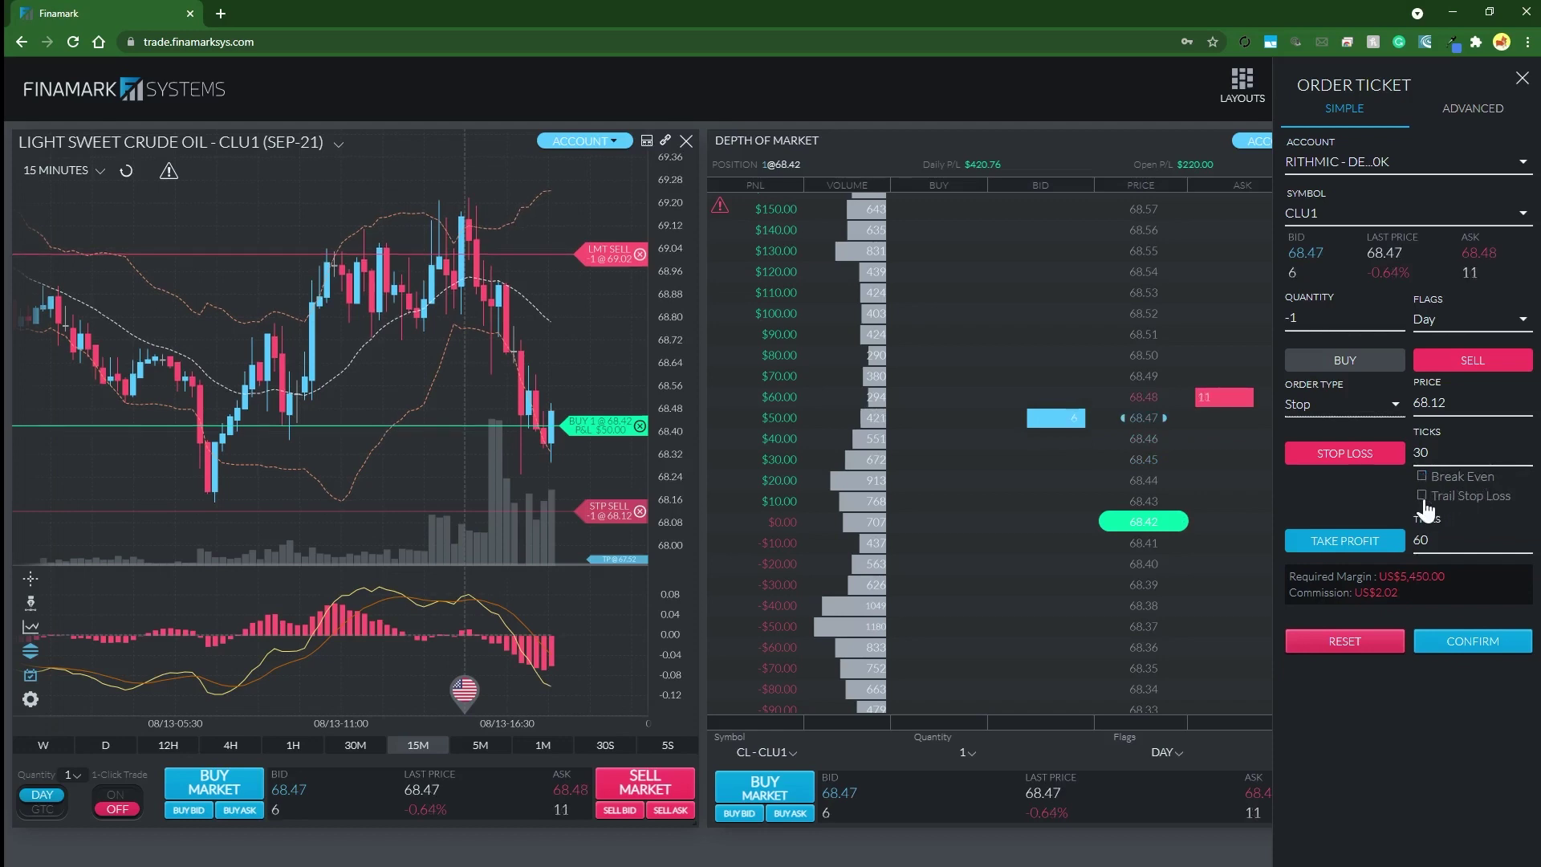
click(1463, 504)
click(1473, 508)
click(1480, 501)
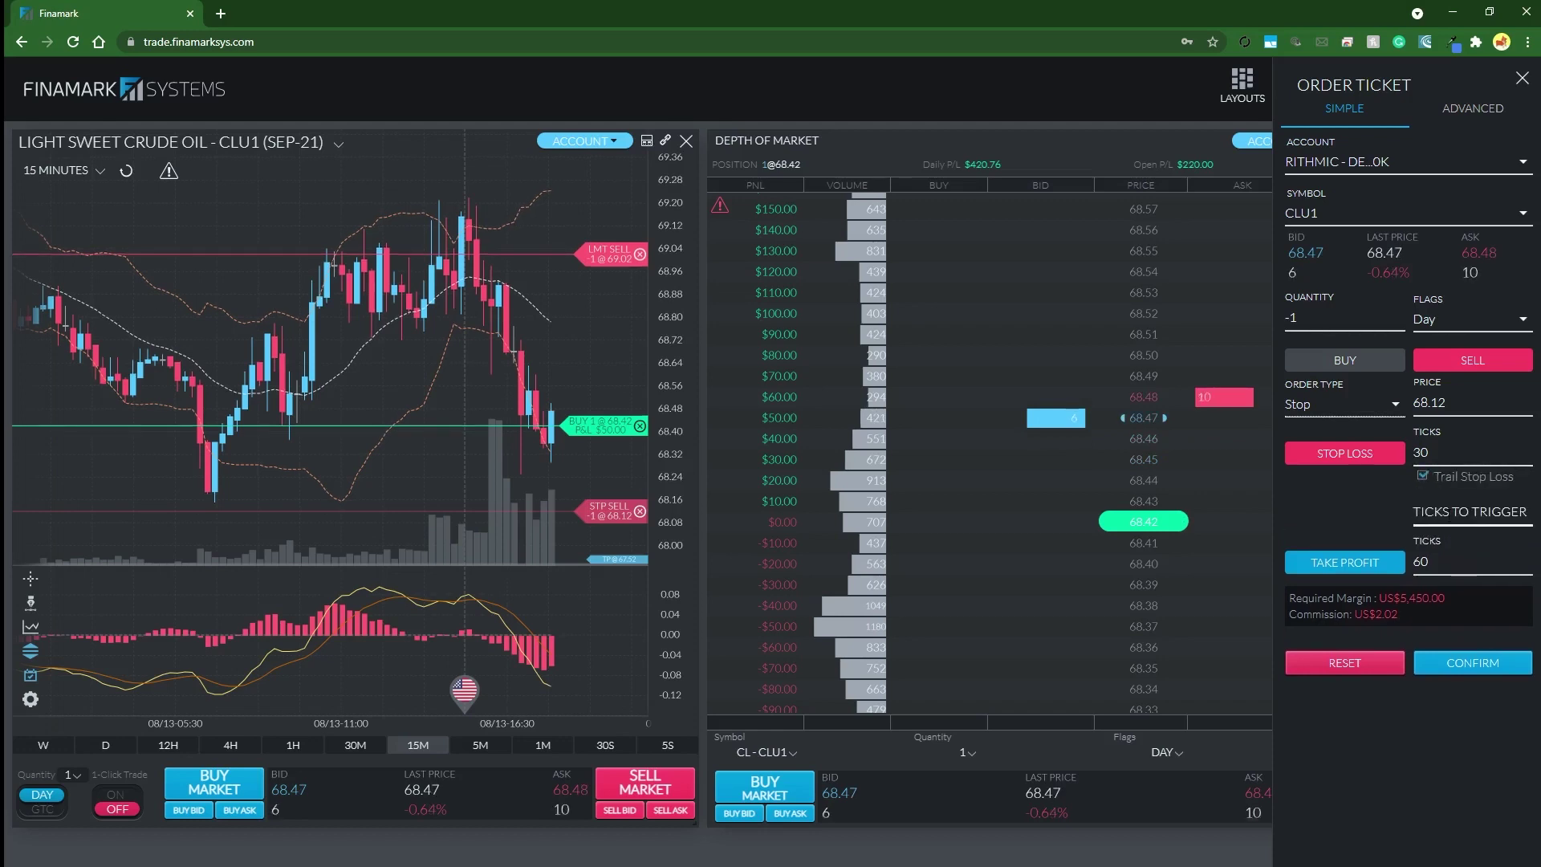
click(1447, 517)
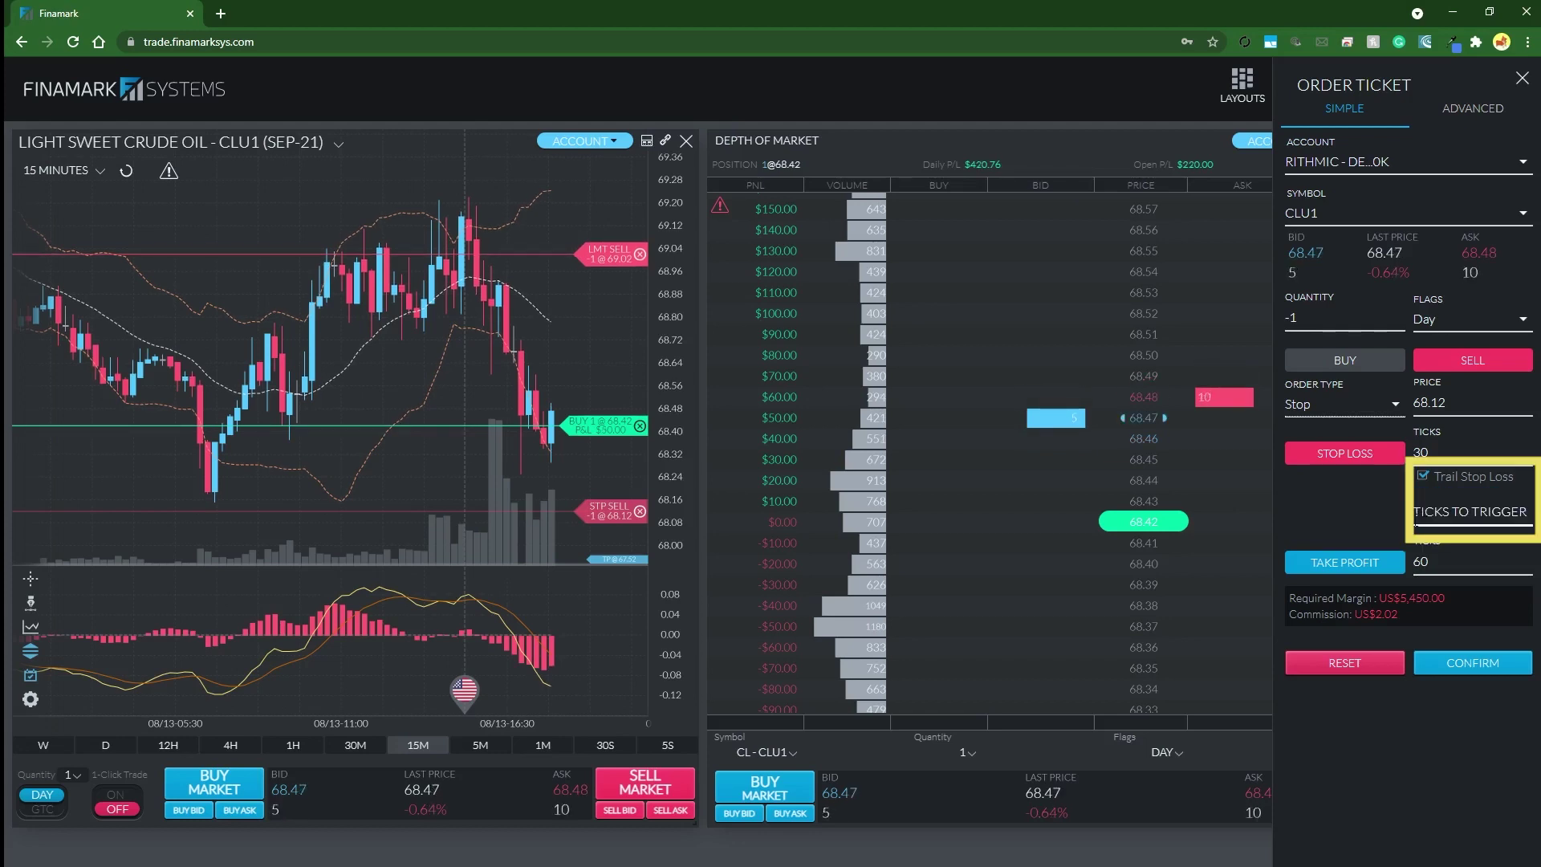
click(1448, 516)
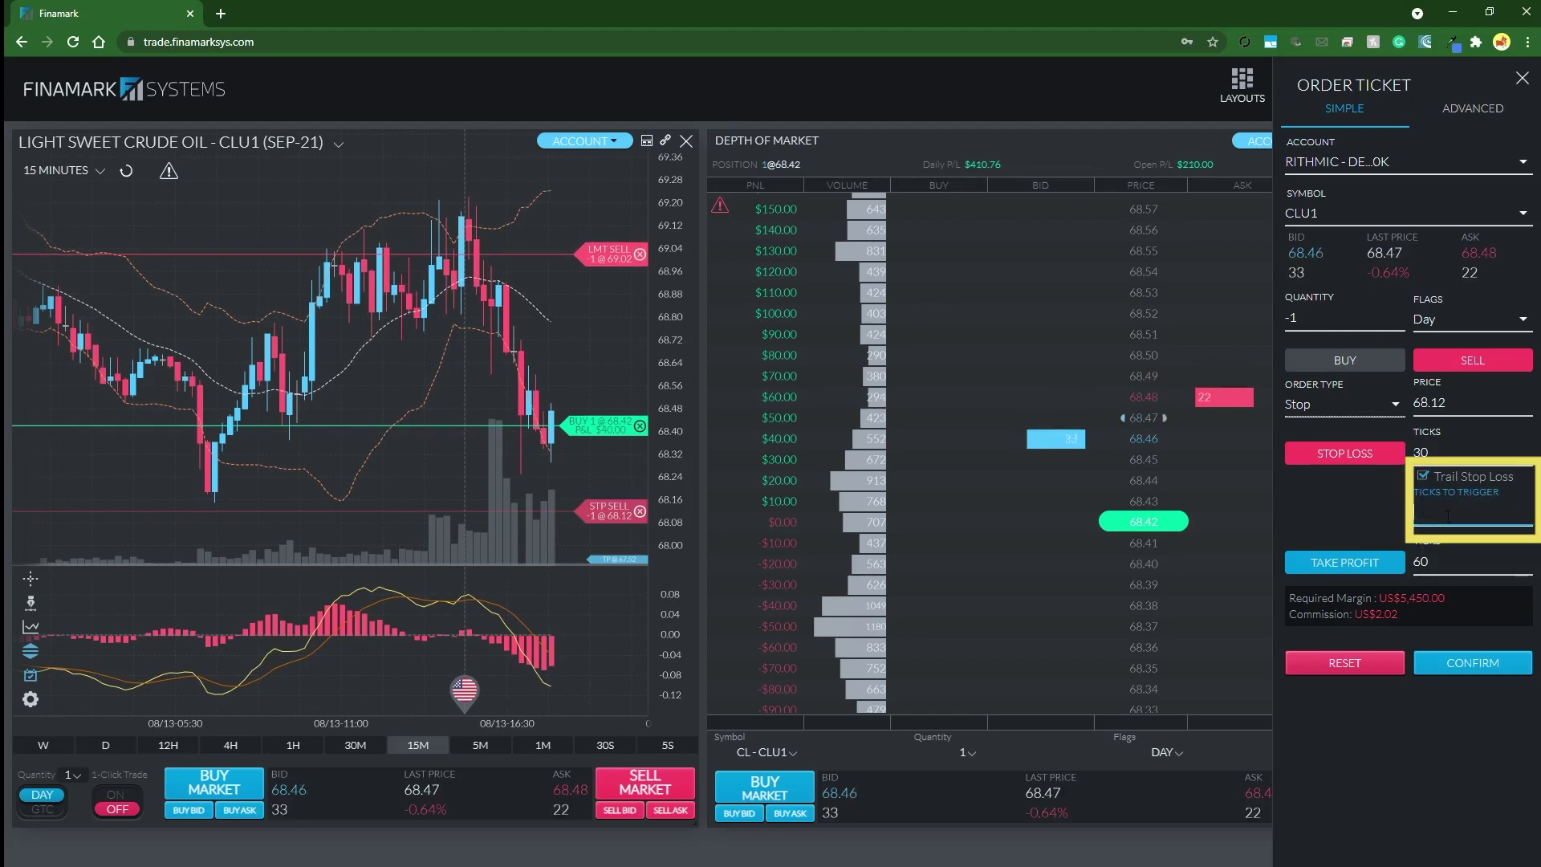
click(1522, 78)
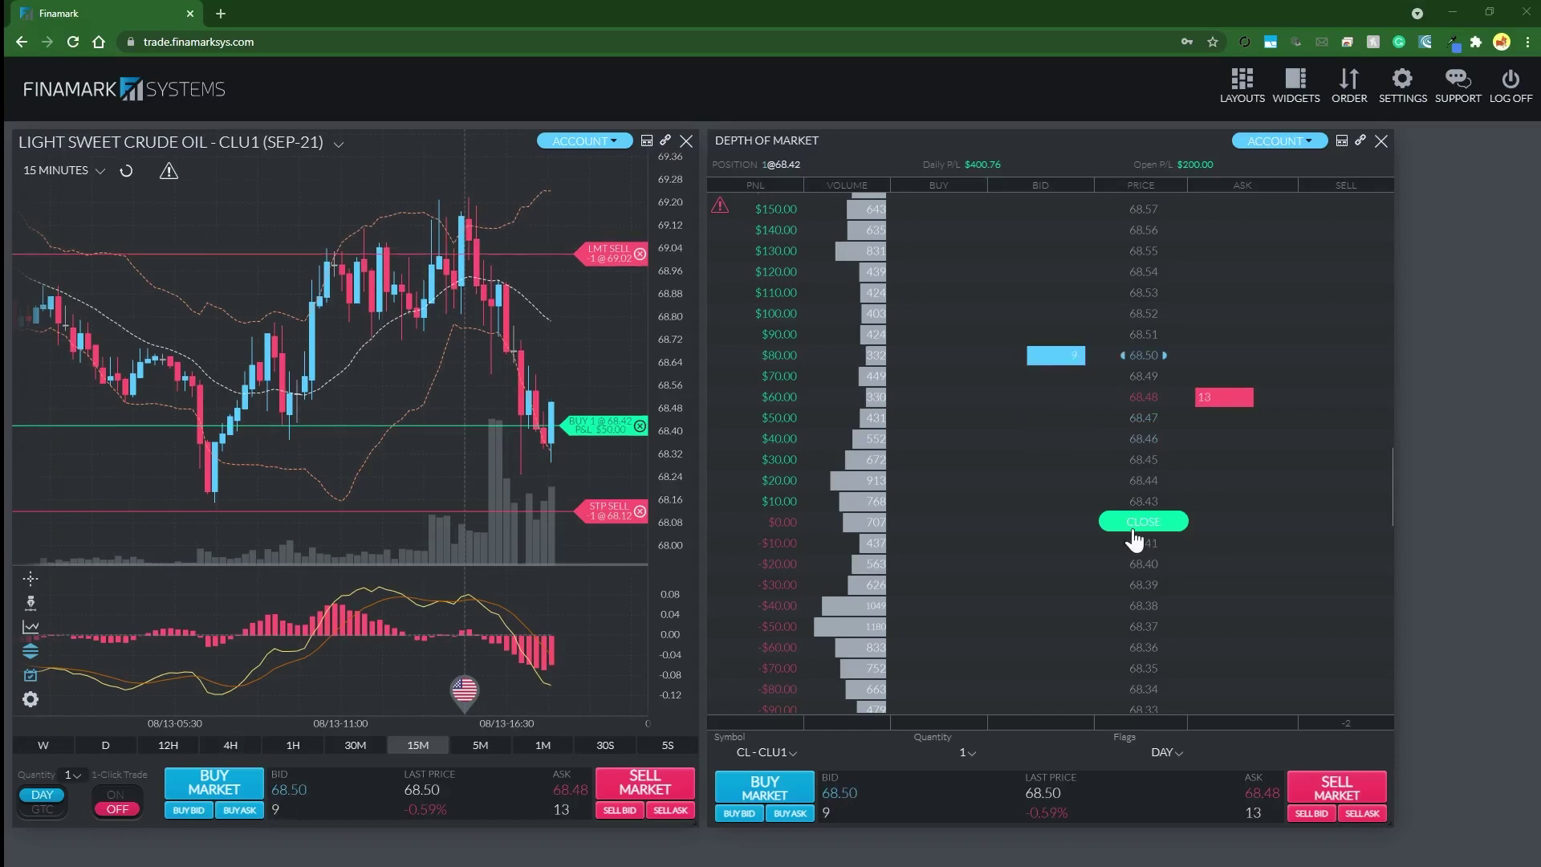
- Try to move the sell limit at 69.02 a few ticks lower in the Depth of Market ladder, and cancel that order
scroll(1257, 401, down, 4)
scroll(1252, 393, down, 6)
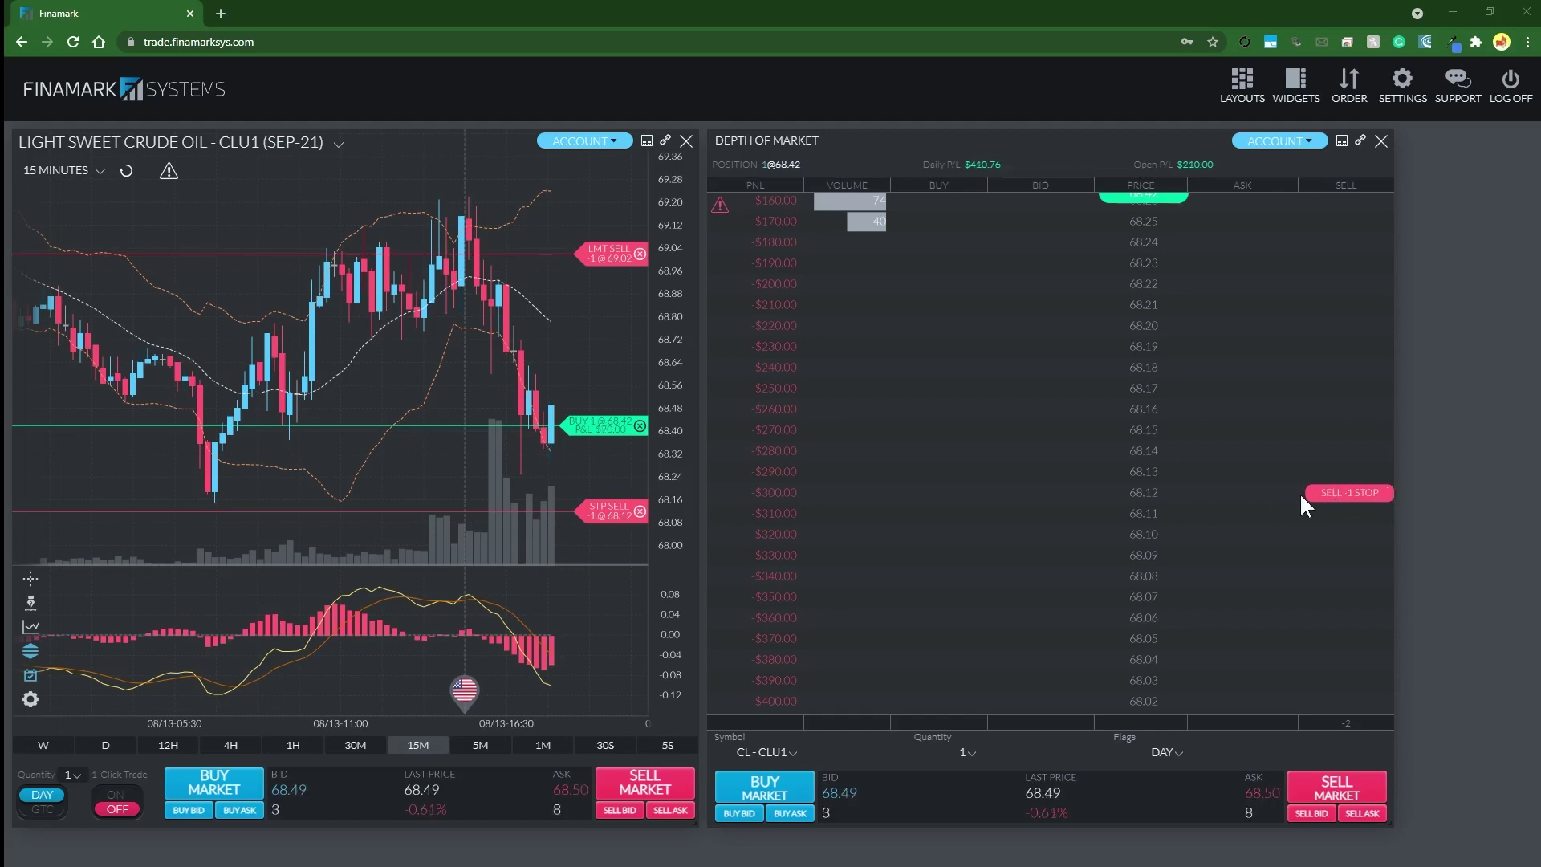
scroll(1180, 527, up, 10)
scroll(1204, 481, up, 5)
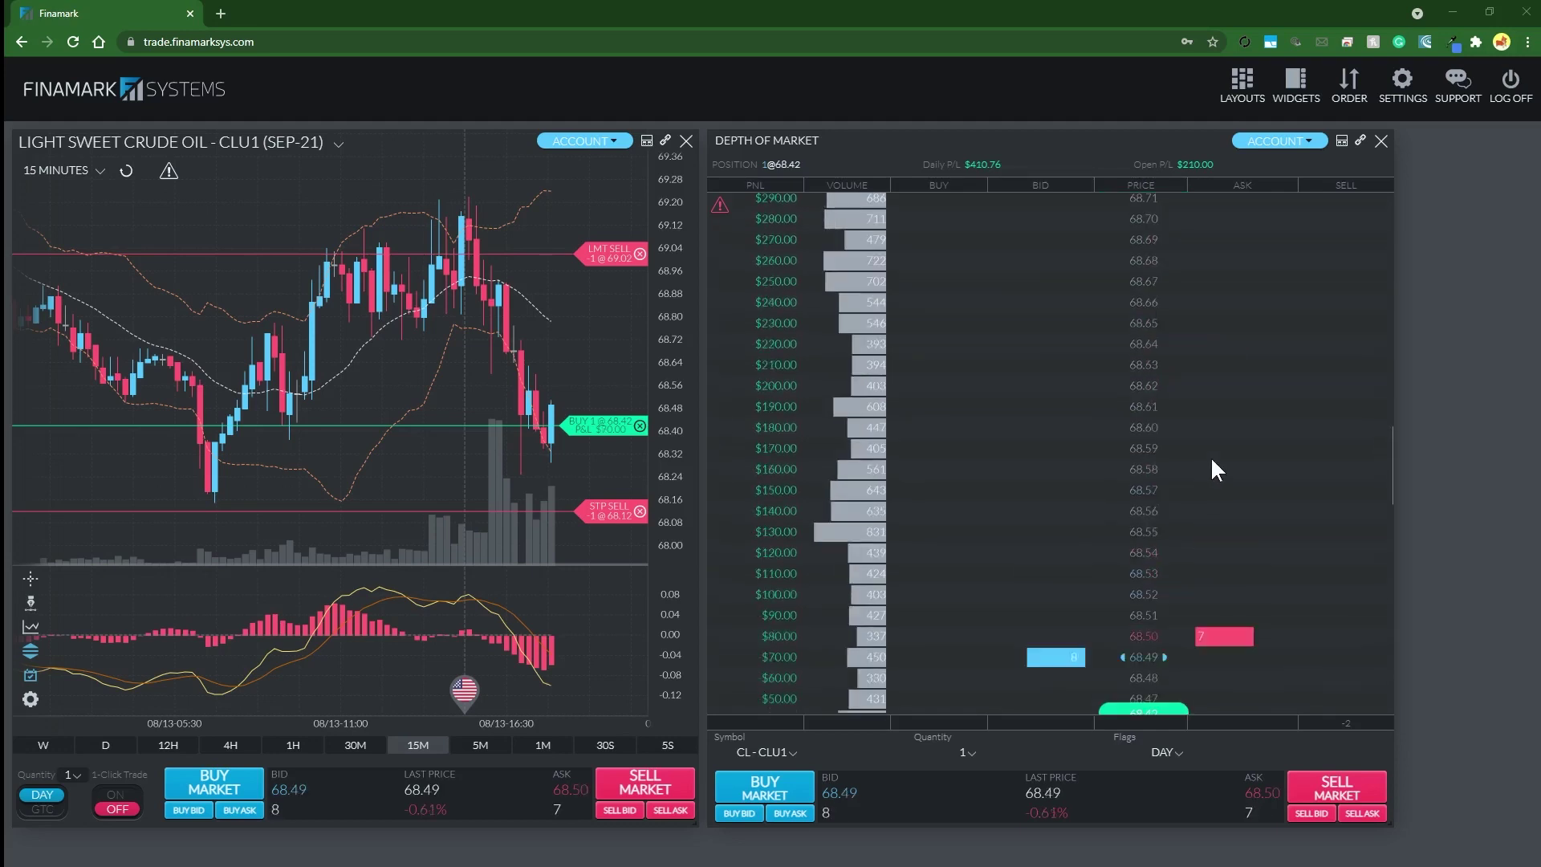
scroll(1201, 449, up, 15)
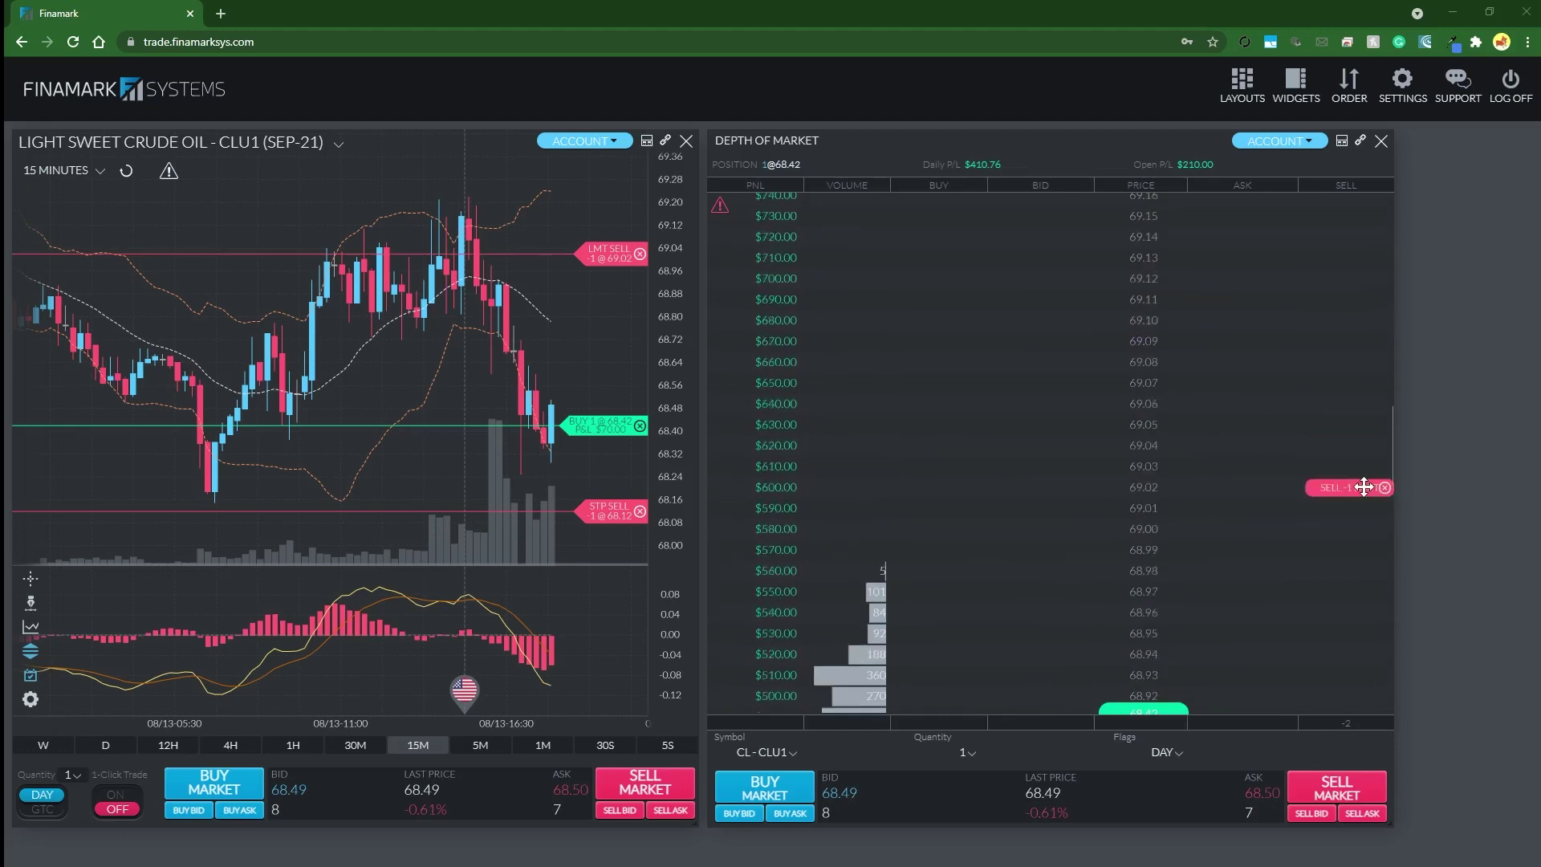
drag(1337, 487, 1346, 552)
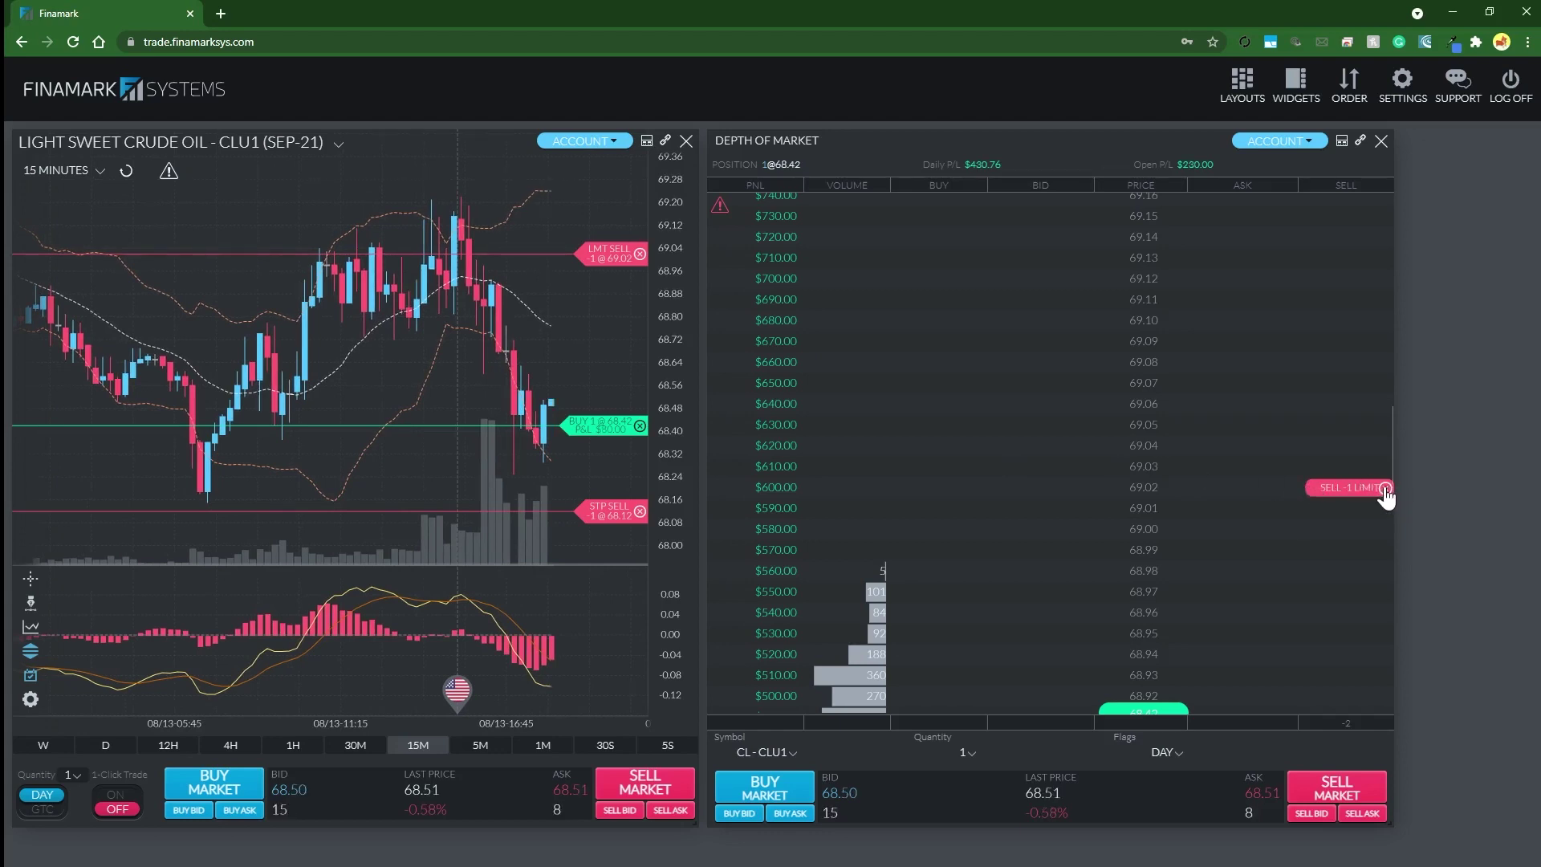
click(1385, 488)
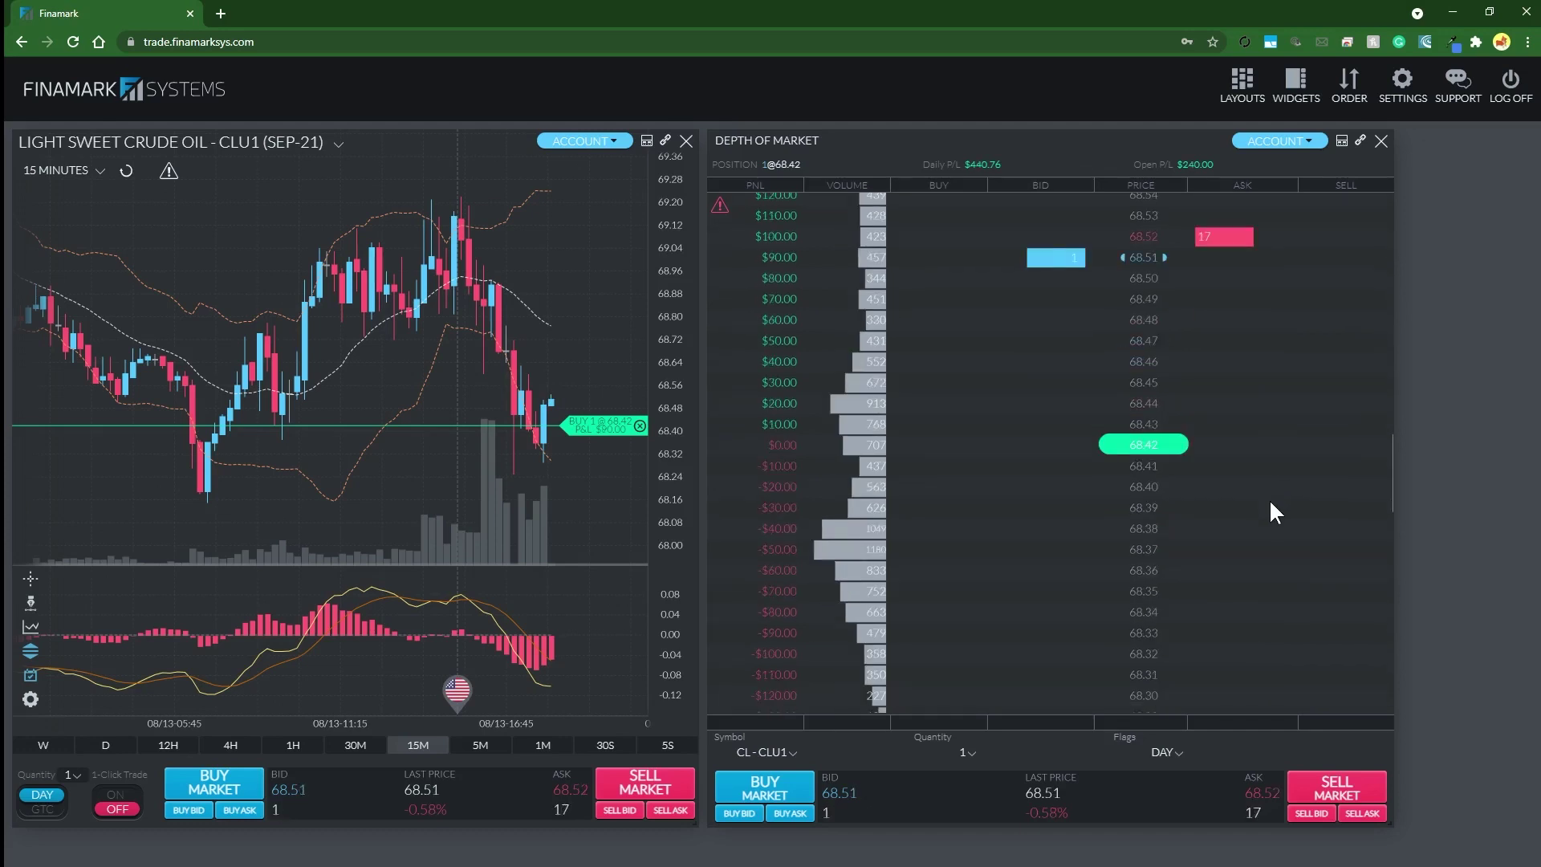
- Place a one-contract CLU1 sell stop at 68.12 with a 30-tick stop loss and a 60-tick take profit
scroll(1269, 499, down, 5)
click(1342, 602)
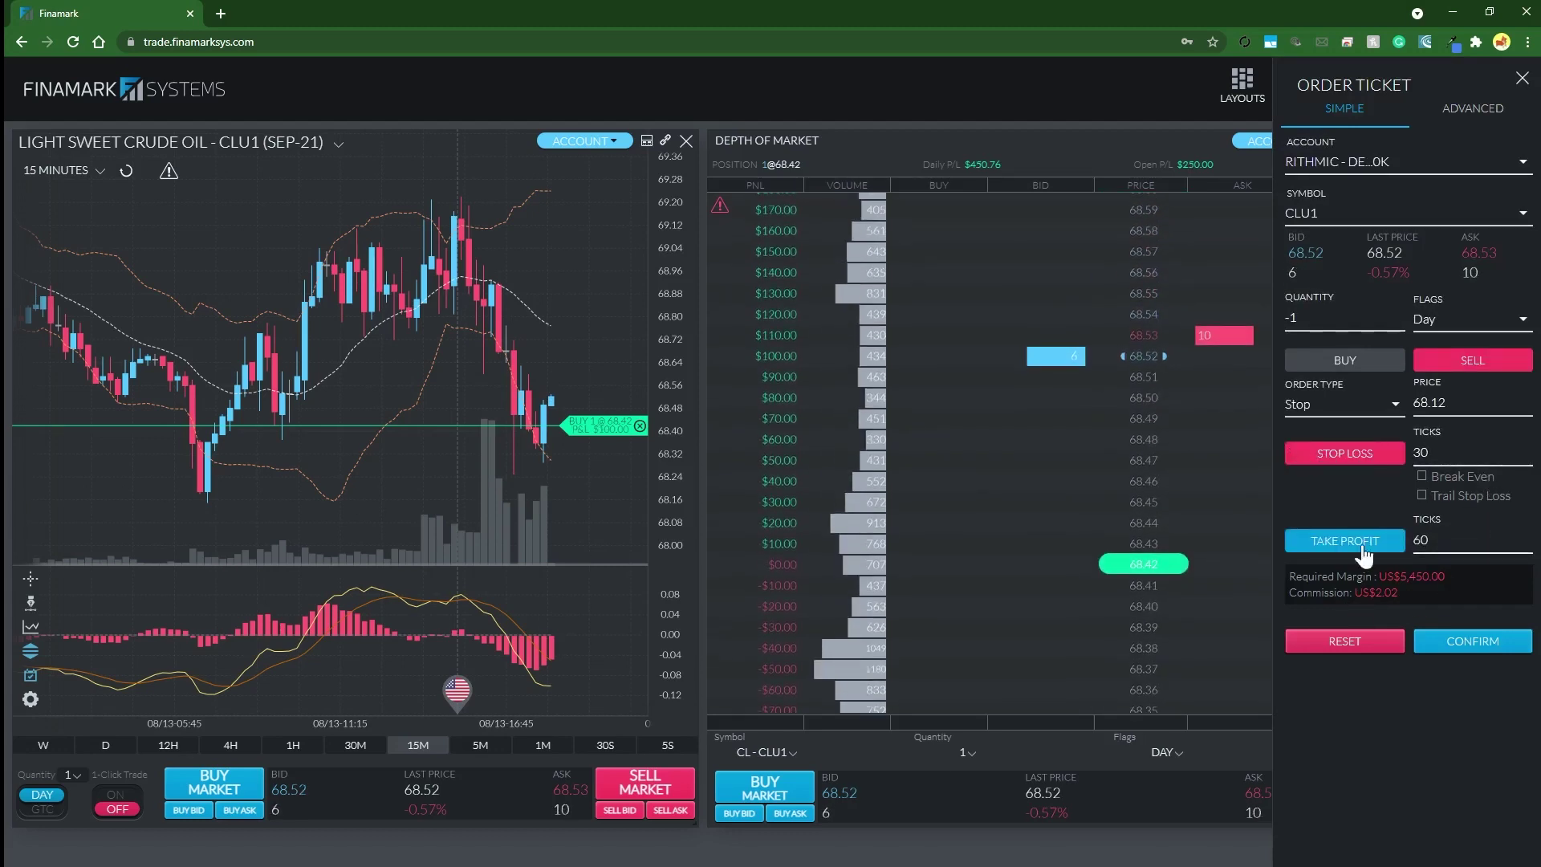
click(1465, 640)
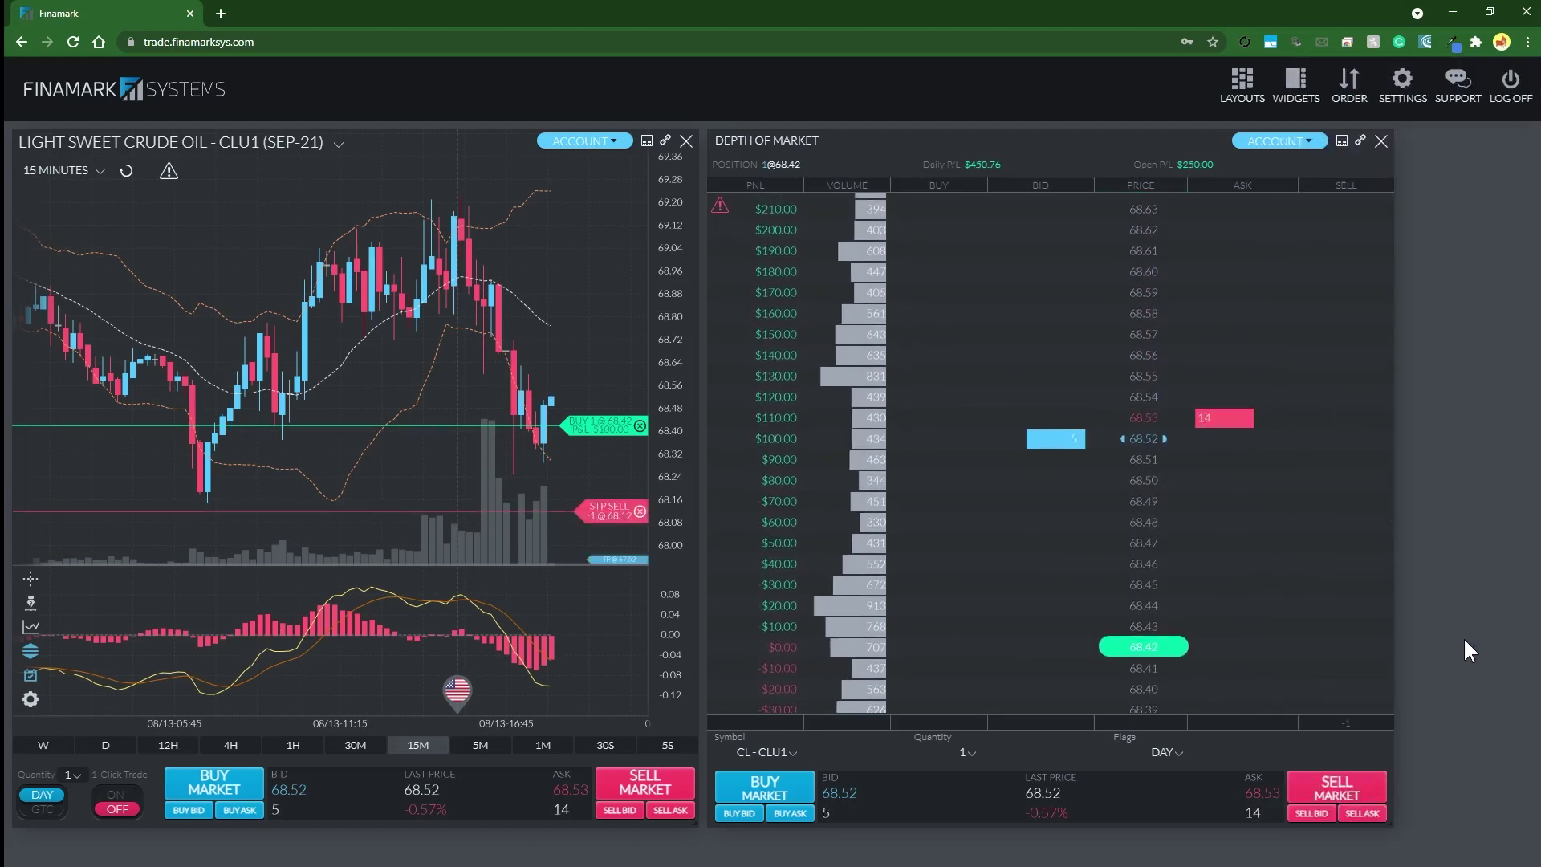
- Remove the attached stop loss and take profit from the one-contract CLU1 sell stop at 68.12
scroll(546, 418, down, 2)
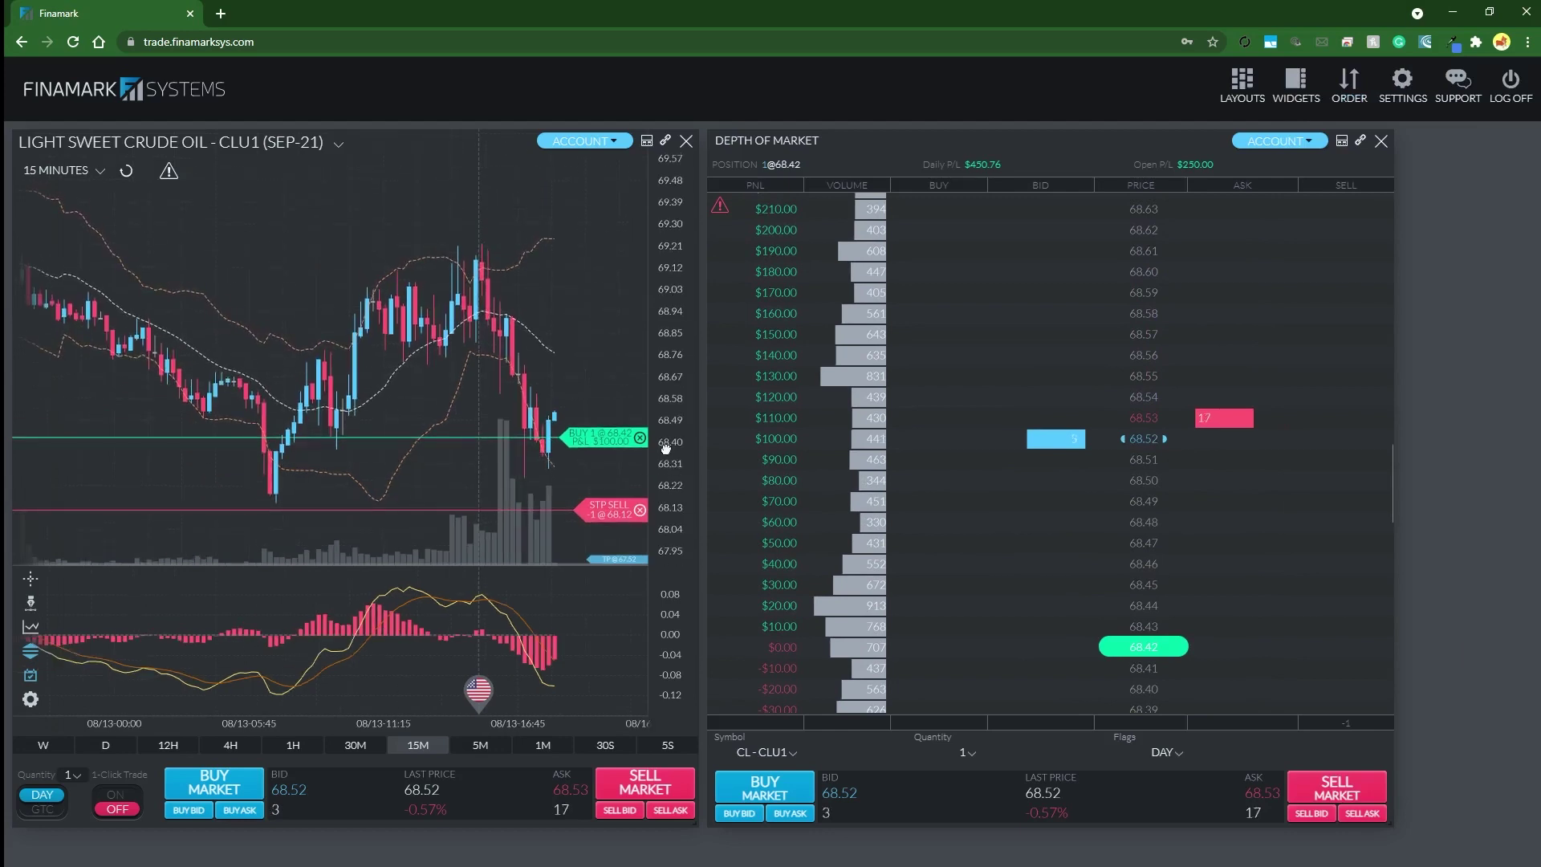
scroll(602, 512, down, 2)
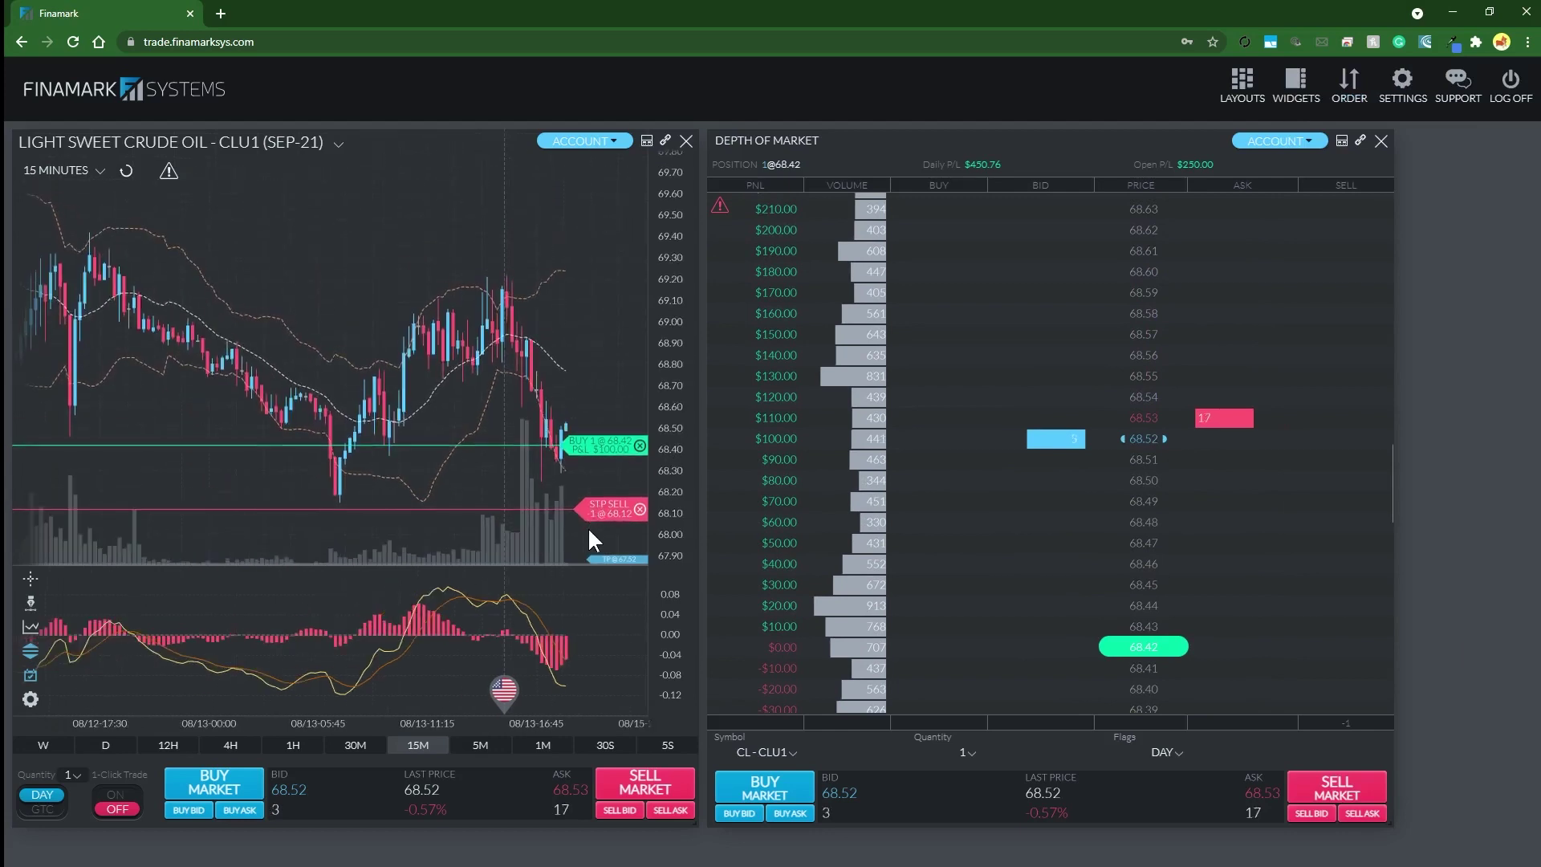
click(631, 559)
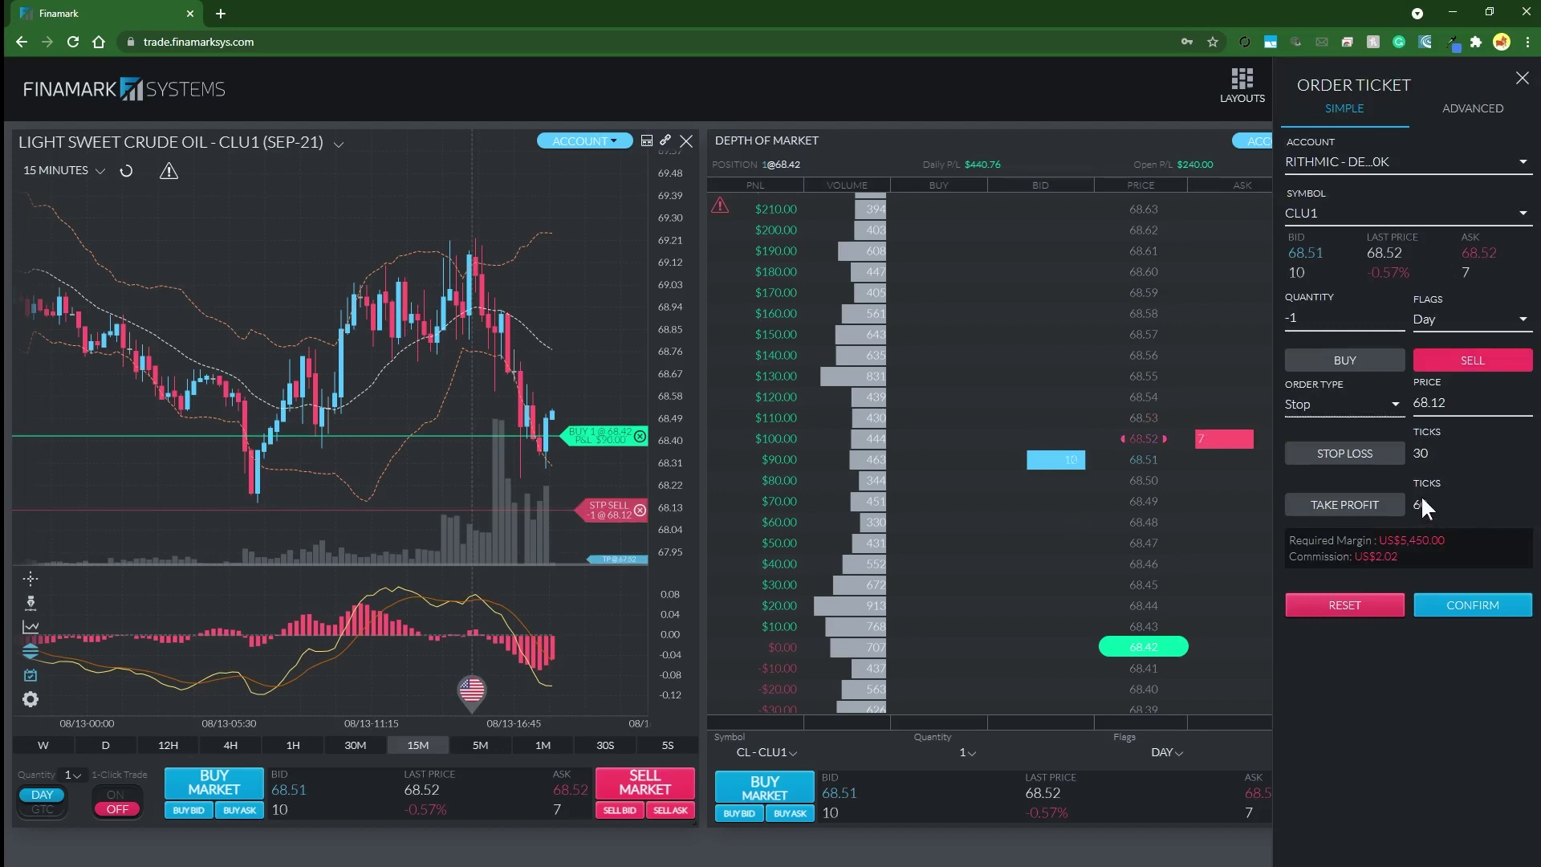
click(1345, 454)
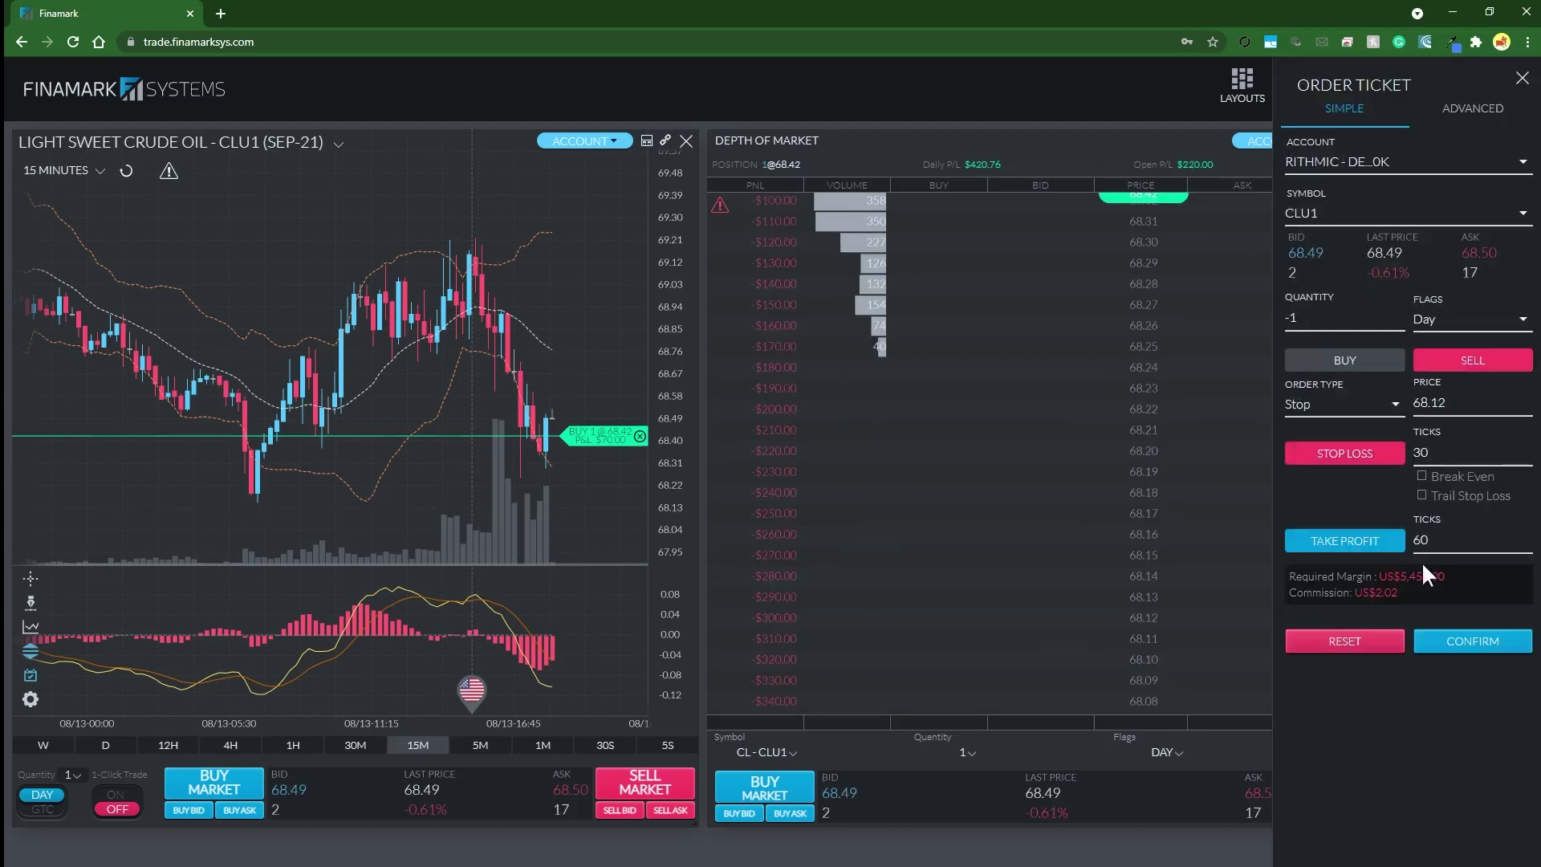
- Place a one-contract CLU1 sell limit at 69.05 with the take profit ticks cleared and the stop loss disabled
click(1437, 540)
key(BackSpace)
key(BackSpace)
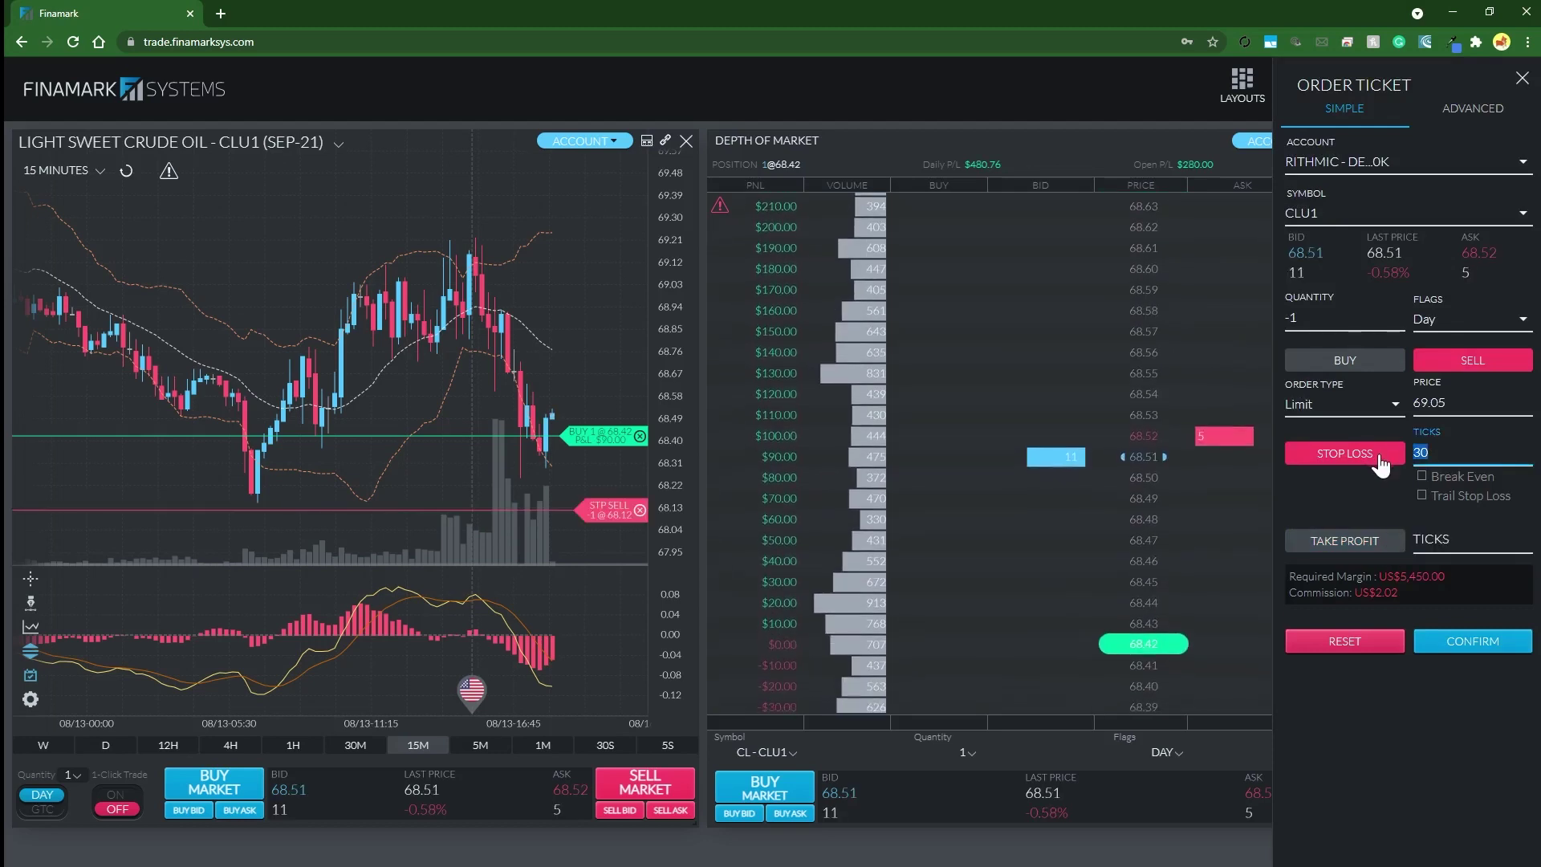
click(1383, 450)
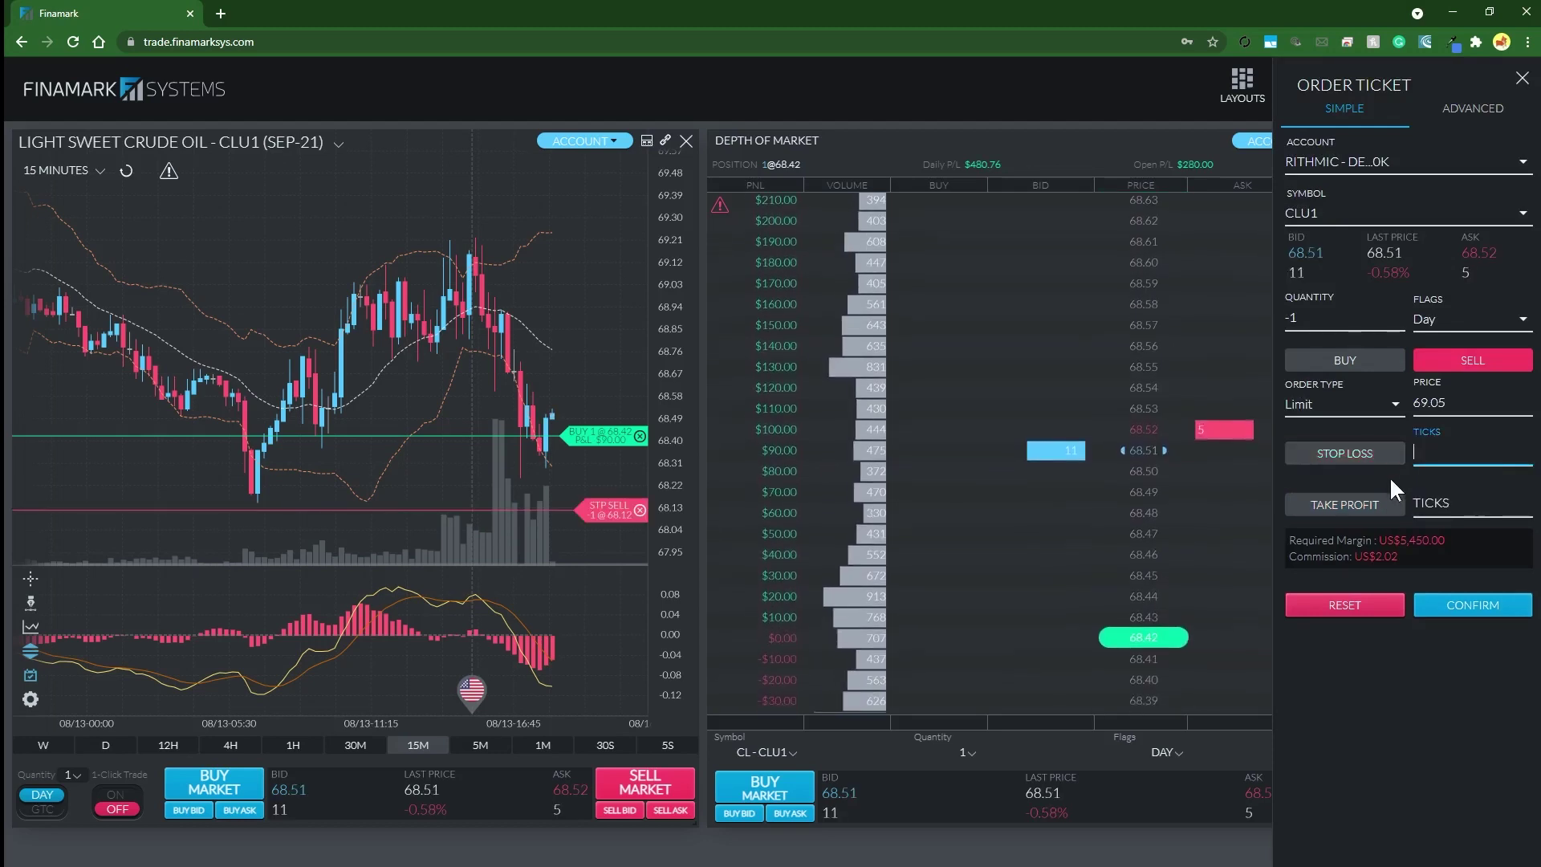
click(1449, 606)
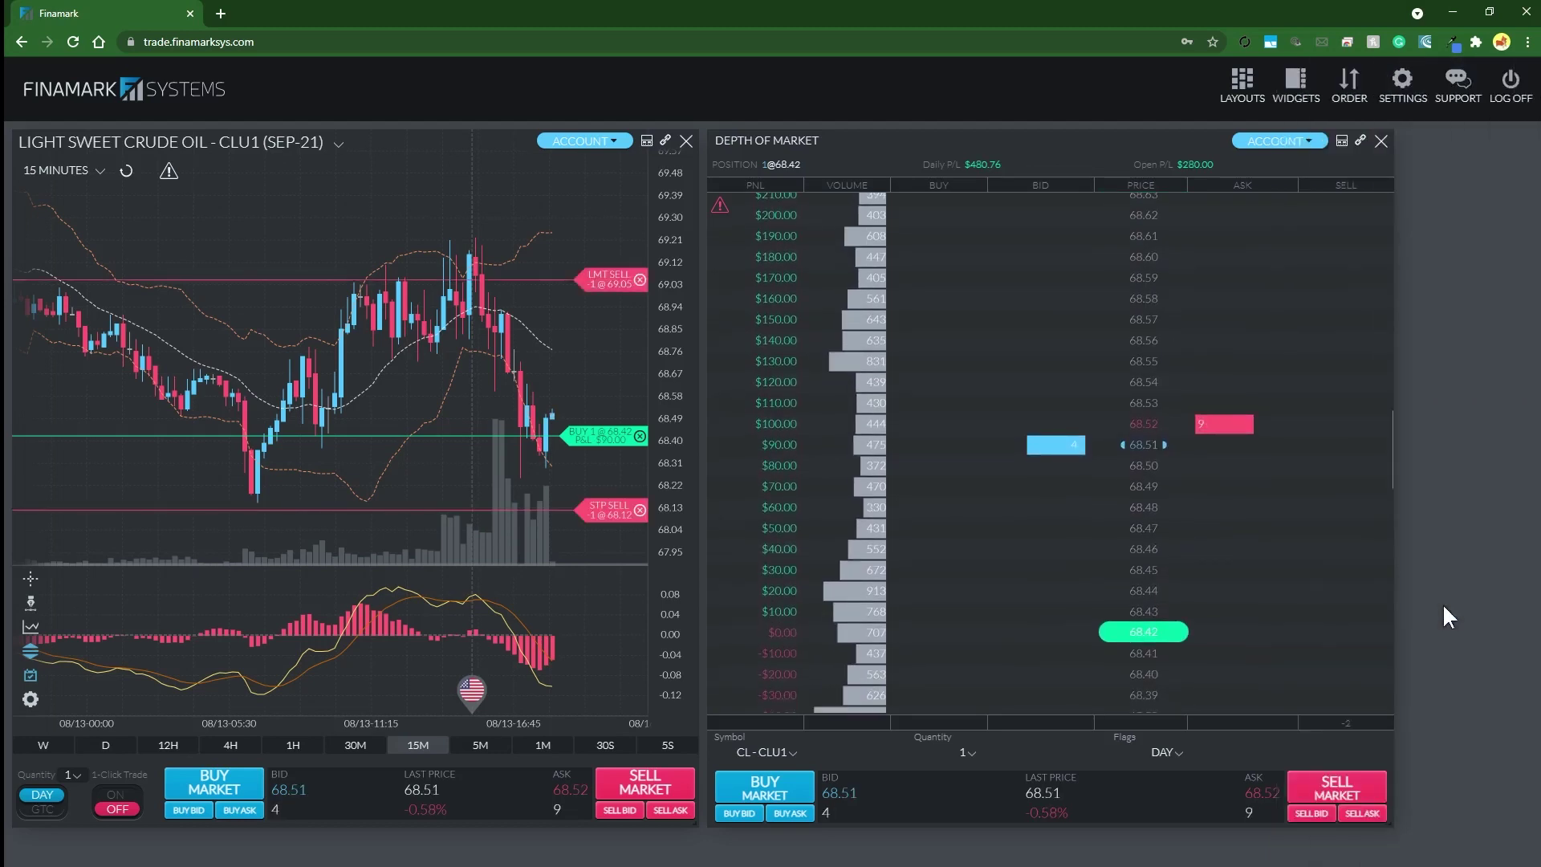
- Close the open one-contract long CLU1 position at 68.42 from the Depth of Market ladder
scroll(1169, 553, down, 3)
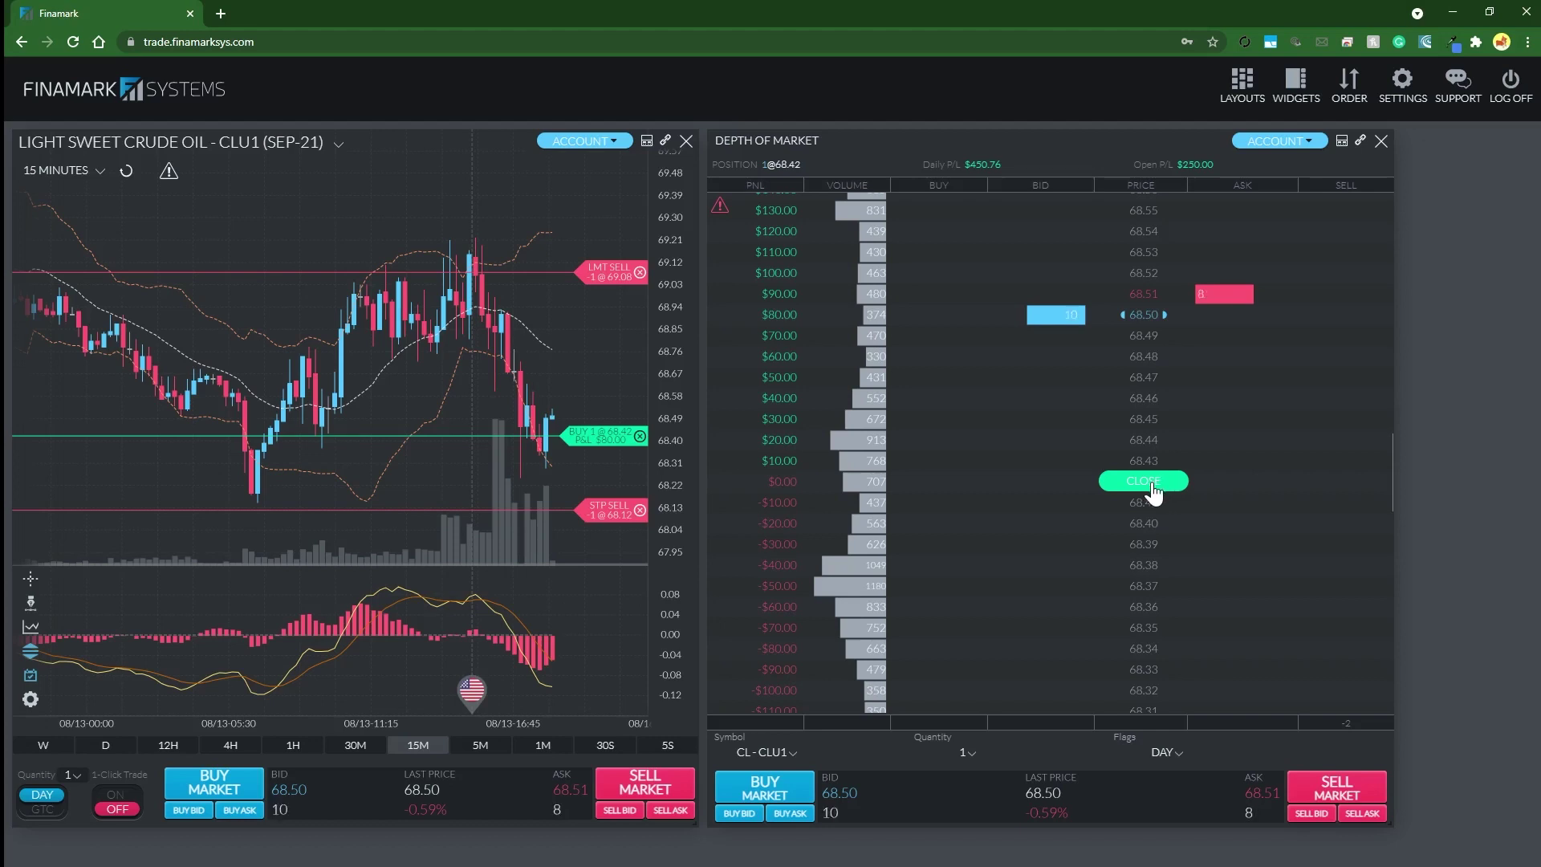
click(1148, 481)
click(1022, 501)
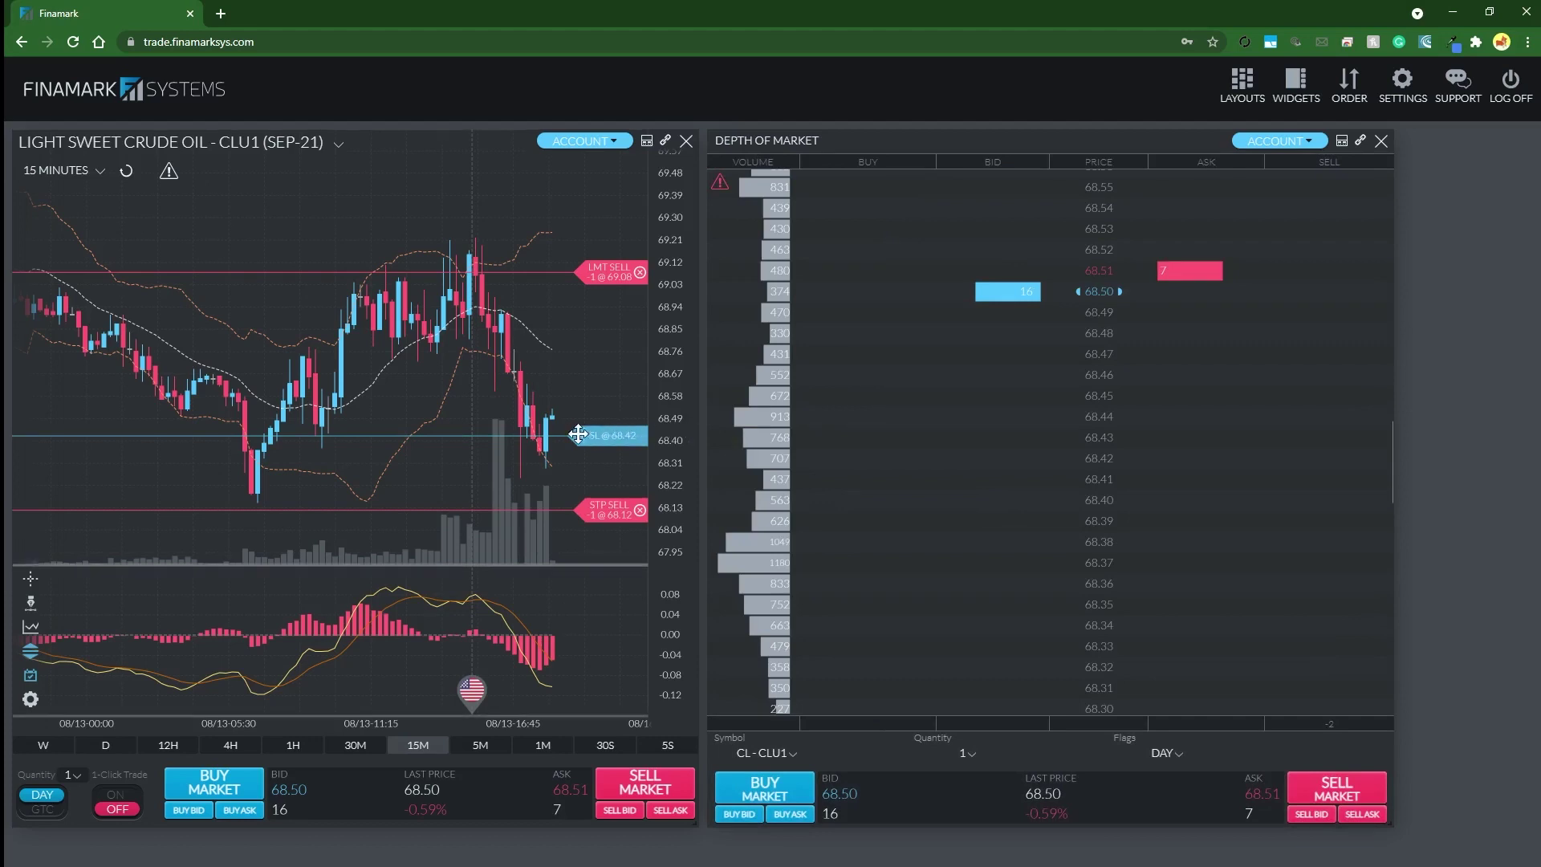
- Try to move the CLU1 sell stop on the chart down to 67.90, with its 30-tick stop loss at 68.20
drag(589, 435, 575, 489)
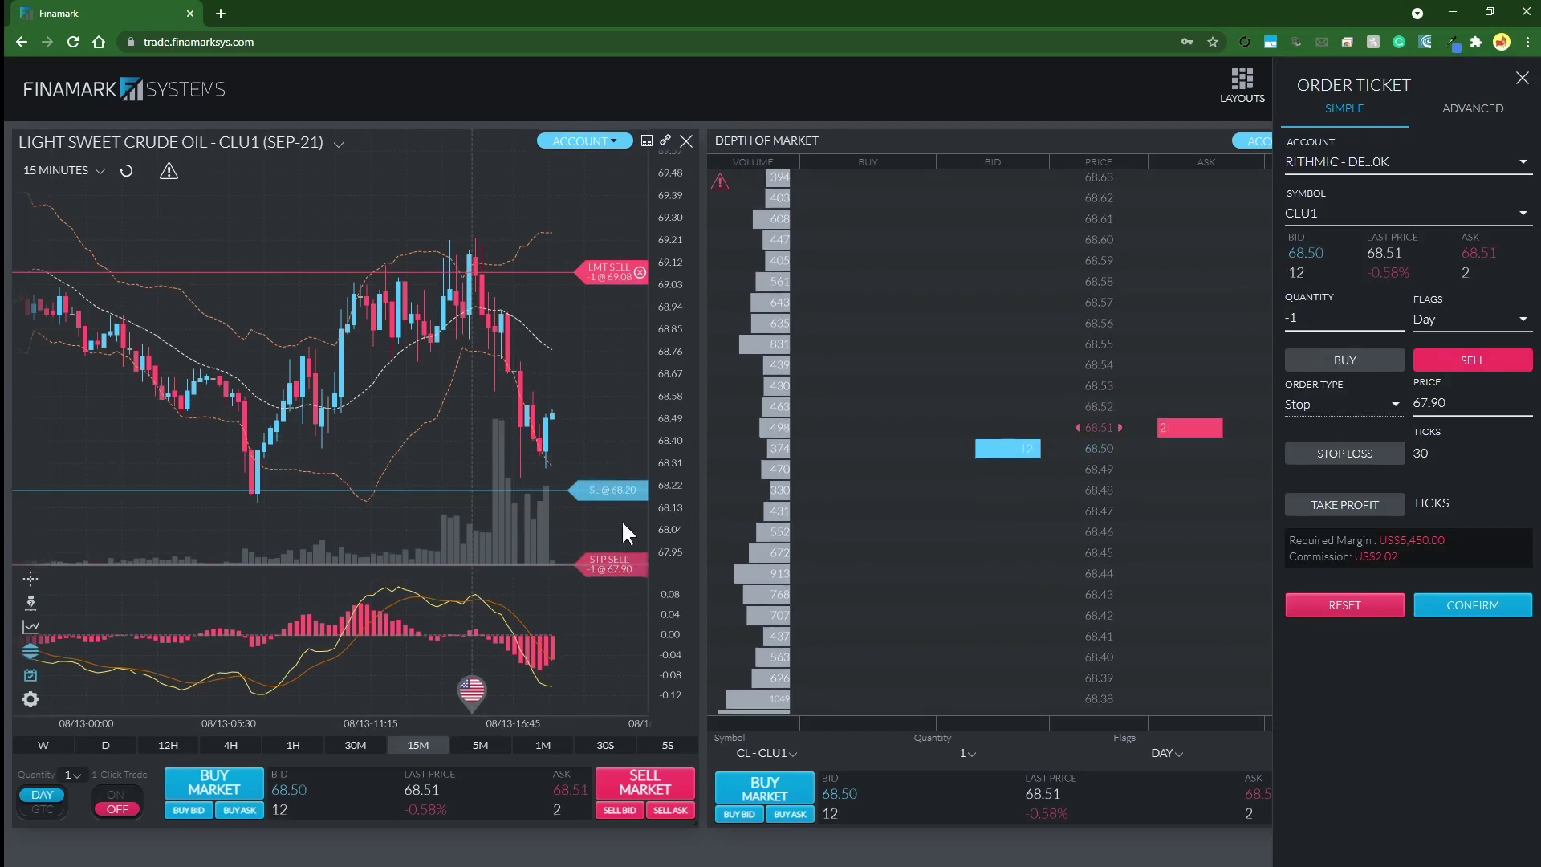
drag(608, 564, 630, 536)
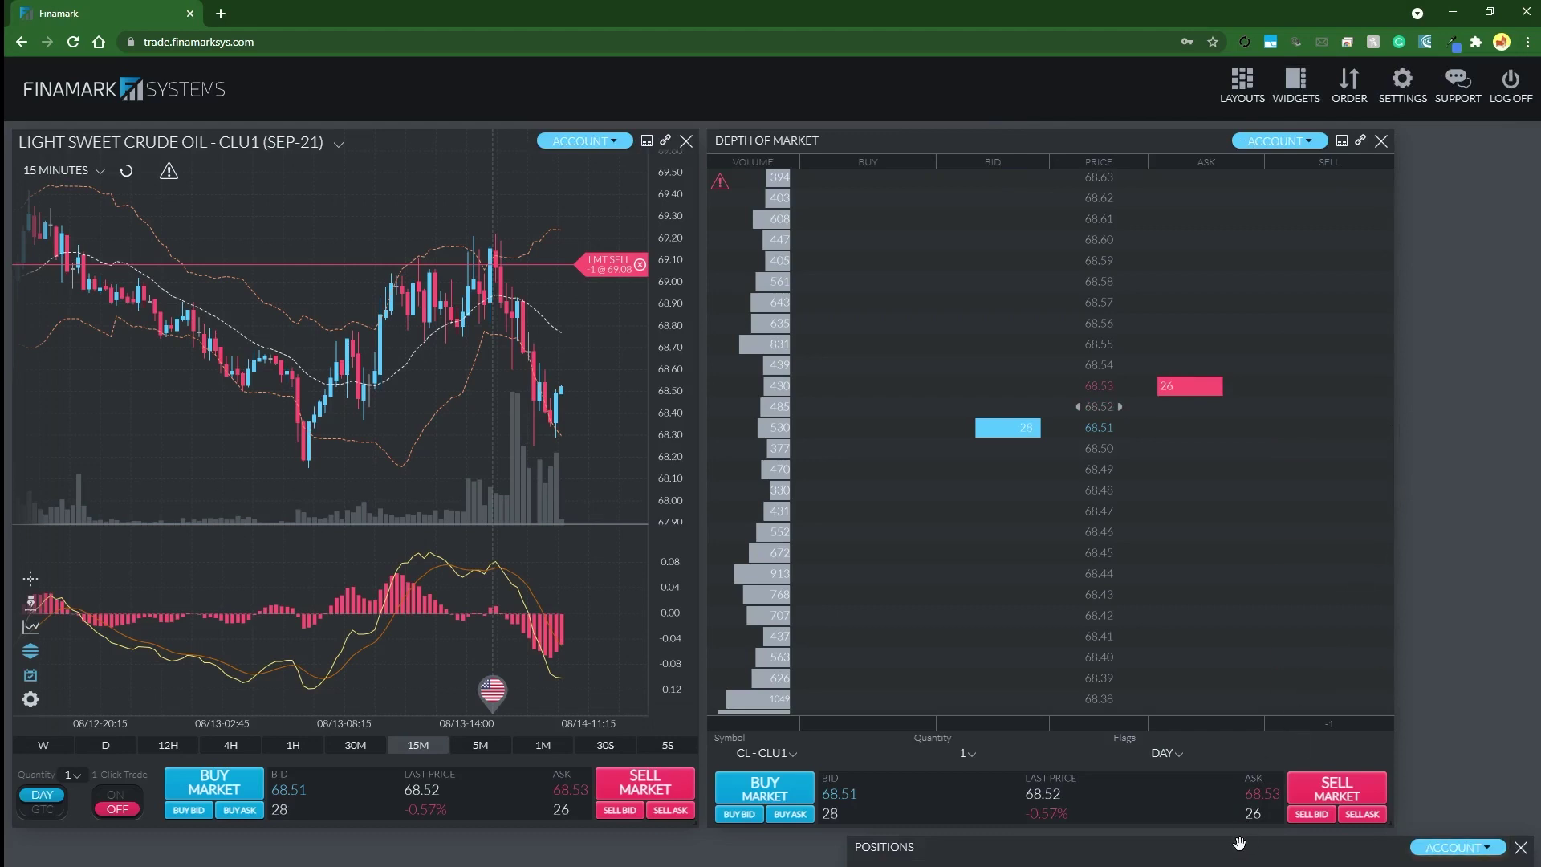
- Place the Positions widget above the Depth of Market and flatten the account by liquidating all positions
drag(1240, 843, 1107, 112)
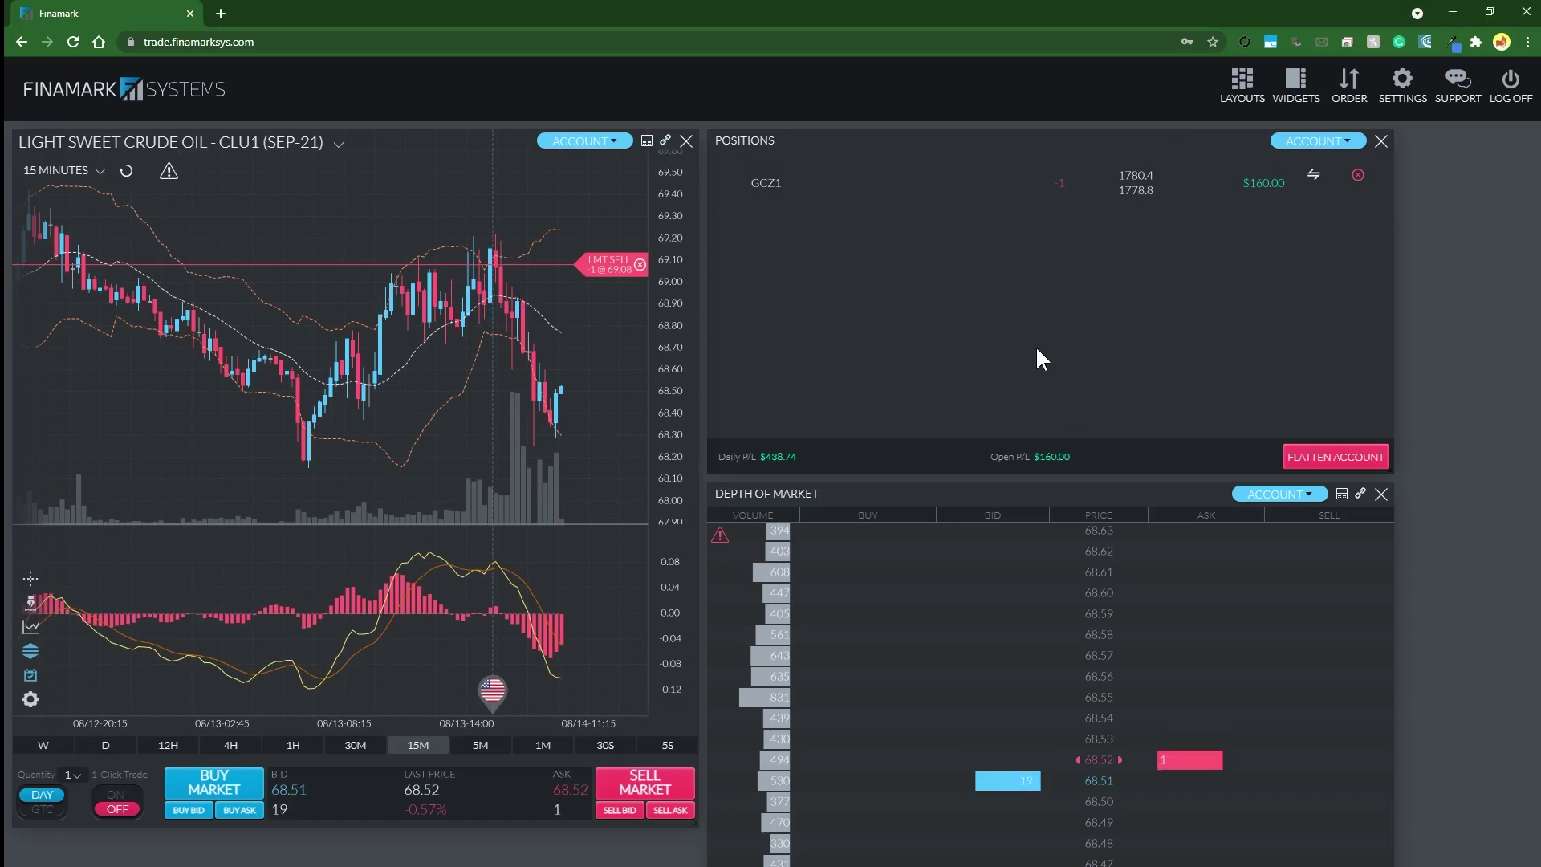
click(1325, 457)
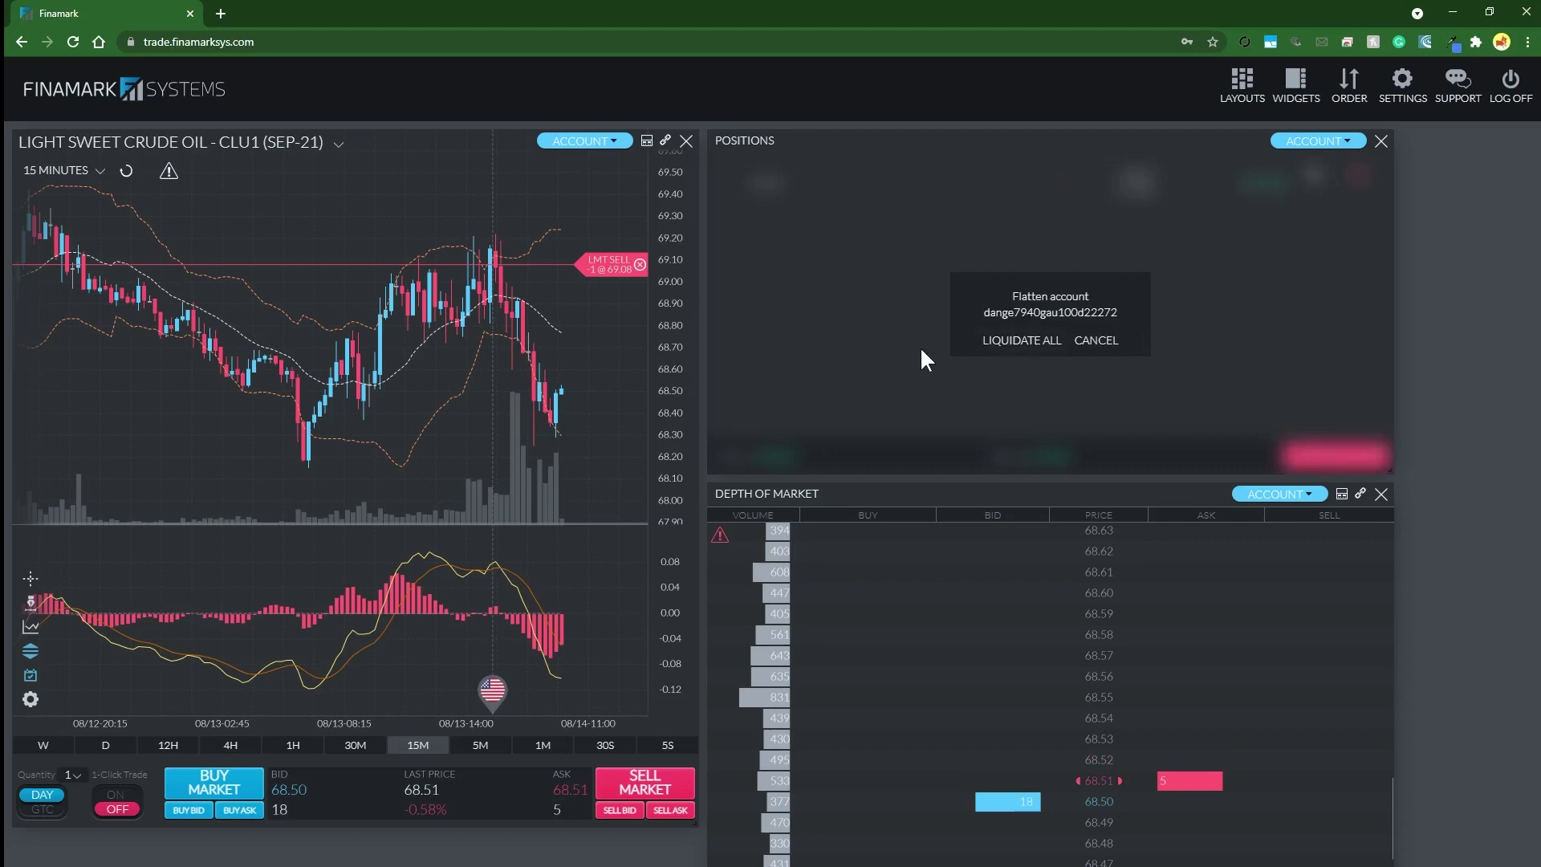
click(1015, 343)
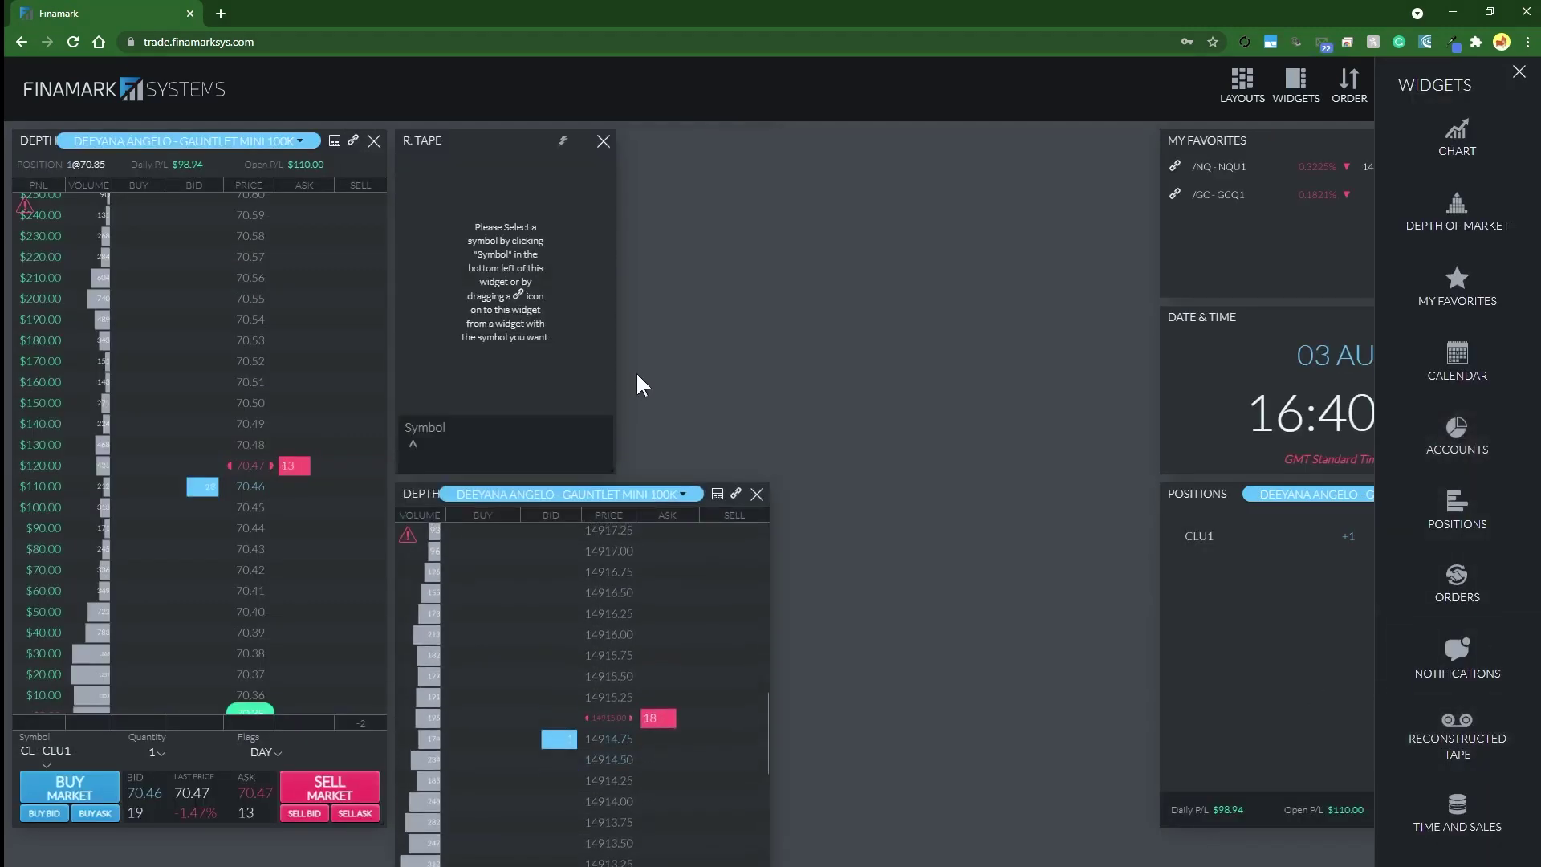
- Set the symbol of the Reconstructed Tape widget to the Light Sweet Crude Oil future CLU1 (Sep-21)
click(426, 430)
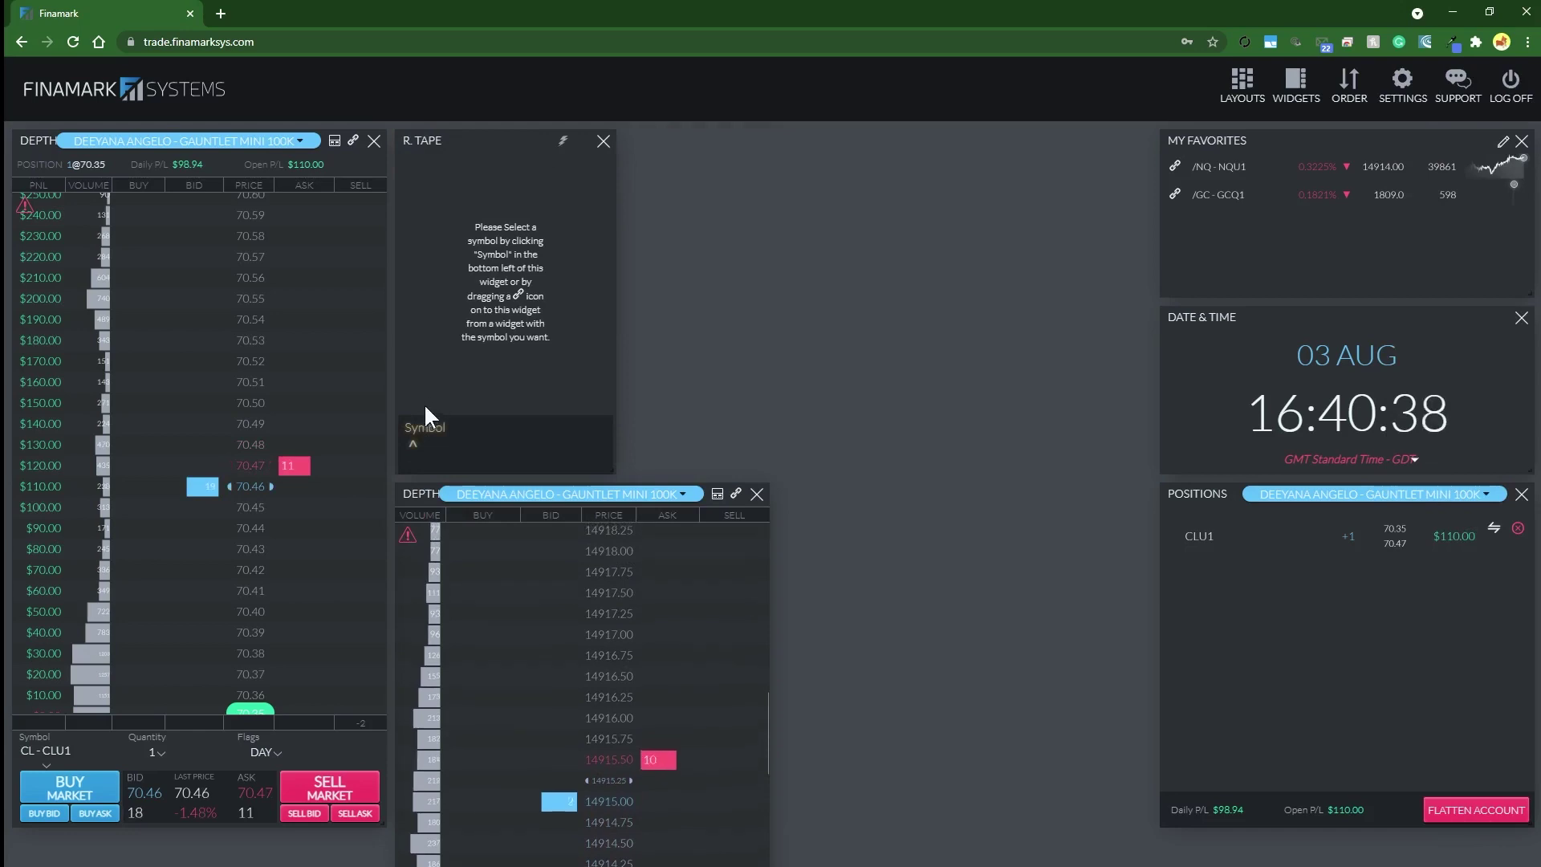
click(412, 444)
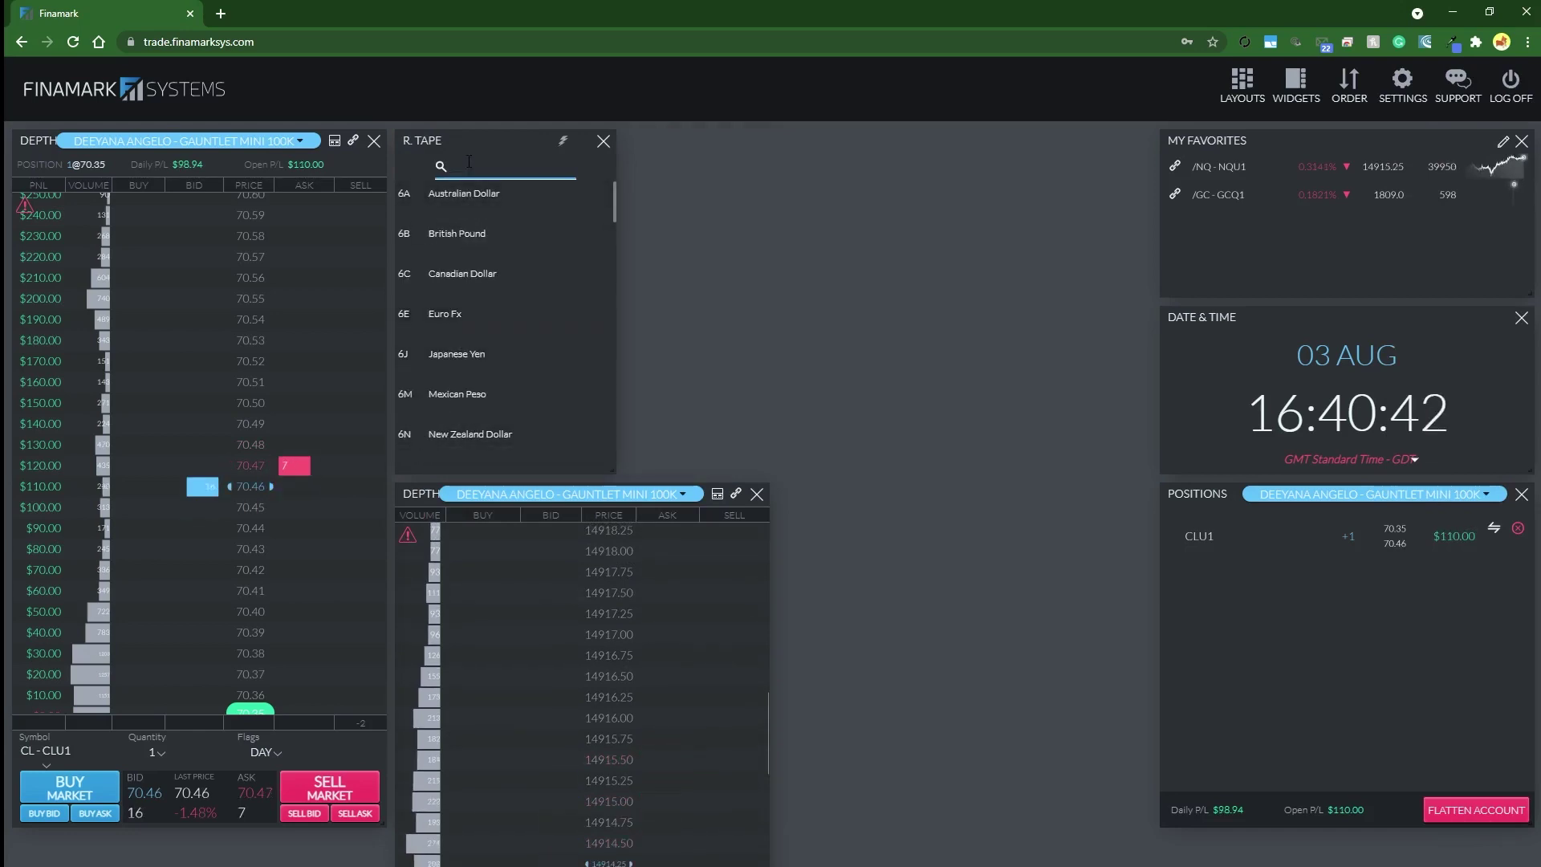
text(CL)
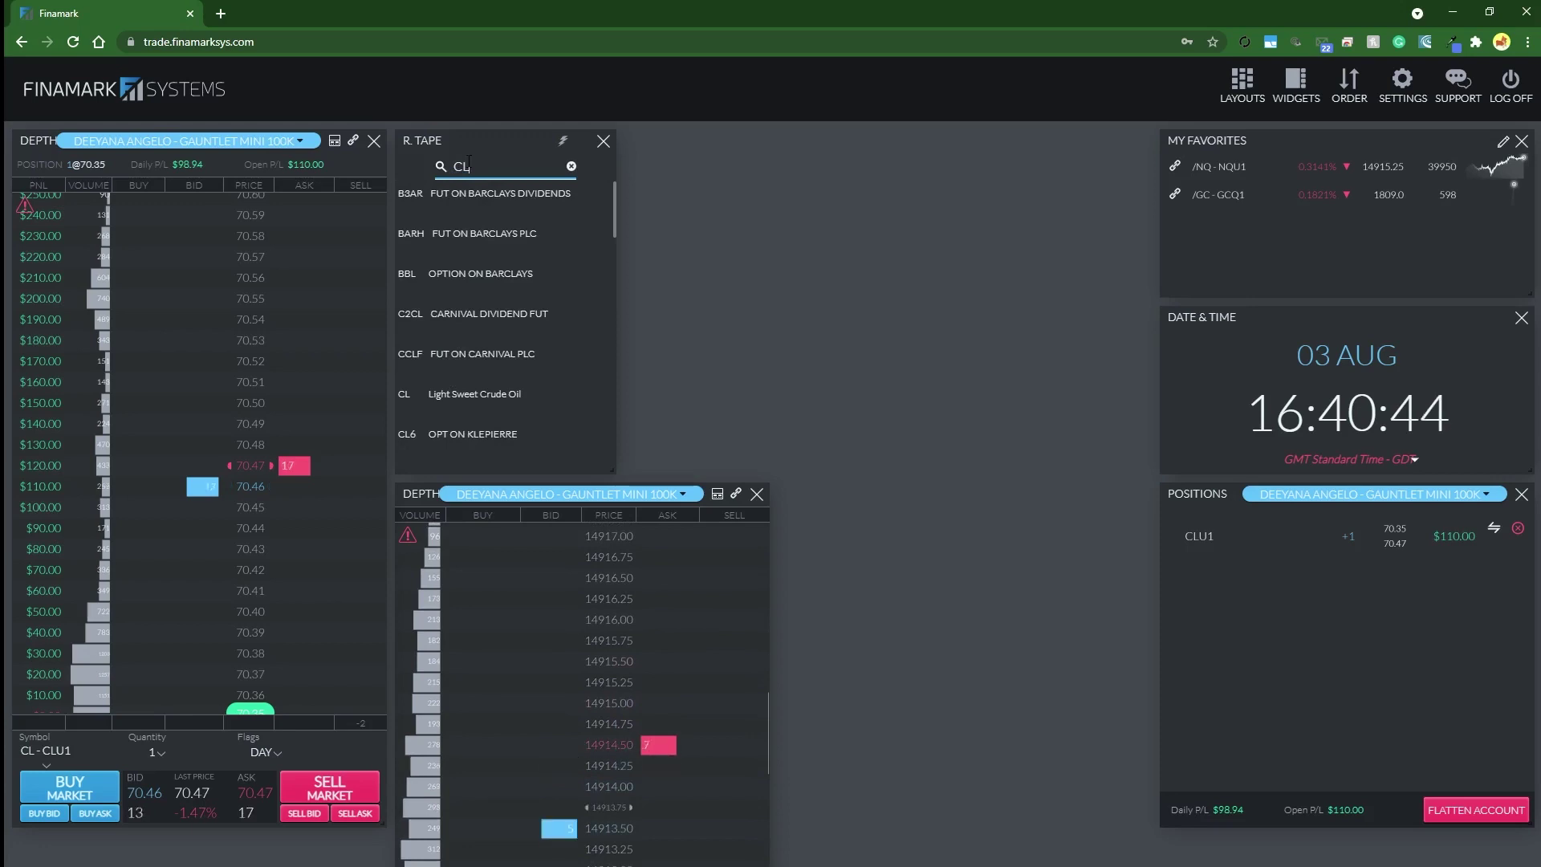
click(455, 397)
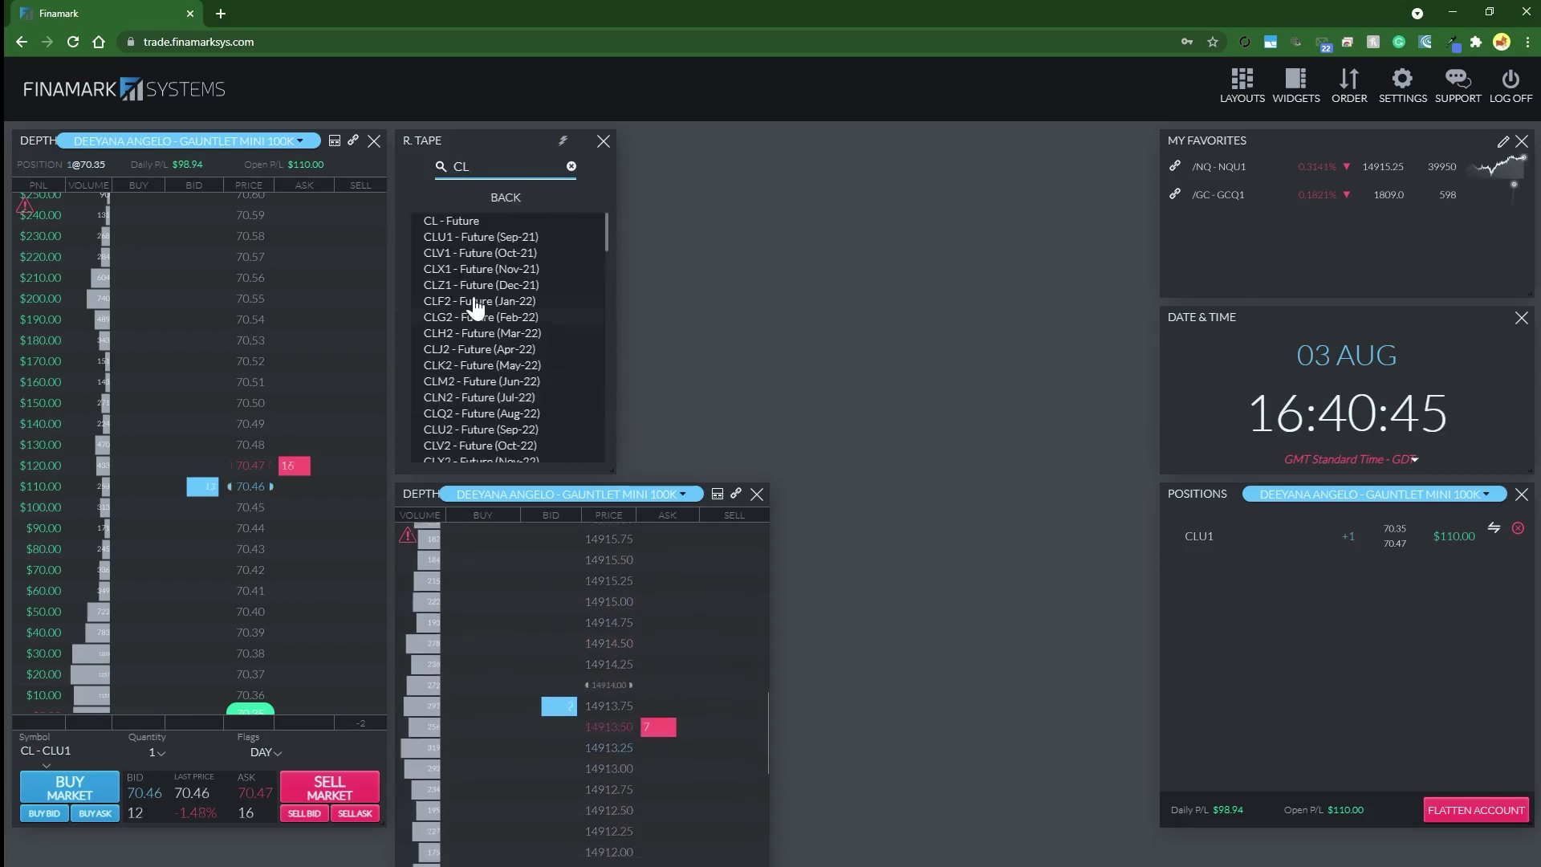
click(480, 238)
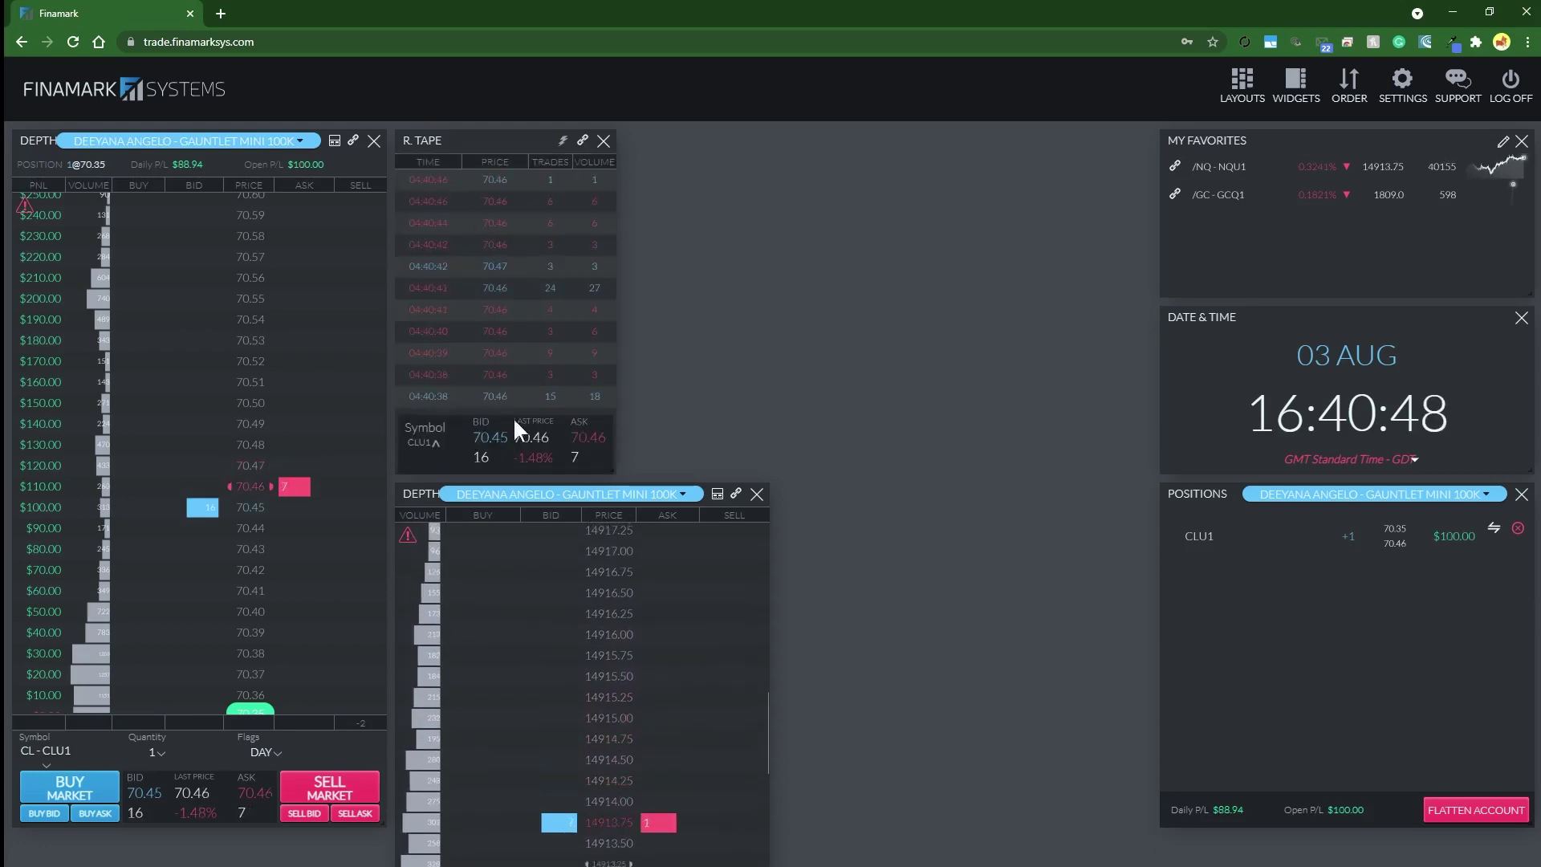
- Move the NQU1 Depth of Market beside the Reconstructed Tape, and enlarge the tape to fill the space between both depth ladders
drag(421, 495, 689, 160)
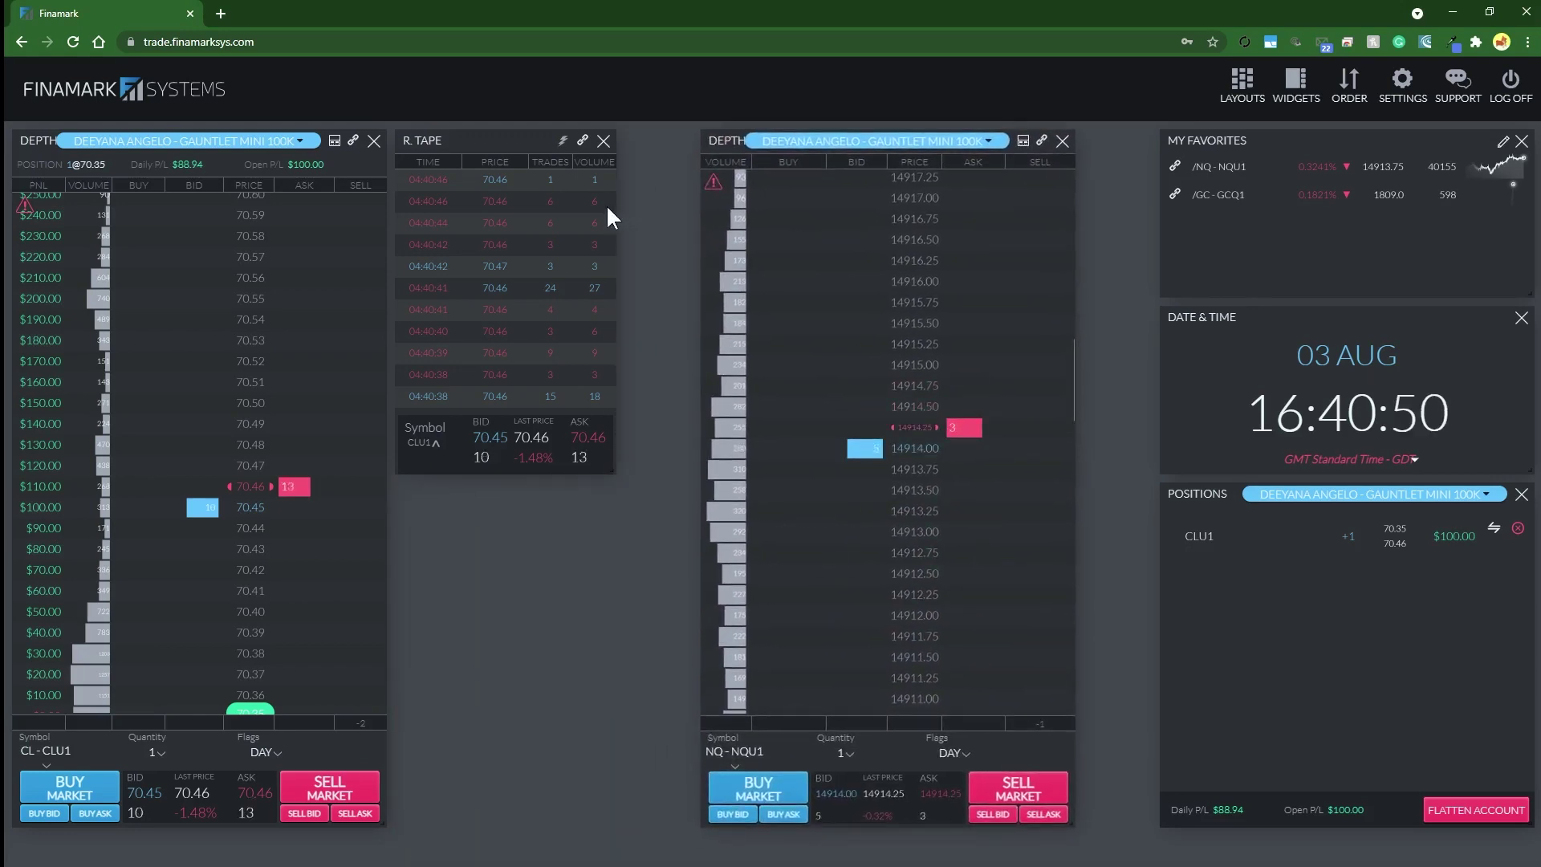
drag(614, 471, 690, 795)
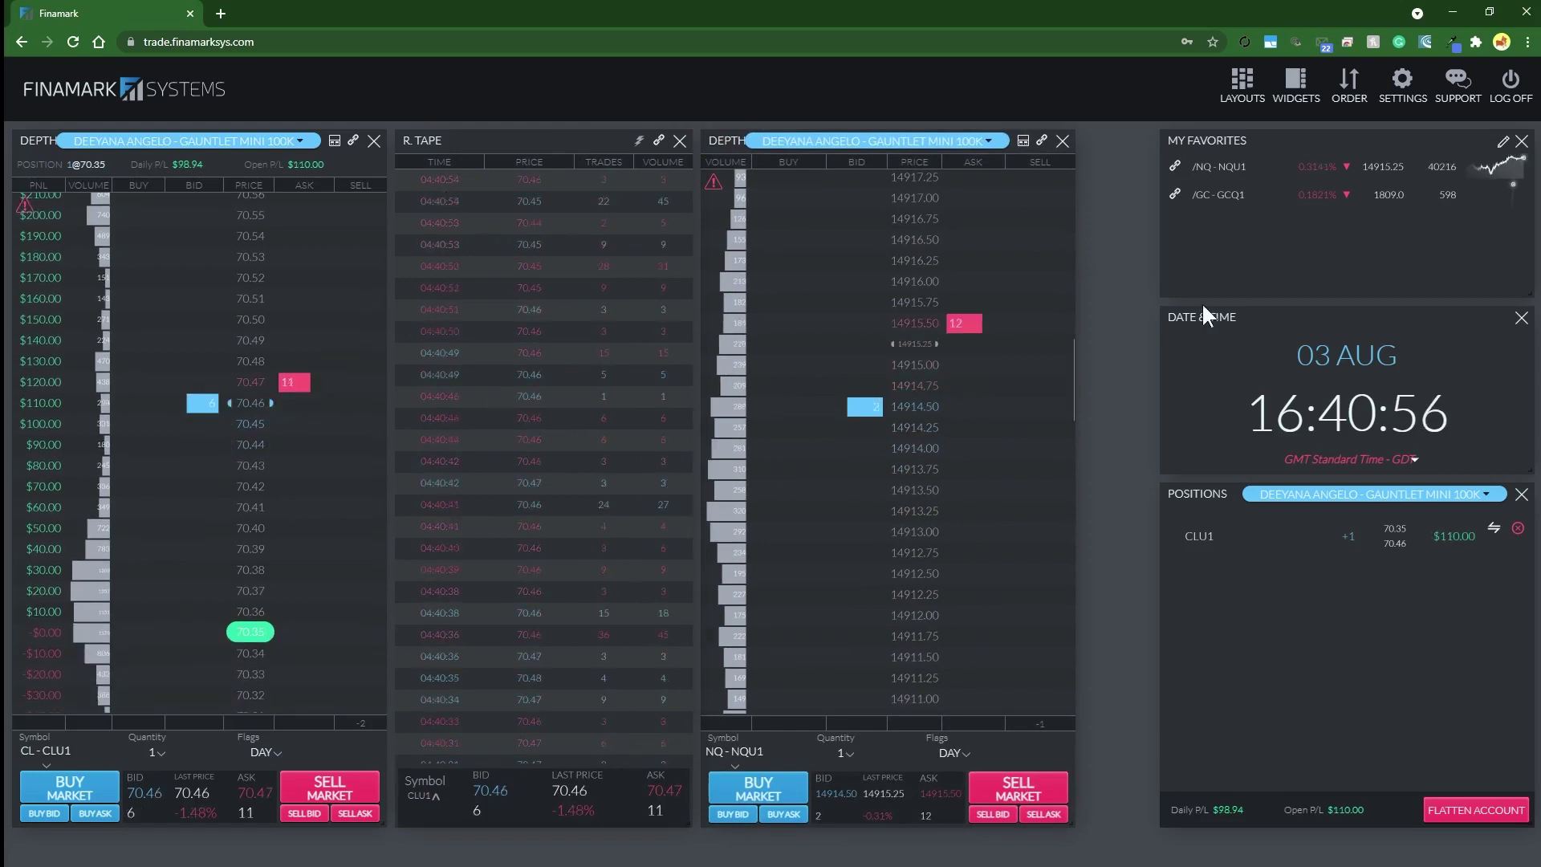
- Replace the Reconstructed Tape with a Time and Sales widget between the two Depth of Market ladders
click(1301, 86)
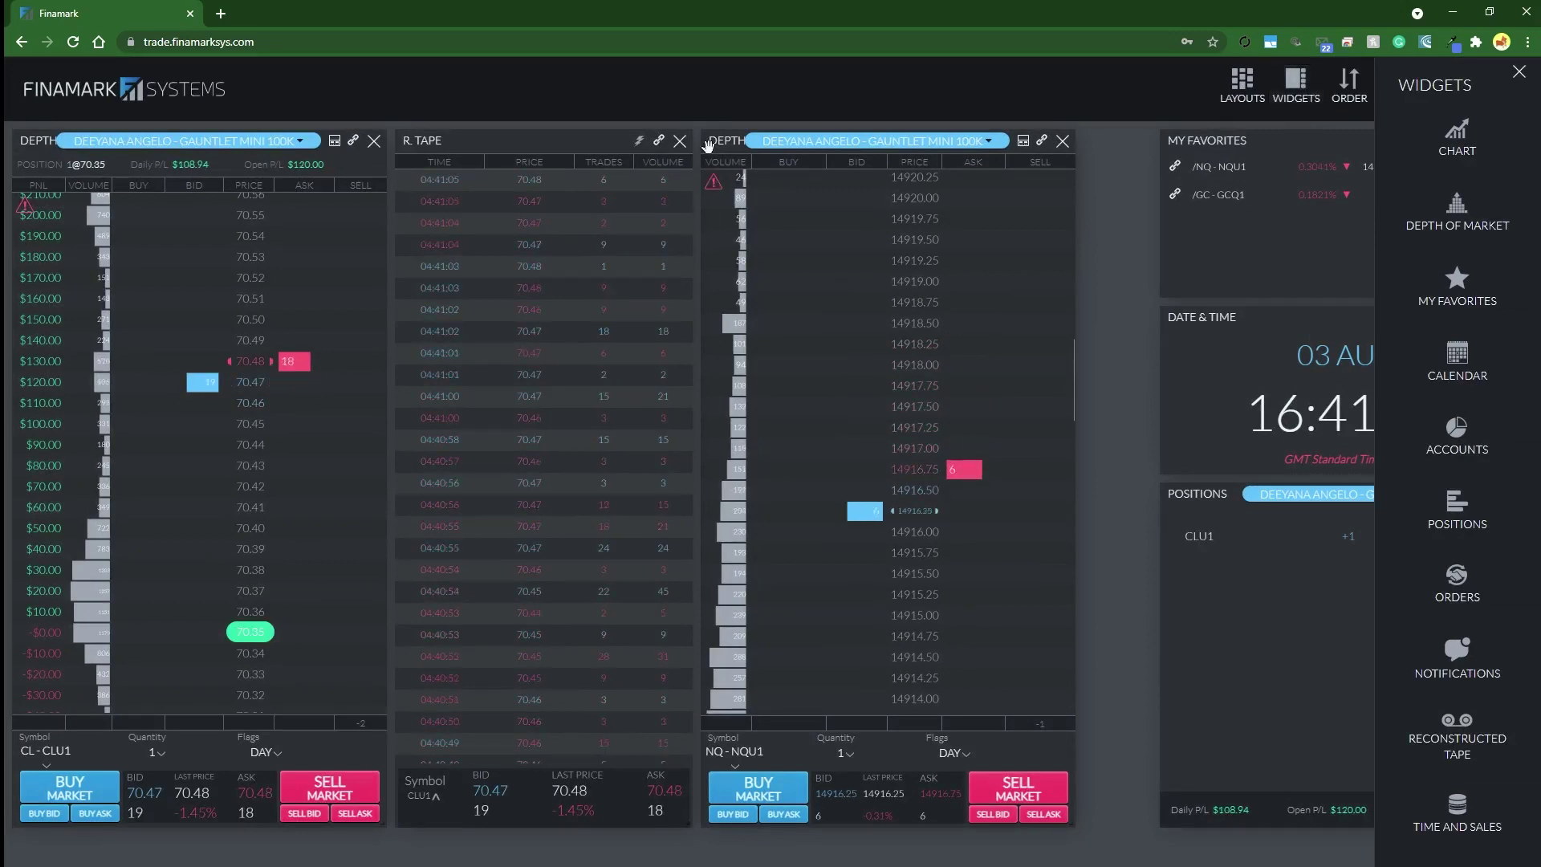
click(680, 142)
click(1294, 88)
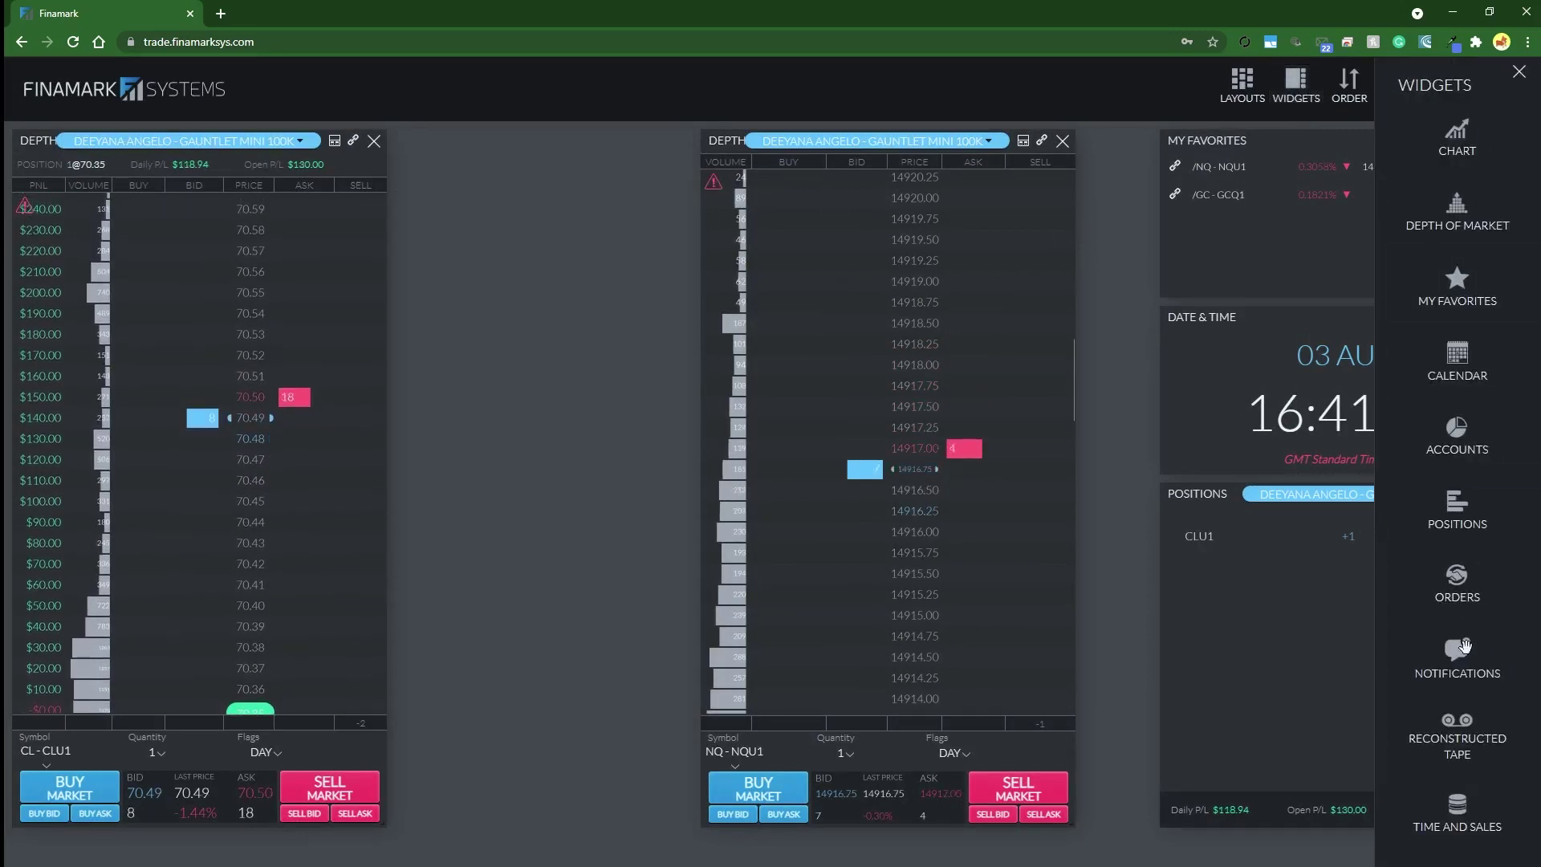
drag(1466, 827, 517, 332)
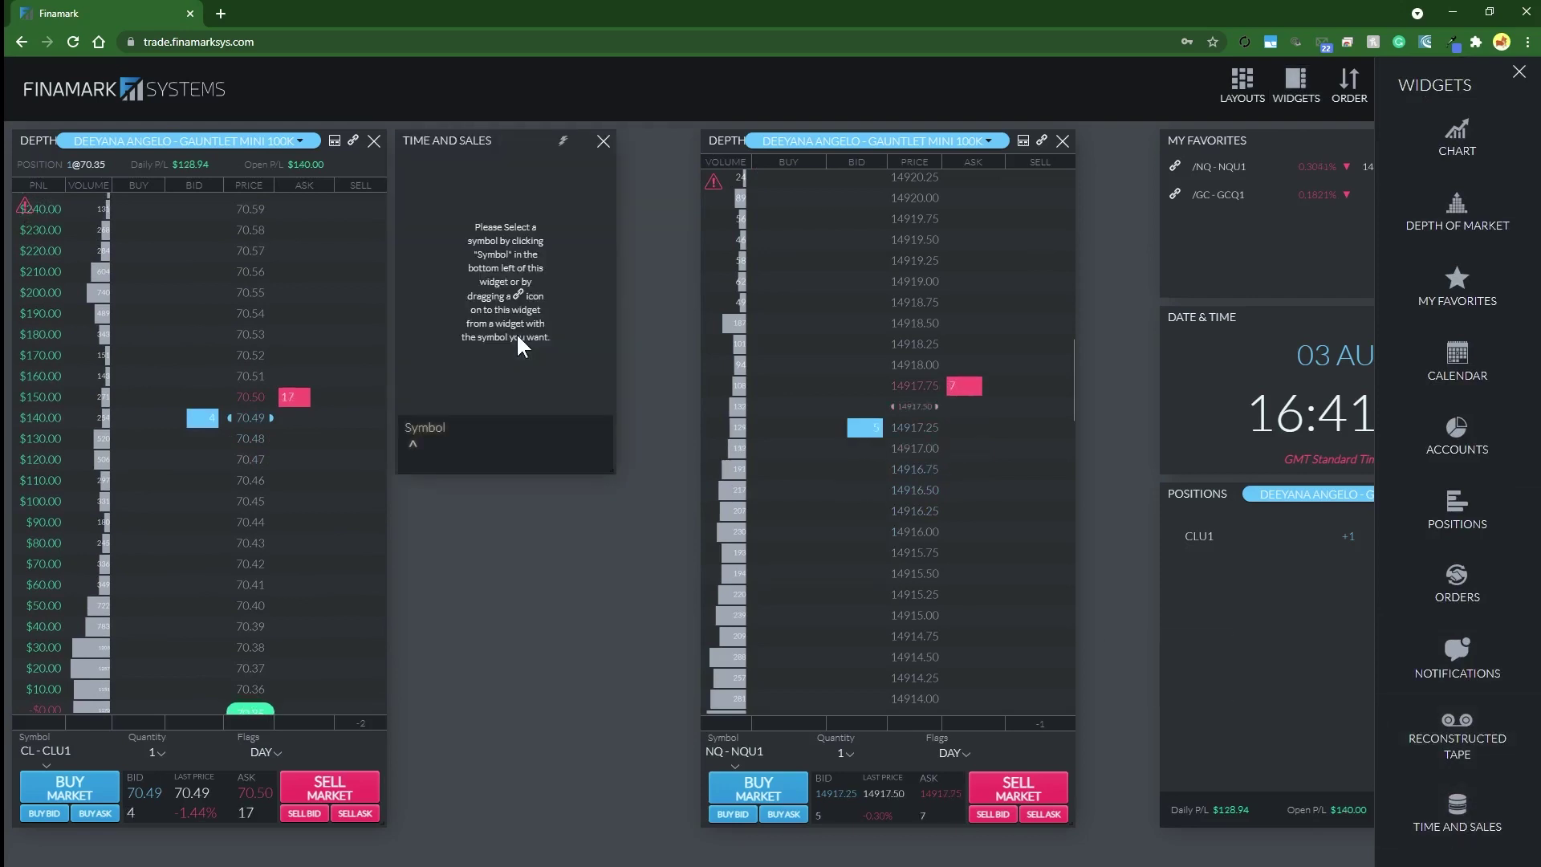
- Set the Time and Sales symbol to CLU1 and enlarge the widget to fill the space between the two depth ladders
click(426, 430)
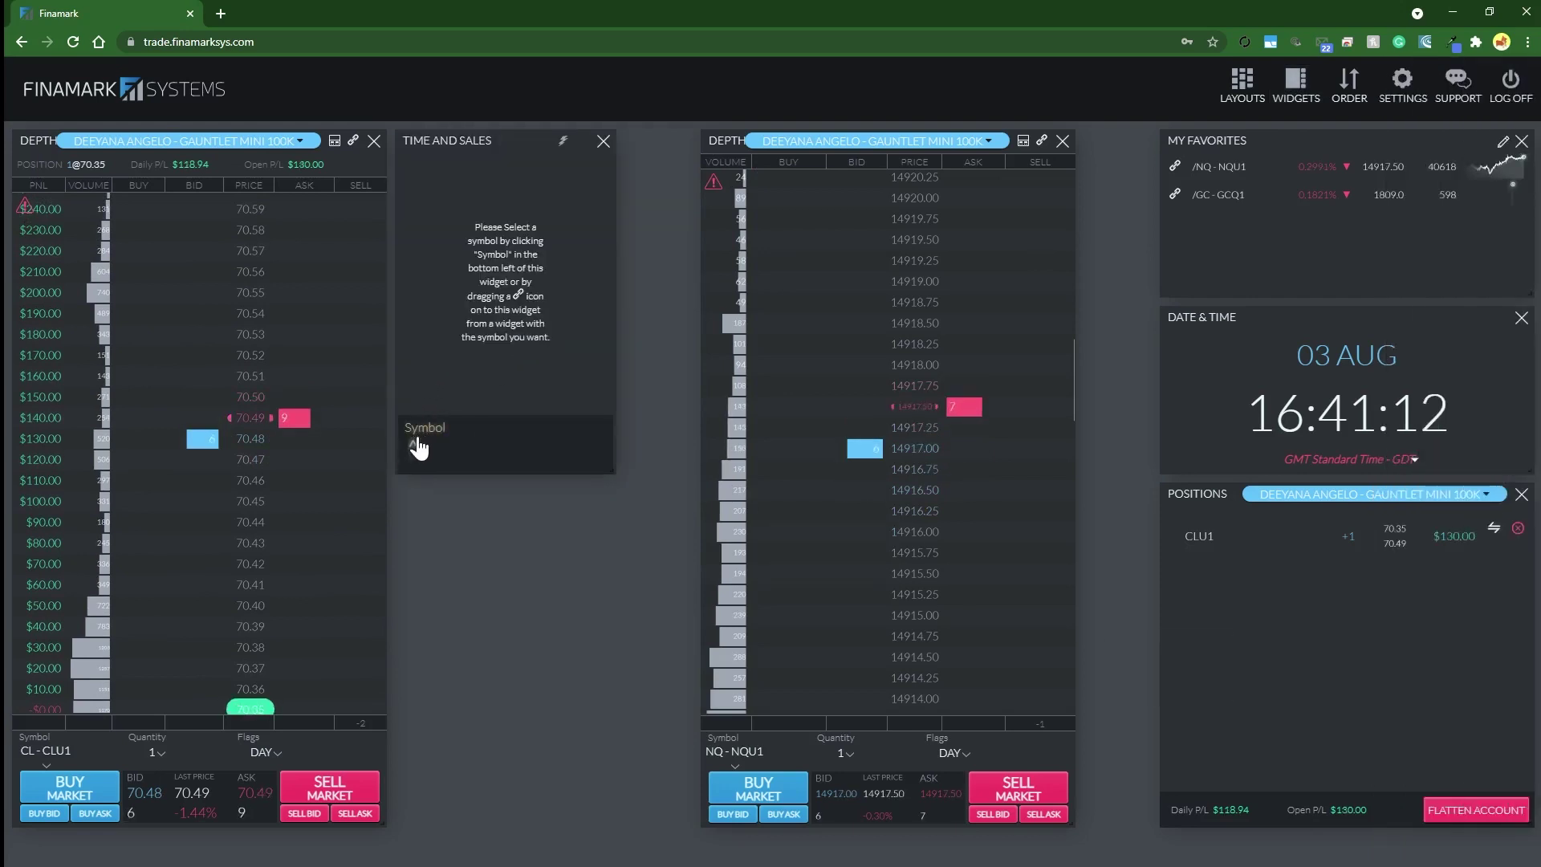
click(417, 447)
click(480, 234)
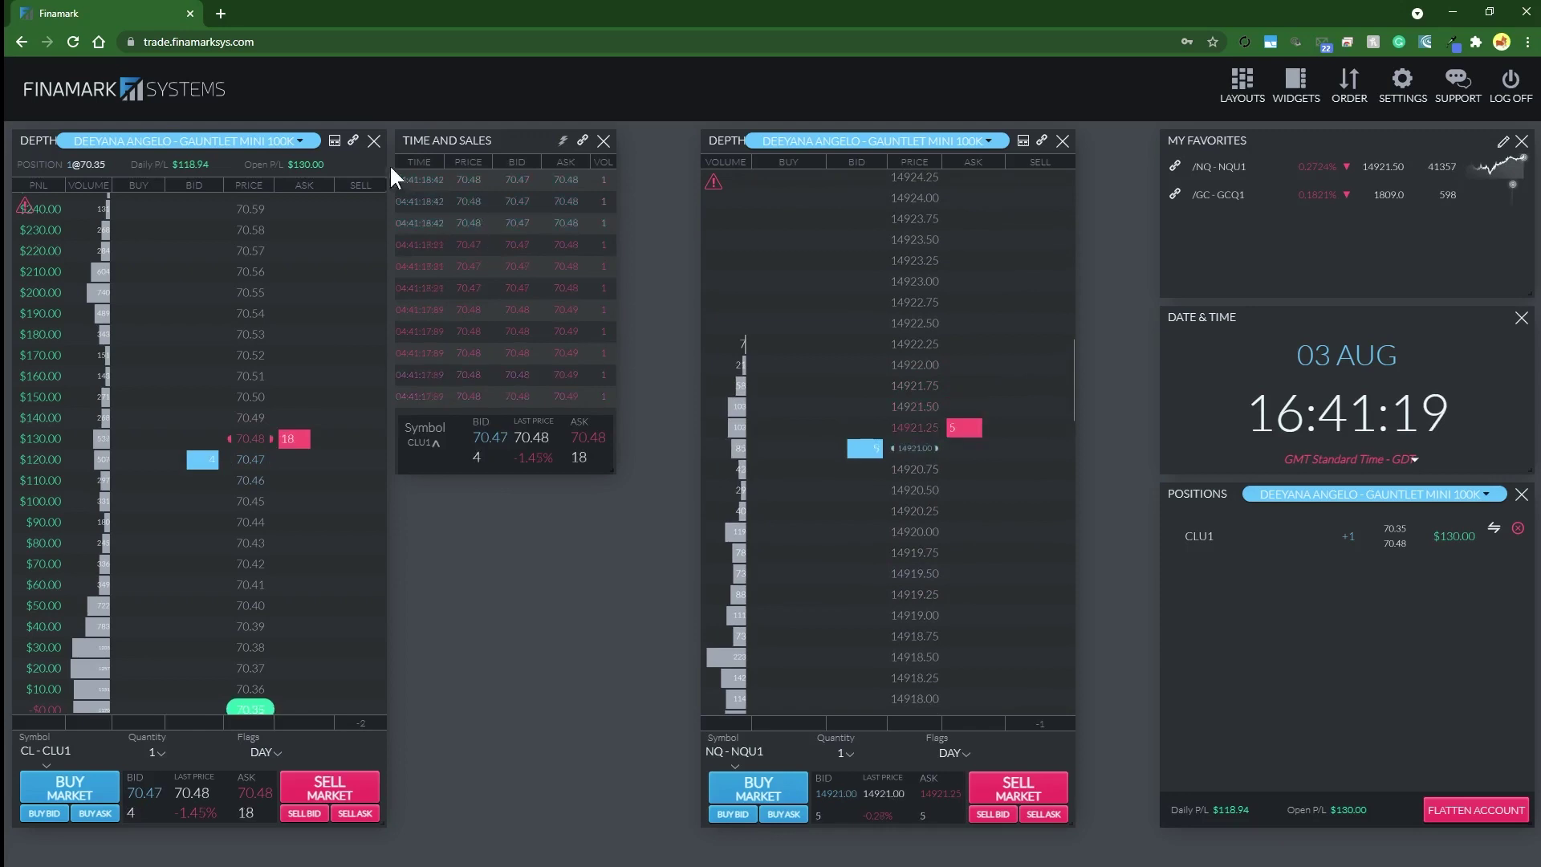
drag(613, 471, 688, 815)
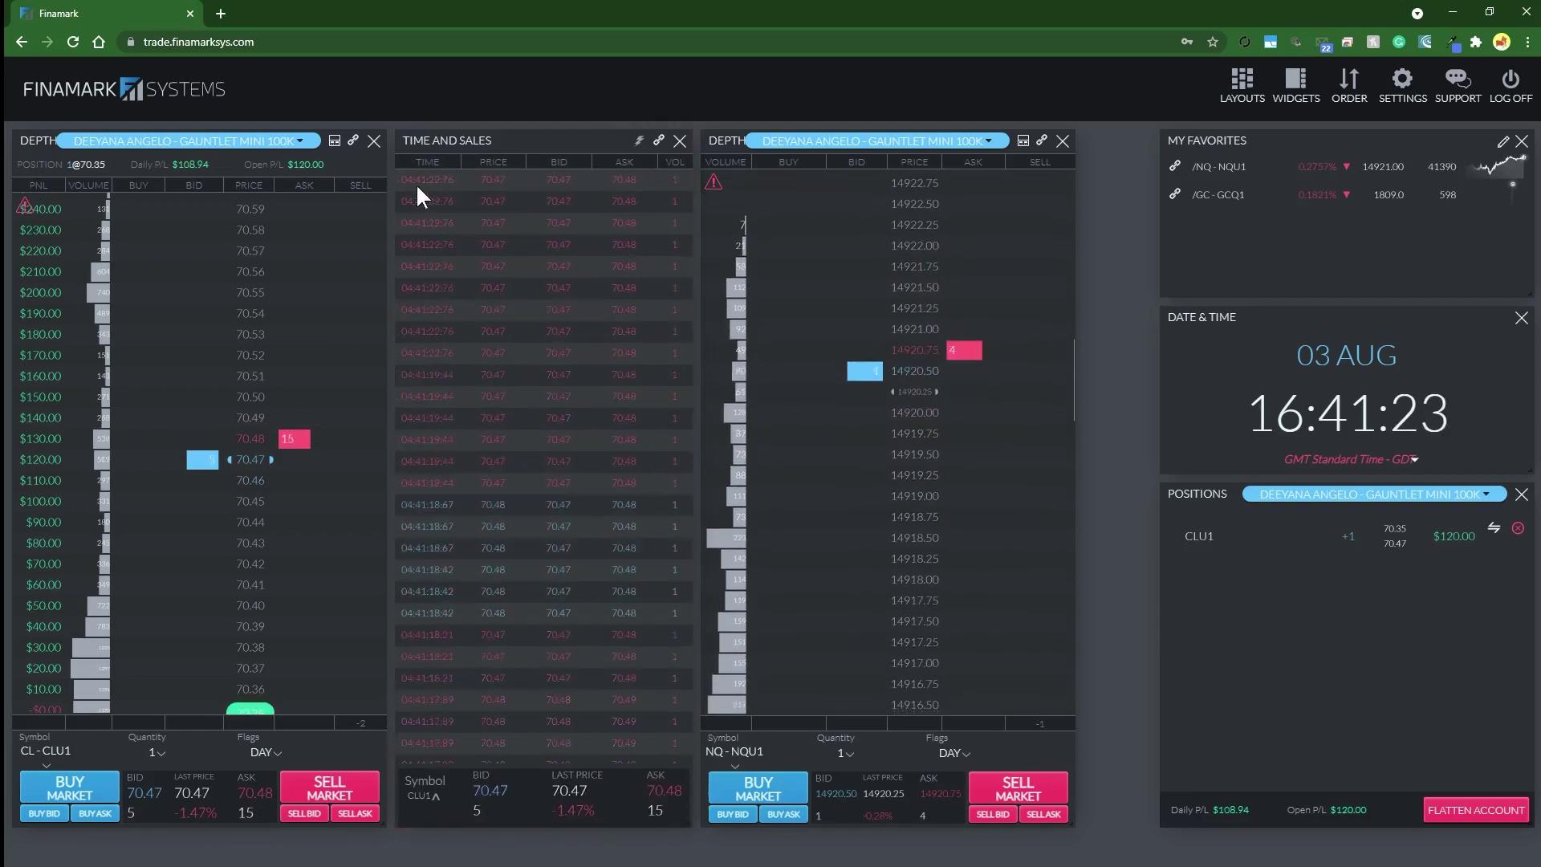
- Add a Reconstructed Tape beside Time and Sales, search its symbols for CL, and pick Light Sweet Crude Oil
click(1295, 84)
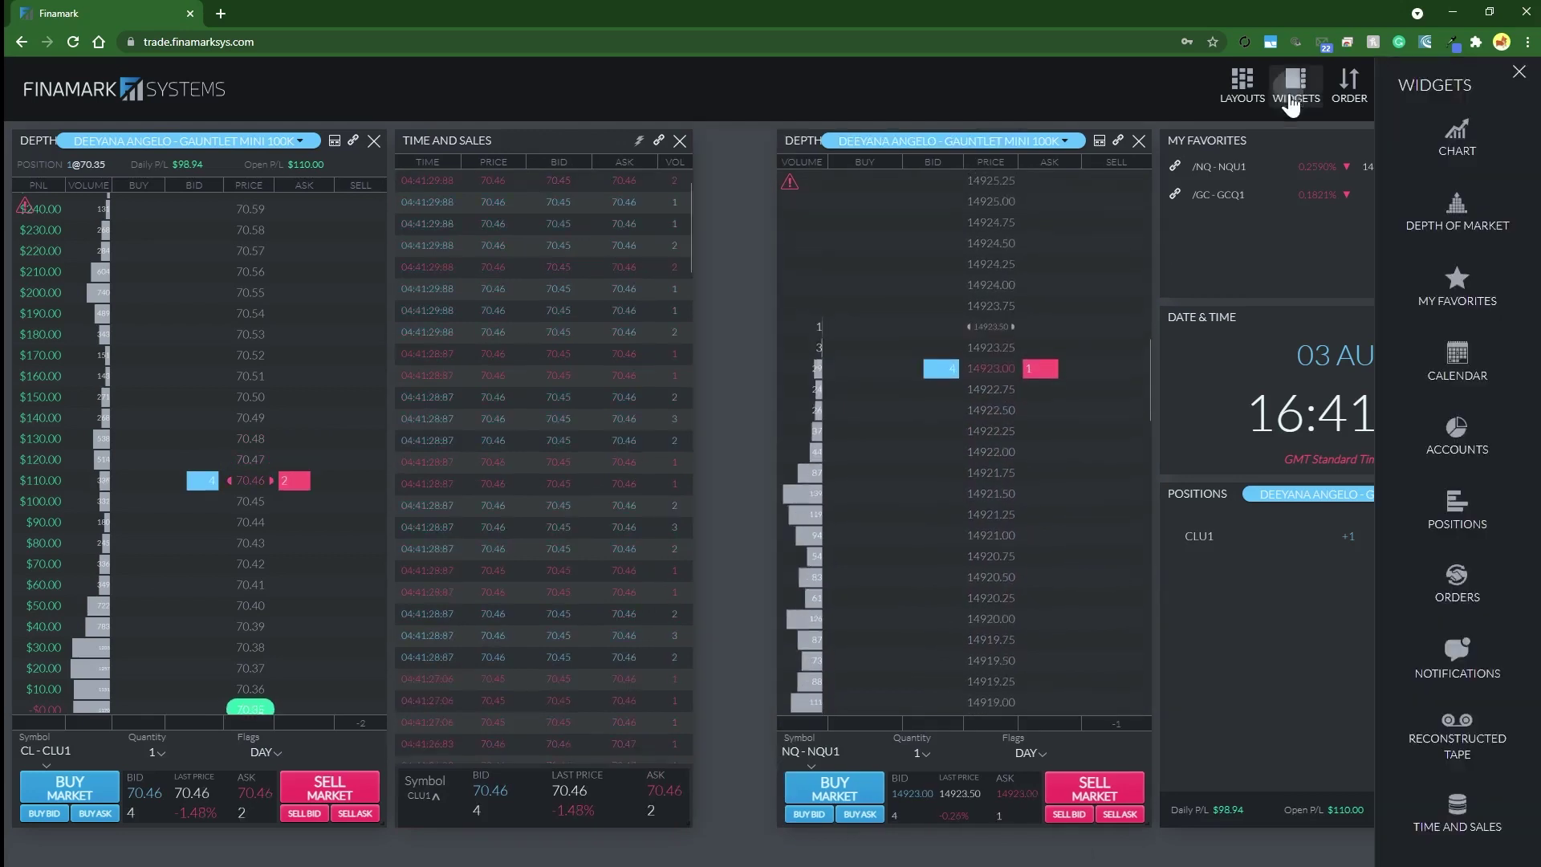
drag(1457, 730, 763, 189)
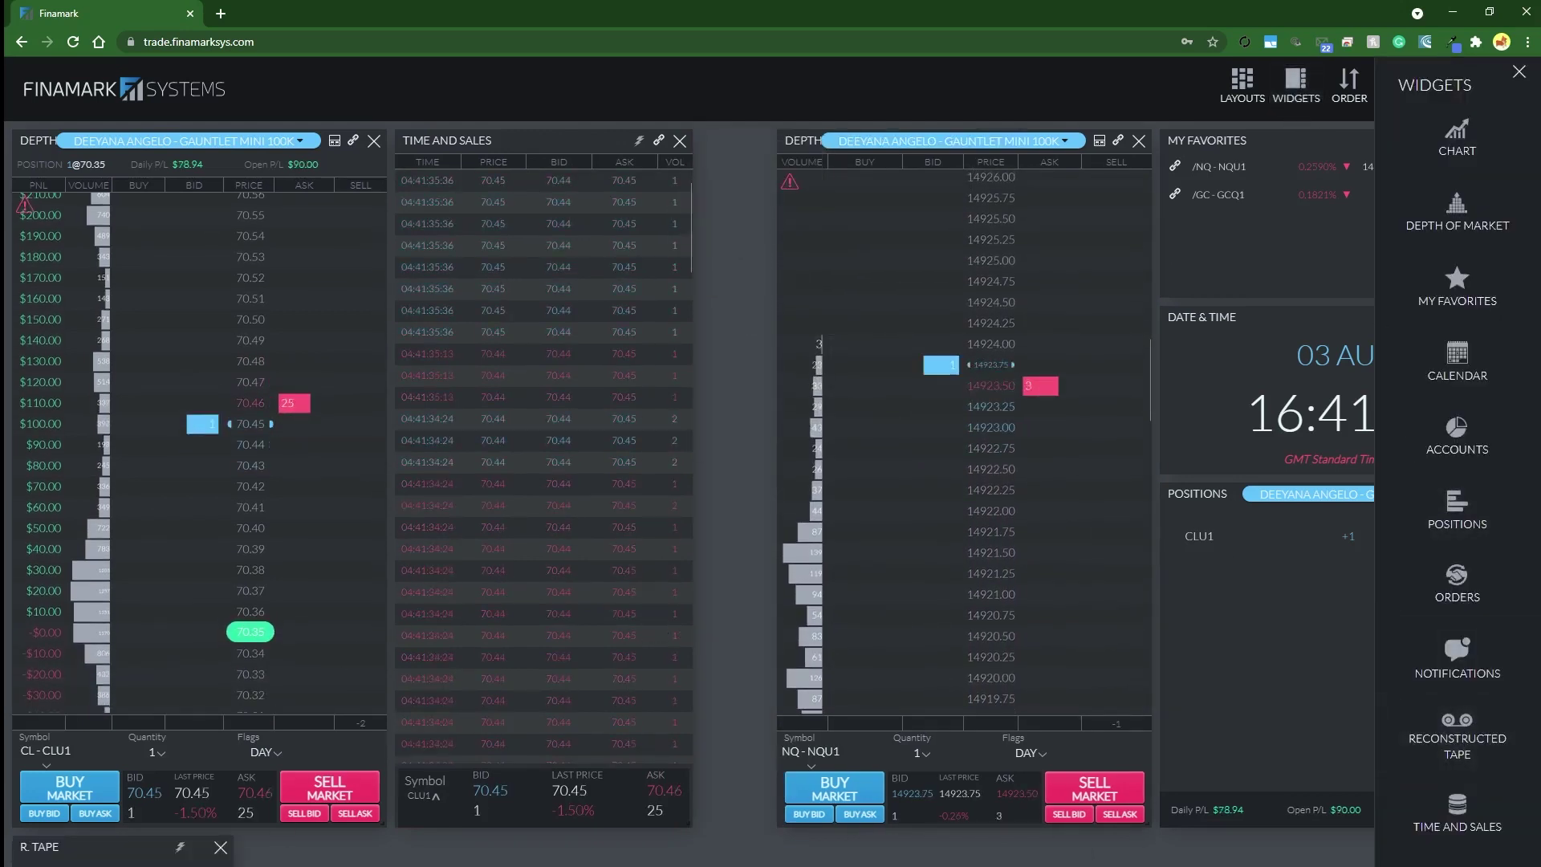
click(724, 806)
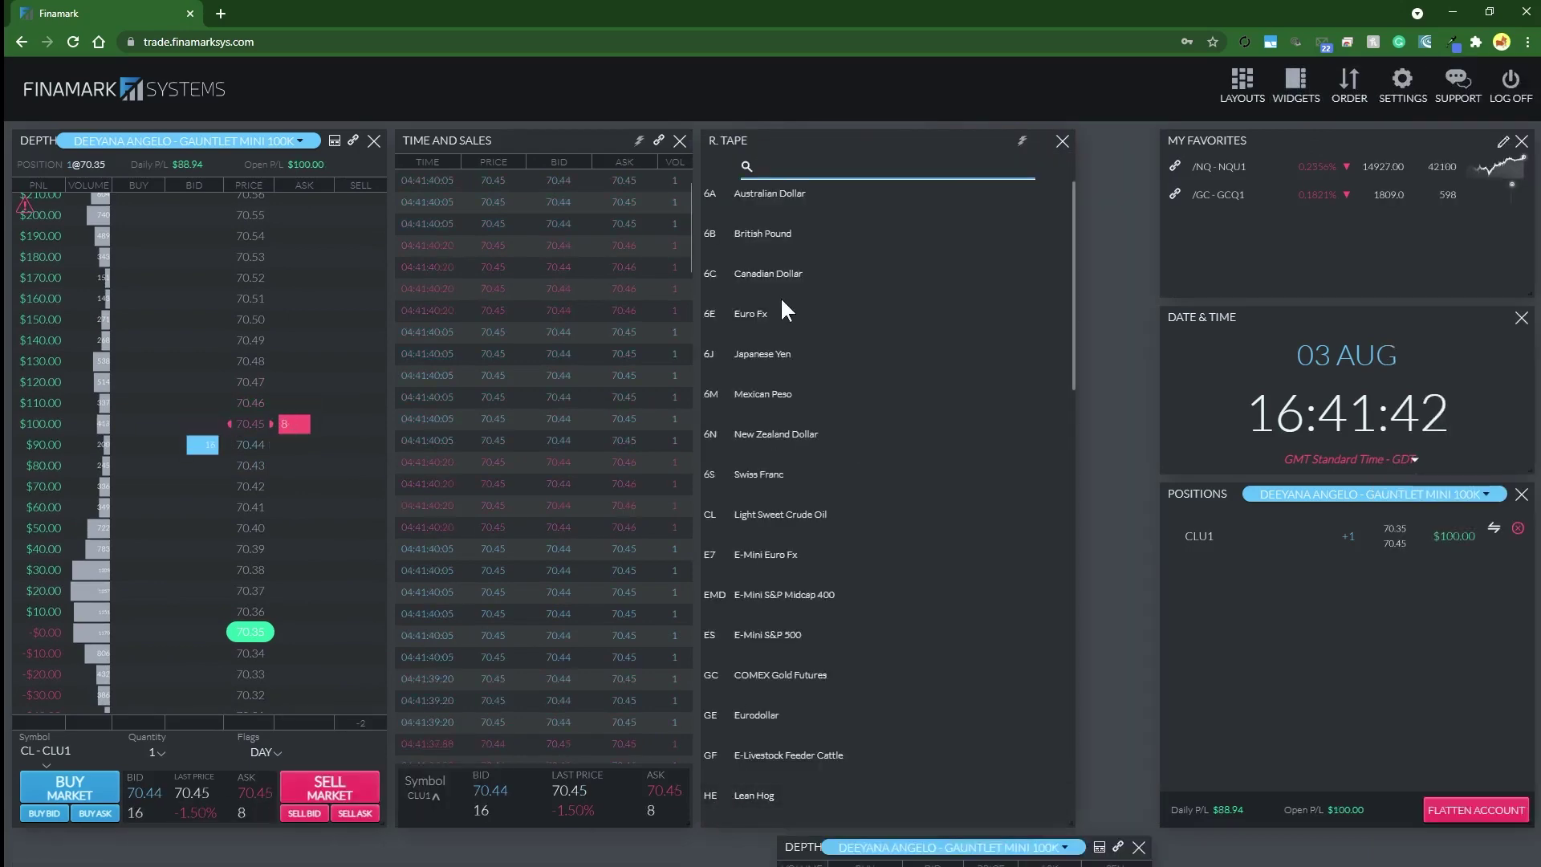
text(CL)
click(777, 393)
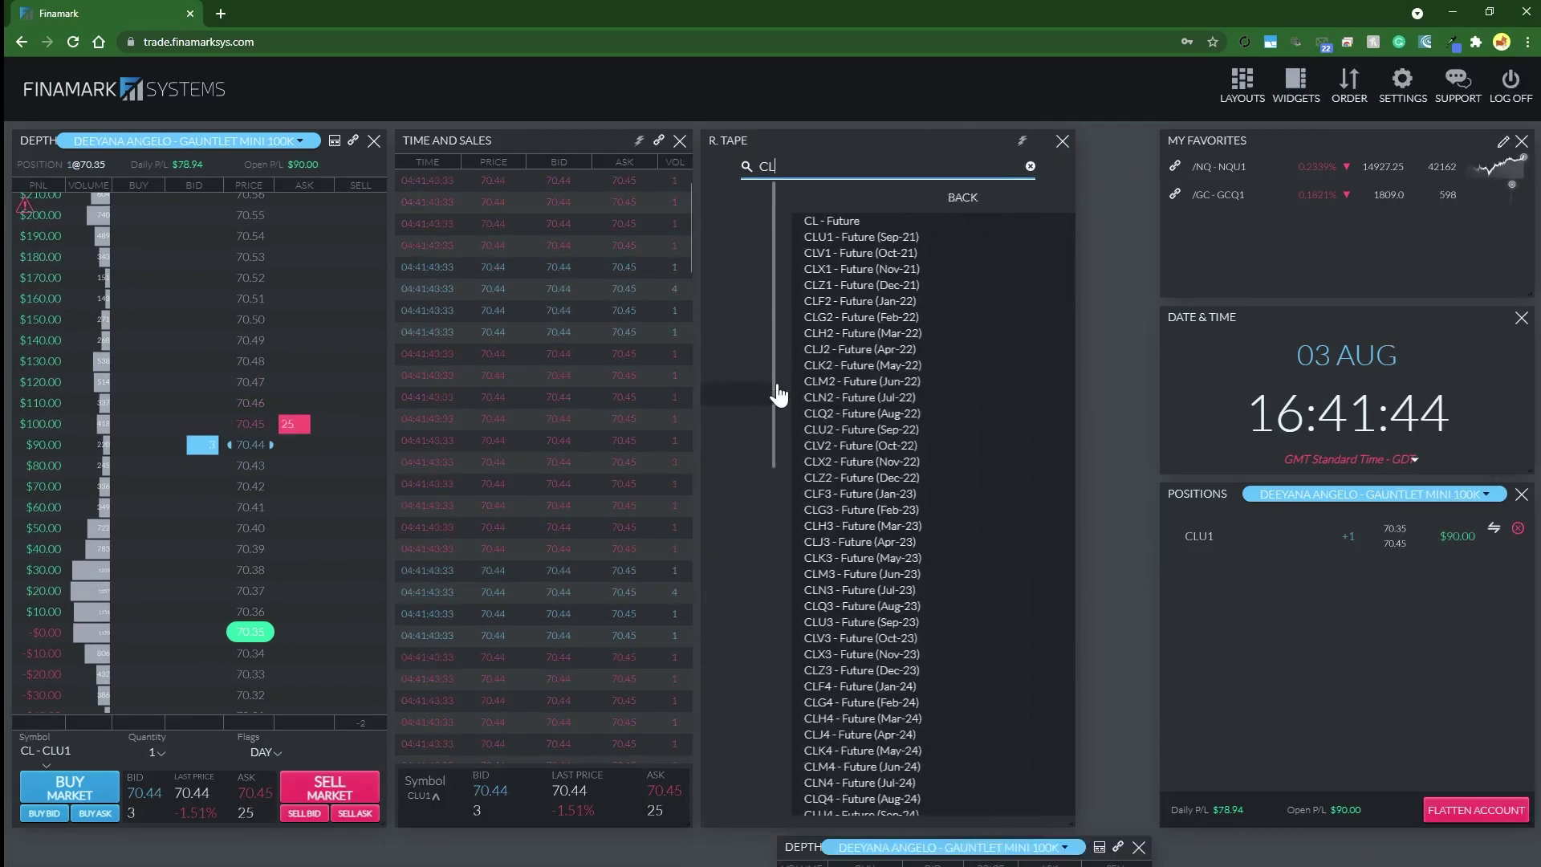